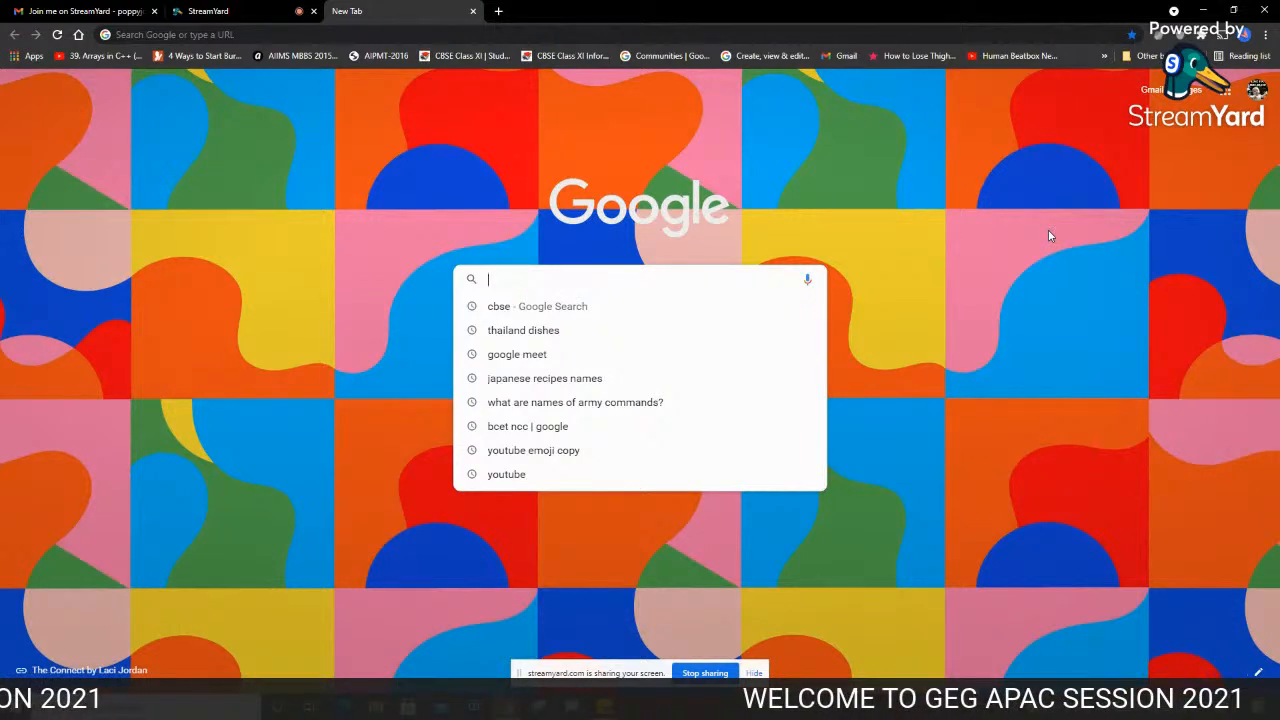
Open Google Sites at sites.google.com
type("S")
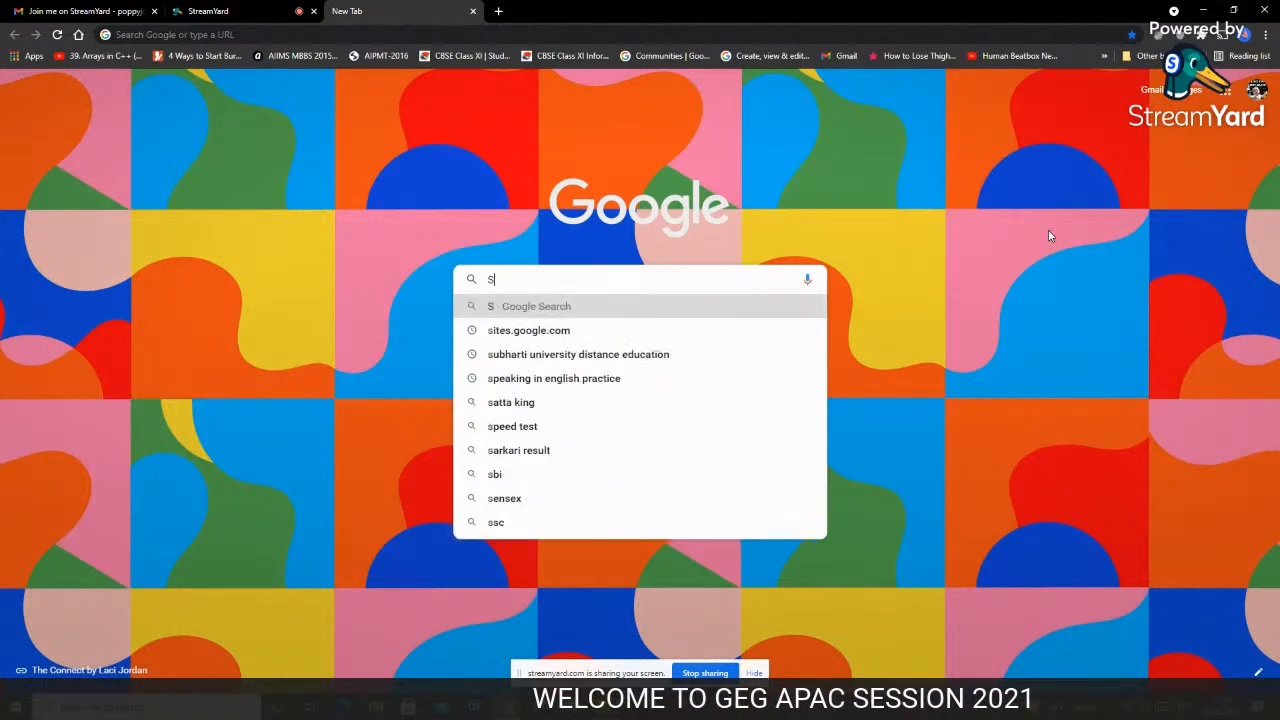
type("ITES.")
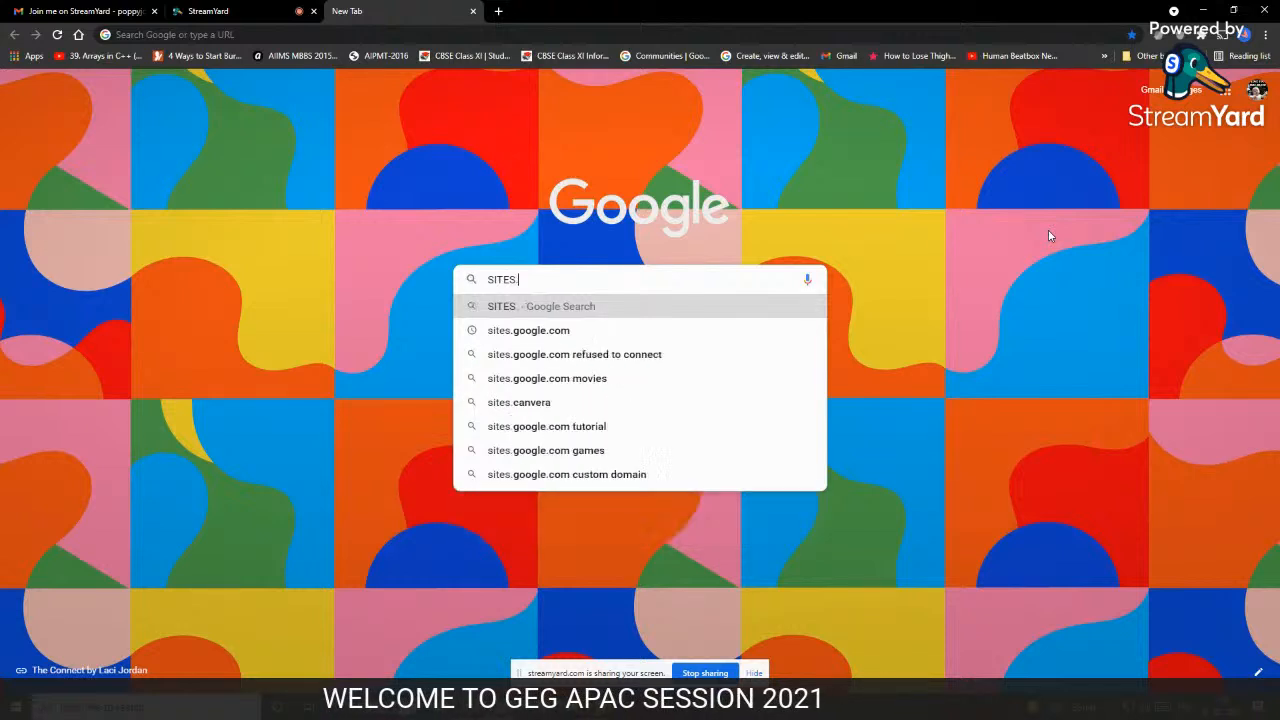
type("GOOGLE.COM")
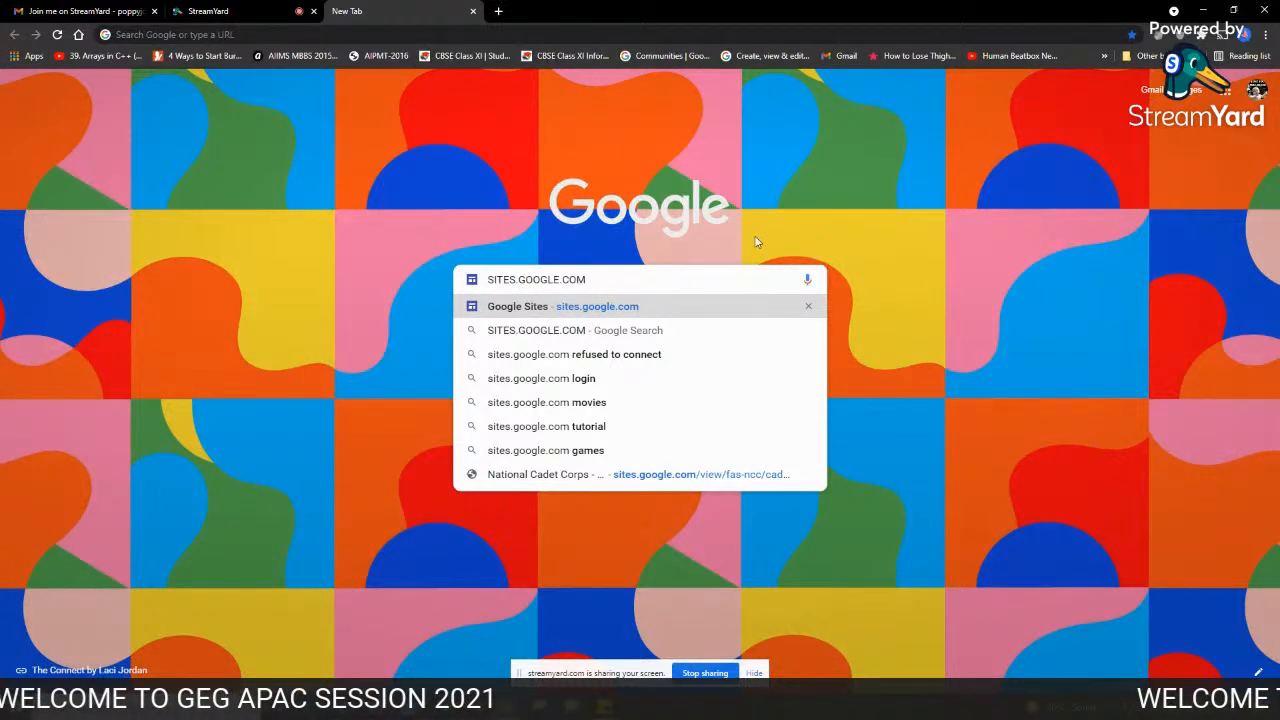
key("Return")
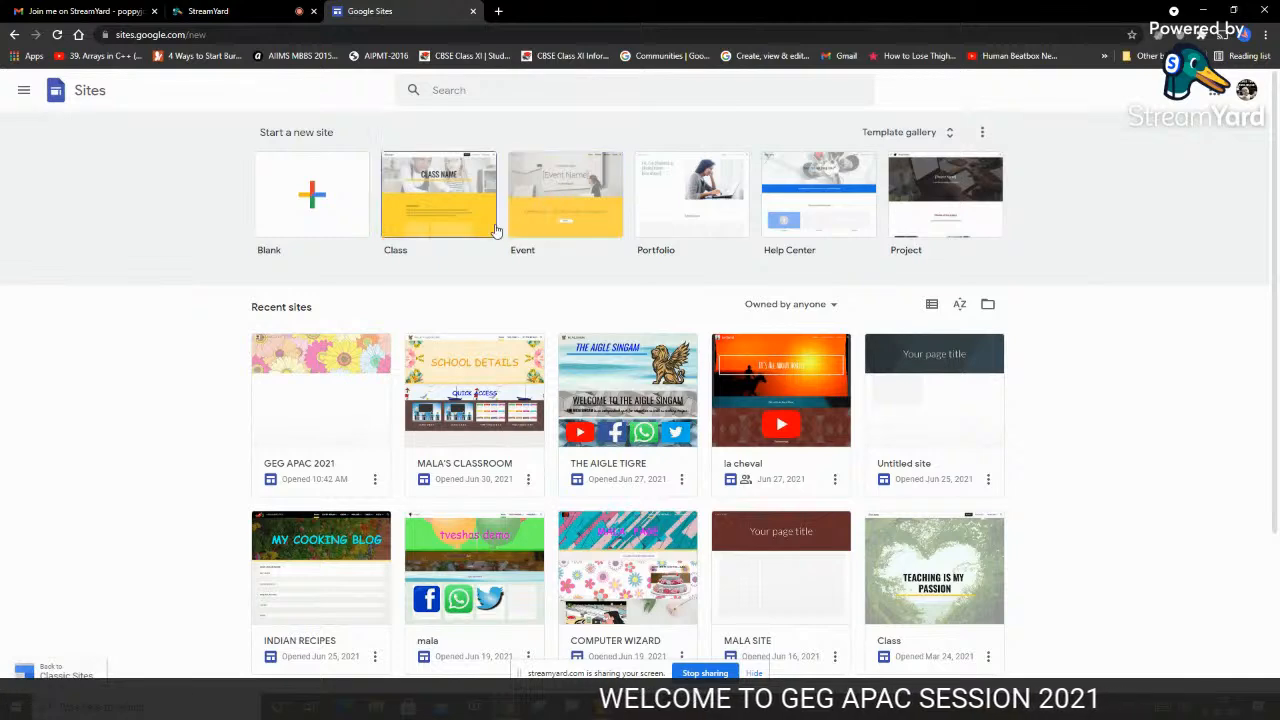
Browse the full template gallery and start a new site from the Blank template
left_click(950, 134)
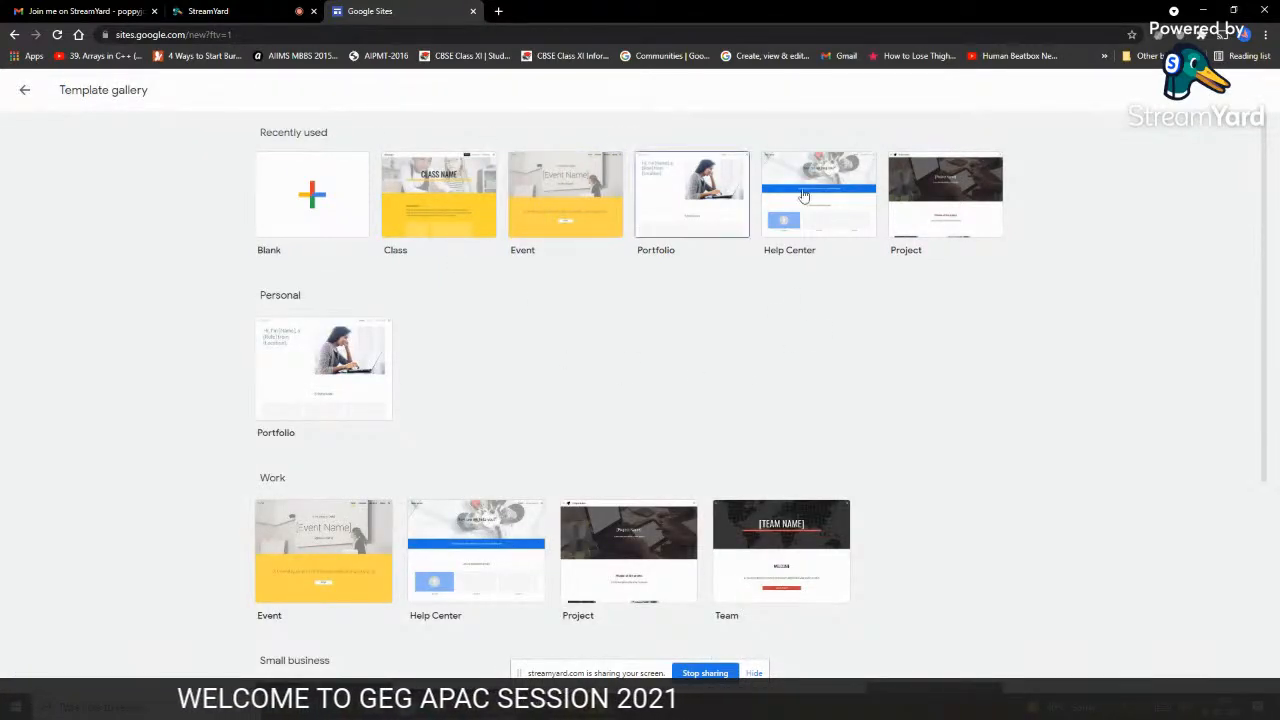
scroll(895, 371, "down", 2)
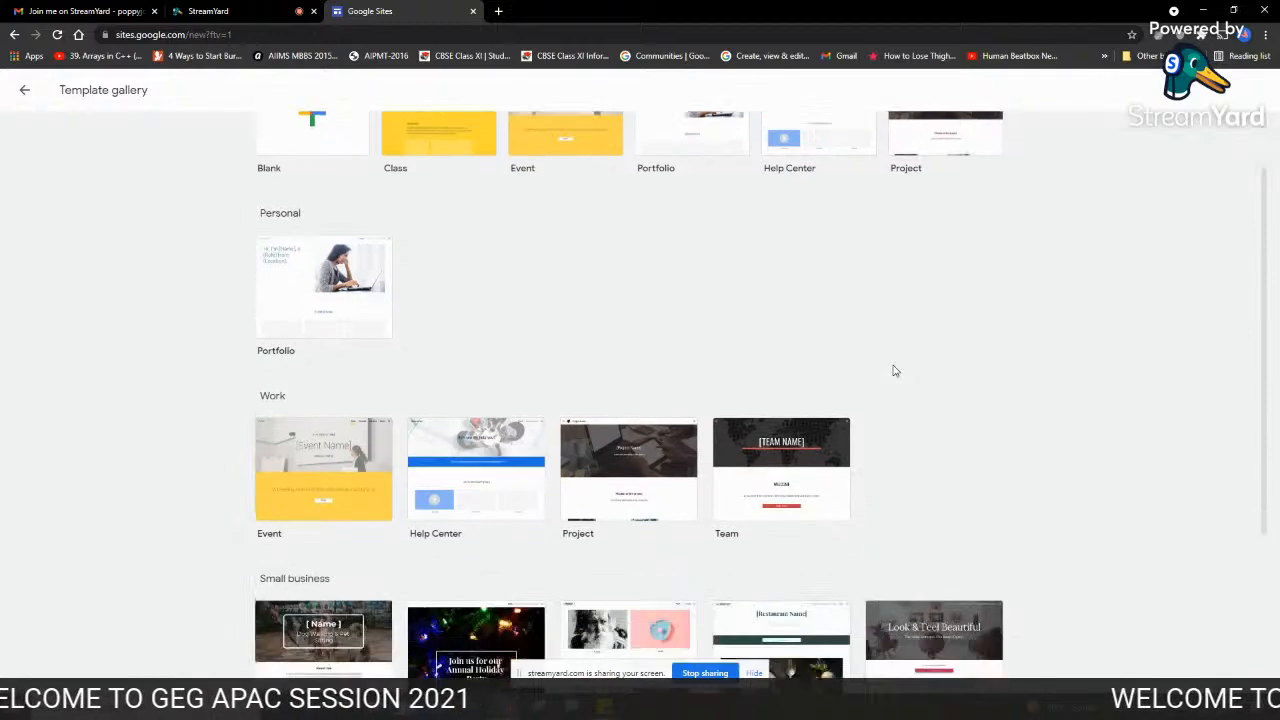
scroll(1071, 266, "down", 1)
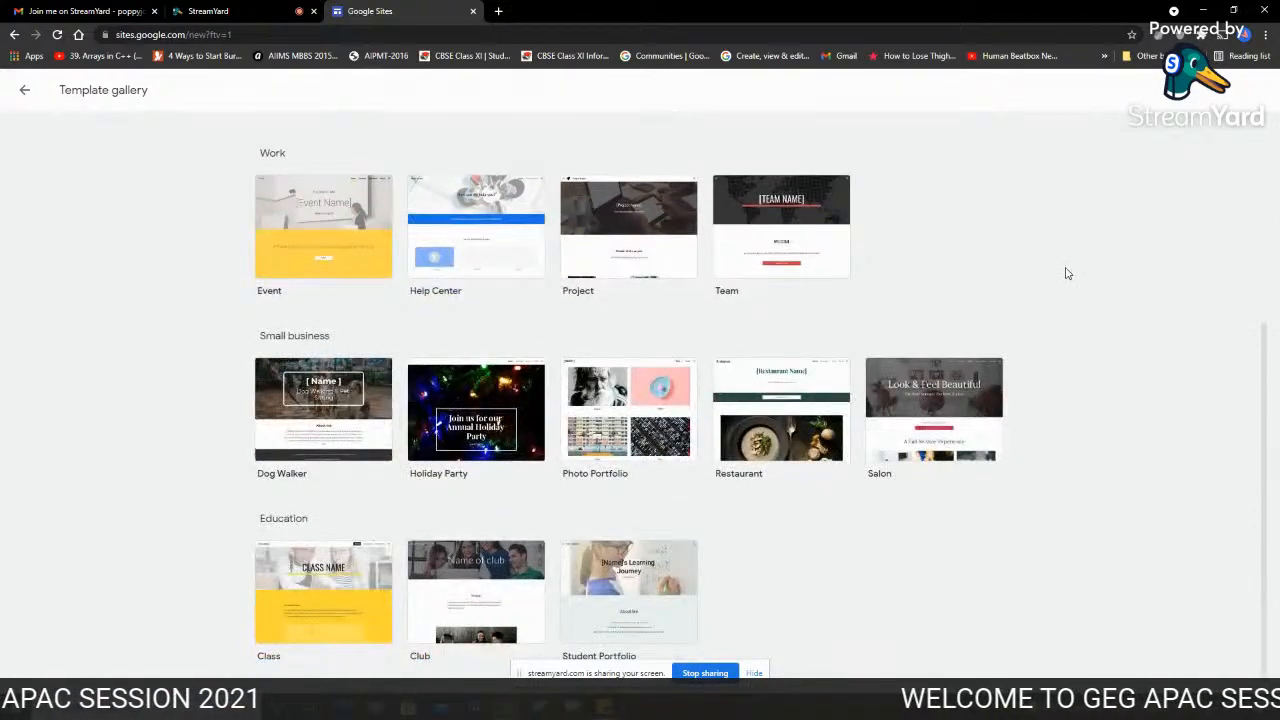
scroll(1069, 272, "up", 3)
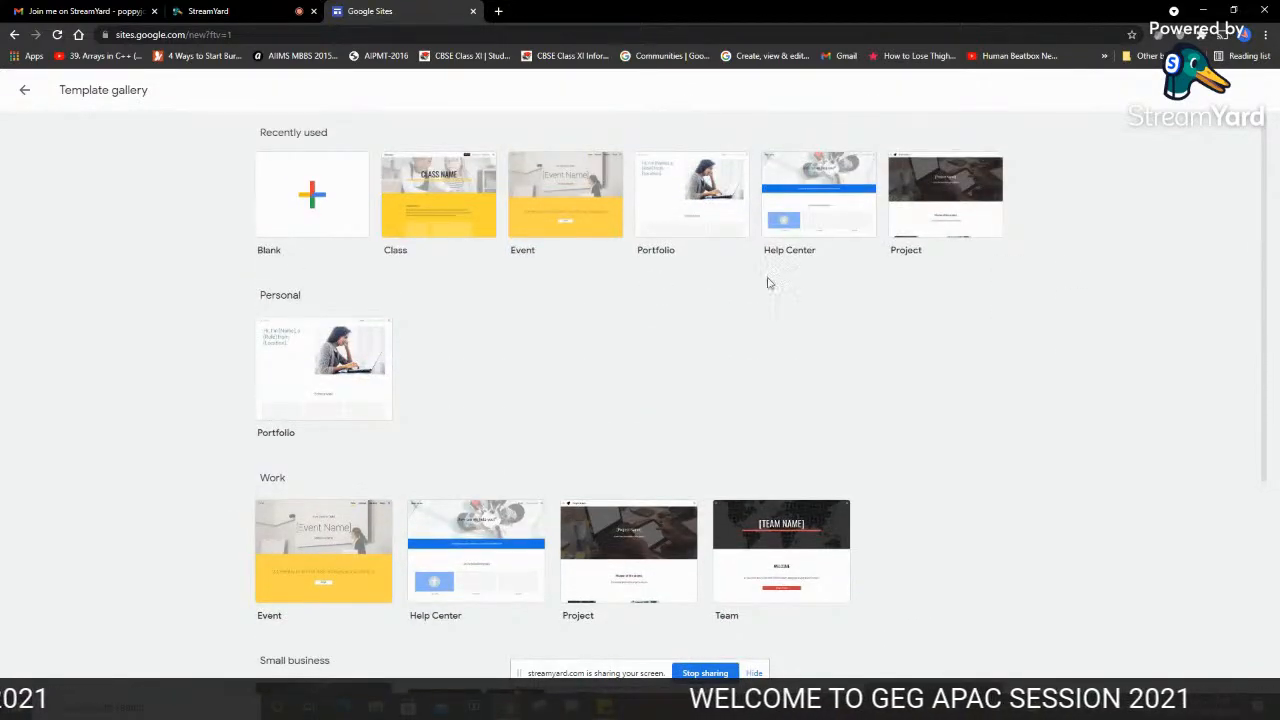
left_click(313, 212)
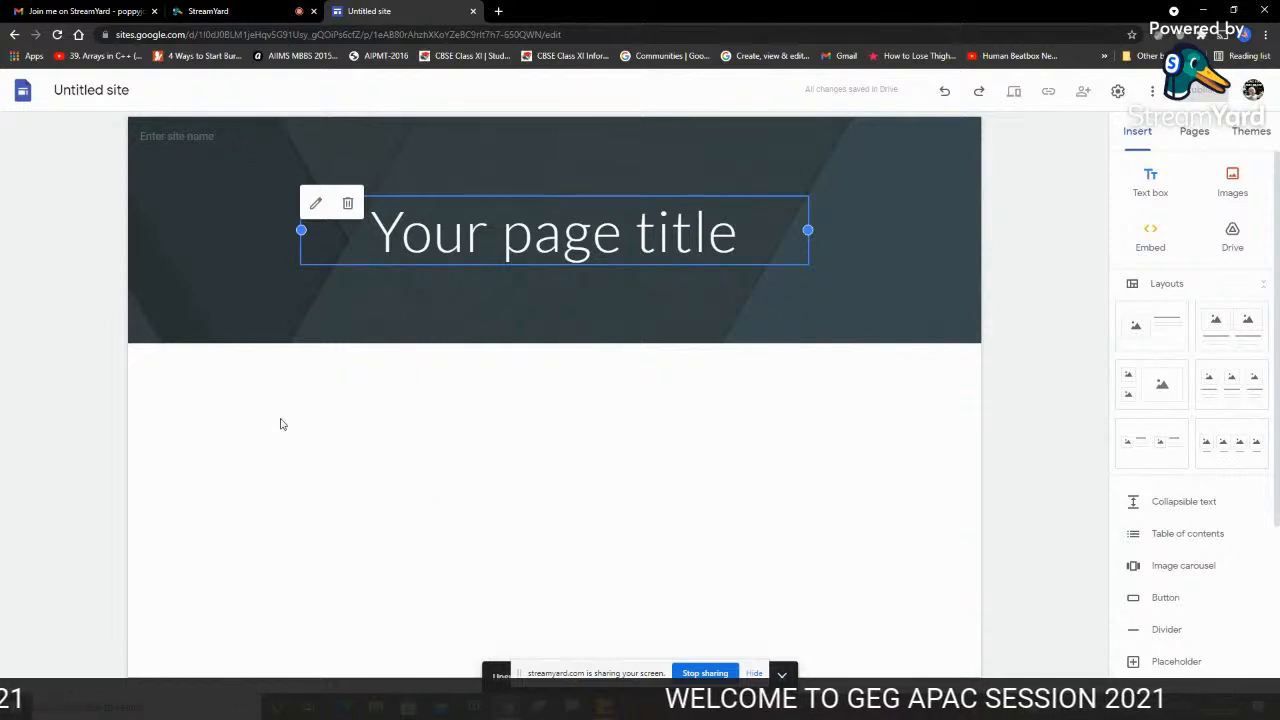
left_click(149, 131)
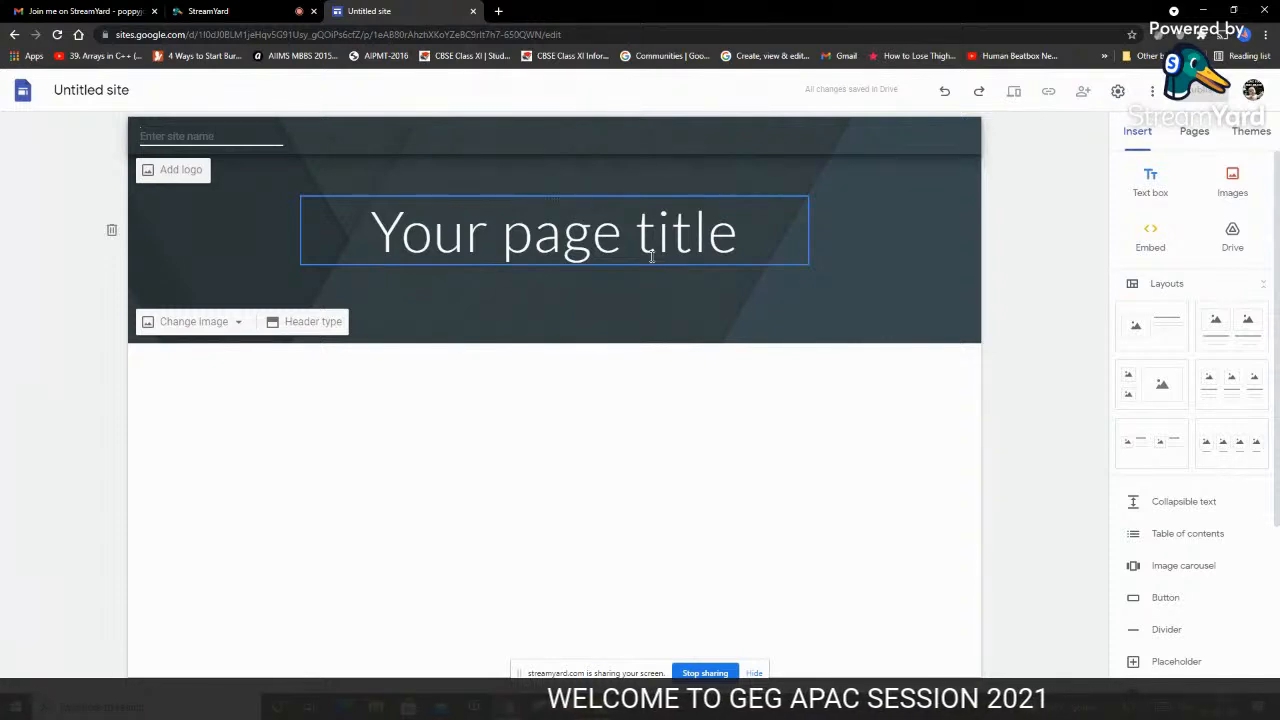
type("RECIPES")
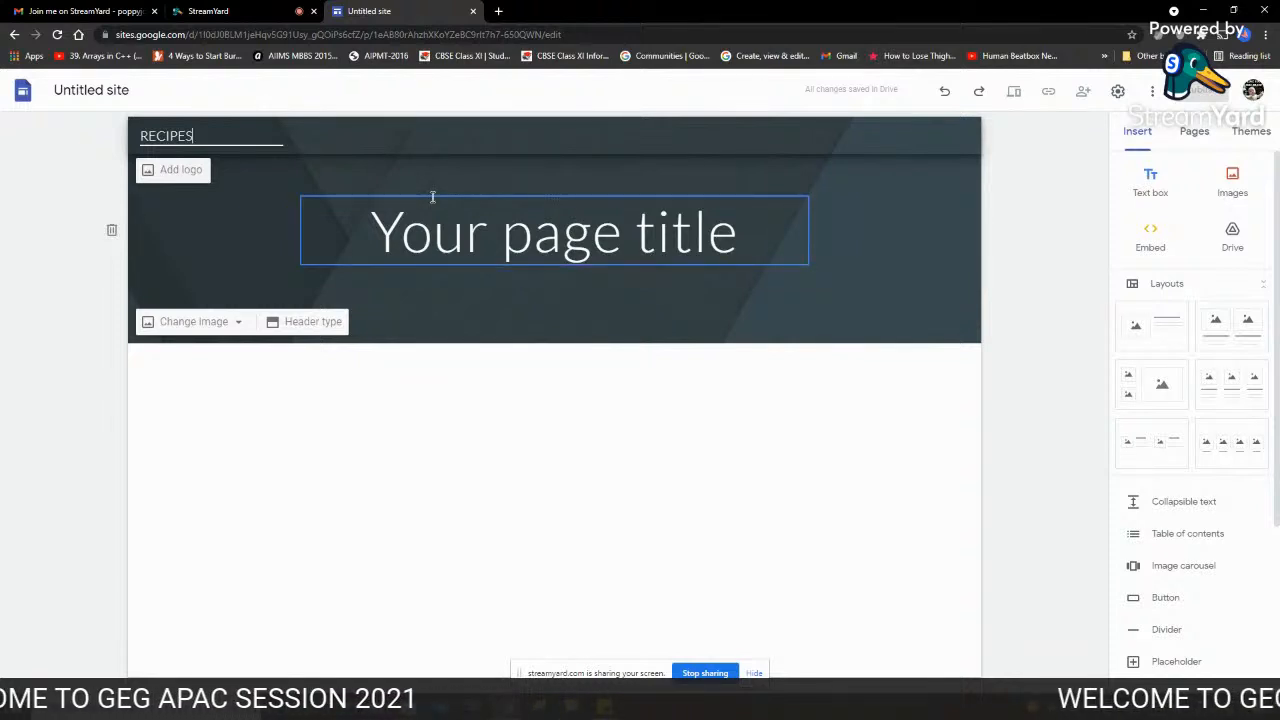
key("BackSpace")
key("BackSpace")
key("BackSpace")
key("BackSpace")
key("BackSpace")
key("BackSpace")
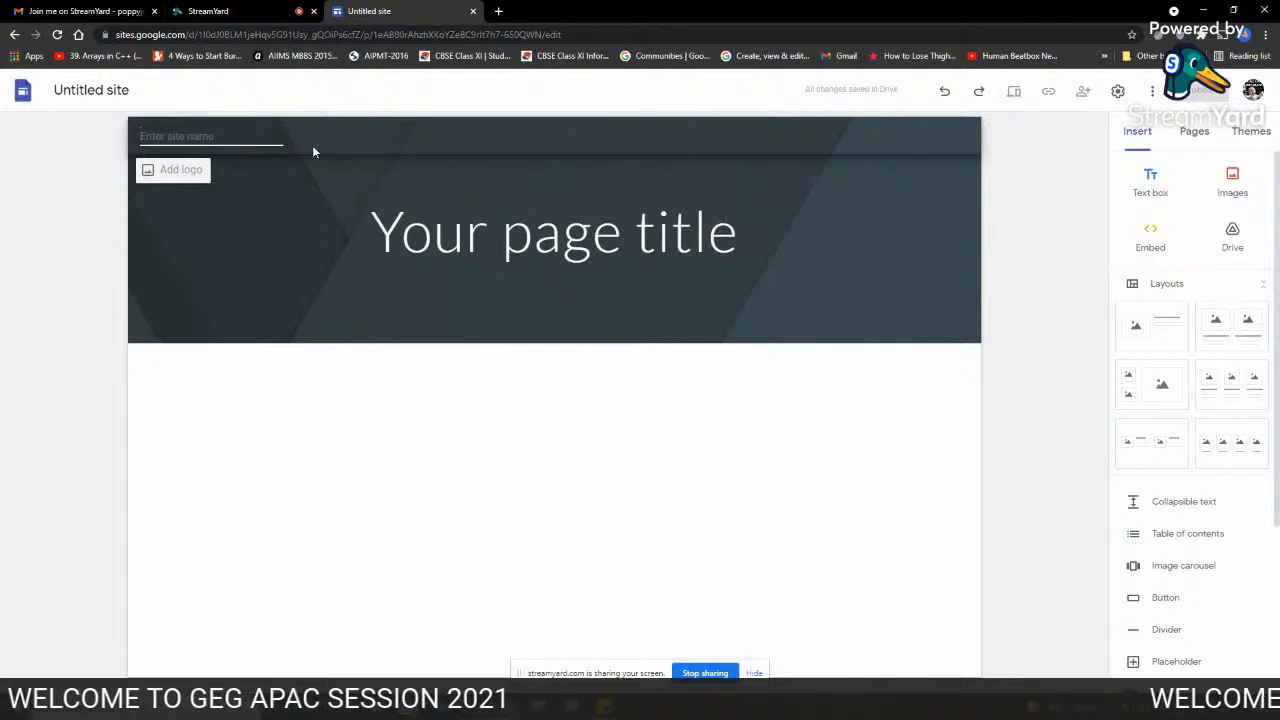
Enter POPPYS RECIPES as the site name in the page header
type("POPPY")
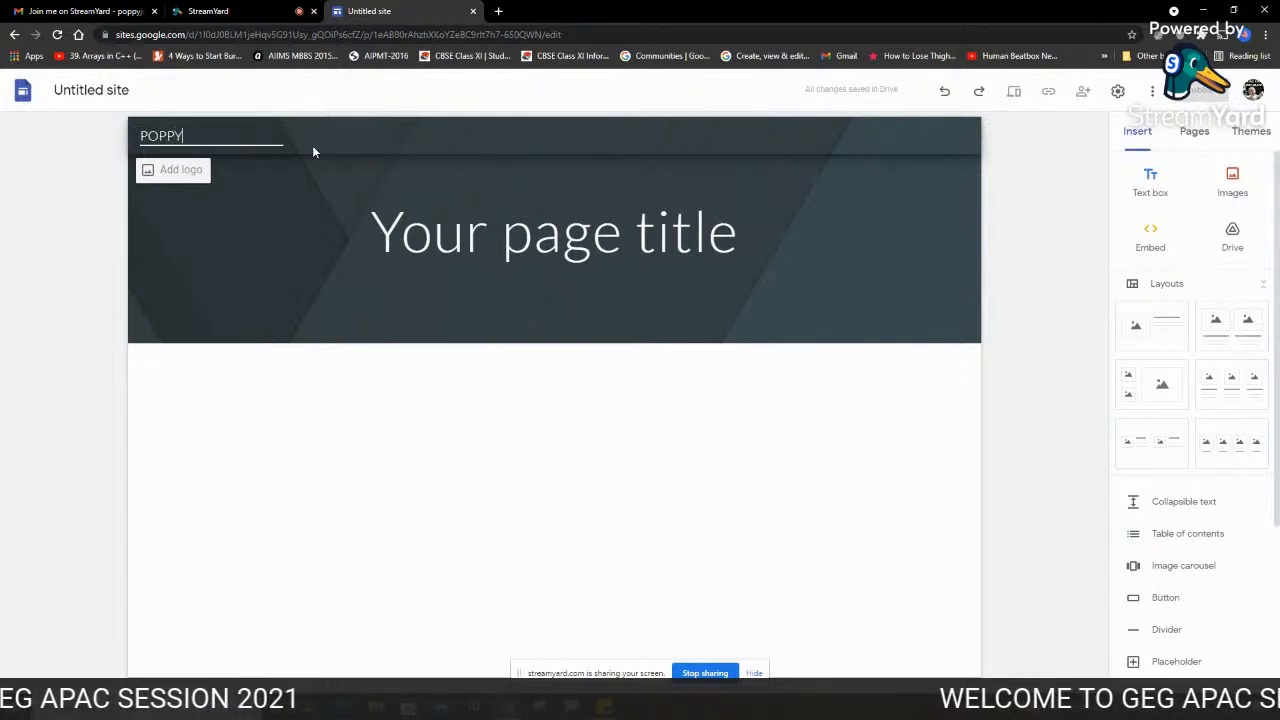
type("S R")
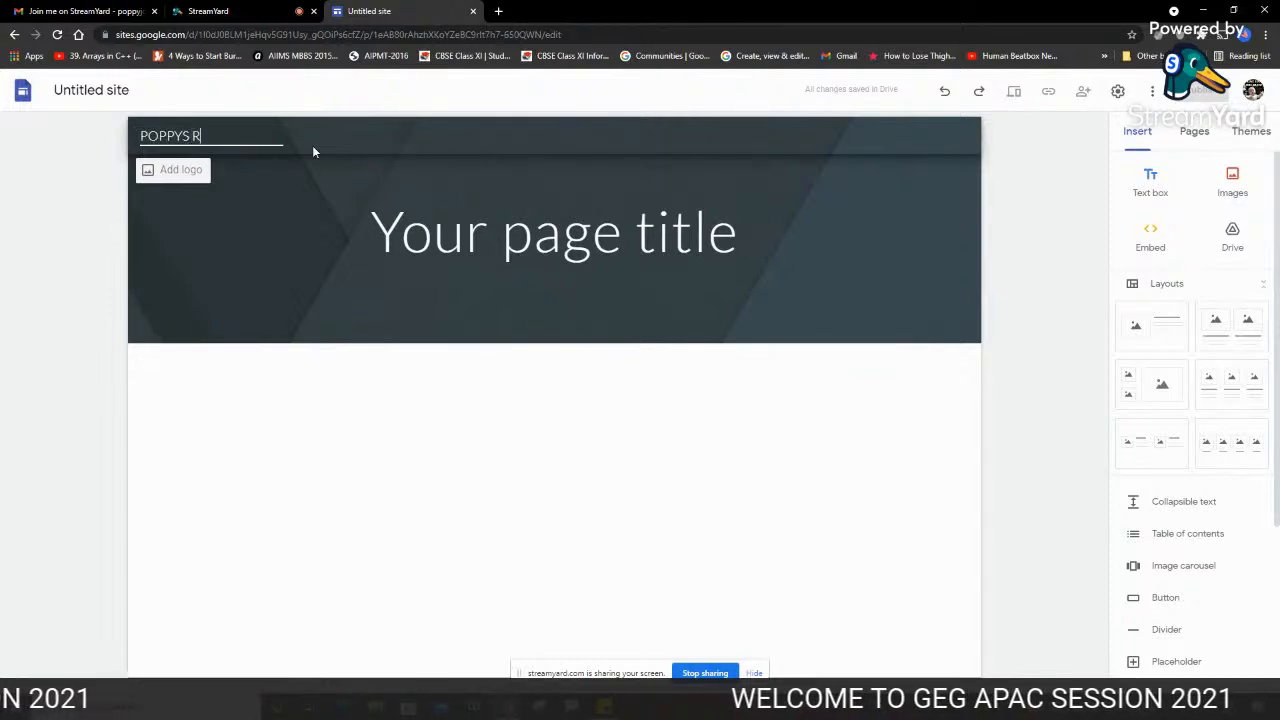
type("ECIPES")
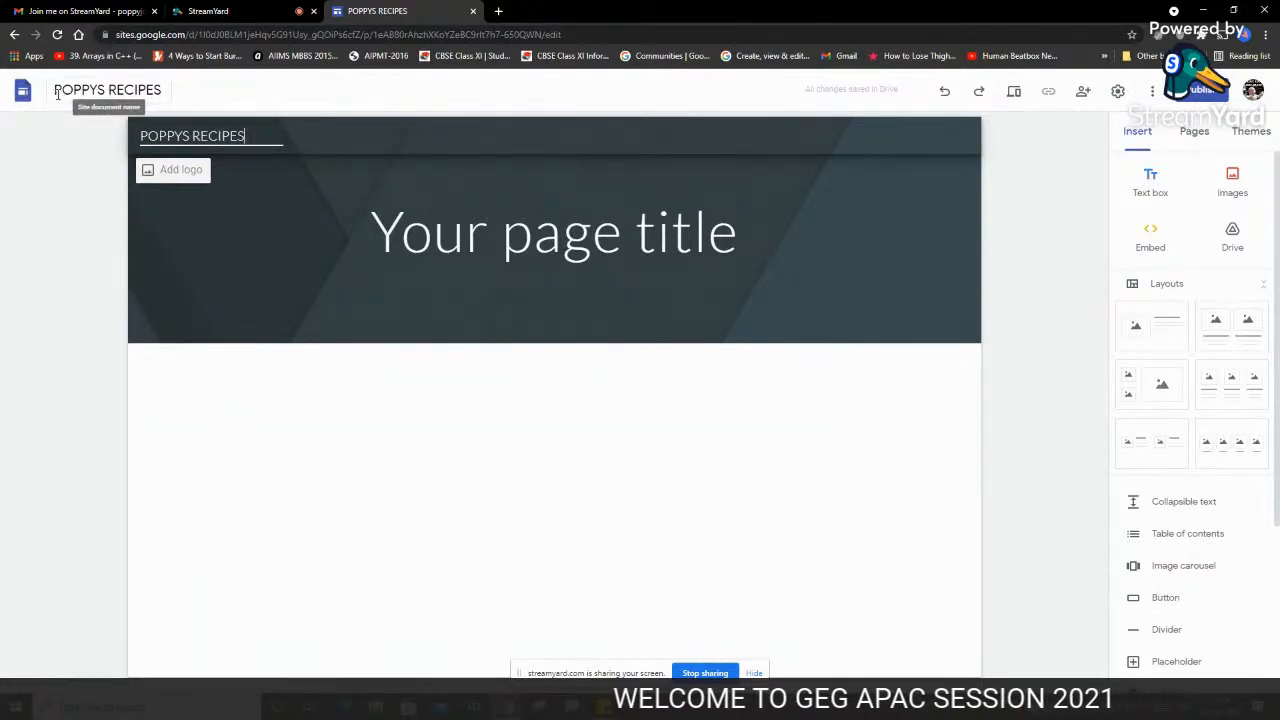
Clear the site name from the page header, leaving its field ready for editing
key("BackSpace")
key("BackSpace")
key("BackSpace")
key("BackSpace")
key("BackSpace")
key("BackSpace")
key("BackSpace")
key("BackSpace")
key("BackSpace")
key("BackSpace")
key("BackSpace")
key("BackSpace")
key("BackSpace")
key("BackSpace")
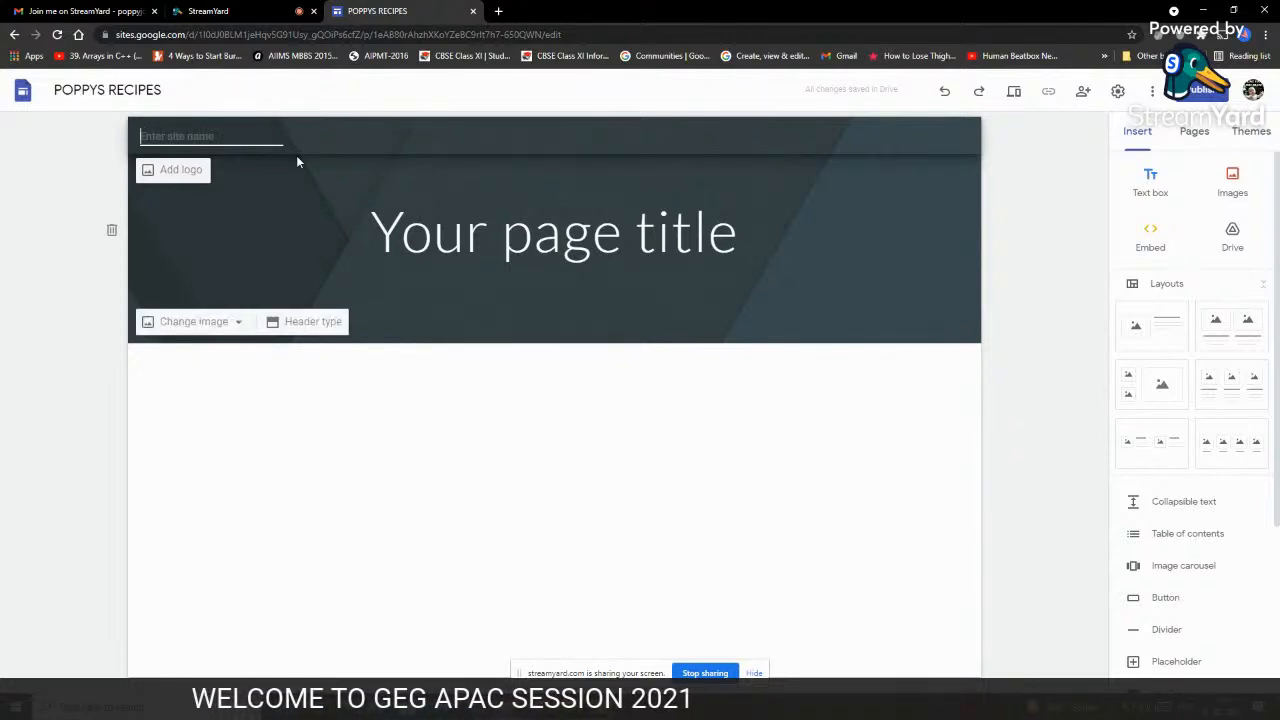
left_click(166, 229)
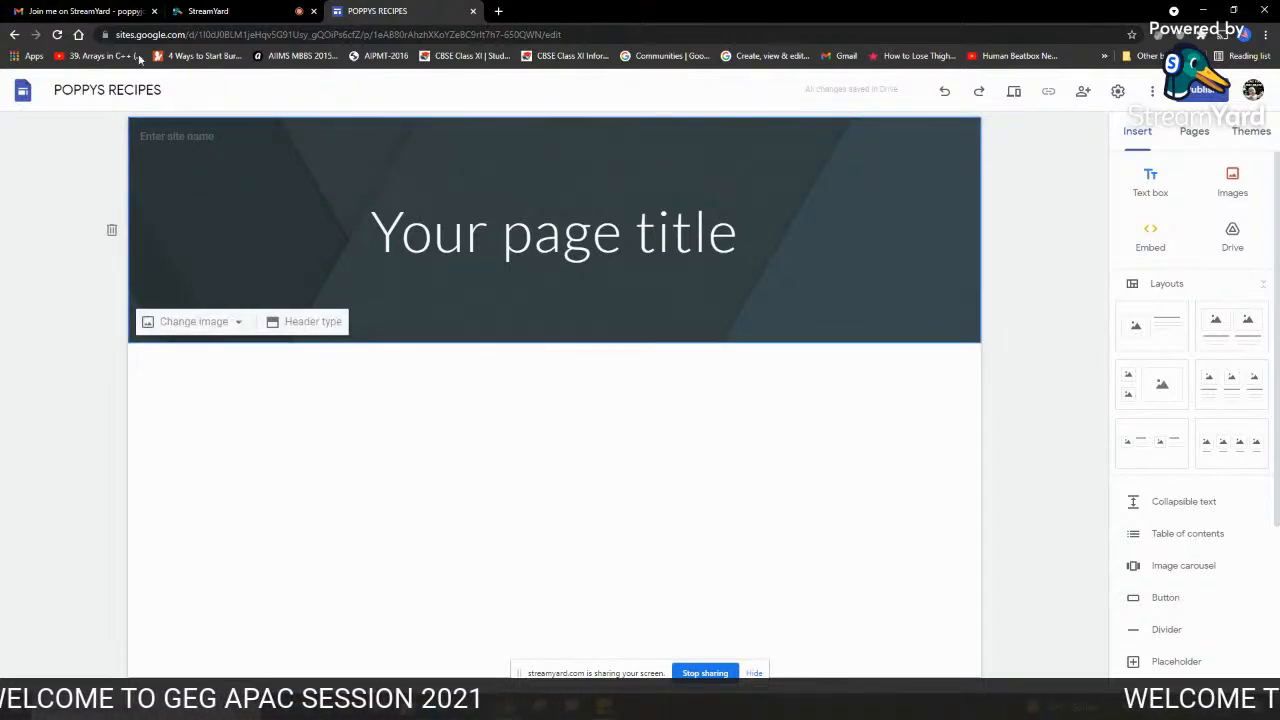
left_click(203, 138)
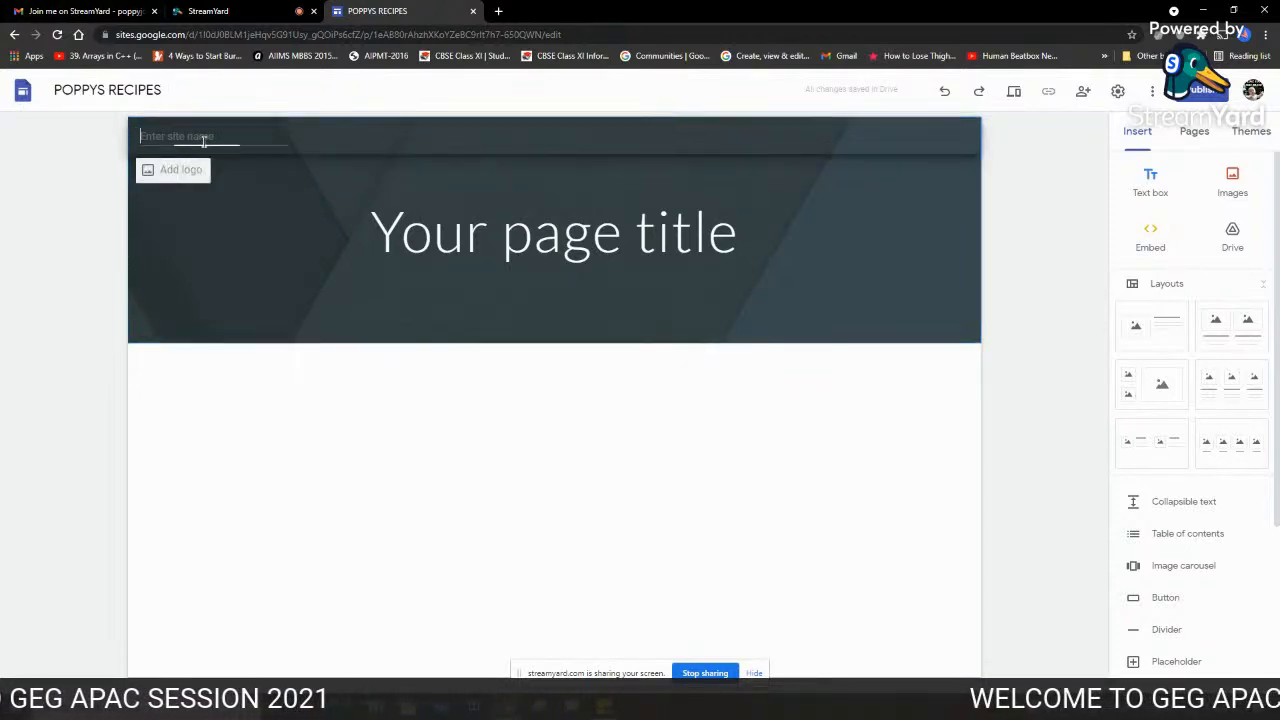
Erase all of the text in the site document name
left_click(165, 87)
key("BackSpace")
key("BackSpace")
key("BackSpace")
key("BackSpace")
key("BackSpace")
key("BackSpace")
key("BackSpace")
key("BackSpace")
key("BackSpace")
key("BackSpace")
key("BackSpace")
key("BackSpace")
key("BackSpace")
key("BackSpace")
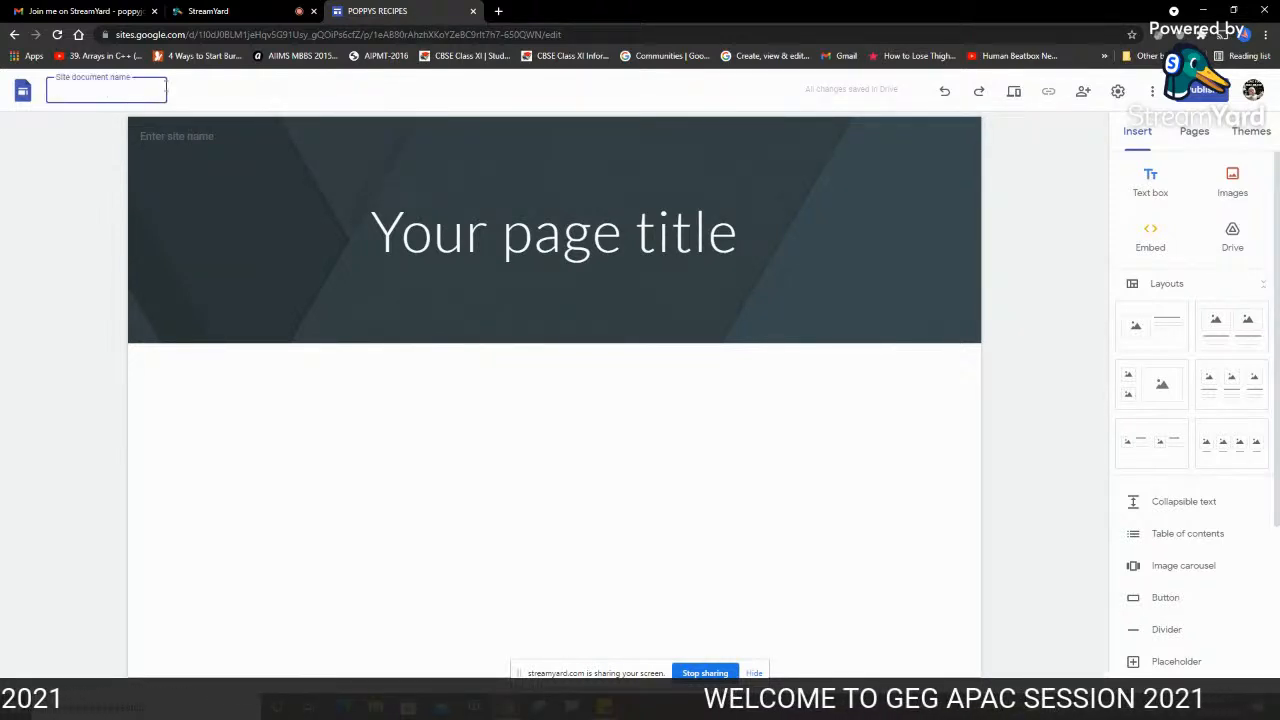
Fill in the empty site name in the header with POPPYS RECIPES
left_click(222, 175)
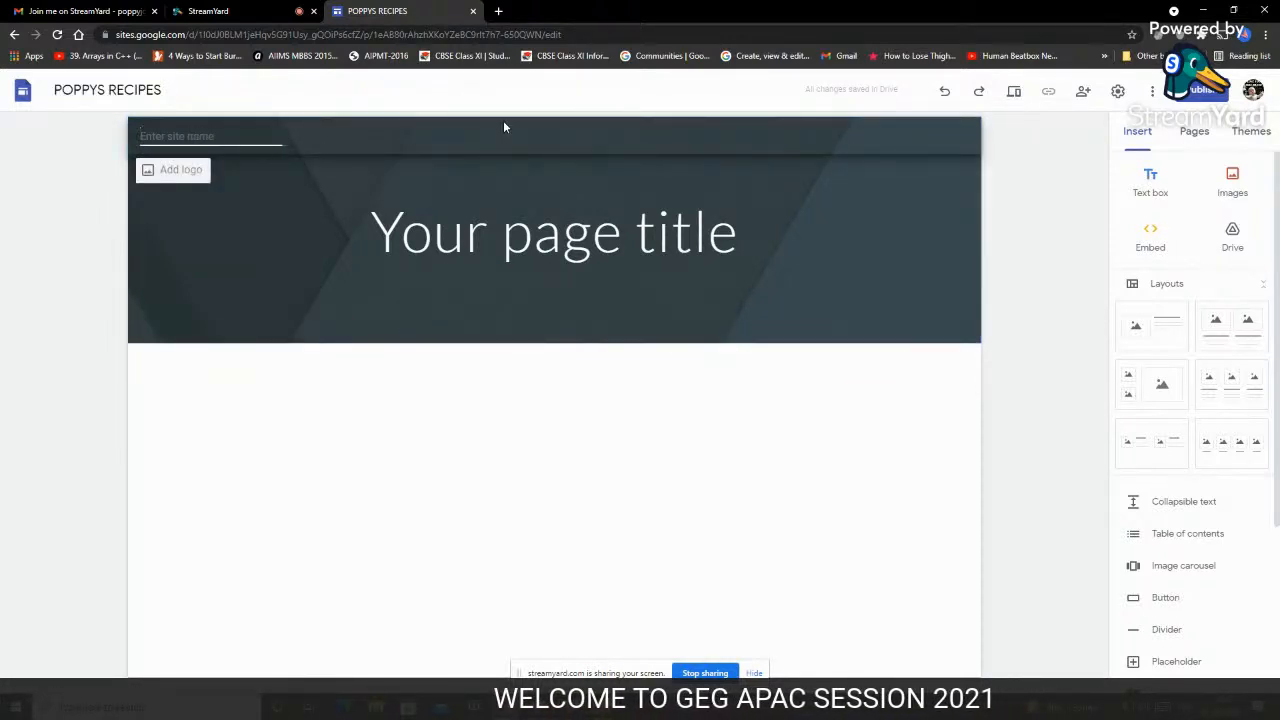
type("POP")
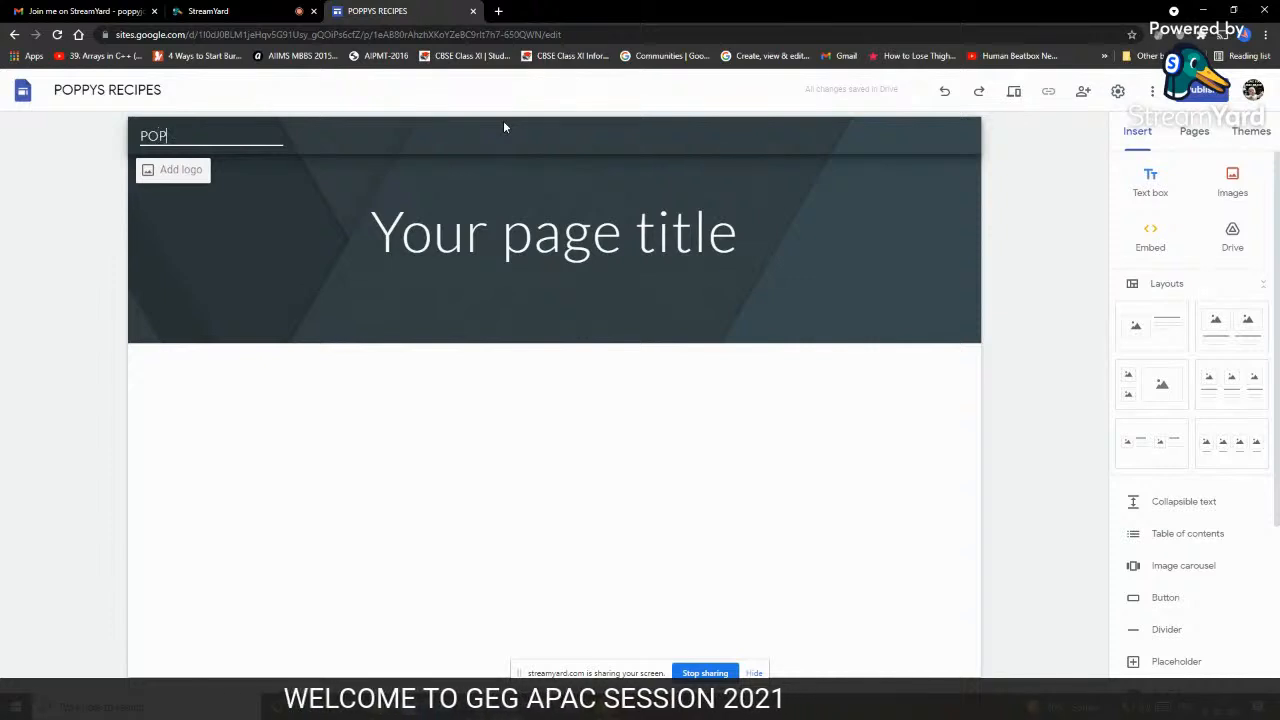
type("P")
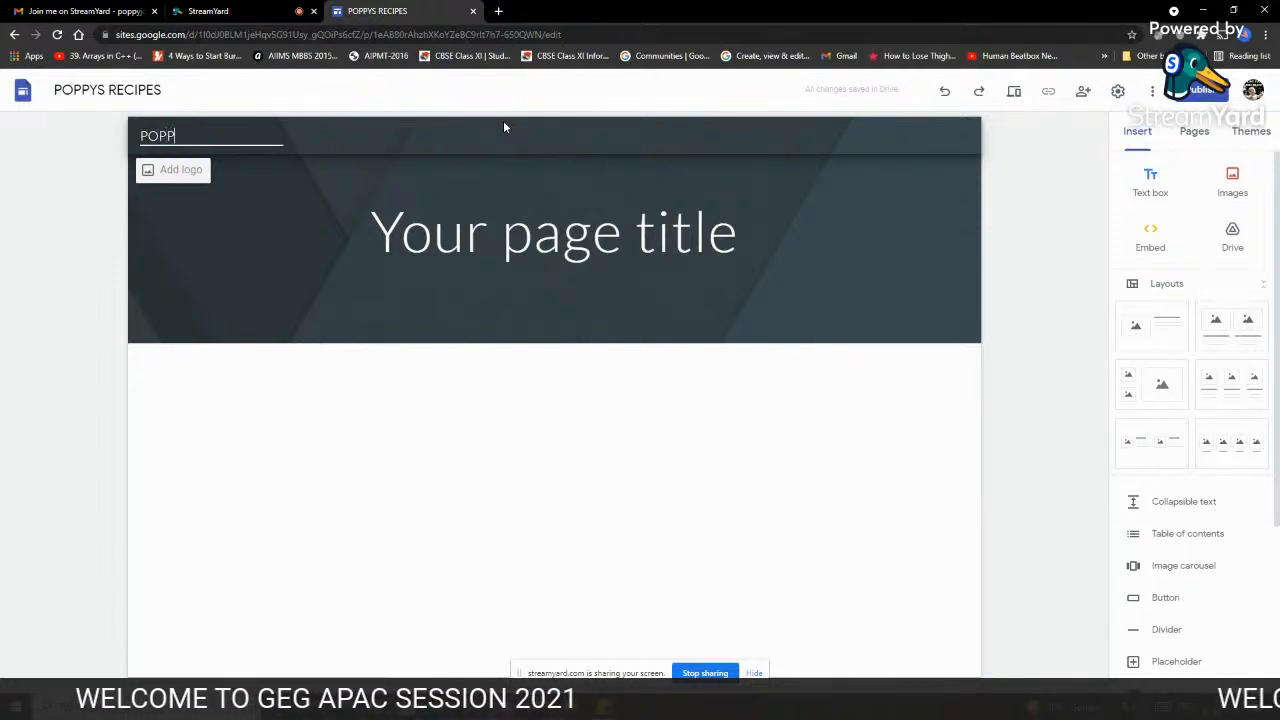
type("YS RECIPES")
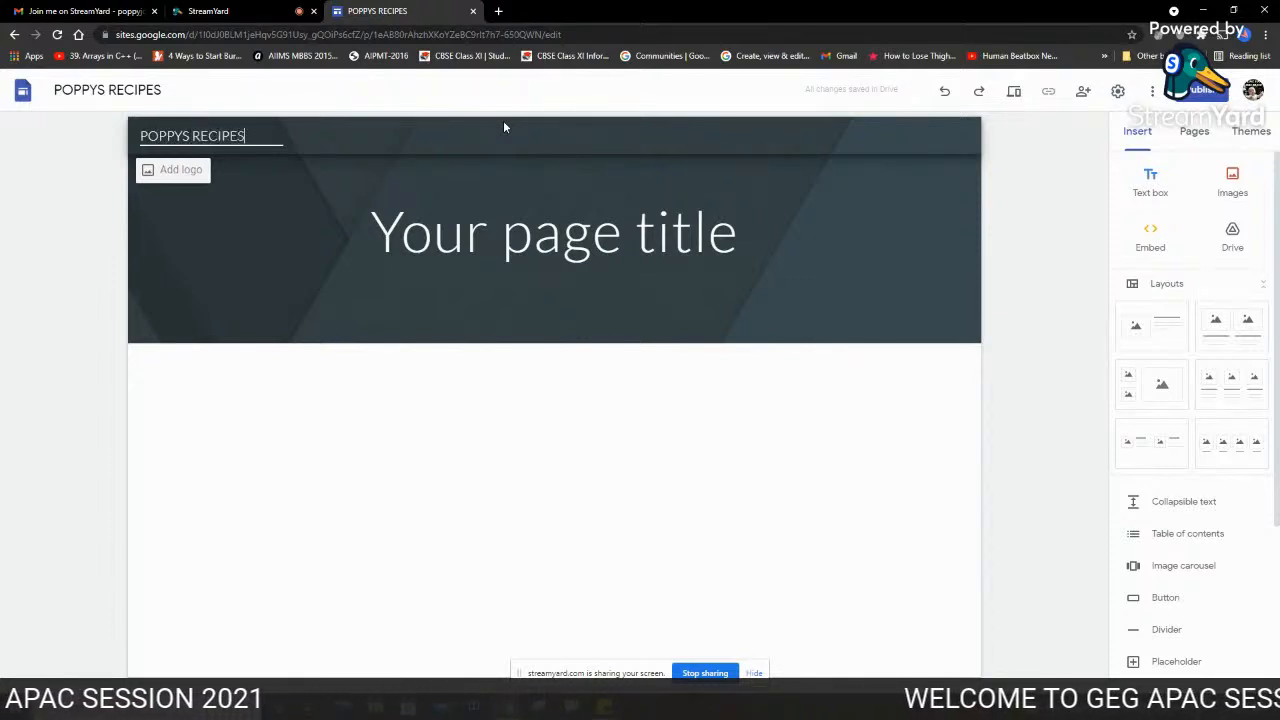
left_click(243, 225)
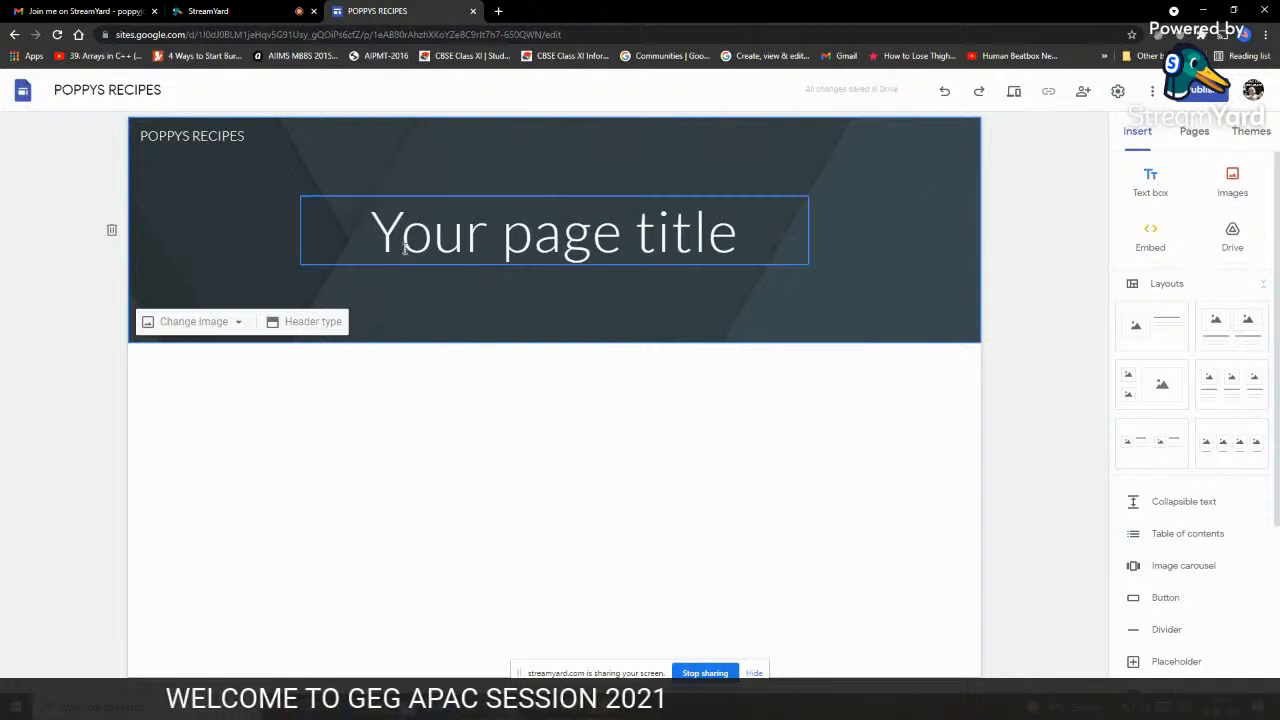
Replace the placeholder page title in the header with MY PAGE
left_click(371, 232)
left_click_drag(371, 232, 749, 234)
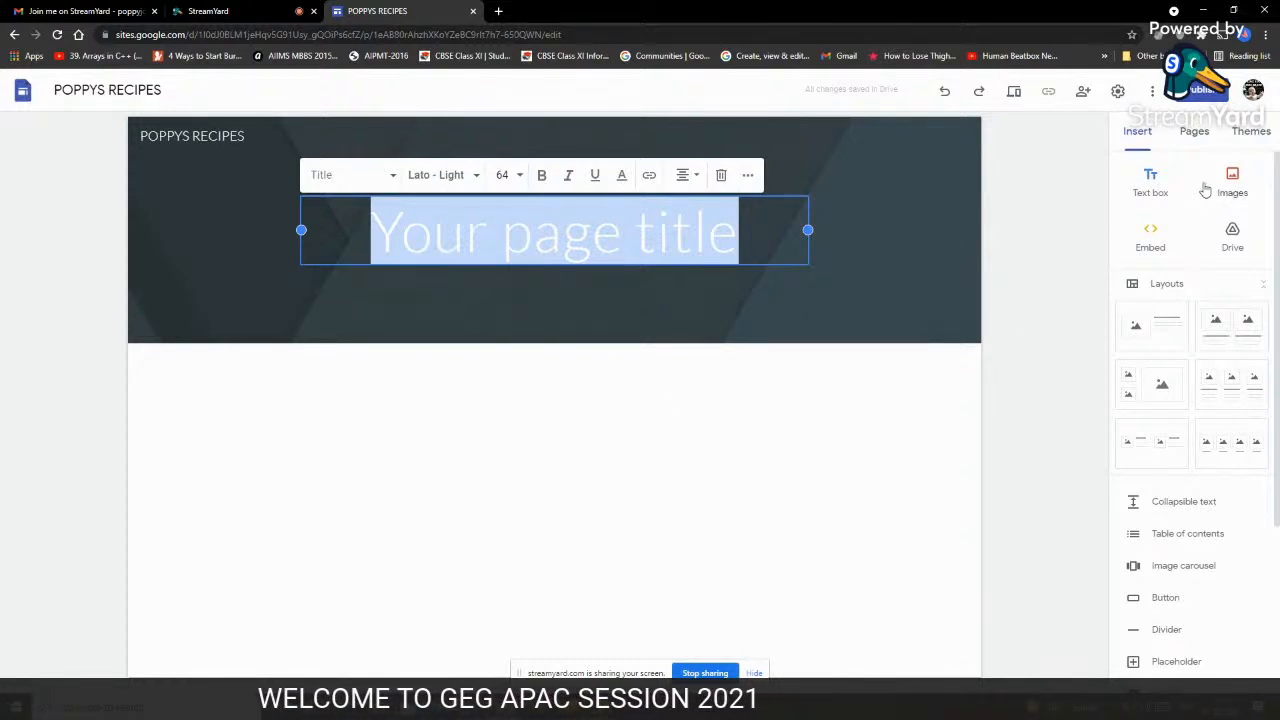
type("MY PAGE")
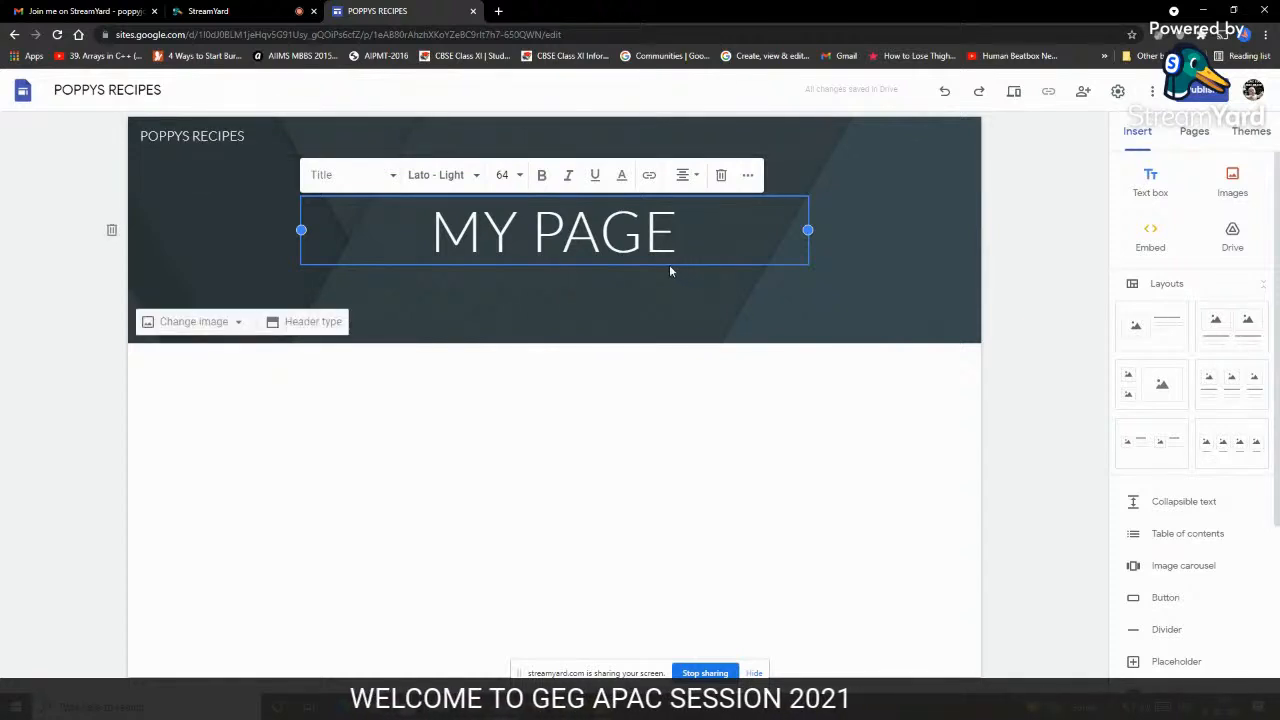
Try blue and magenta as the text color of the MY PAGE title
left_click_drag(430, 232, 686, 229)
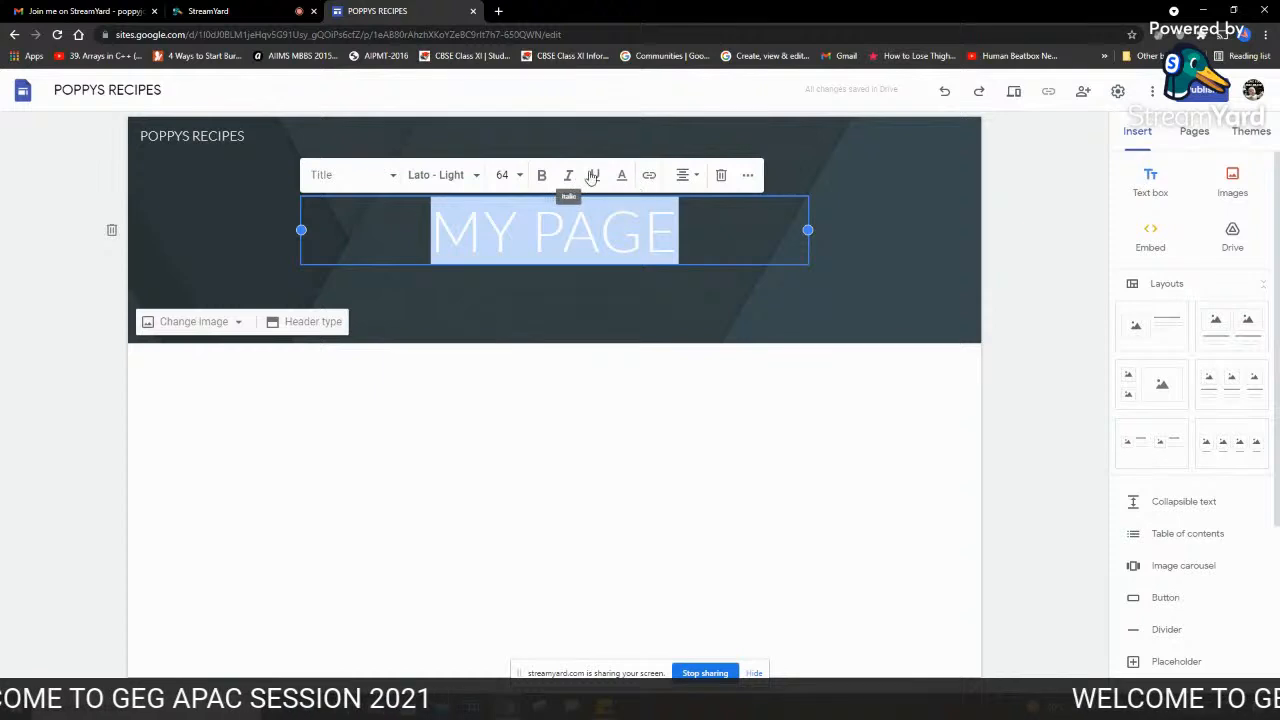
left_click(621, 176)
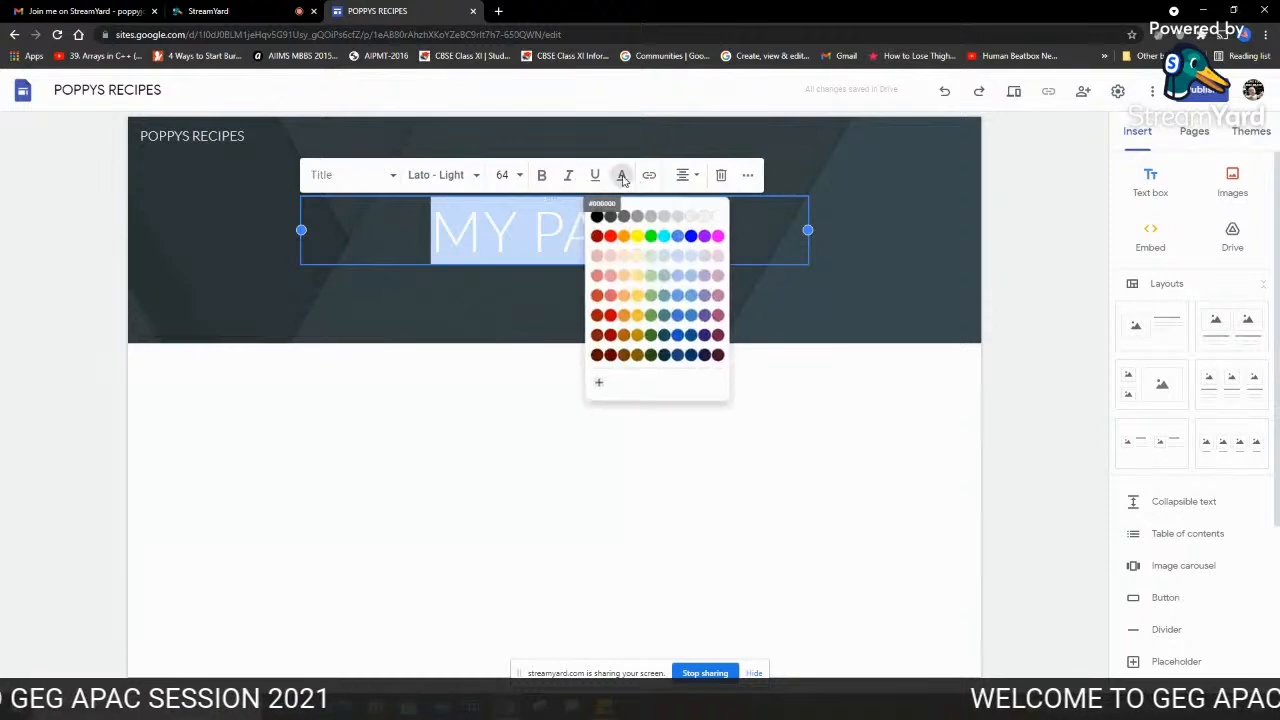
left_click(678, 233)
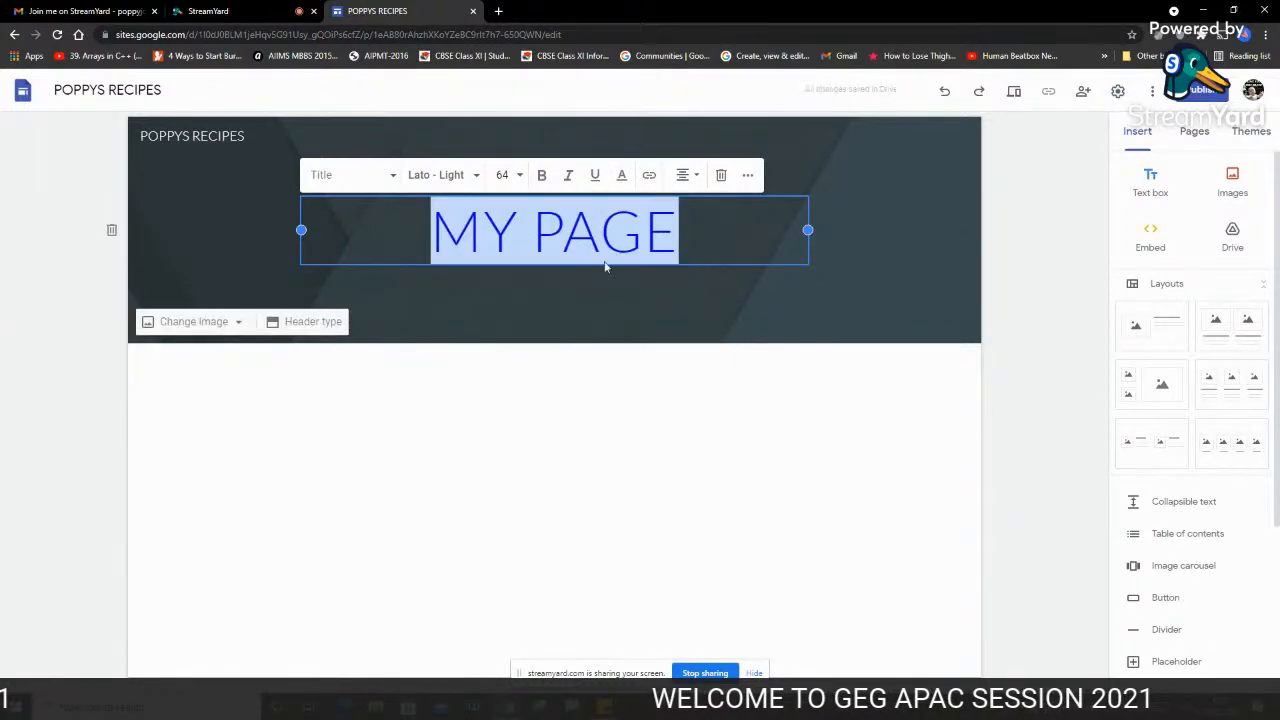
left_click(621, 176)
left_click(720, 234)
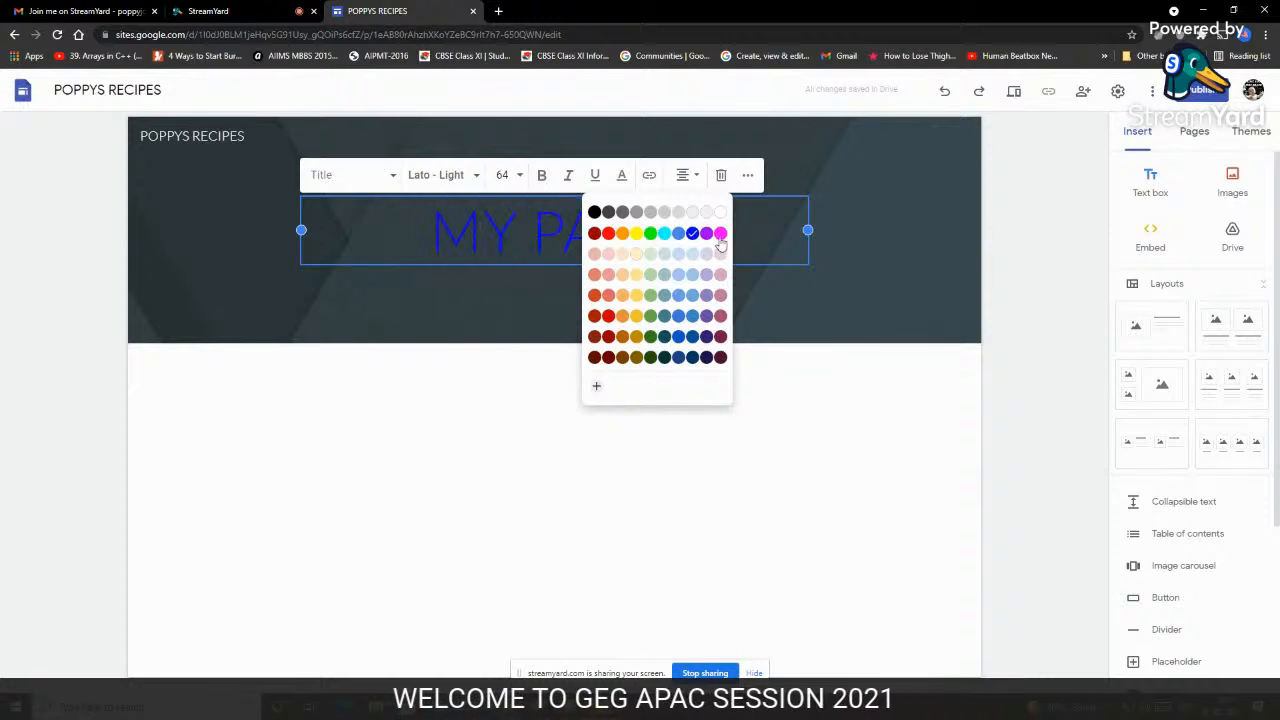
Define a custom light blue-violet color for the MY PAGE title text and save it
left_click(621, 176)
left_click(597, 387)
left_click(676, 287)
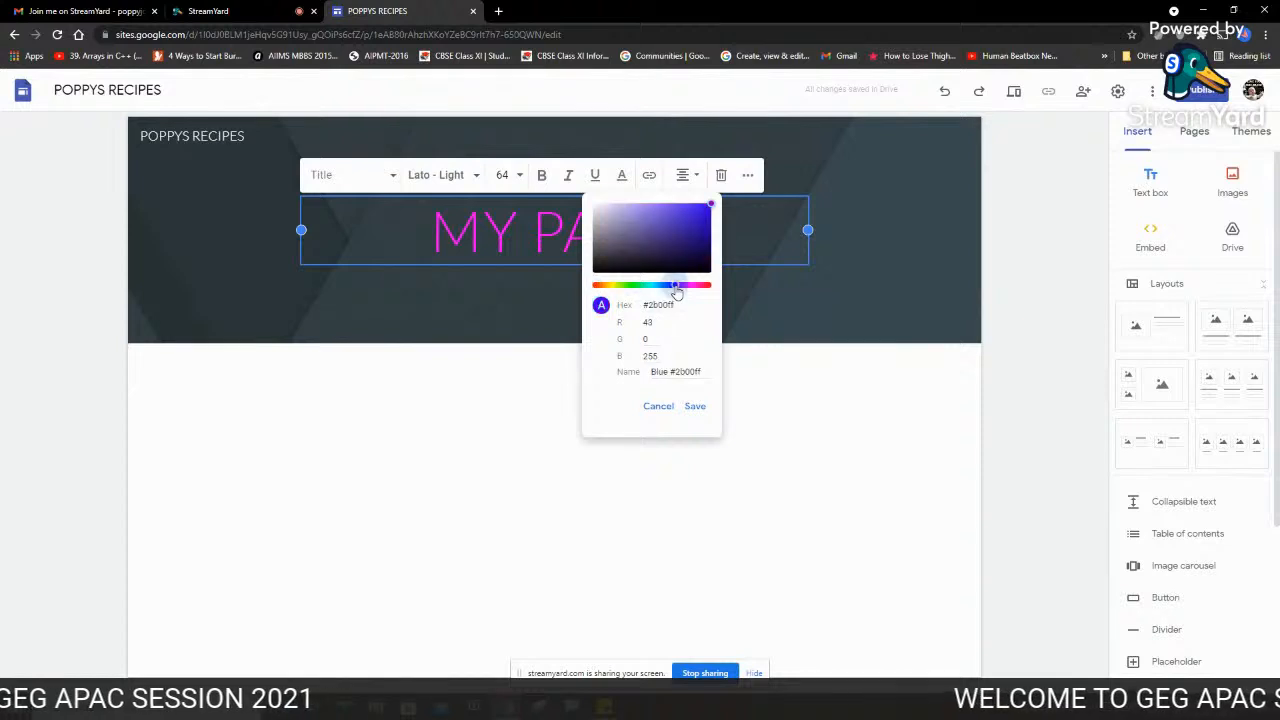
left_click(663, 208)
left_click(694, 406)
left_click(590, 423)
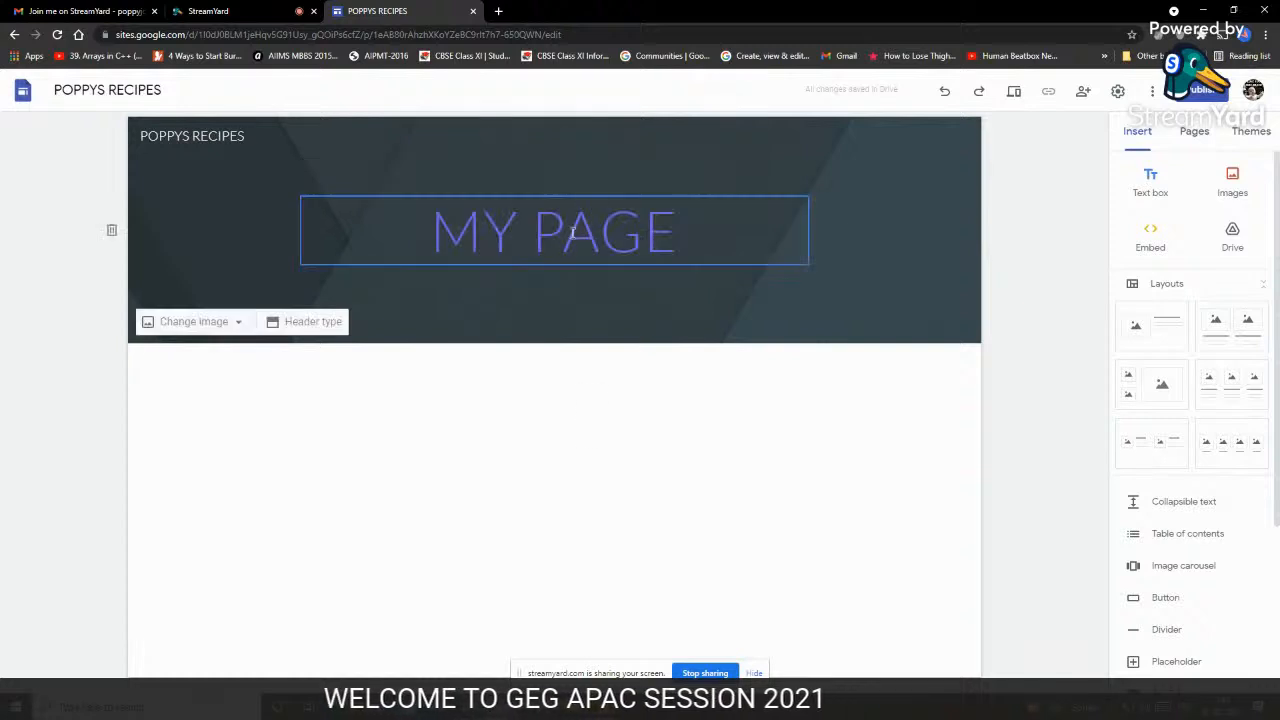
Try the Heading and Subheading styles on the MY PAGE title, and set it back to the Title style
left_click_drag(434, 226, 670, 241)
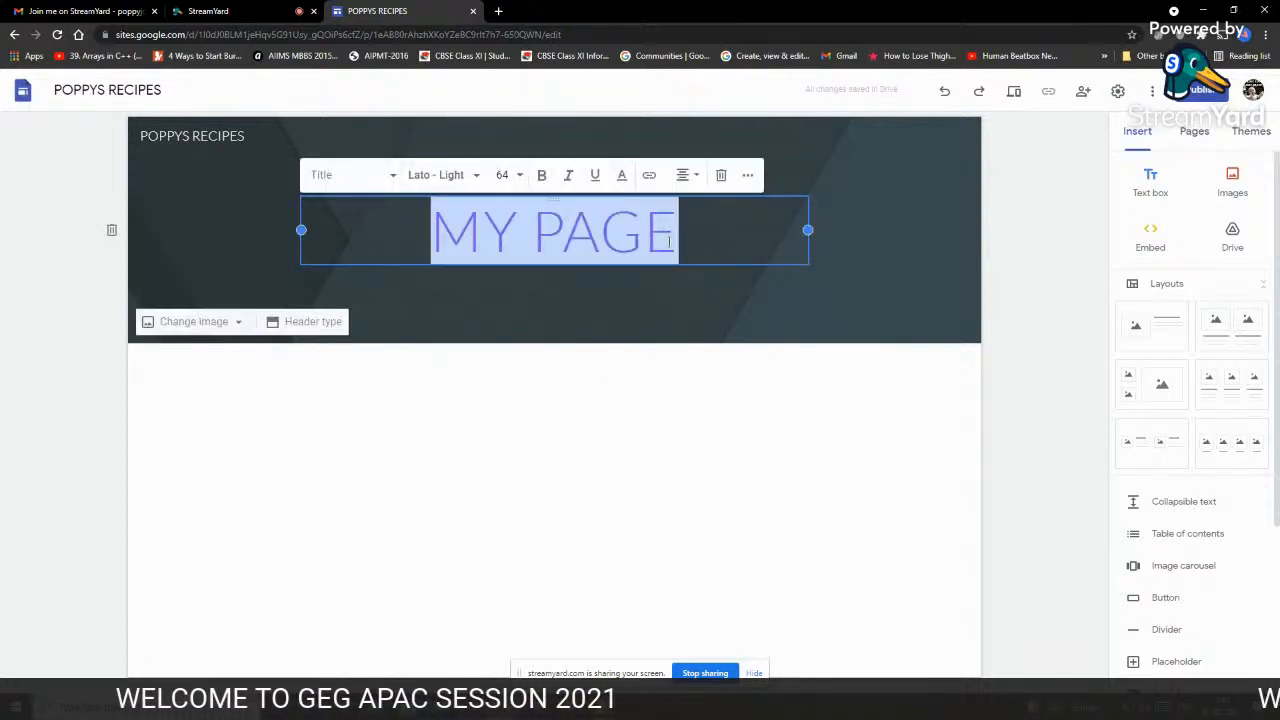
left_click(406, 293)
left_click(428, 240)
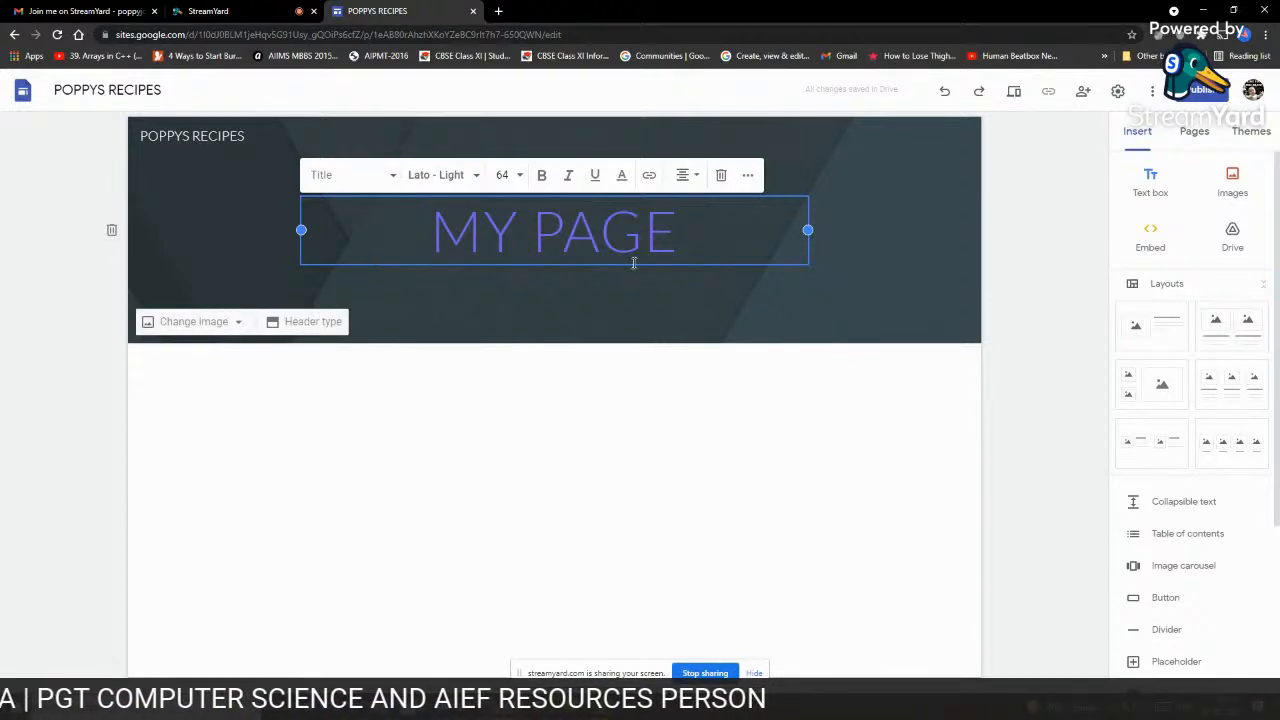
left_click(393, 176)
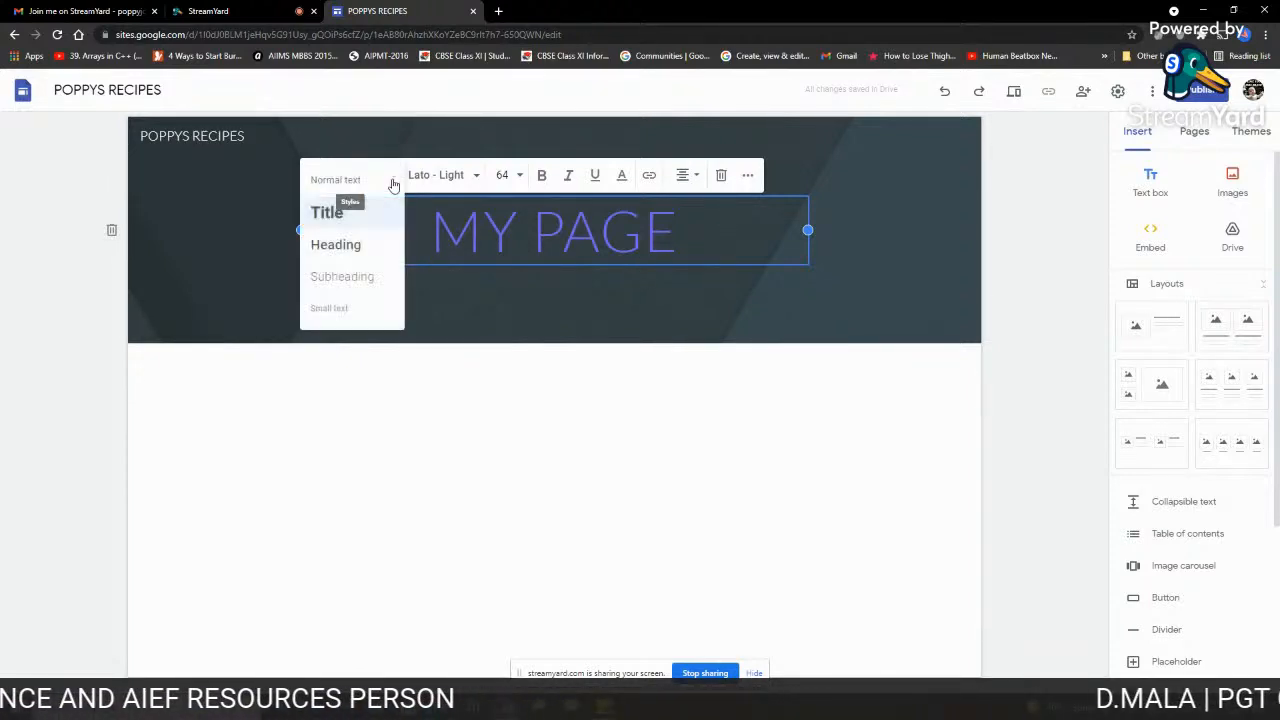
left_click(346, 220)
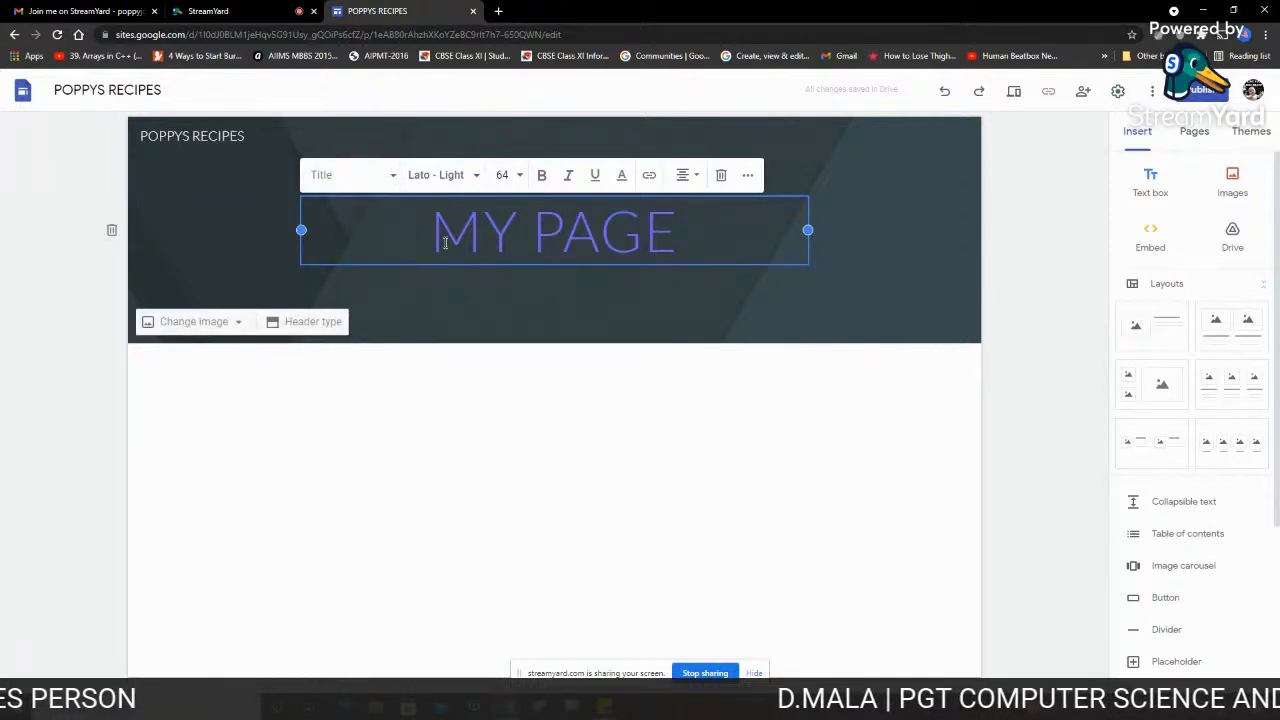
left_click(392, 176)
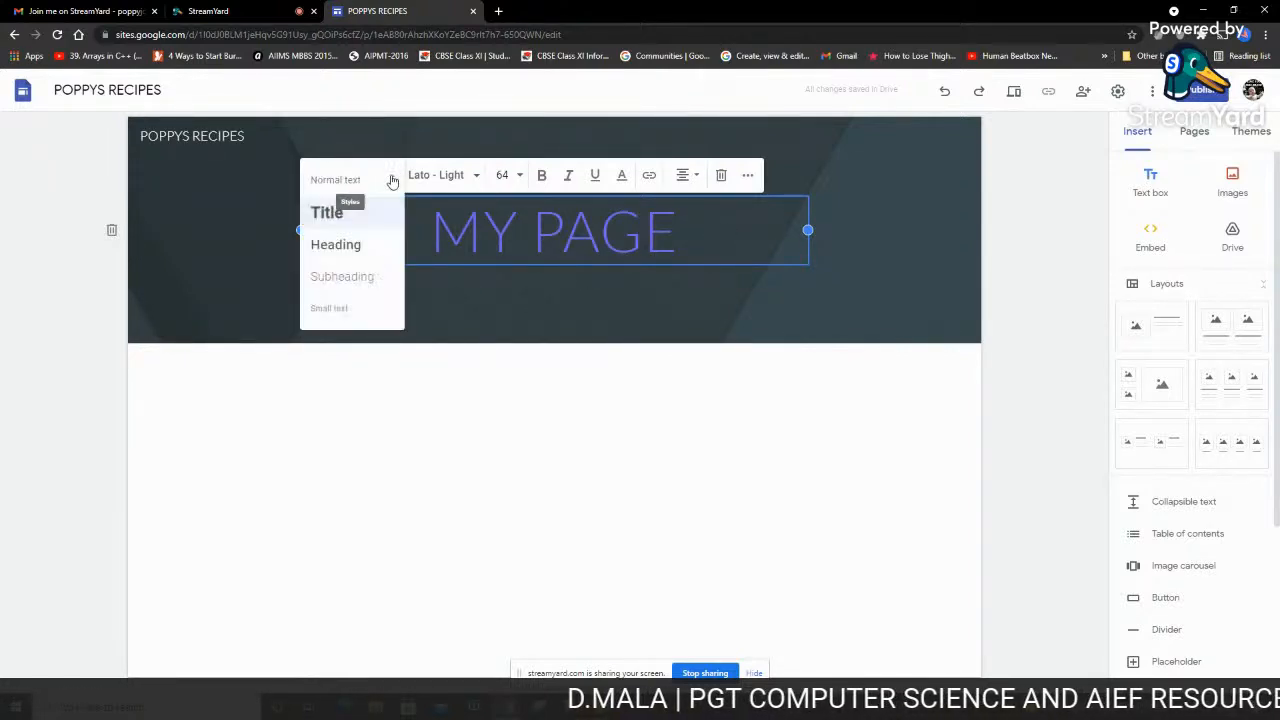
left_click(366, 246)
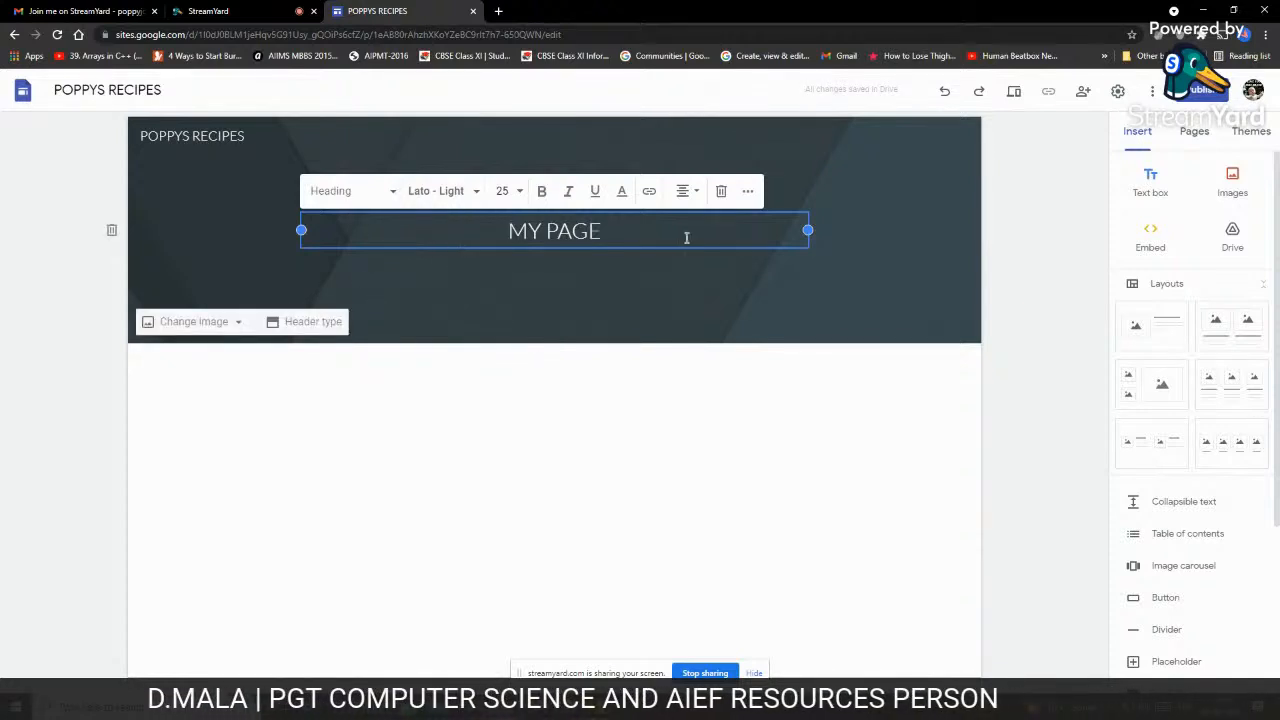
left_click(394, 196)
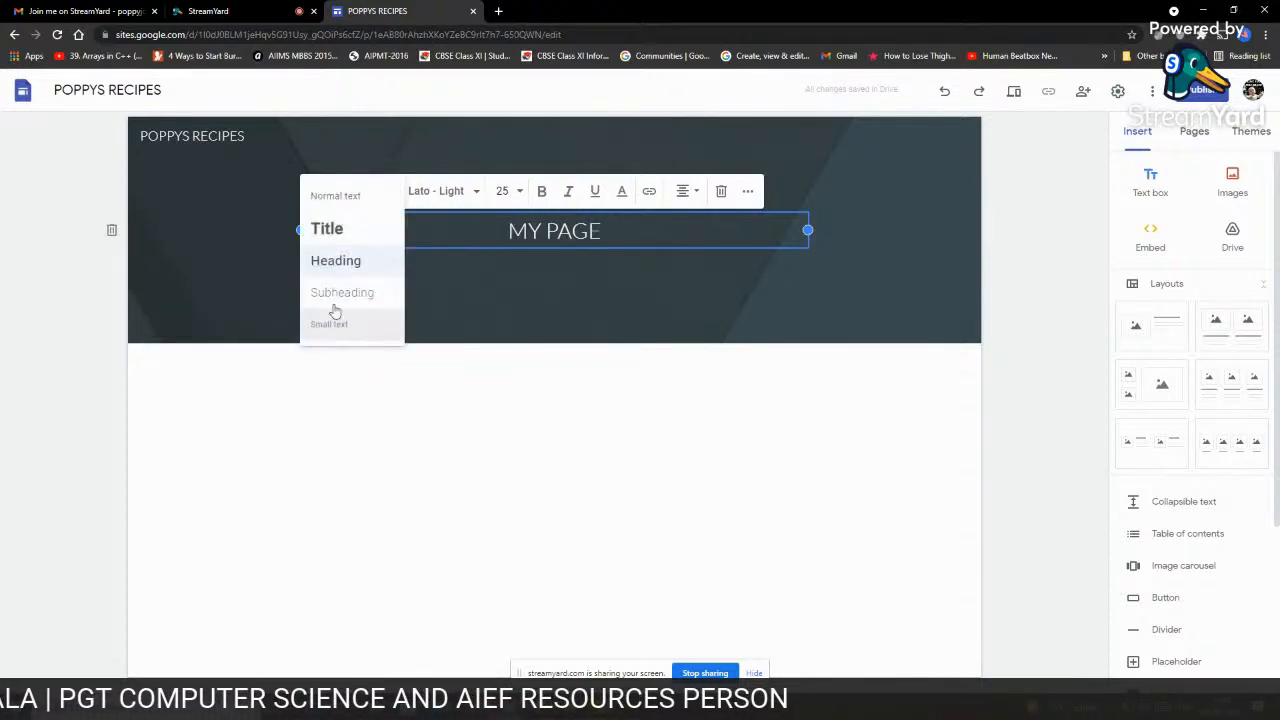
left_click(346, 292)
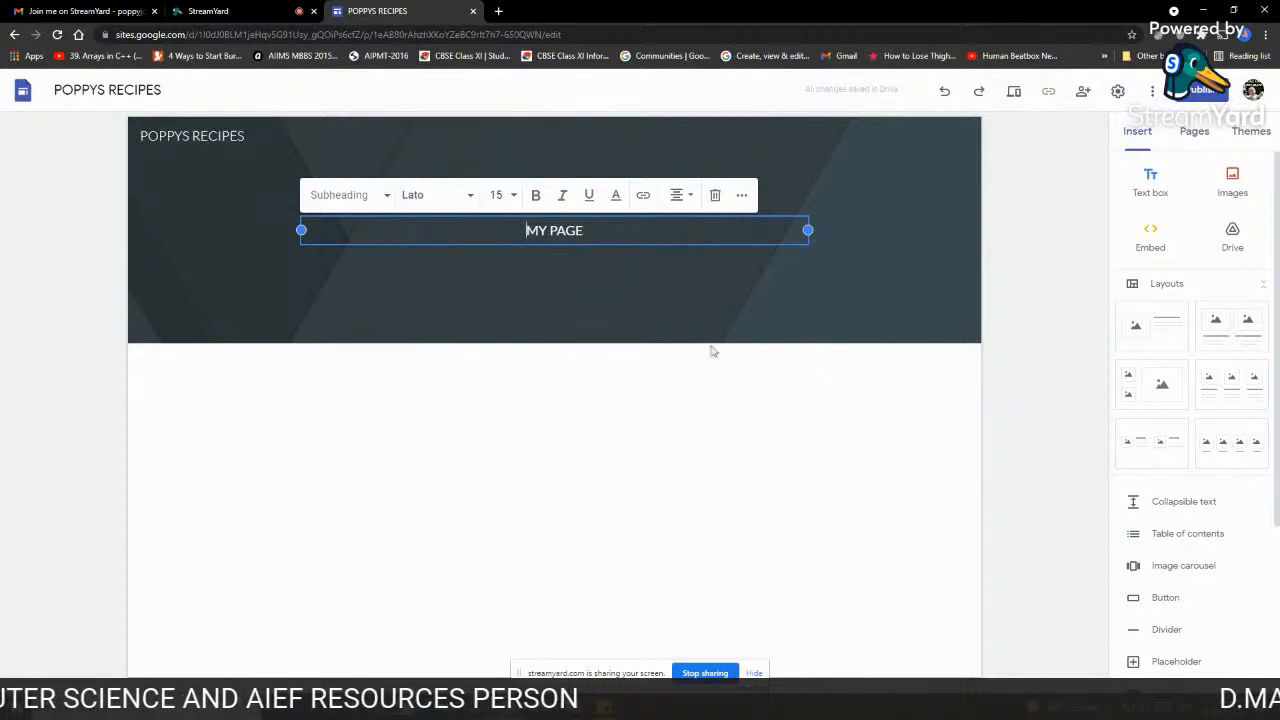
left_click(384, 196)
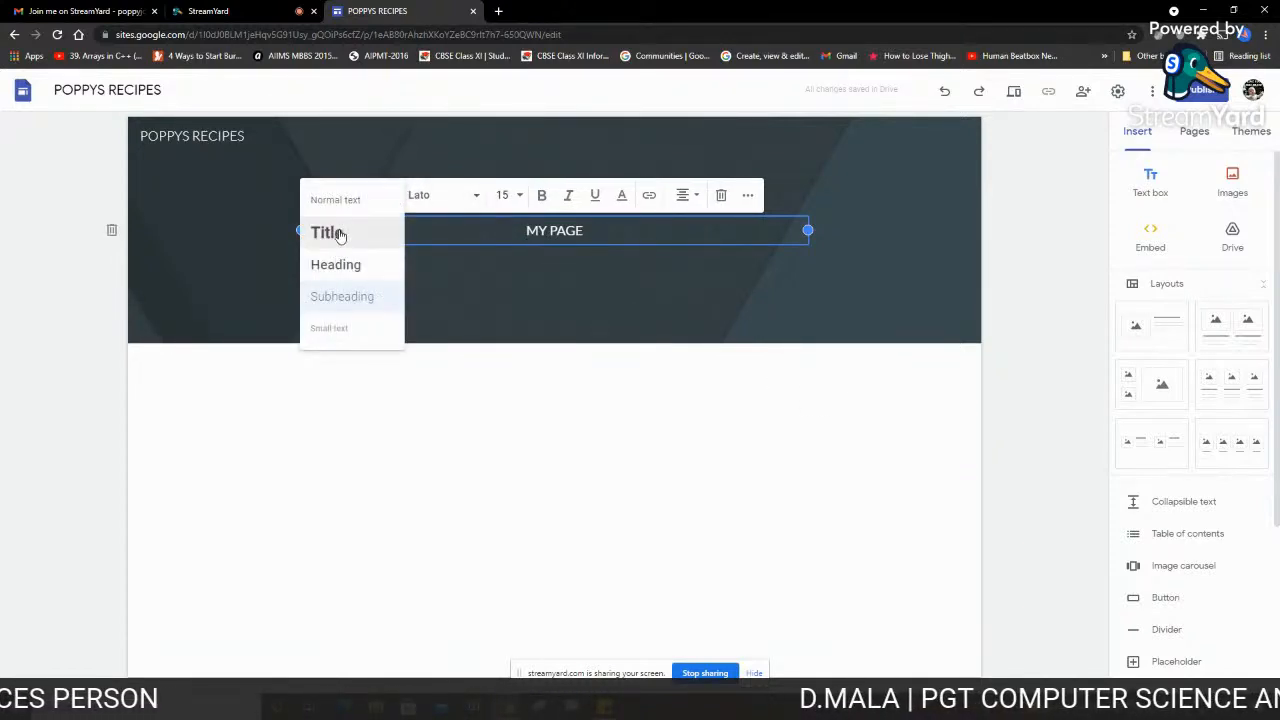
left_click(324, 232)
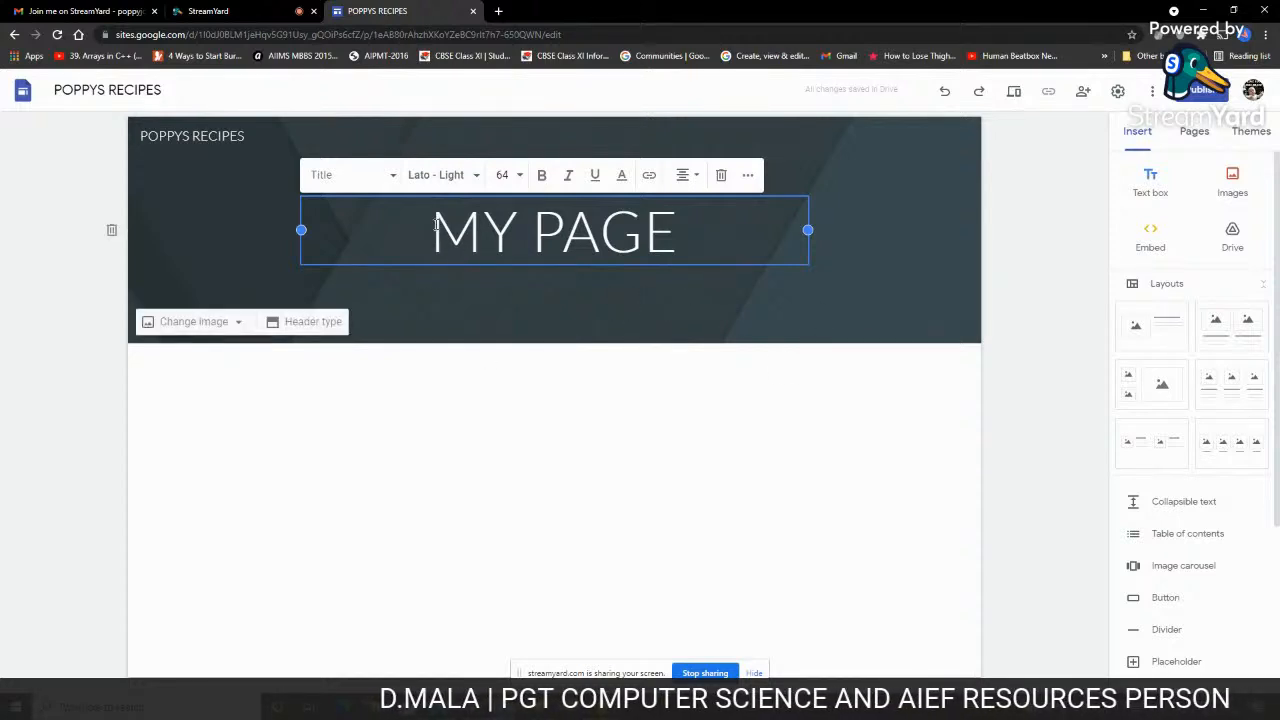
Change the font of the whole MY PAGE title to Comic Sans MS
left_click_drag(434, 226, 663, 248)
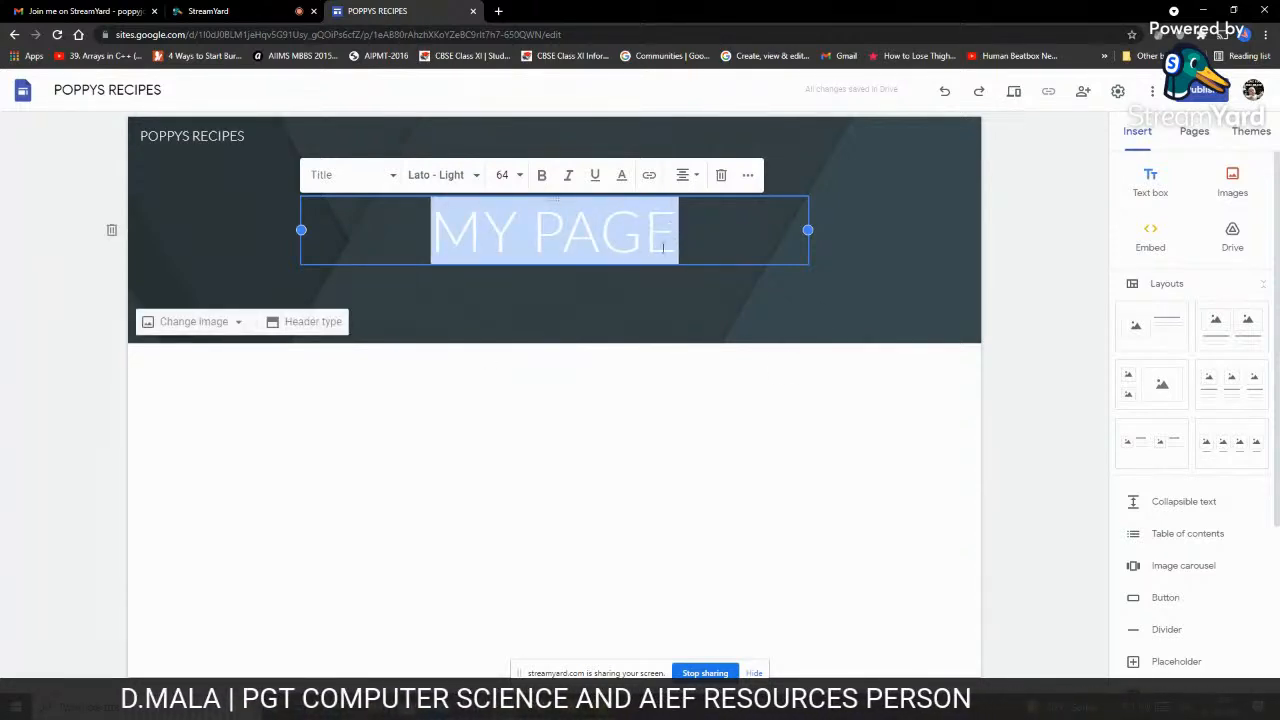
left_click(476, 176)
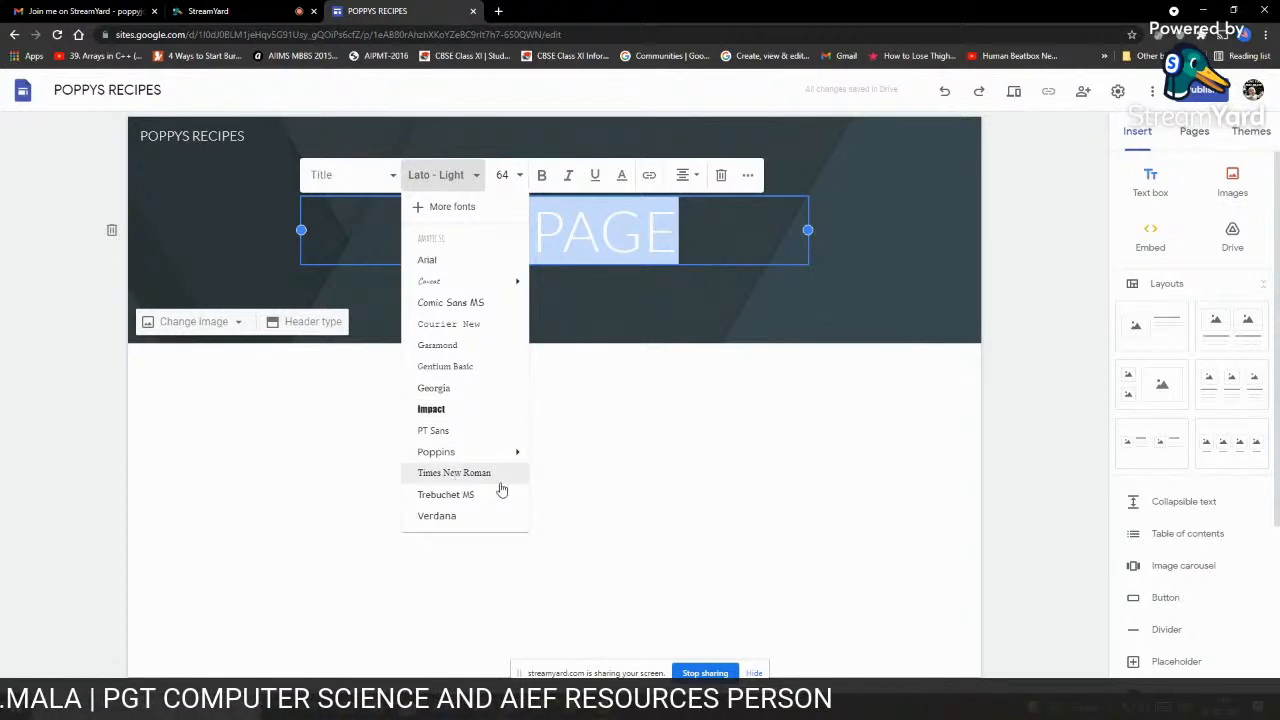
left_click(468, 304)
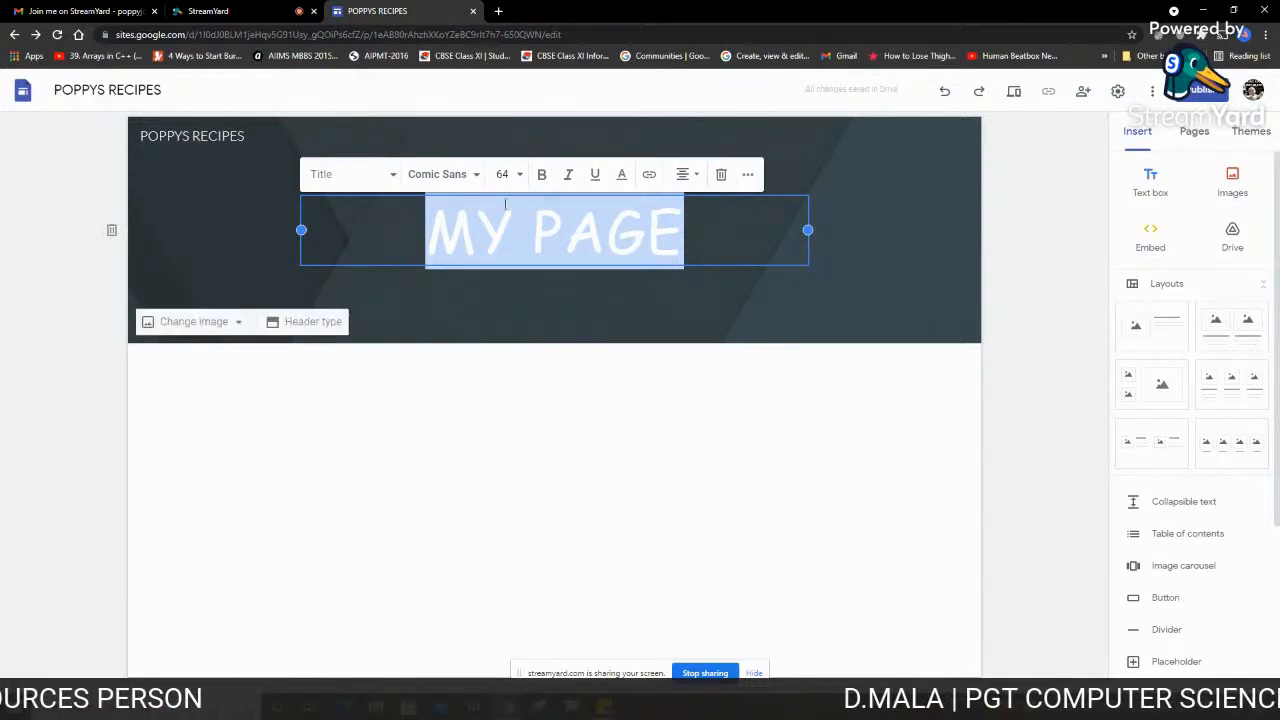
Try font size 72 on the MY PAGE title, and settle on size 60
left_click(514, 174)
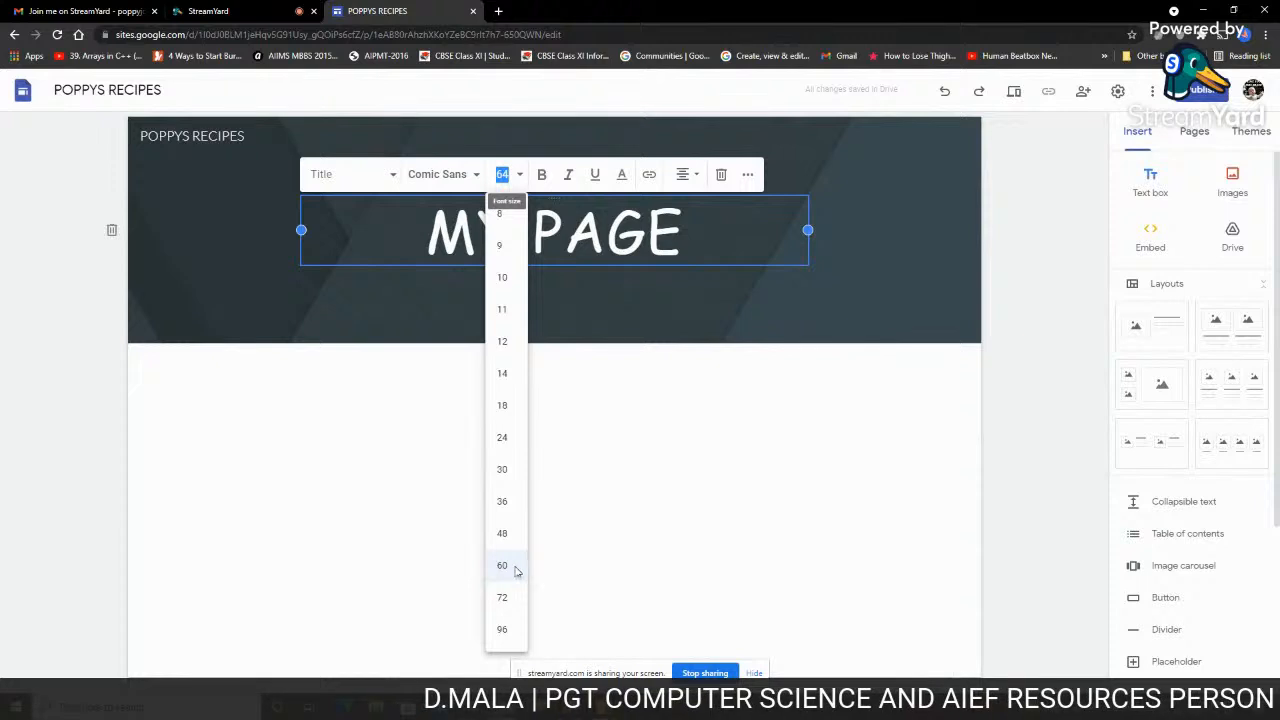
left_click(502, 598)
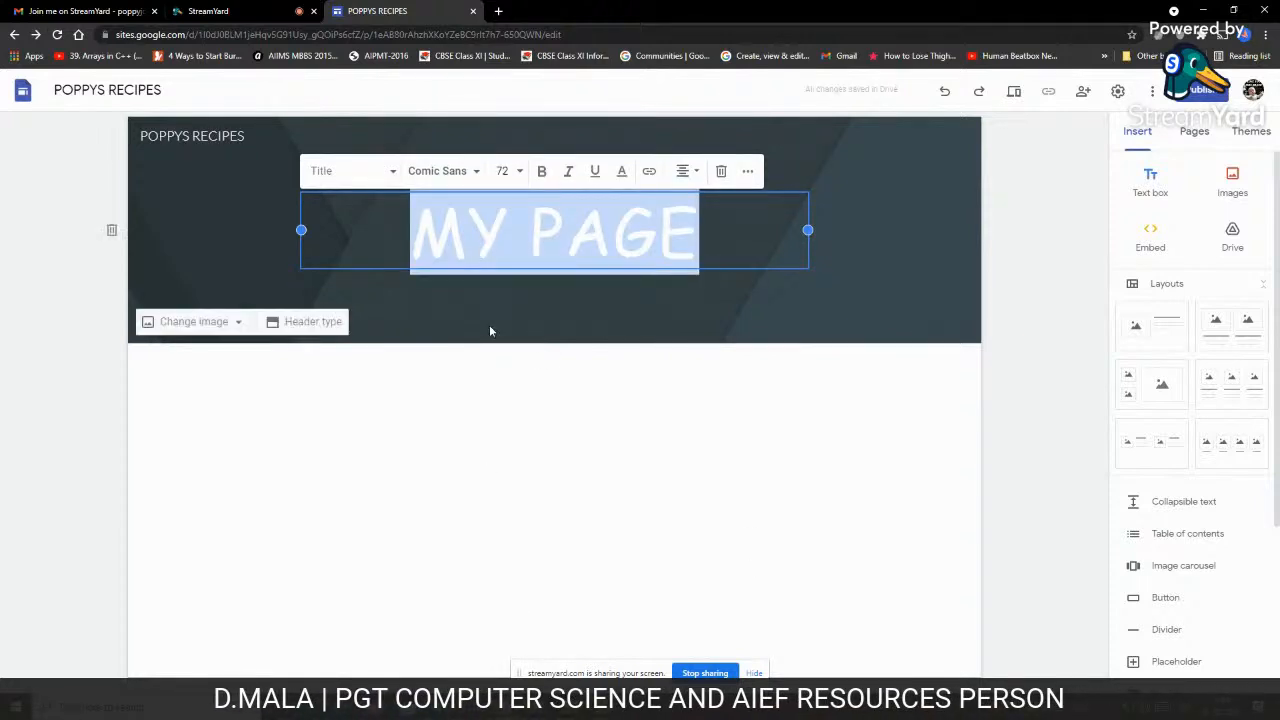
left_click(516, 171)
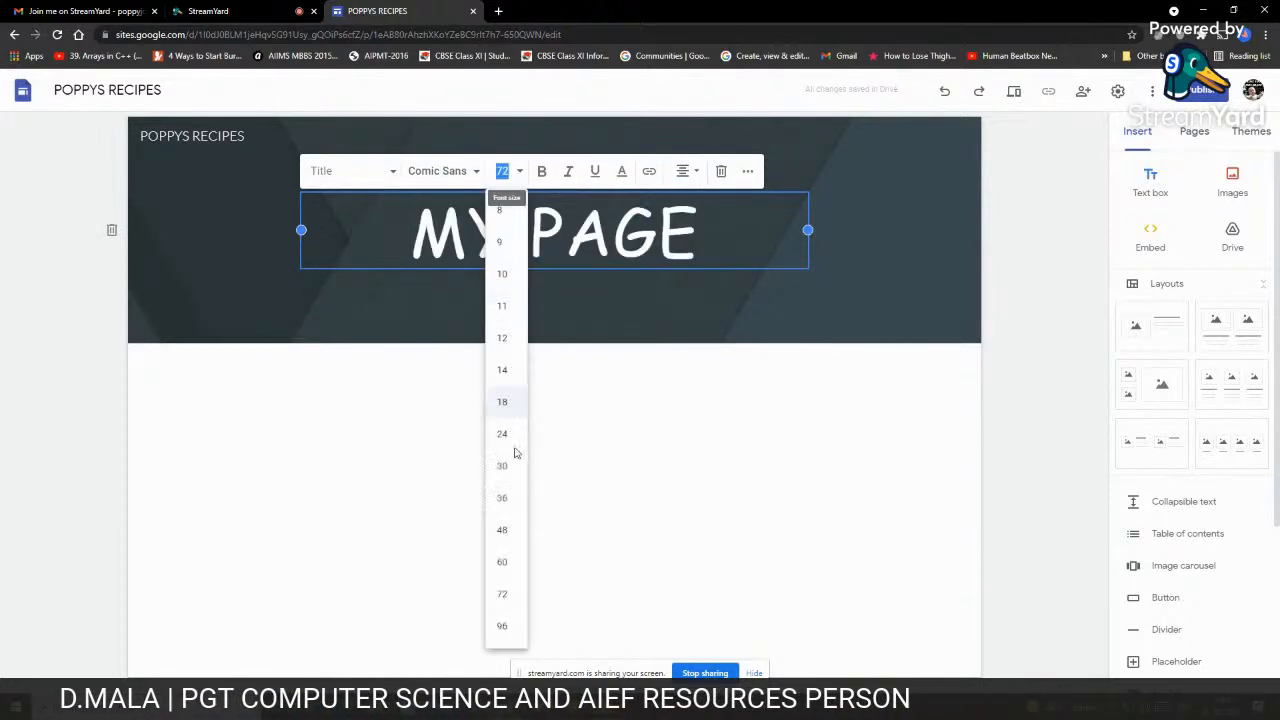
left_click(502, 562)
left_click(566, 309)
left_click(537, 232)
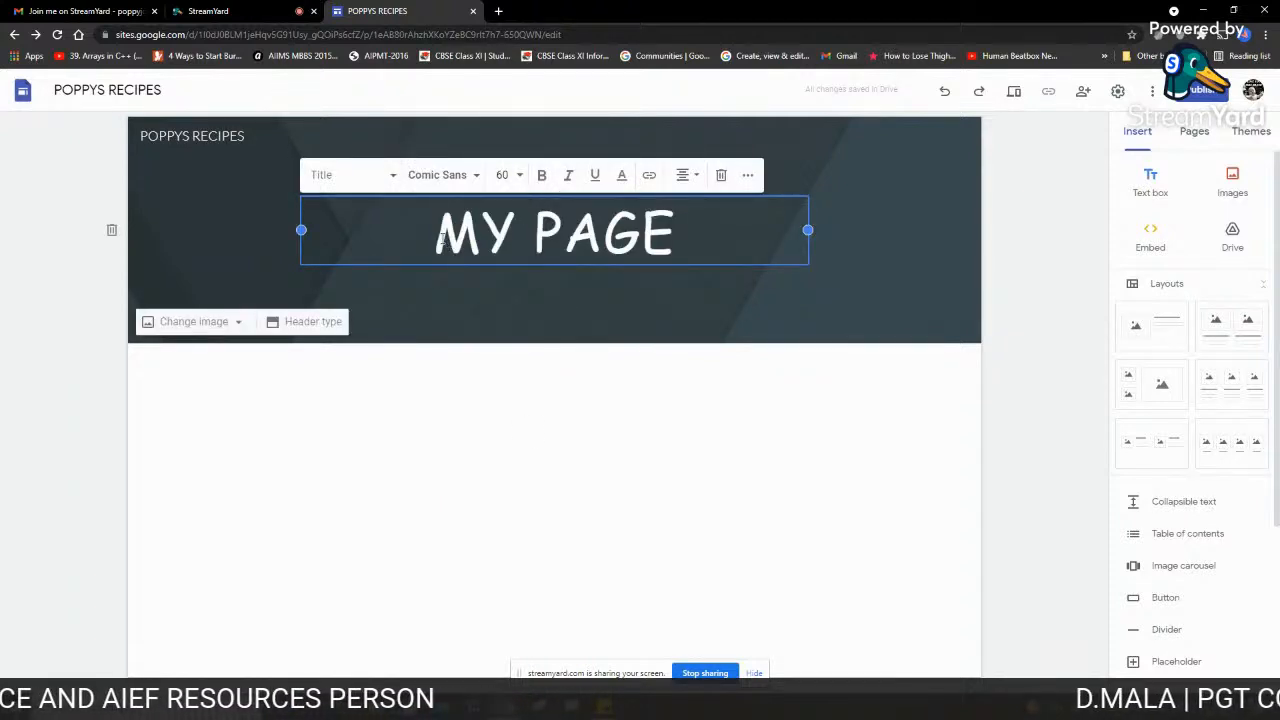
Make the whole MY PAGE title bold and color its text red
left_click_drag(435, 232, 669, 250)
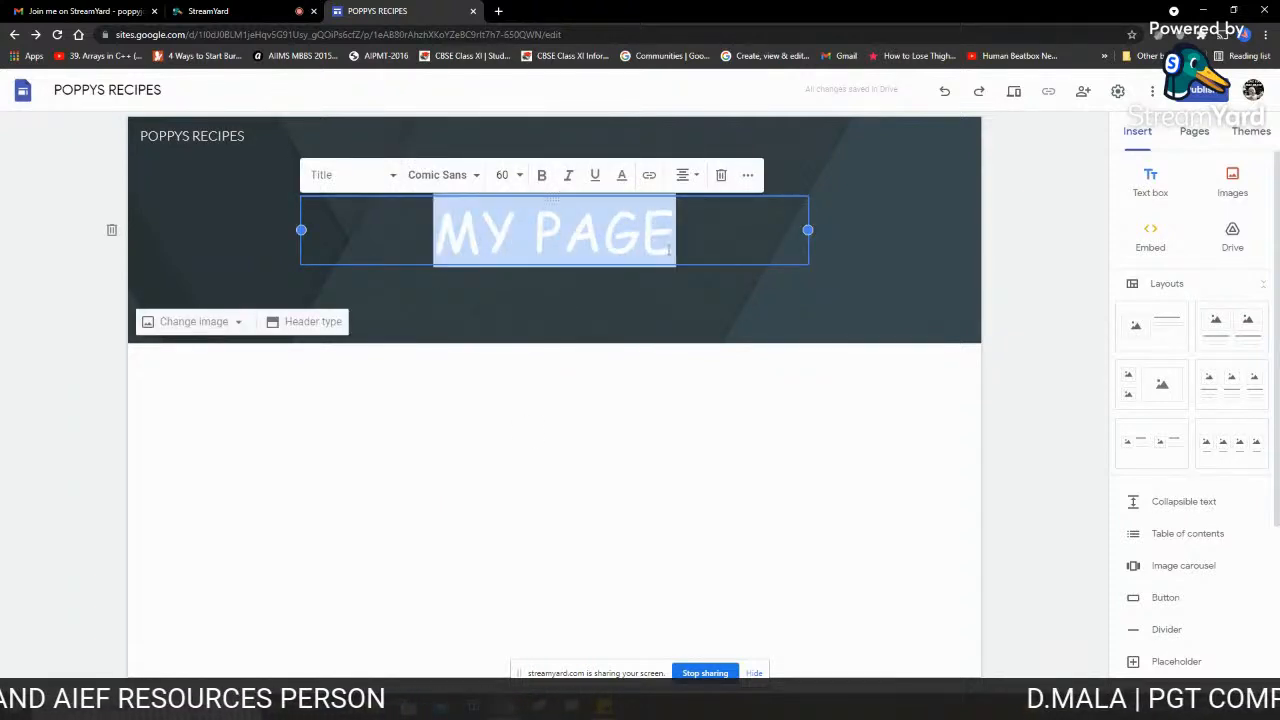
left_click(541, 175)
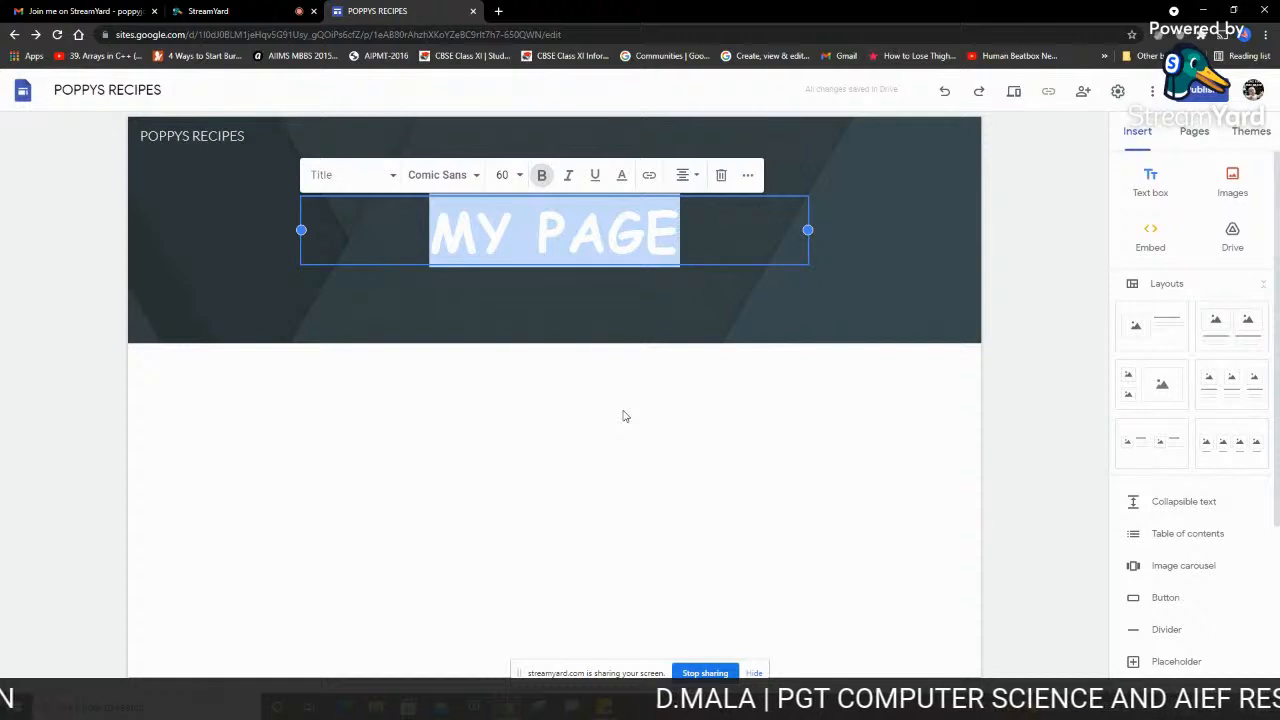
left_click(621, 176)
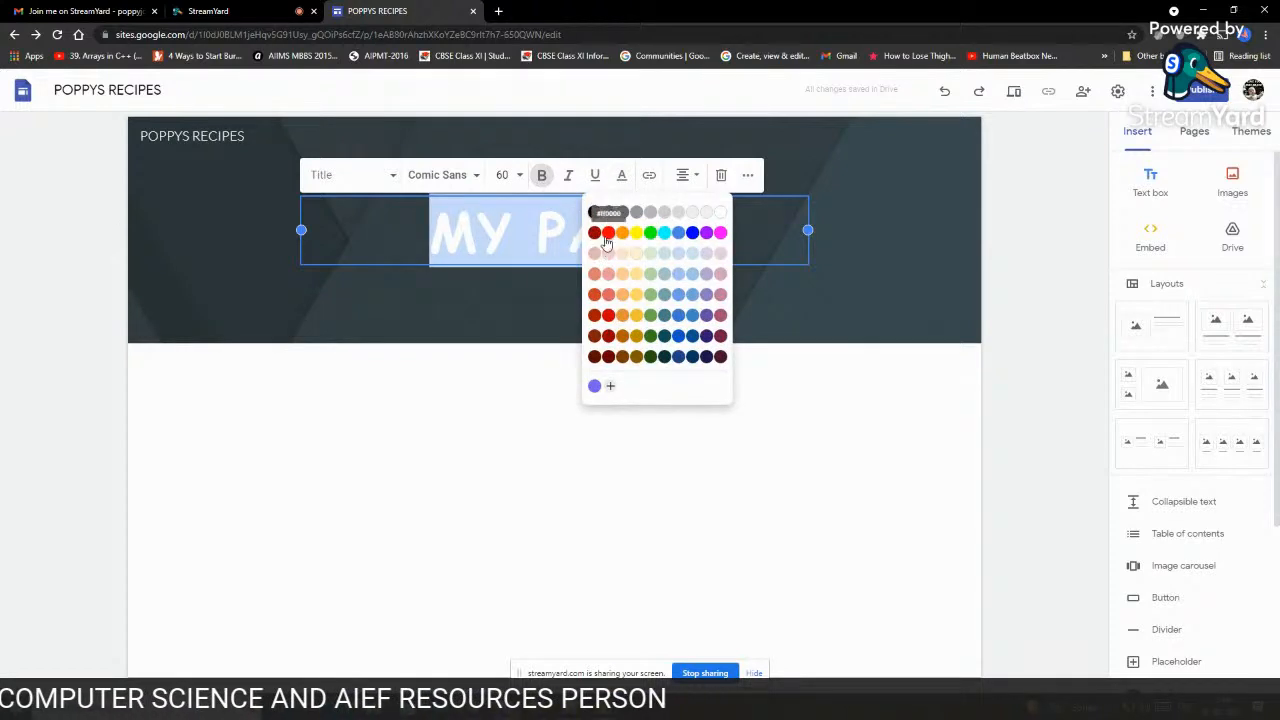
left_click(608, 232)
left_click(489, 397)
left_click(593, 253)
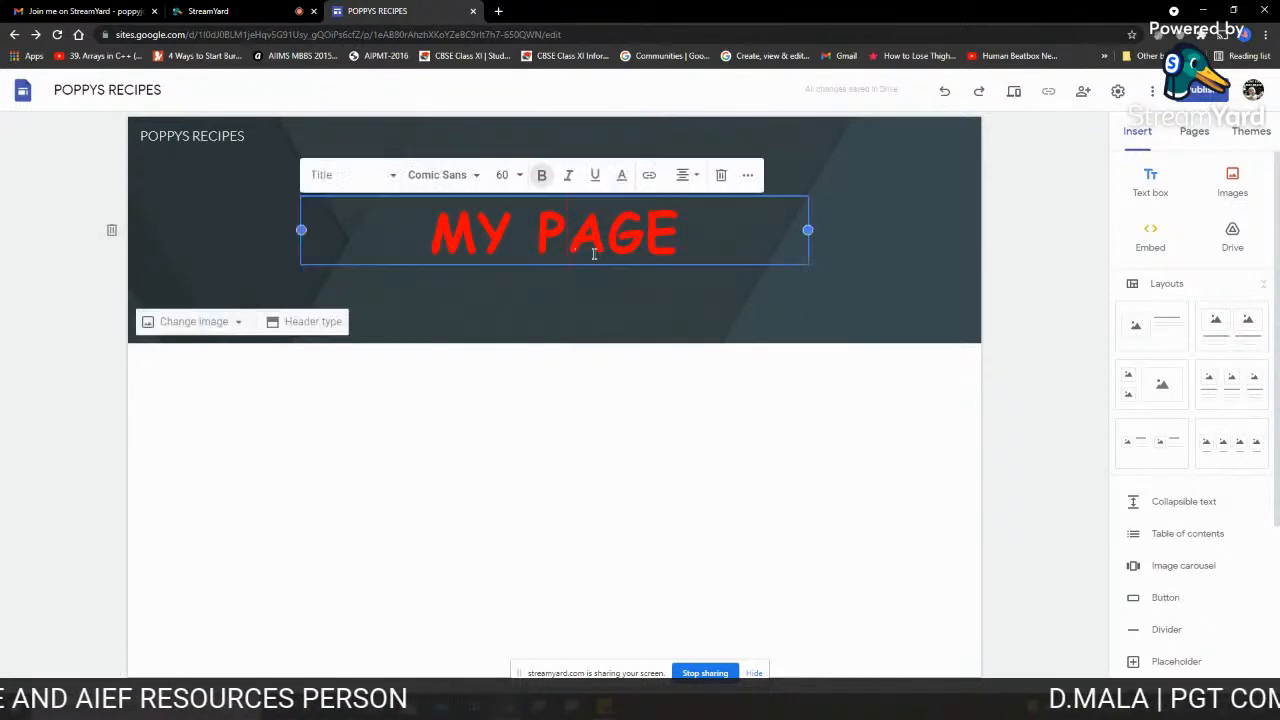
Try left alignment for the MY PAGE title within its text box
left_click(686, 175)
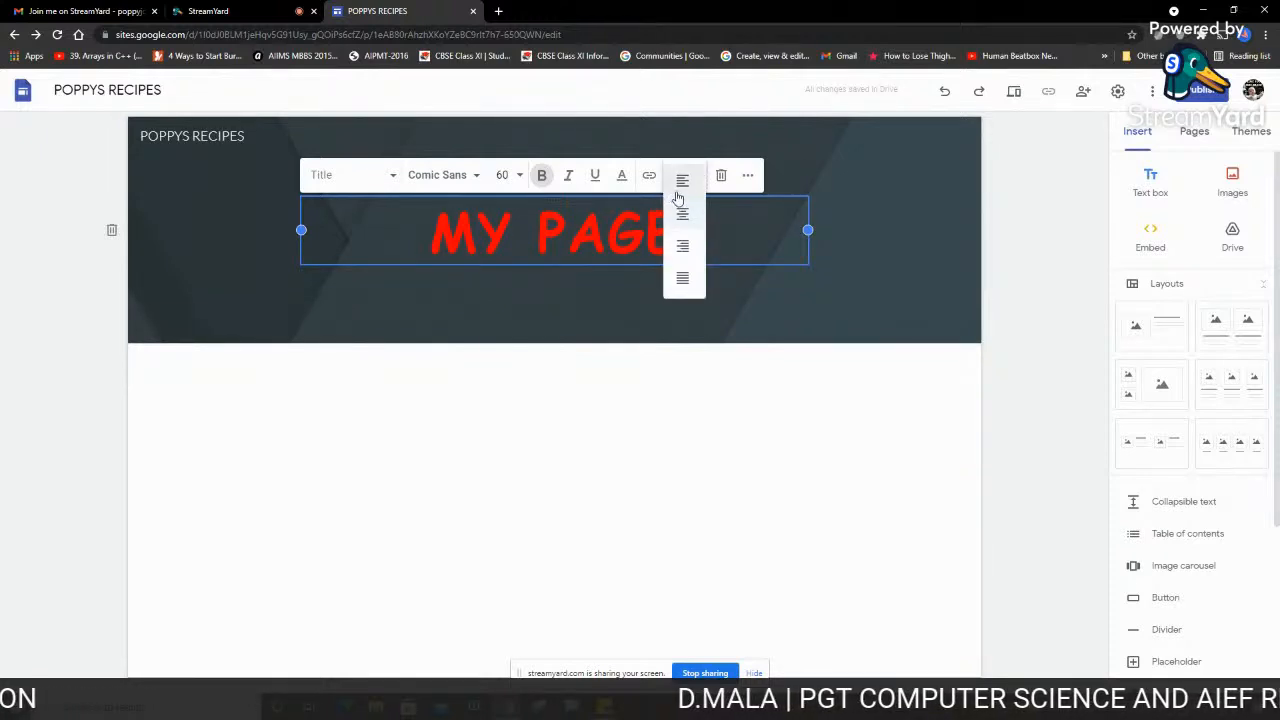
left_click(727, 344)
left_click(655, 245)
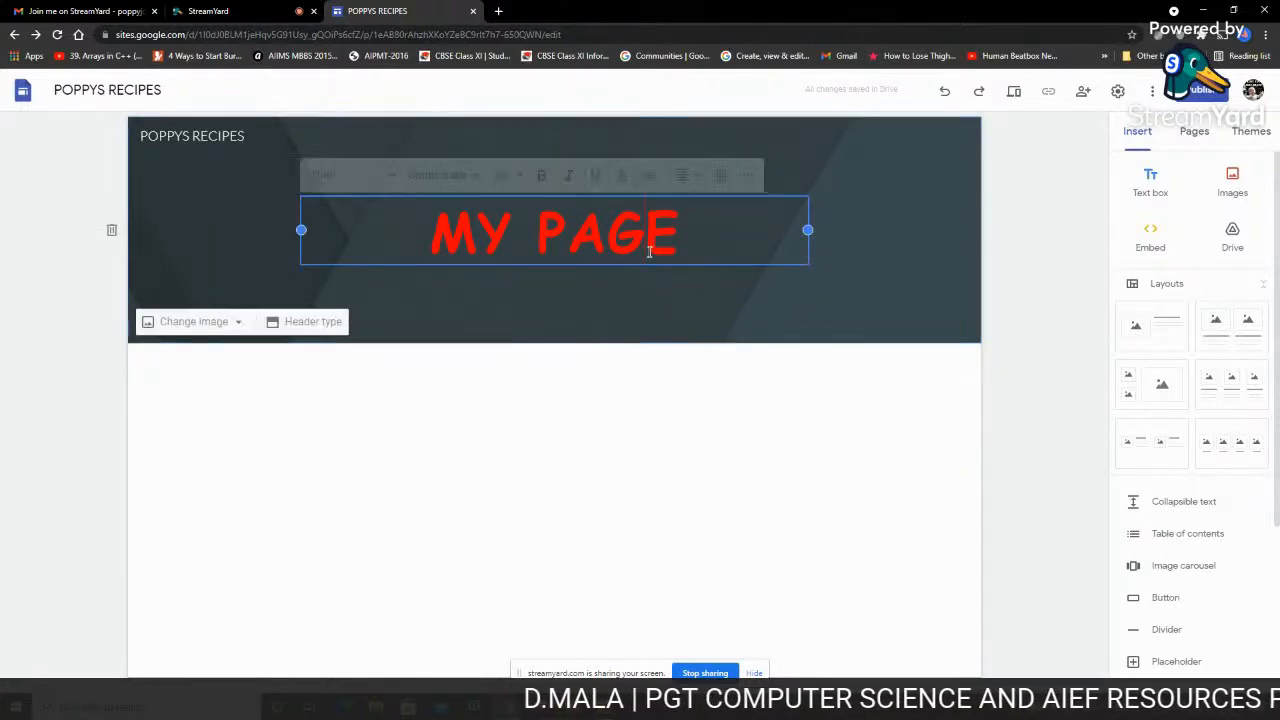
left_click(694, 180)
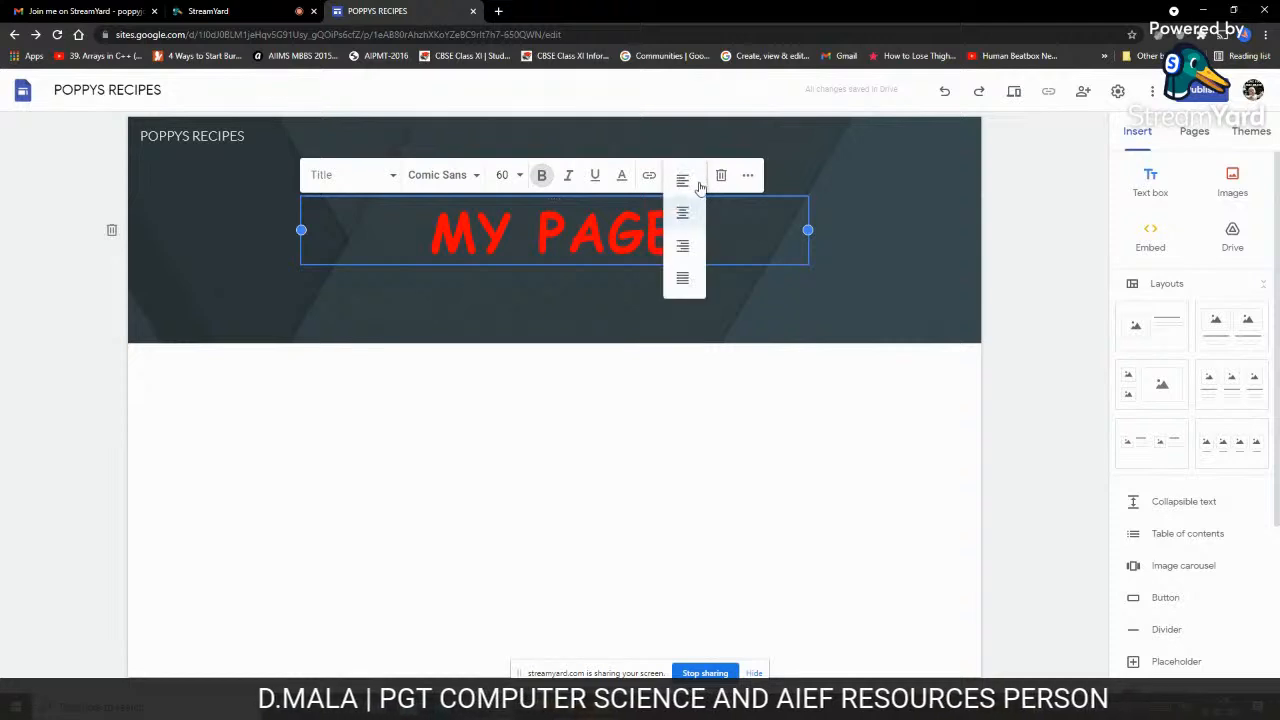
left_click(686, 222)
left_click(696, 186)
left_click(684, 180)
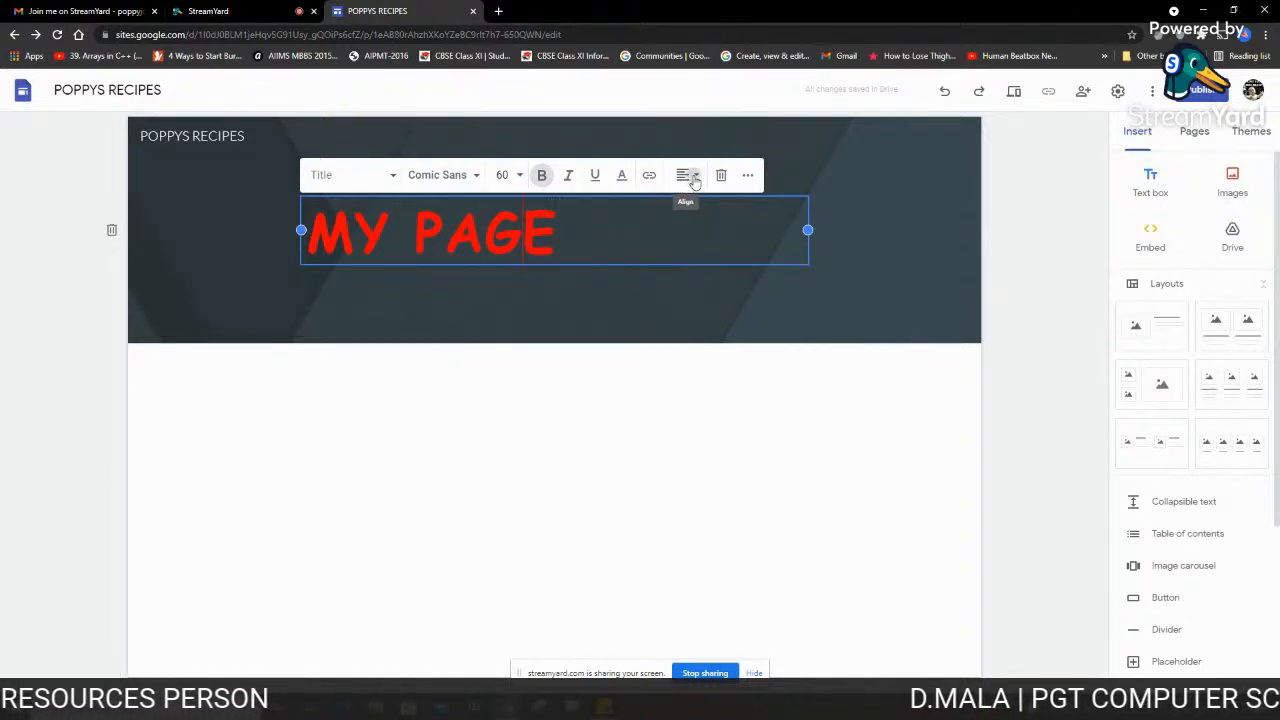
Try right and justified alignment for the MY PAGE title, and center it again
left_click(695, 181)
left_click(688, 248)
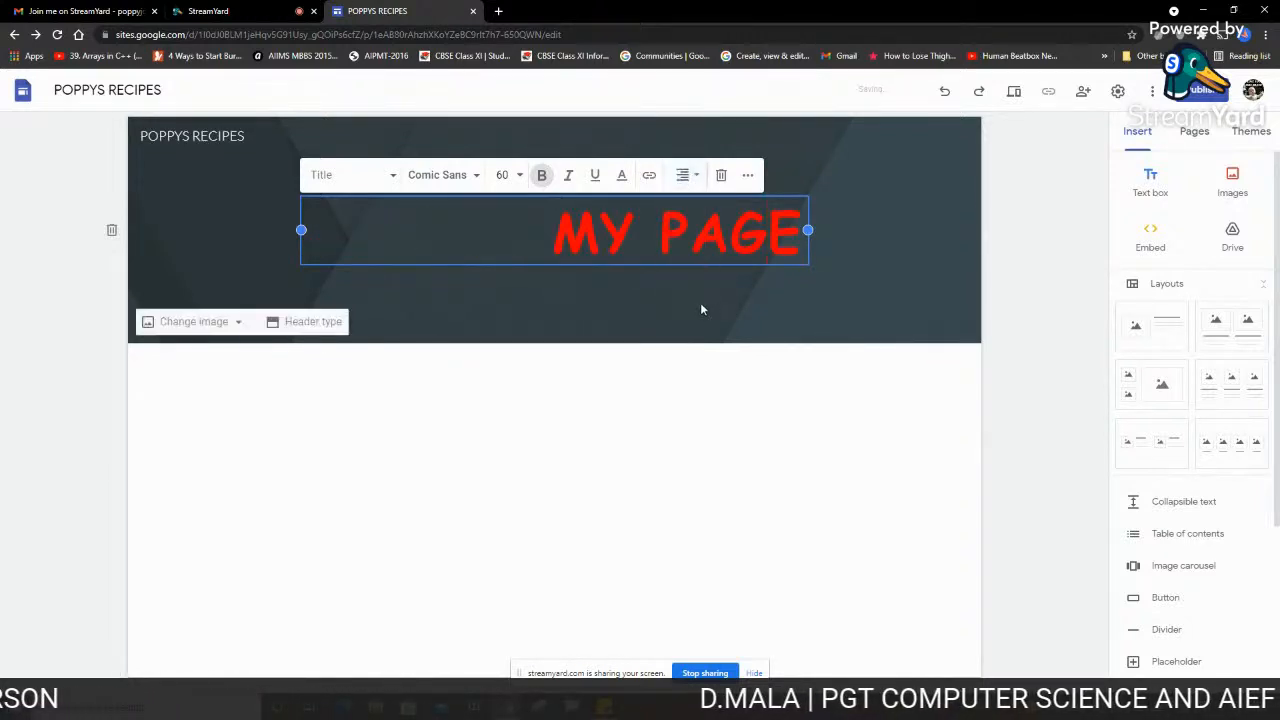
left_click(689, 176)
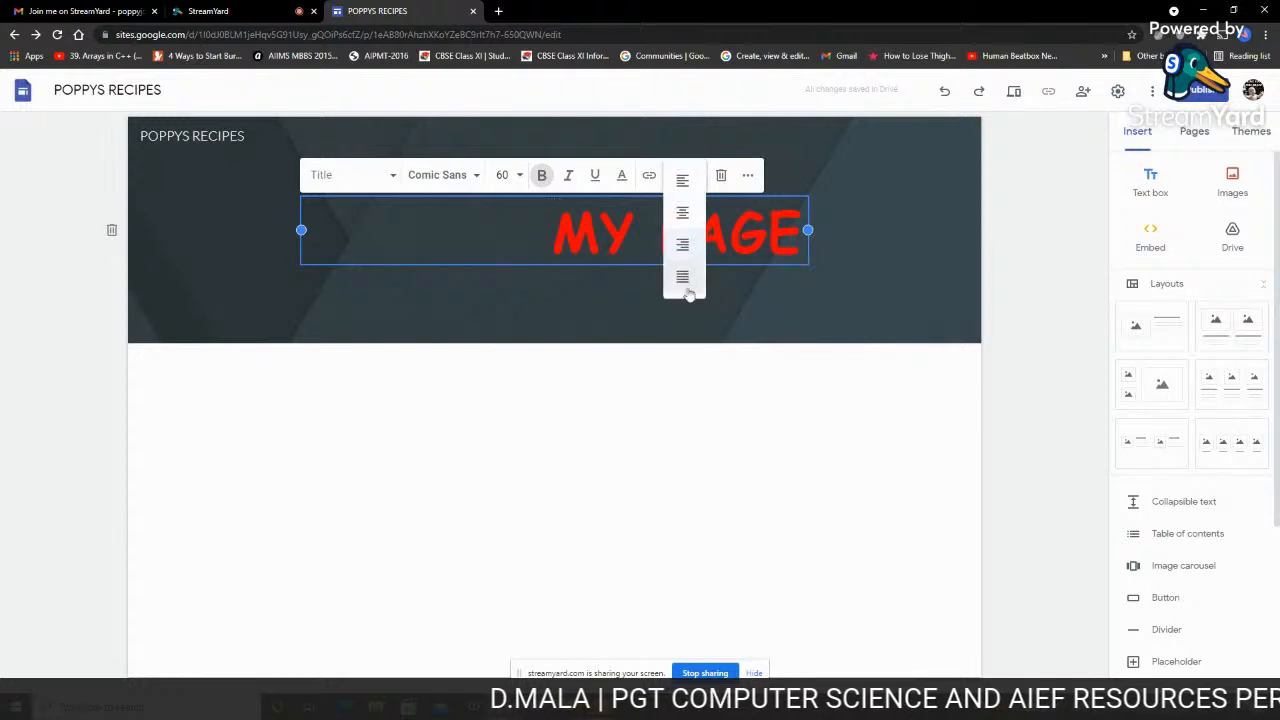
left_click(682, 279)
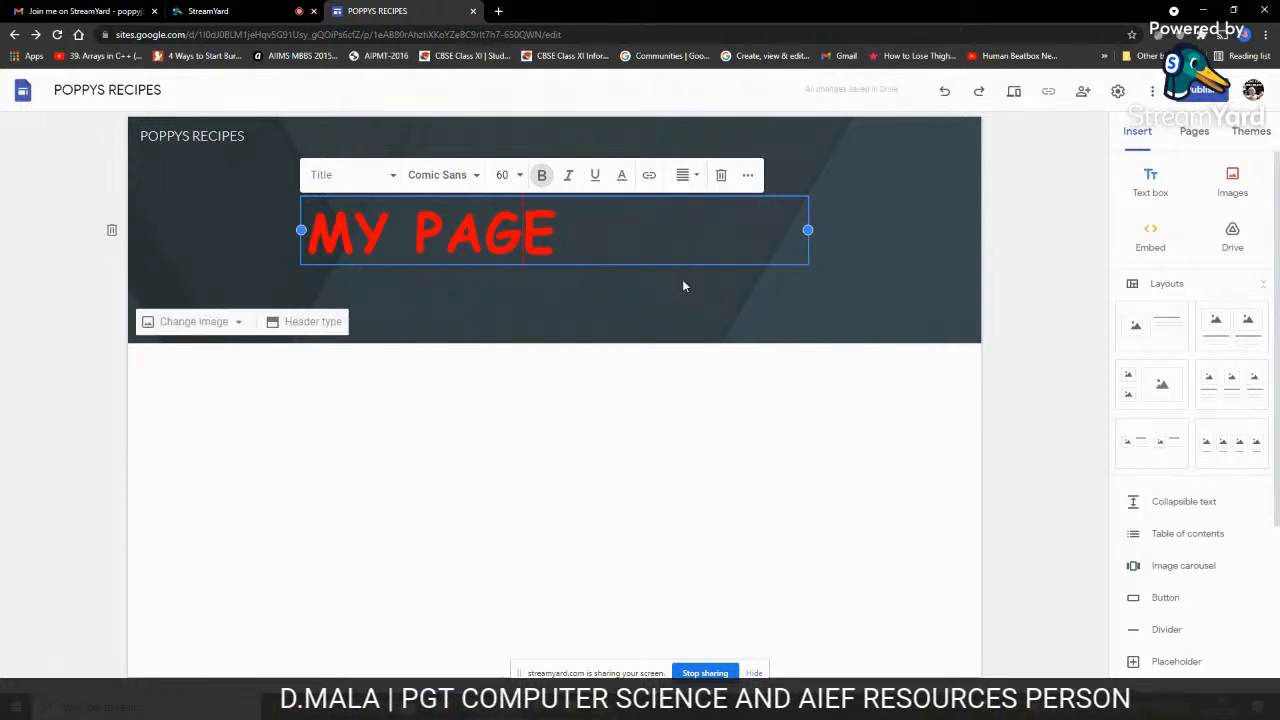
left_click(696, 180)
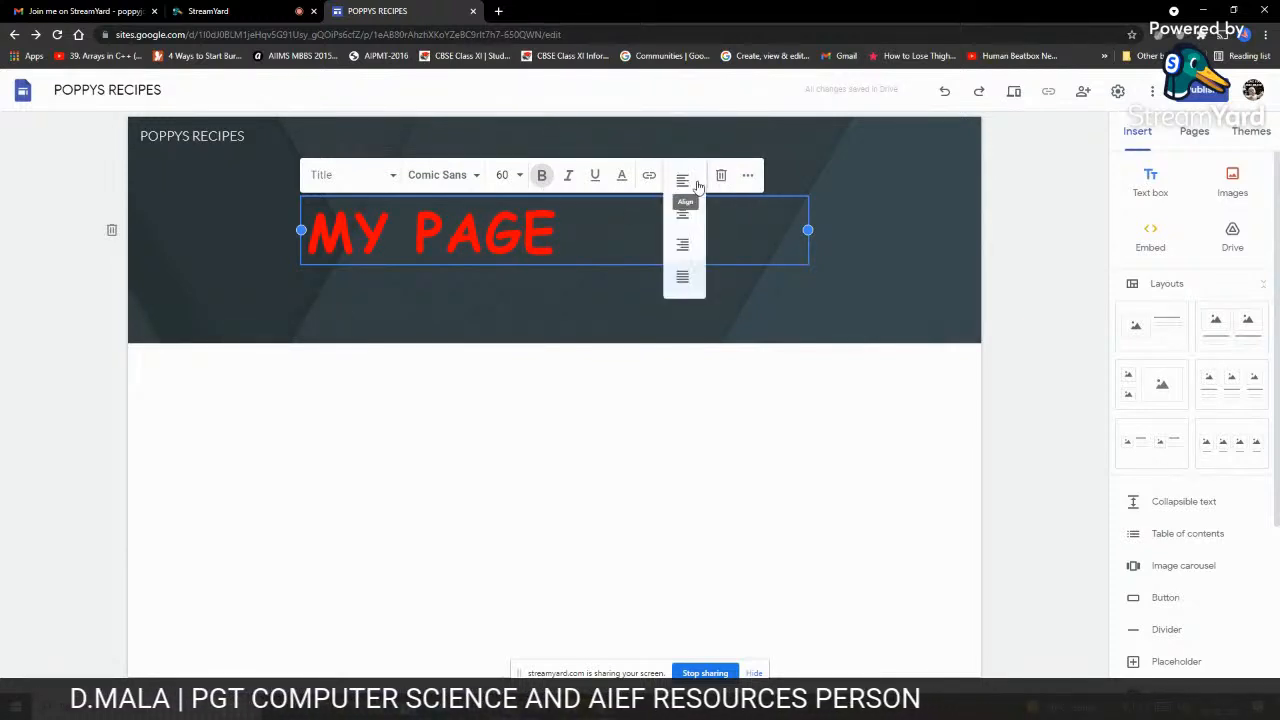
left_click(689, 217)
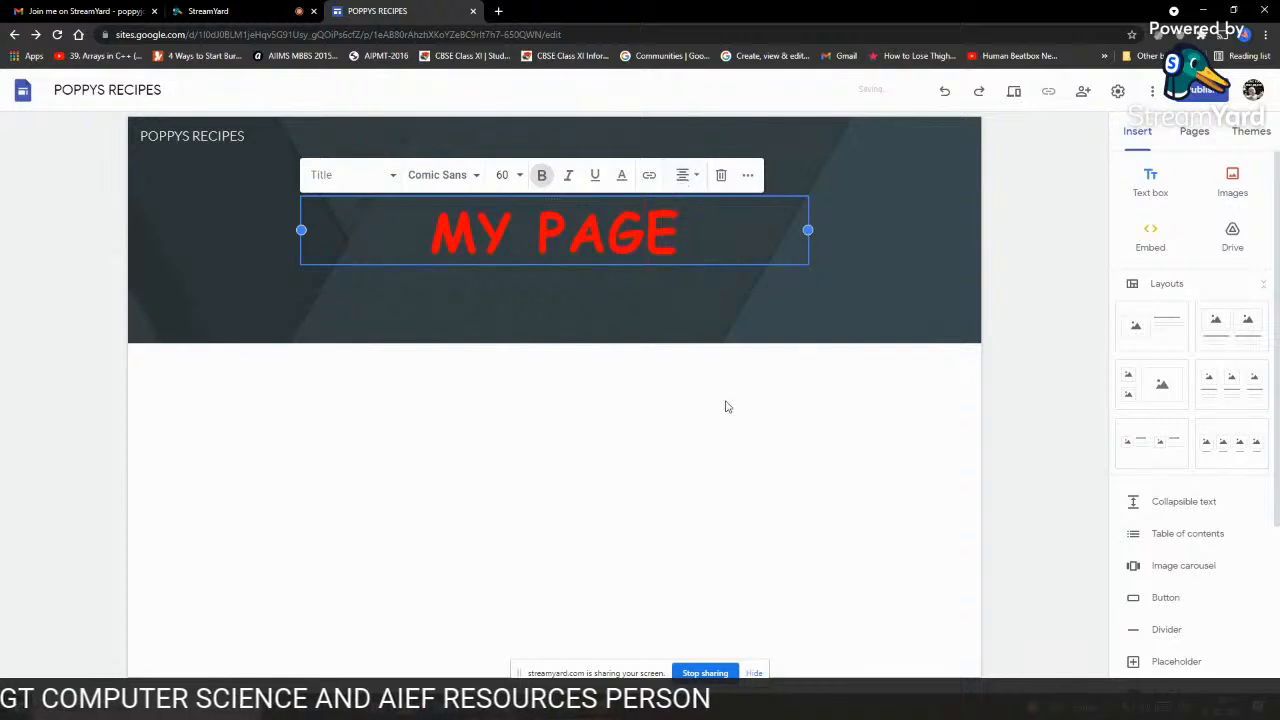
left_click(696, 224)
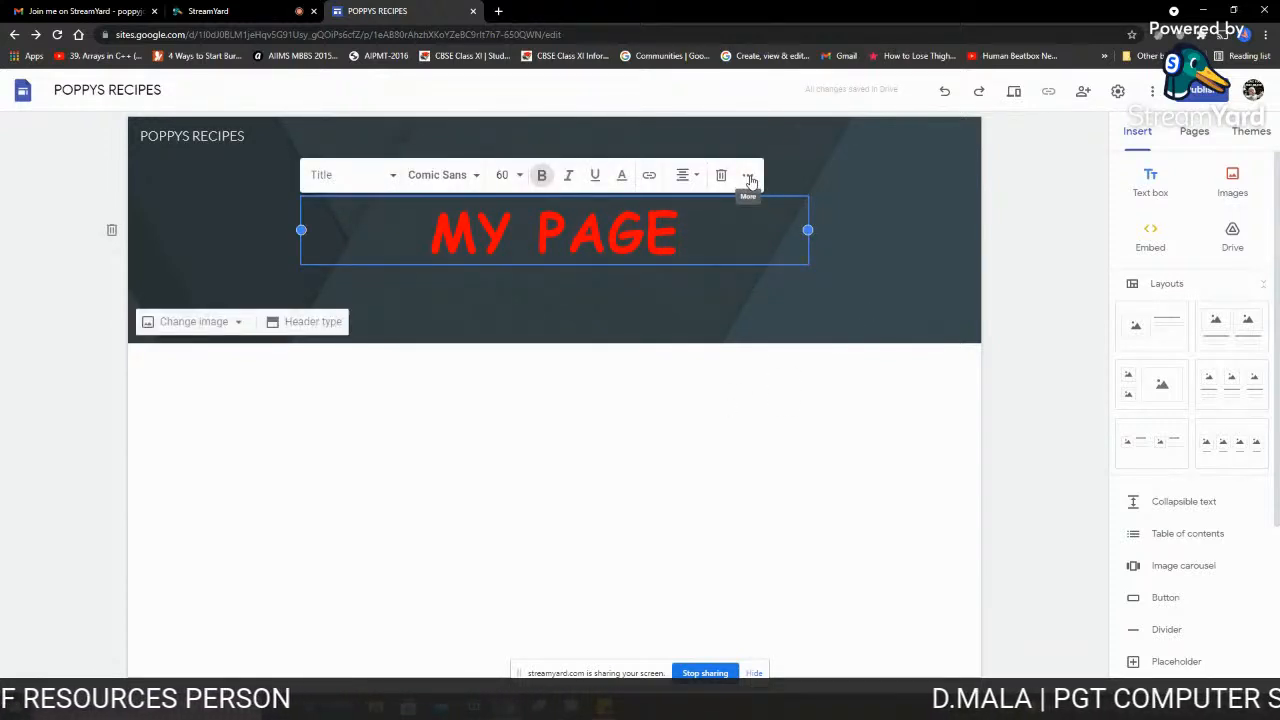
Try to clear the formatting of the MY PAGE title from the additional text options
left_click(748, 177)
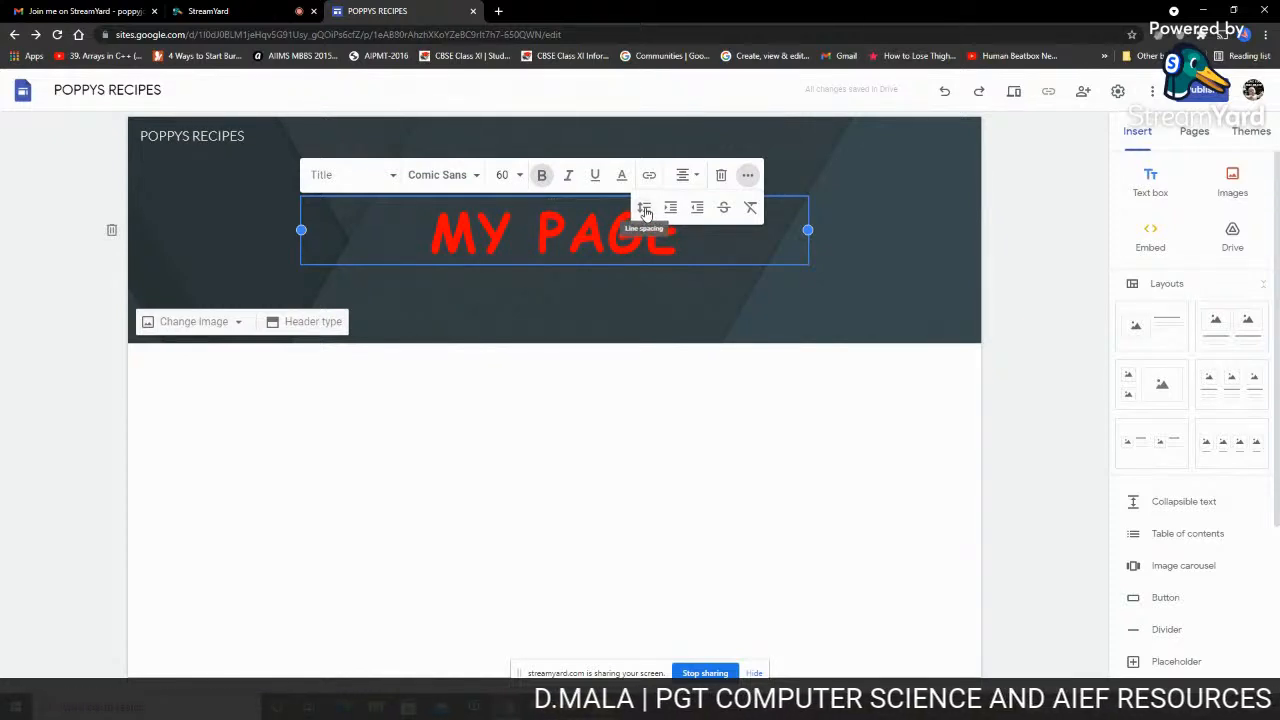
left_click(751, 210)
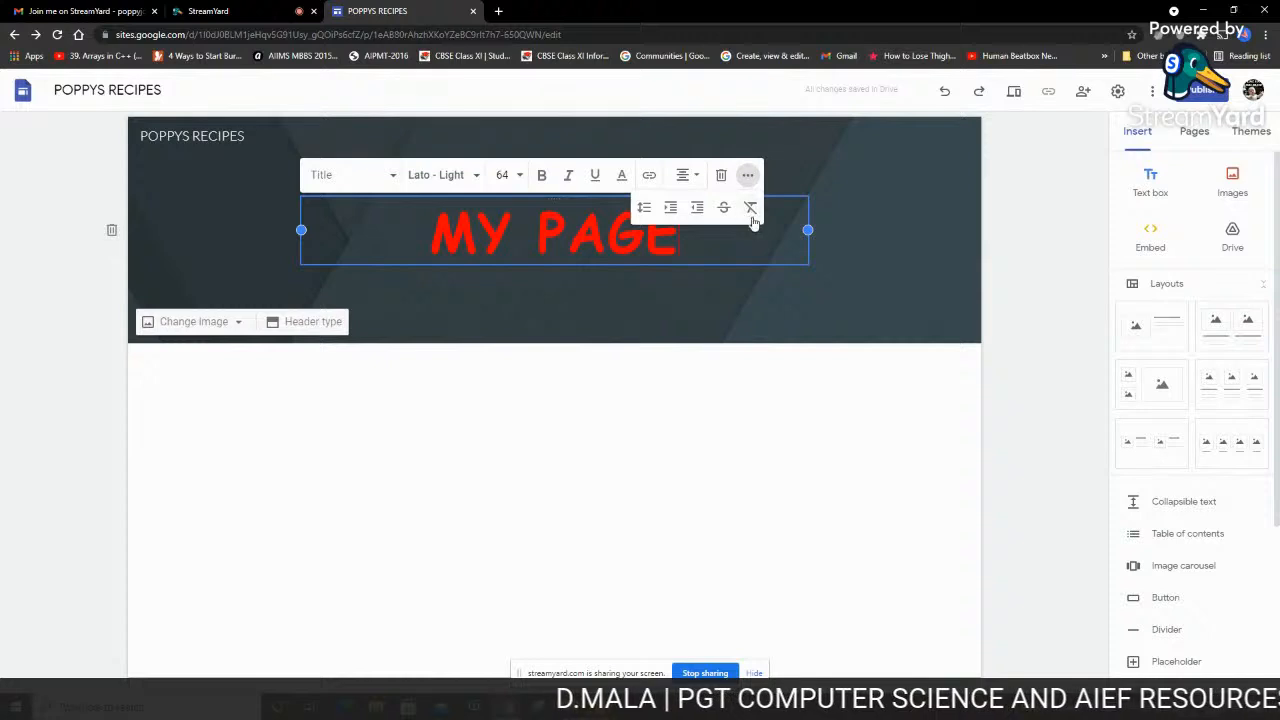
left_click(740, 315)
left_click(659, 237)
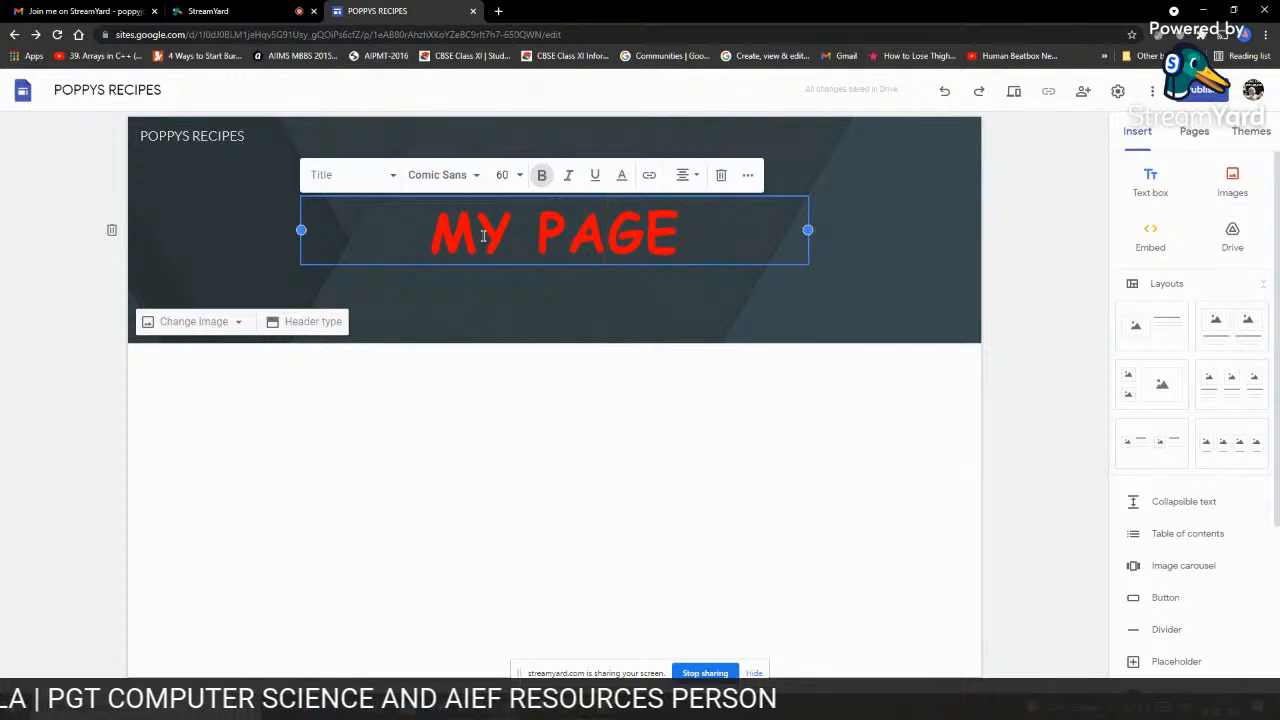
Start selecting a logo image for the site and search Google Images for "CHILLY"
mouse_move(250, 165)
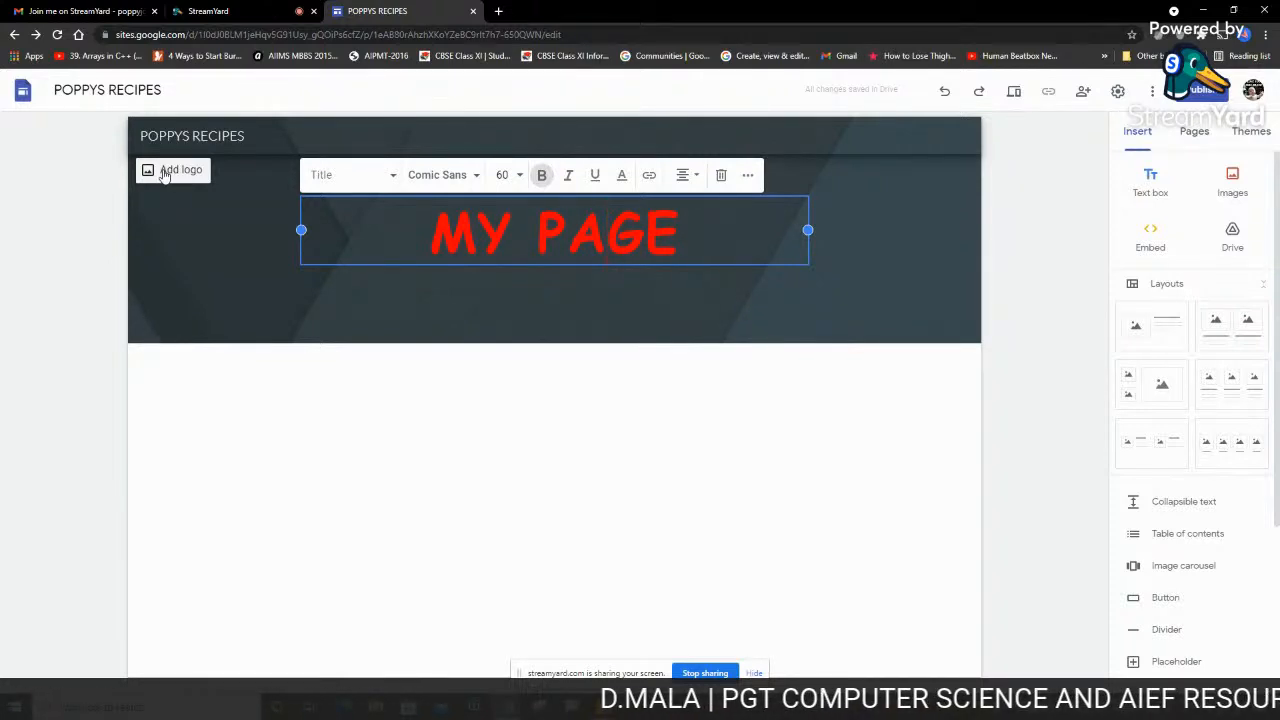
left_click(165, 174)
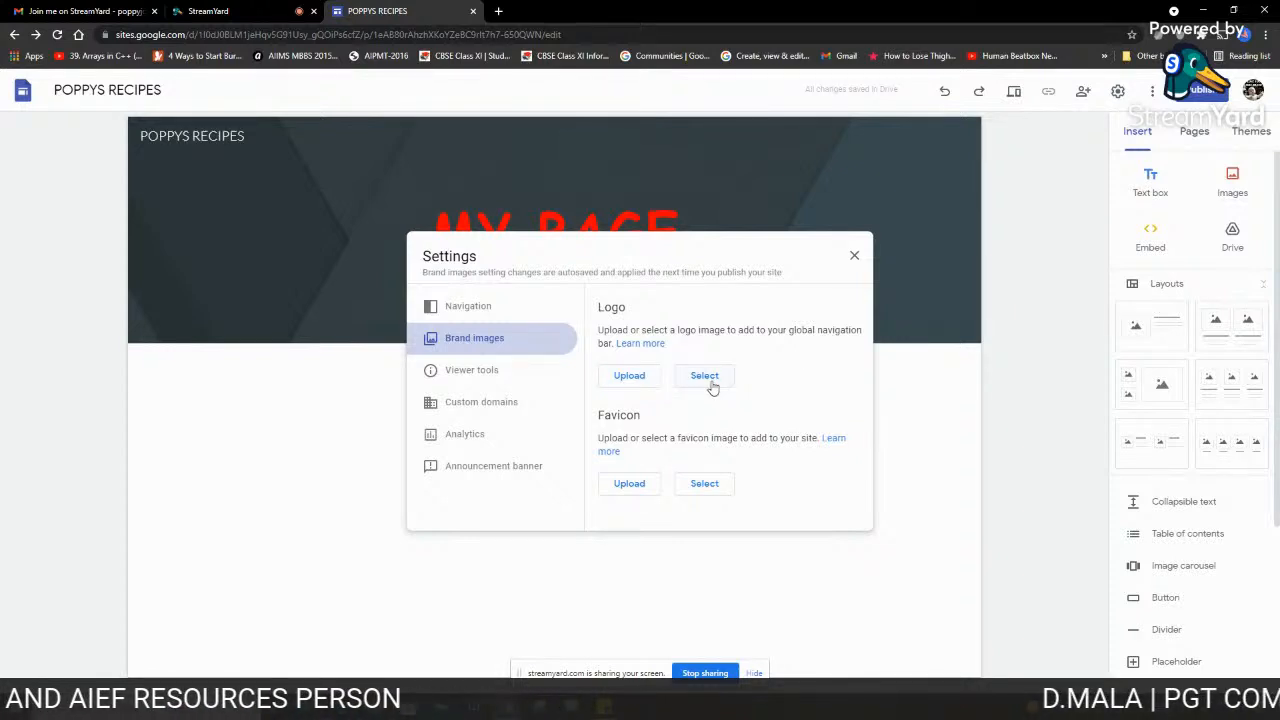
left_click(710, 382)
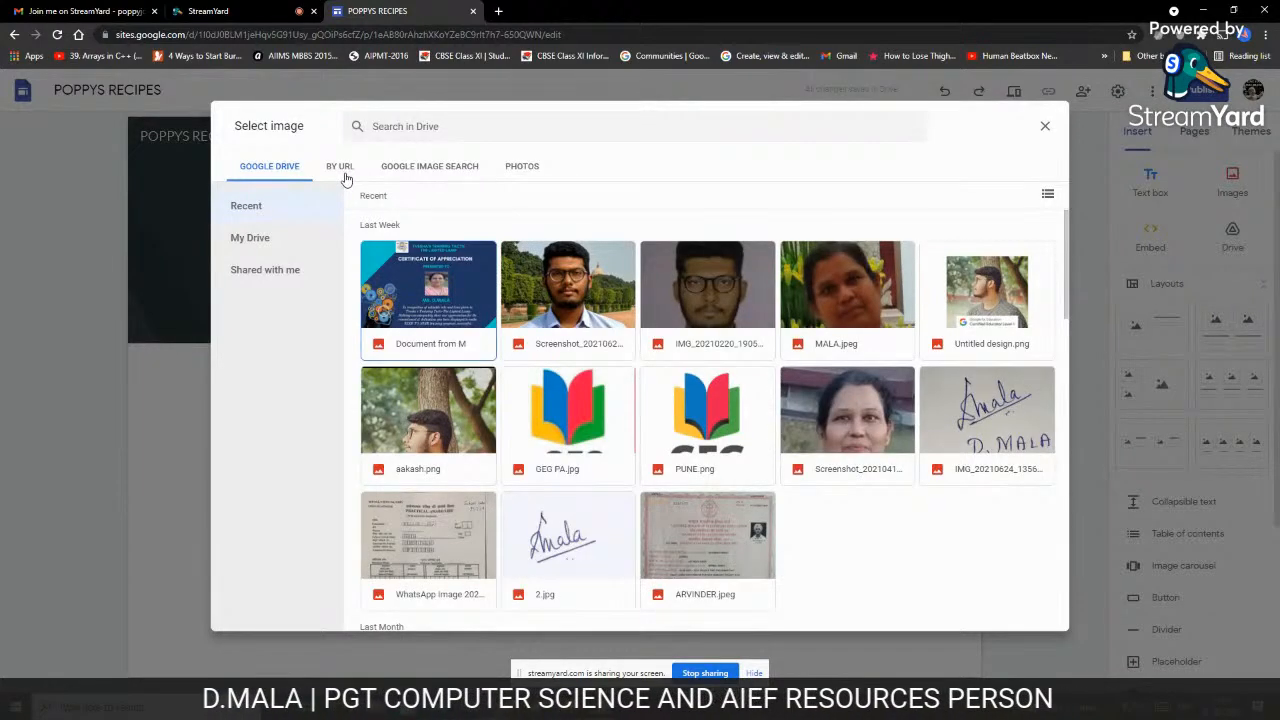
left_click(434, 172)
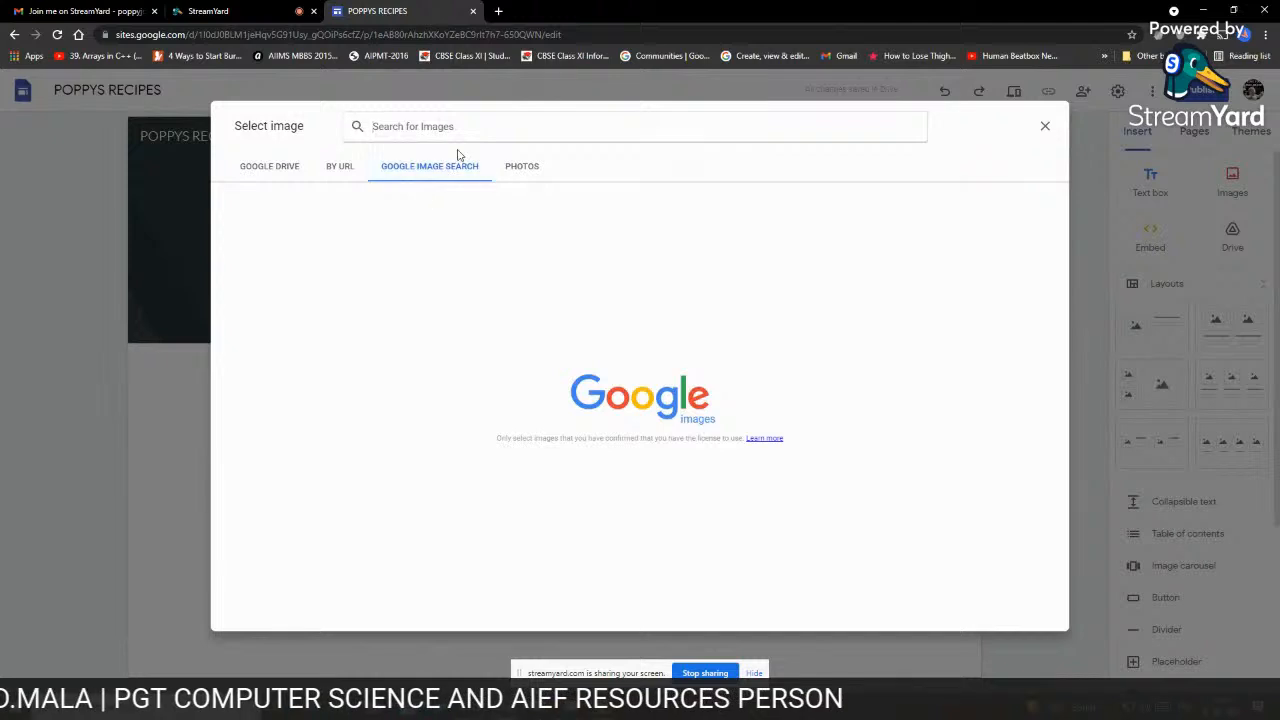
left_click(428, 136)
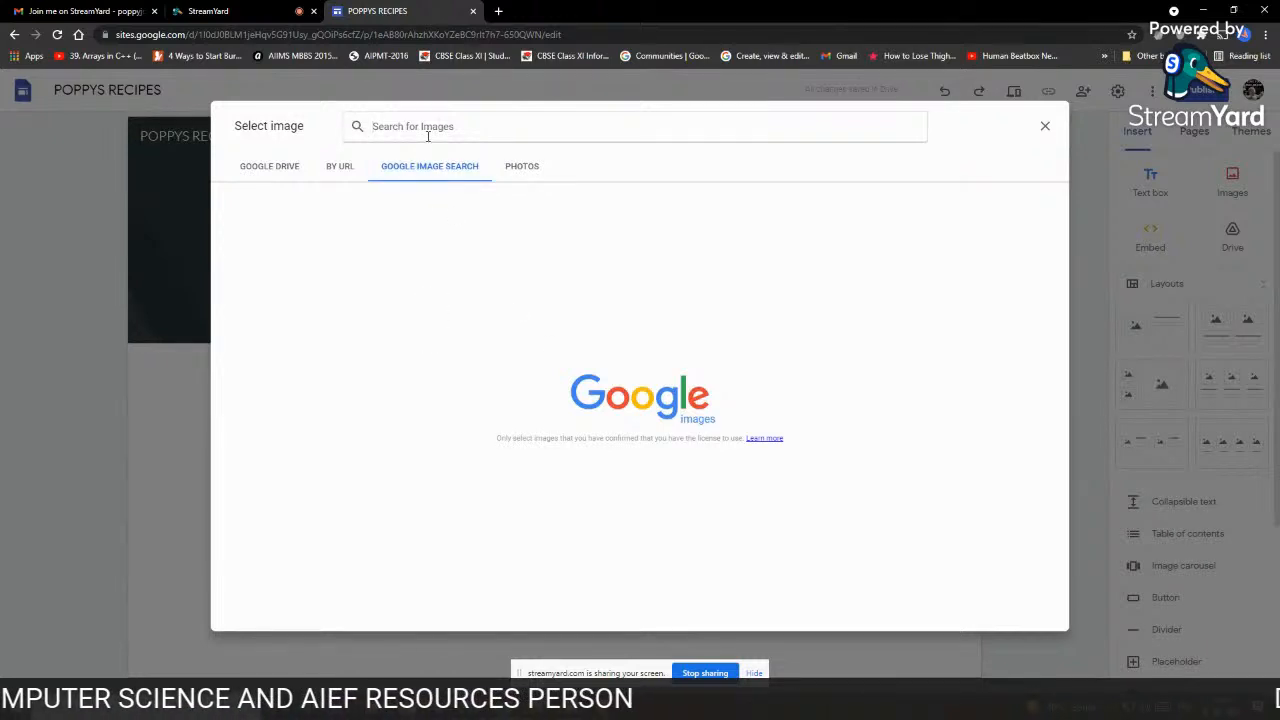
type("cHILL")
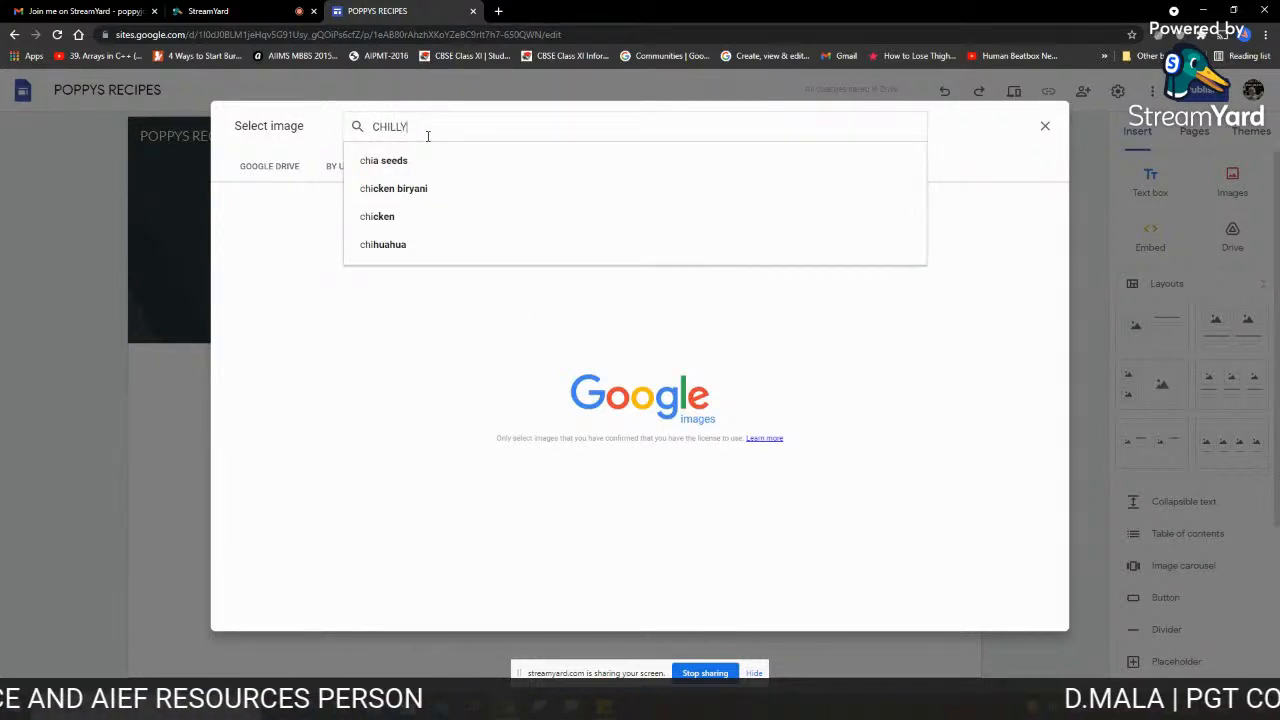
key("Return")
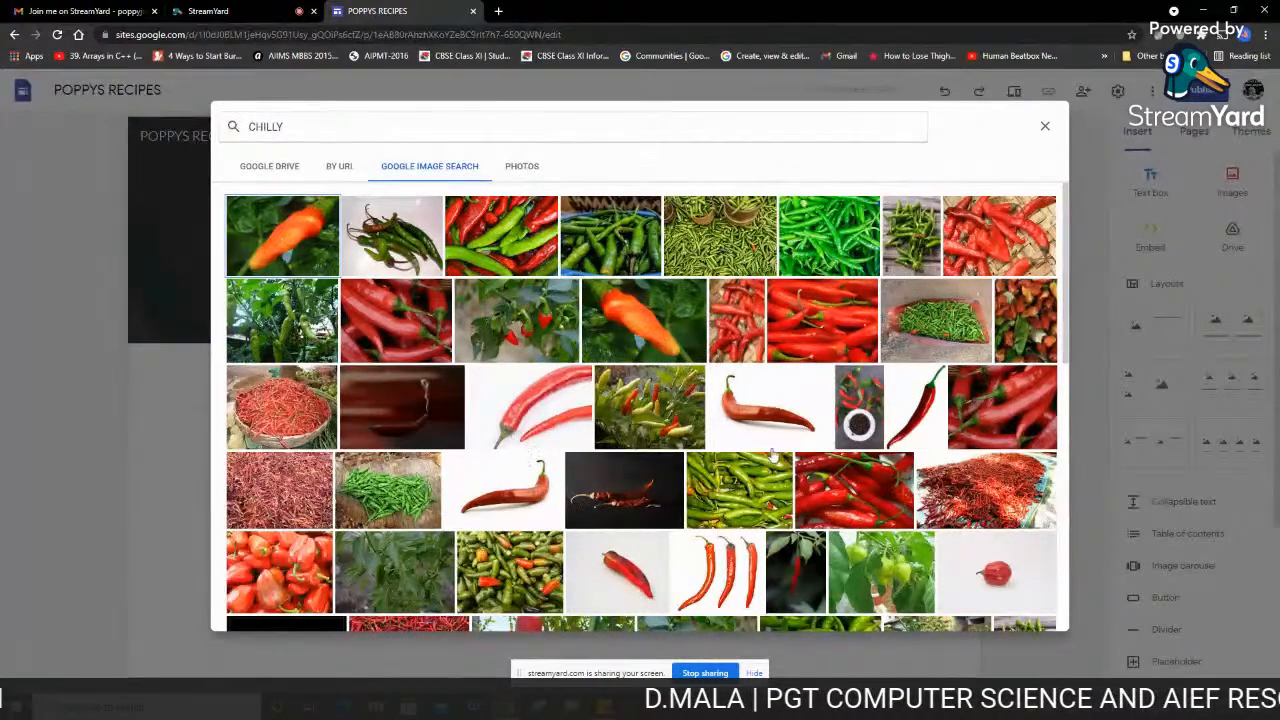
Insert the picture of a single curved red chilli on a white background as the site logo
scroll(647, 440, "down", 1)
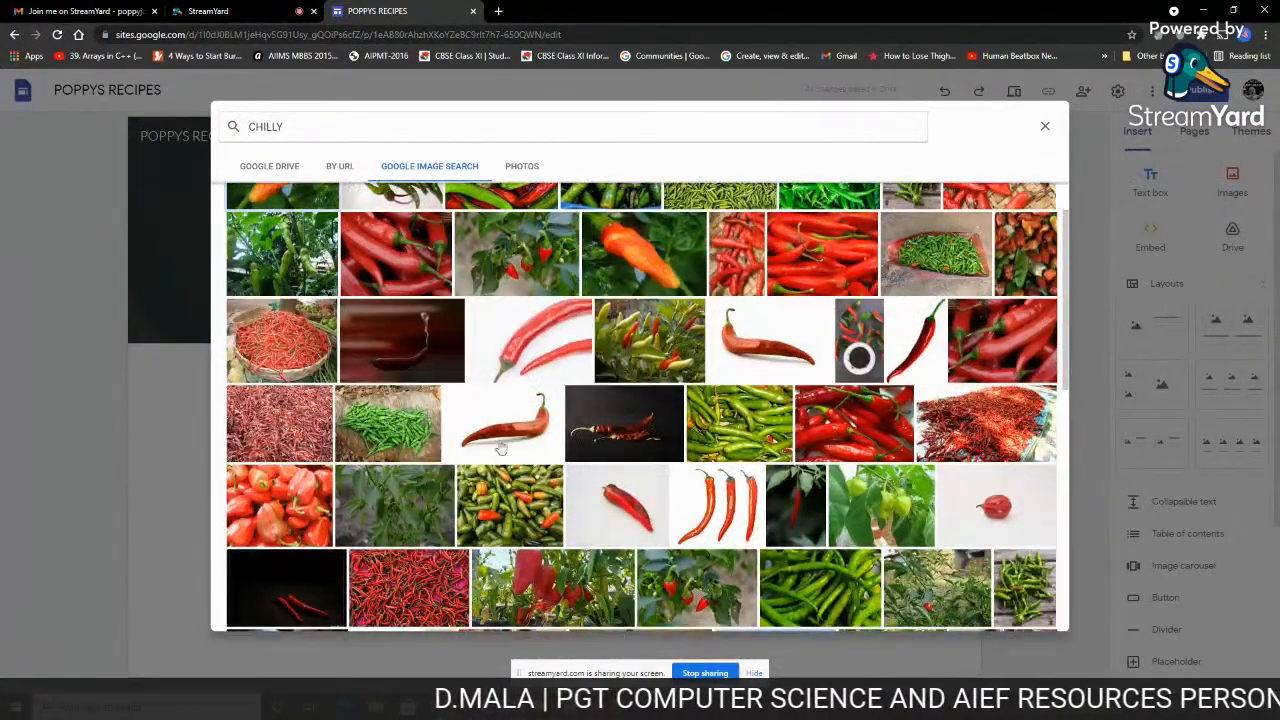
scroll(744, 375, "down", 7)
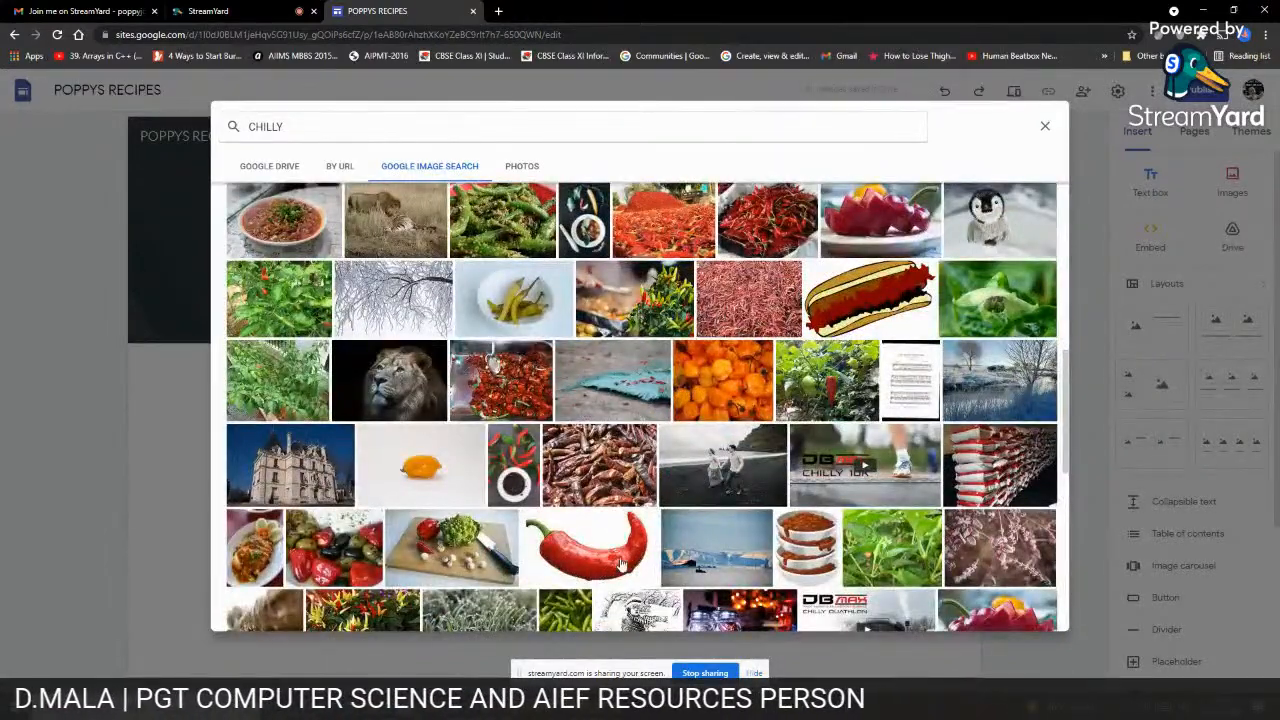
left_click(615, 576)
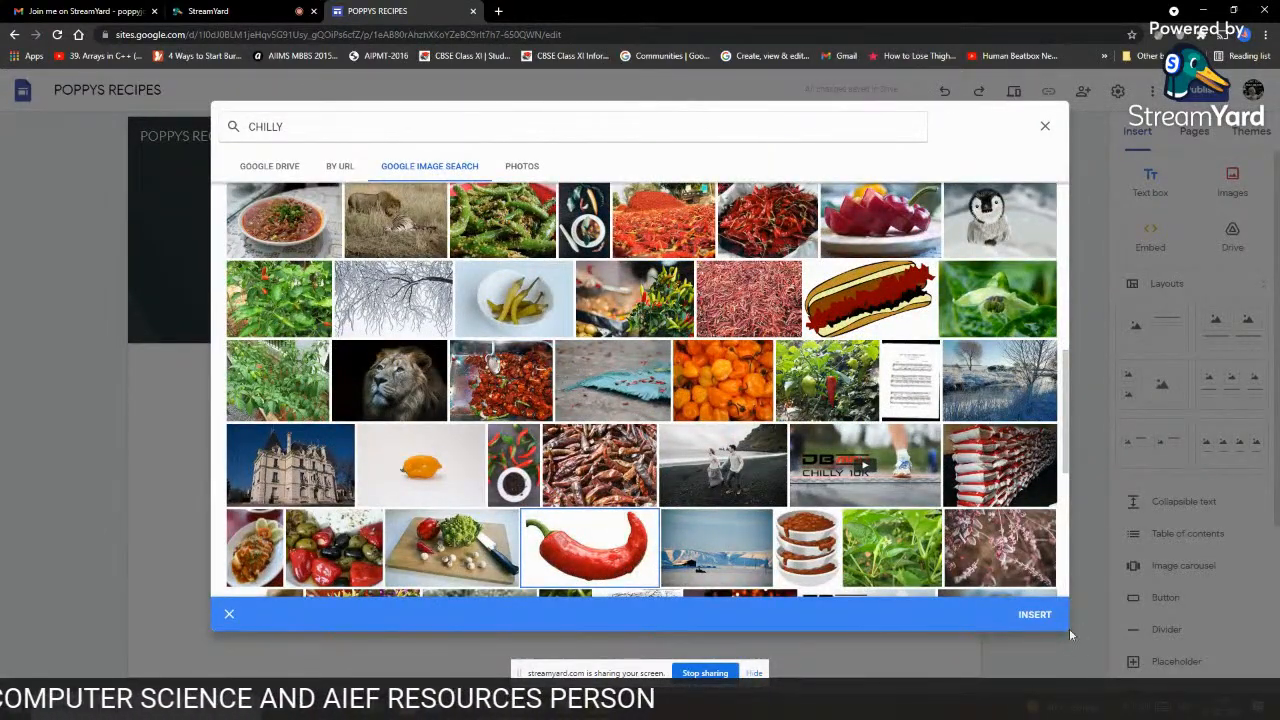
left_click(1035, 614)
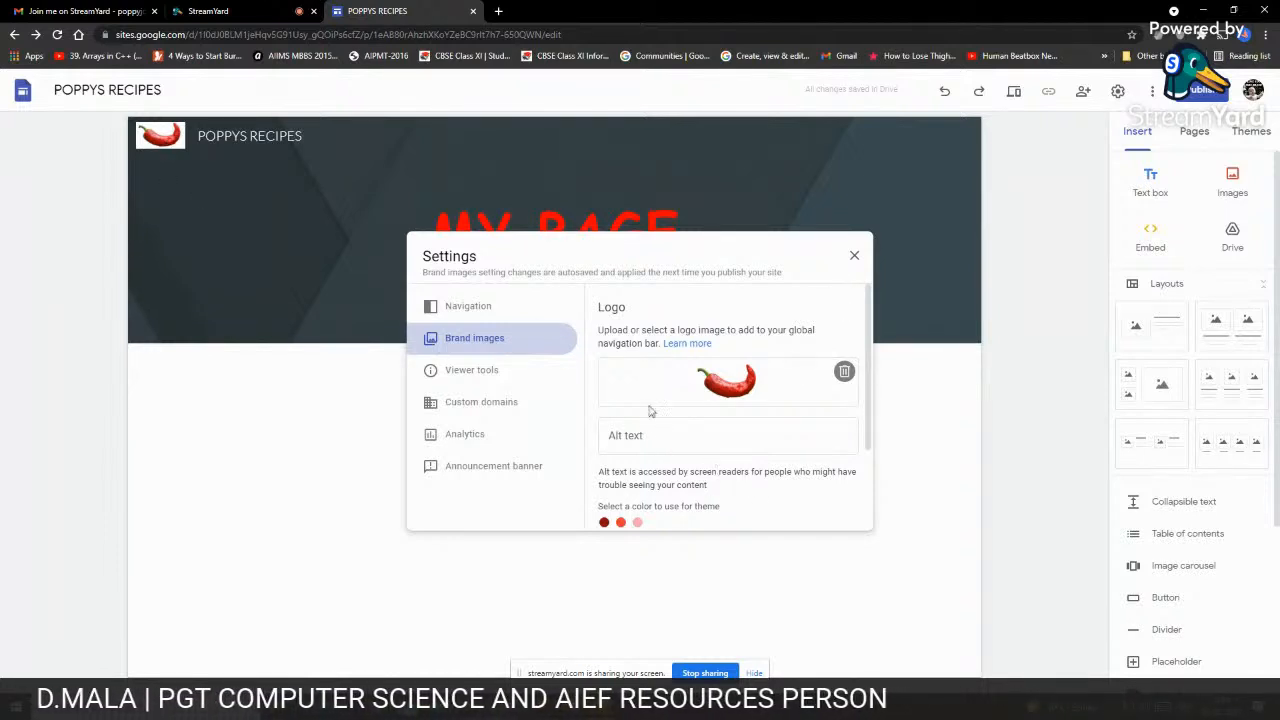
Start selecting a favicon image for the site and search Google Images for "green chilly"
scroll(662, 400, "down", 2)
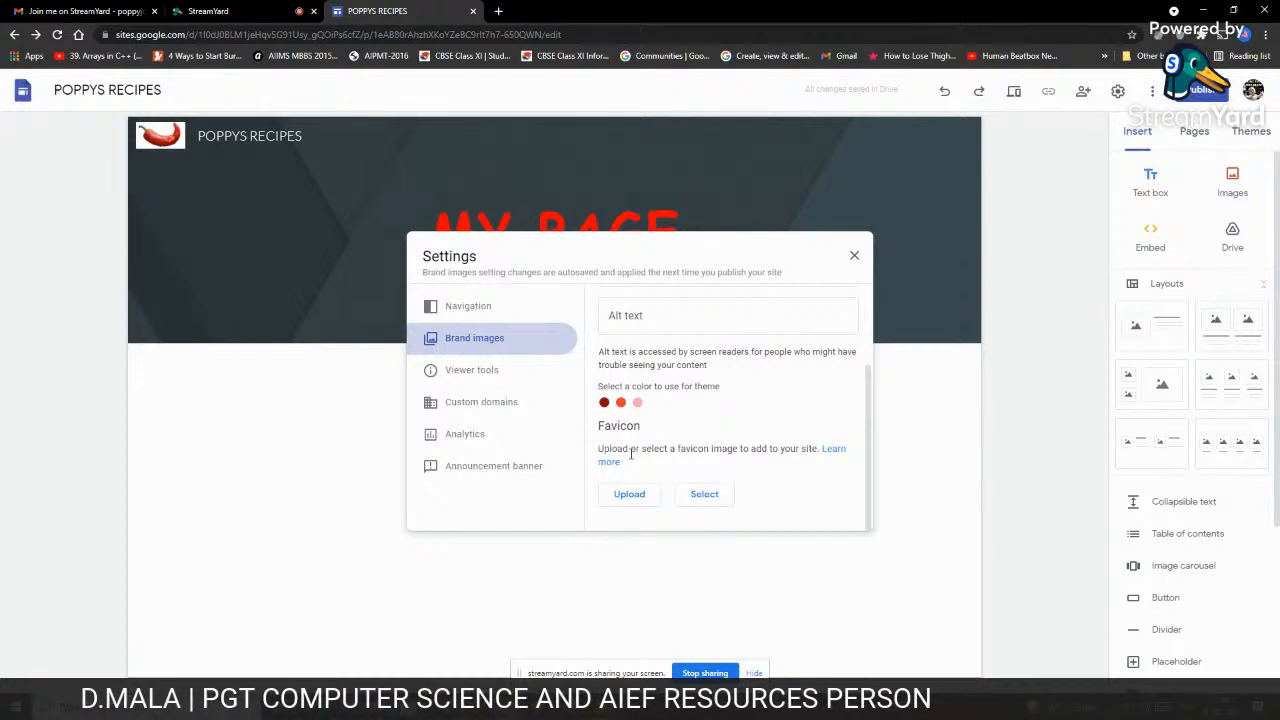
left_click(705, 495)
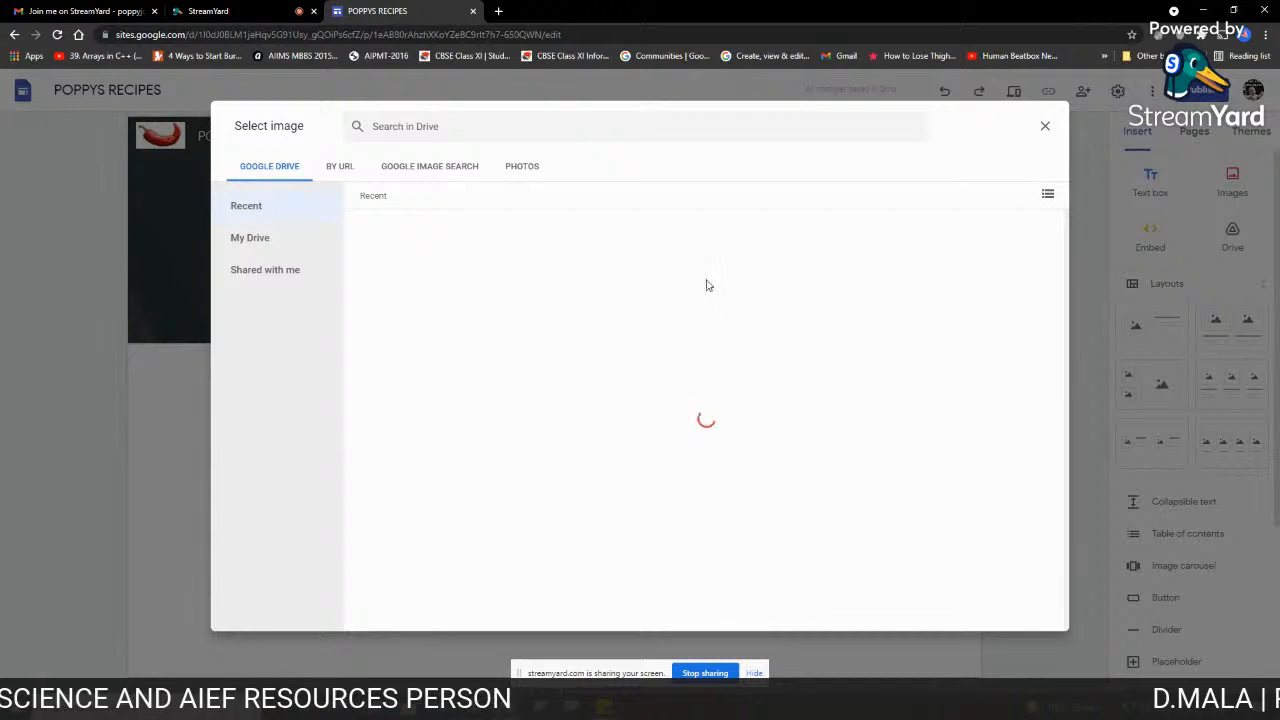
left_click(421, 167)
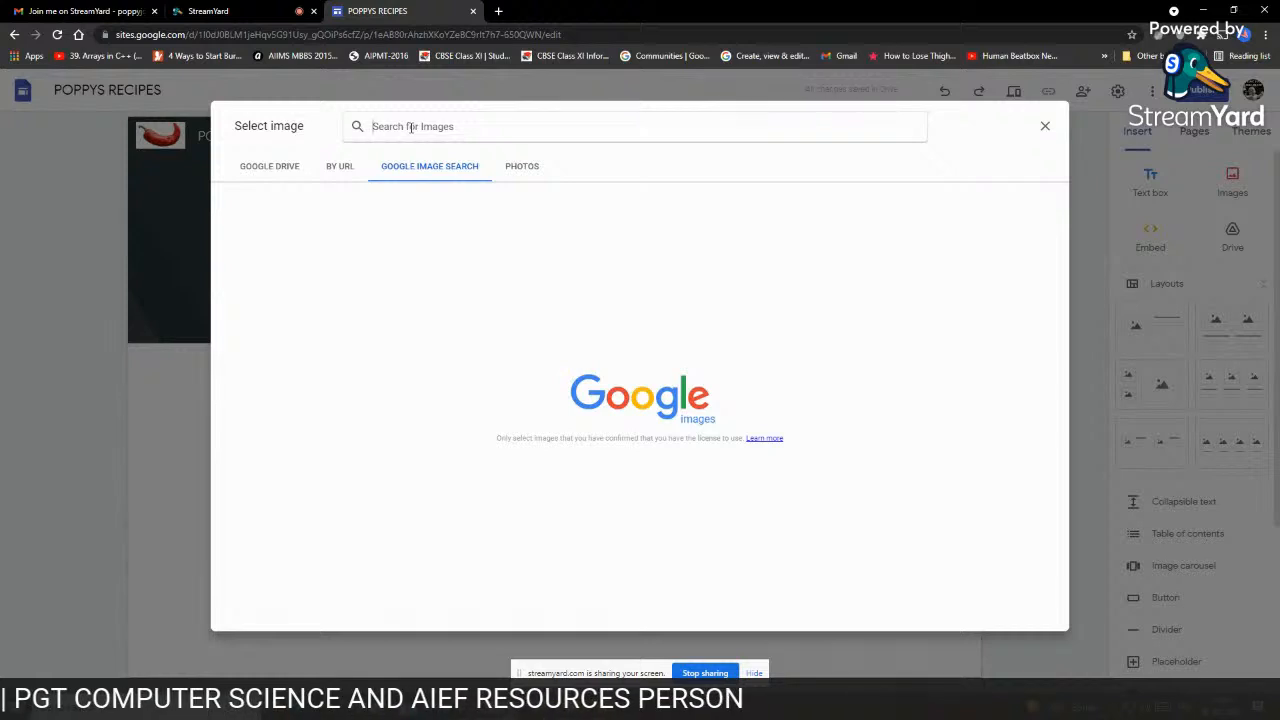
type("GREEN CHILLY")
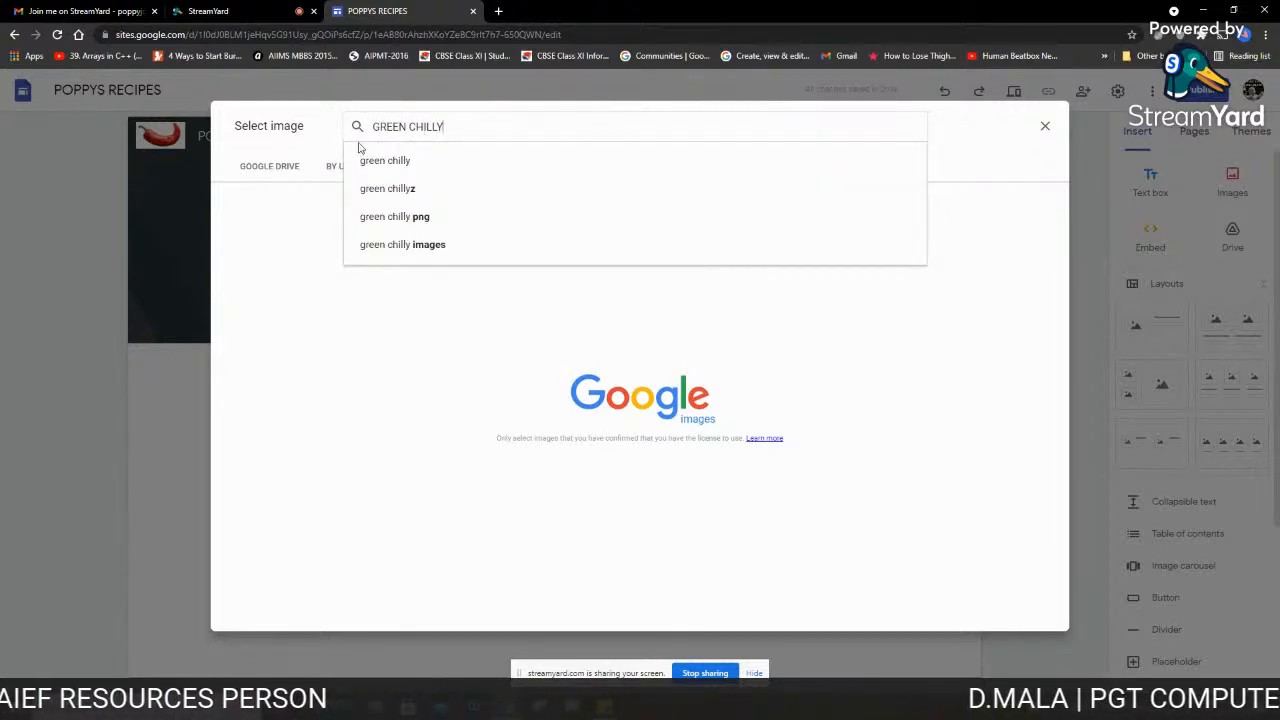
left_click(380, 160)
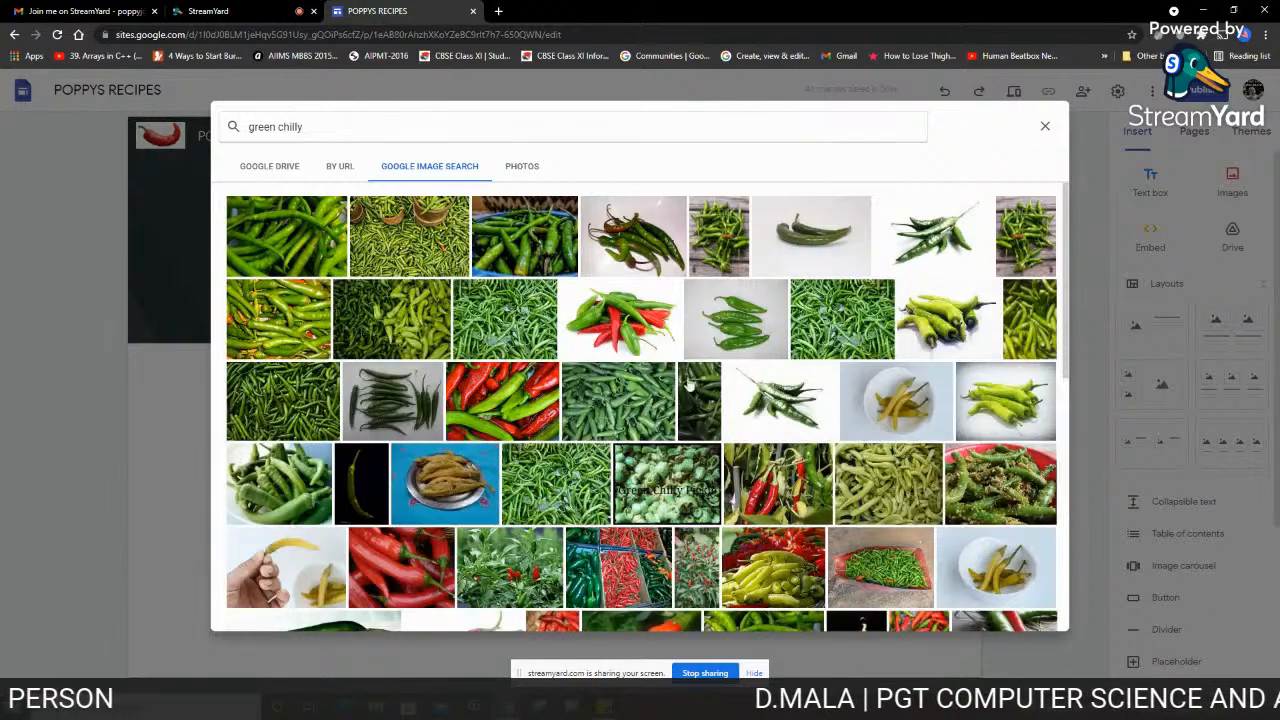
Insert the picture of one green and one red chilli on white as the favicon and close the site settings
scroll(803, 368, "down", 2)
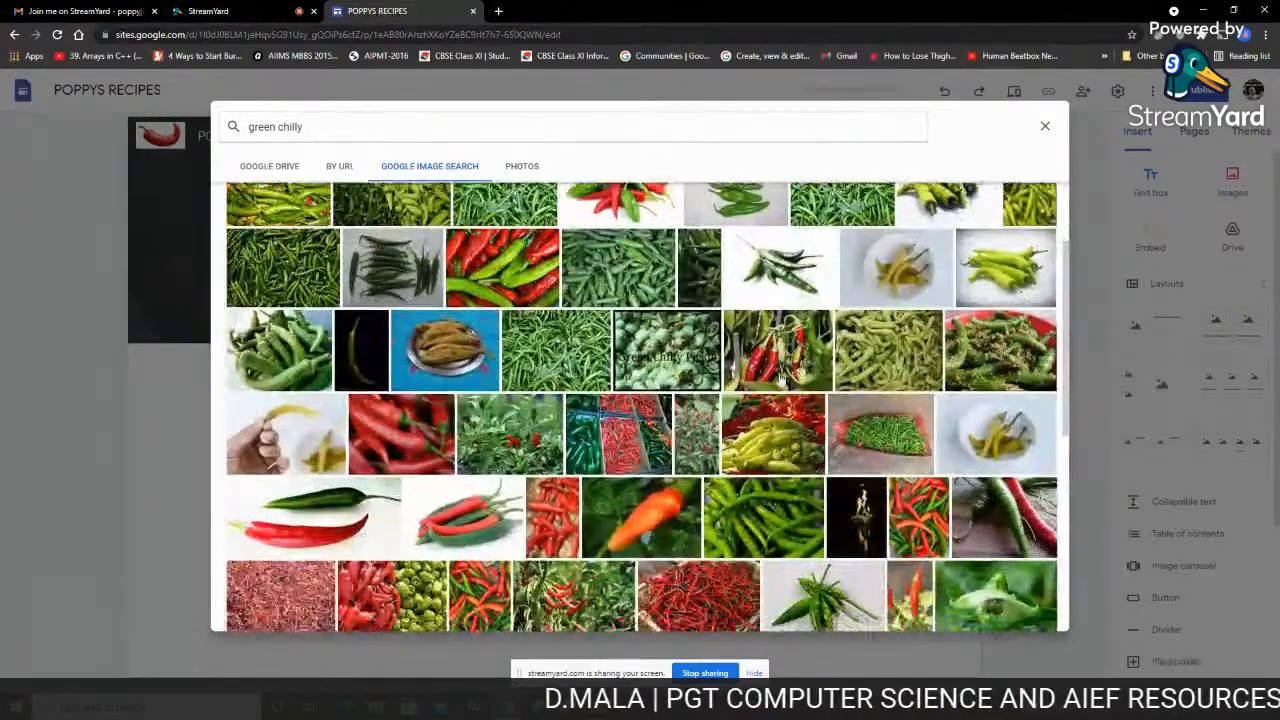
scroll(278, 410, "down", 1)
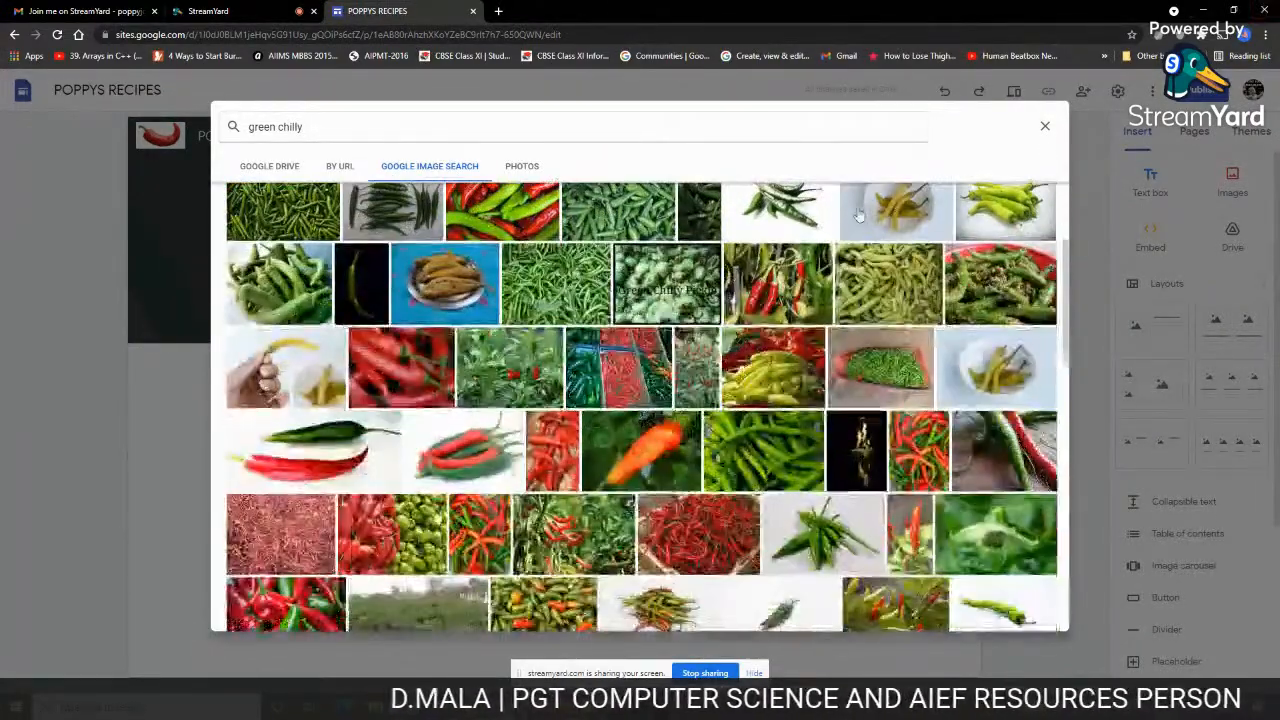
left_click(290, 440)
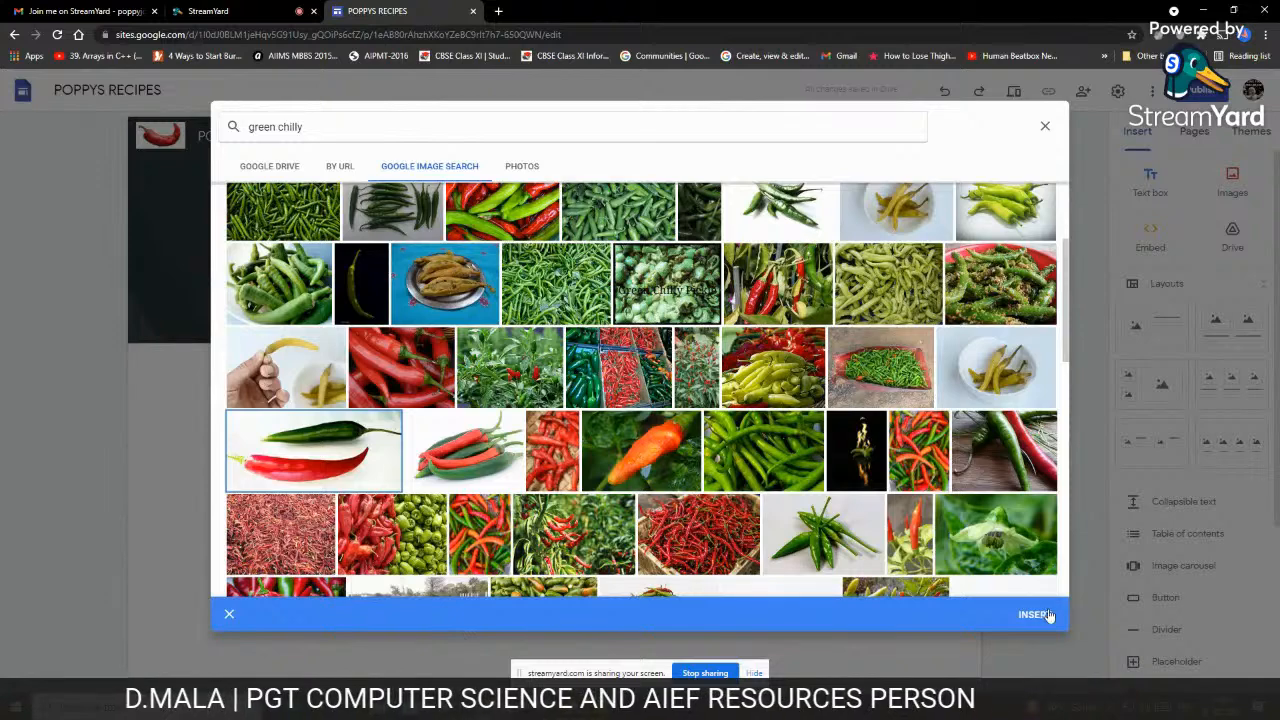
left_click(1034, 614)
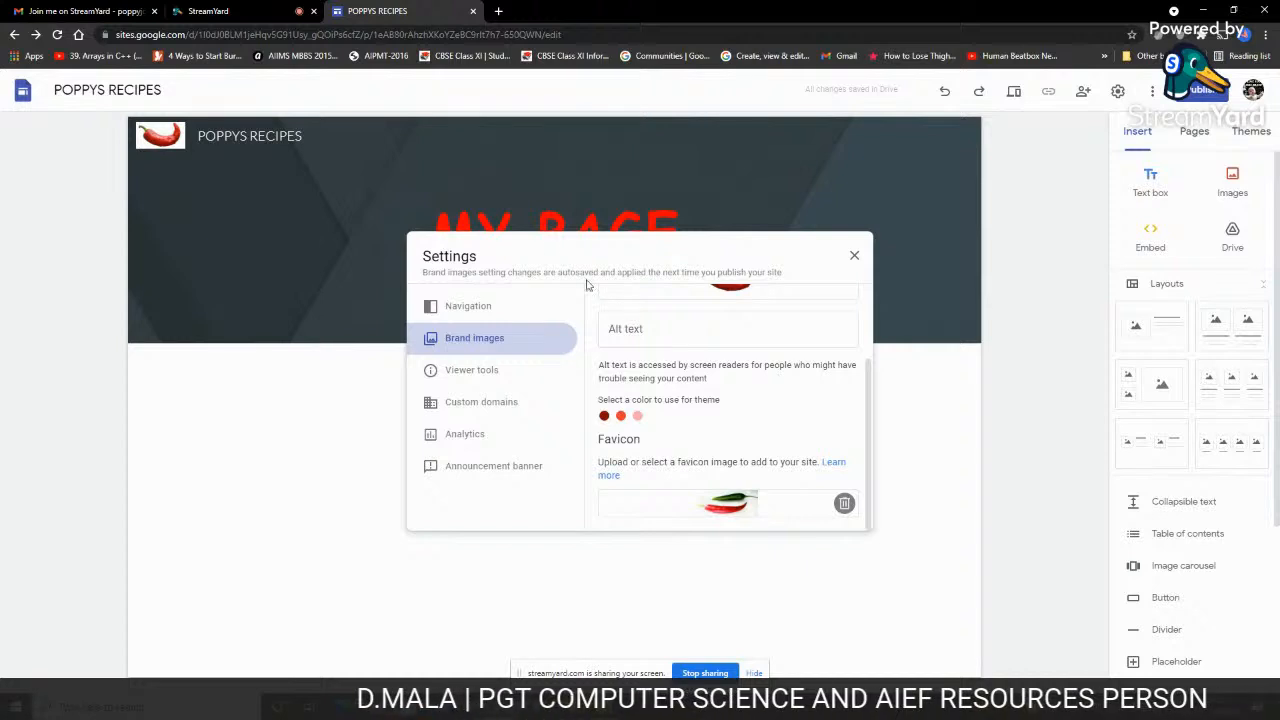
left_click(854, 256)
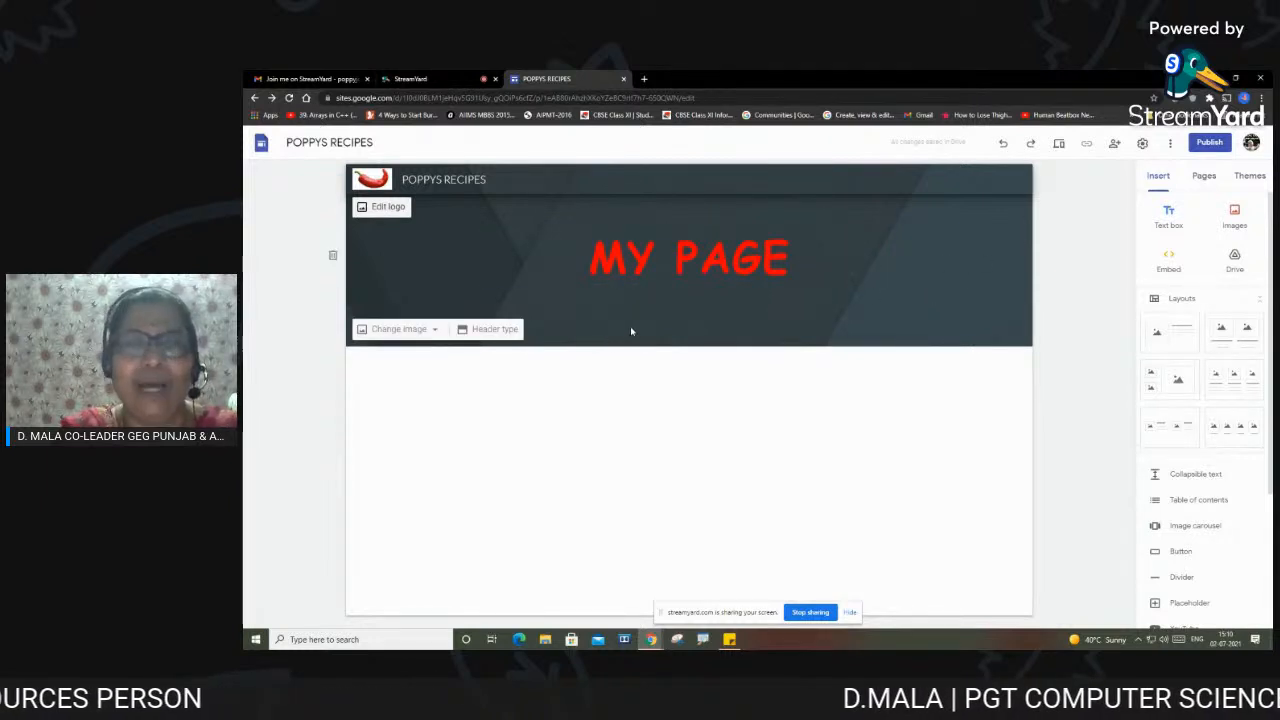
Change the header background of MY PAGE to the gallery image with the light grey geometric relief pattern
left_click(410, 331)
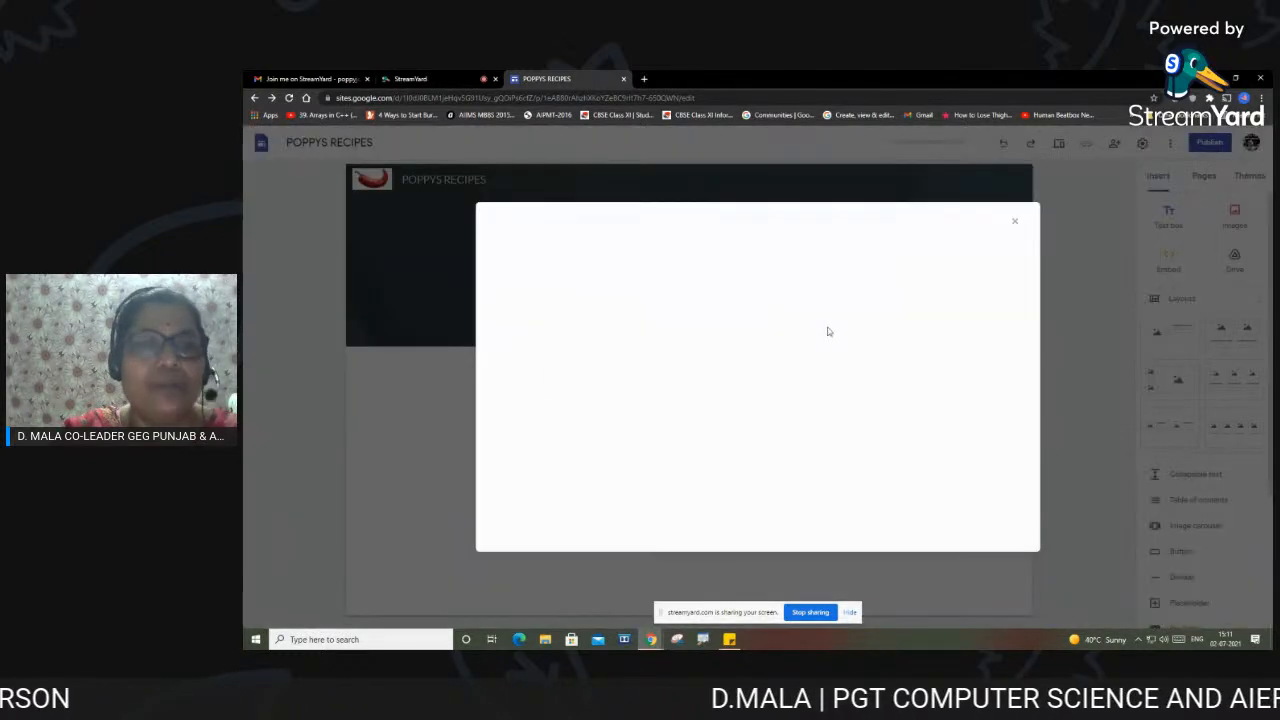
left_click(412, 390)
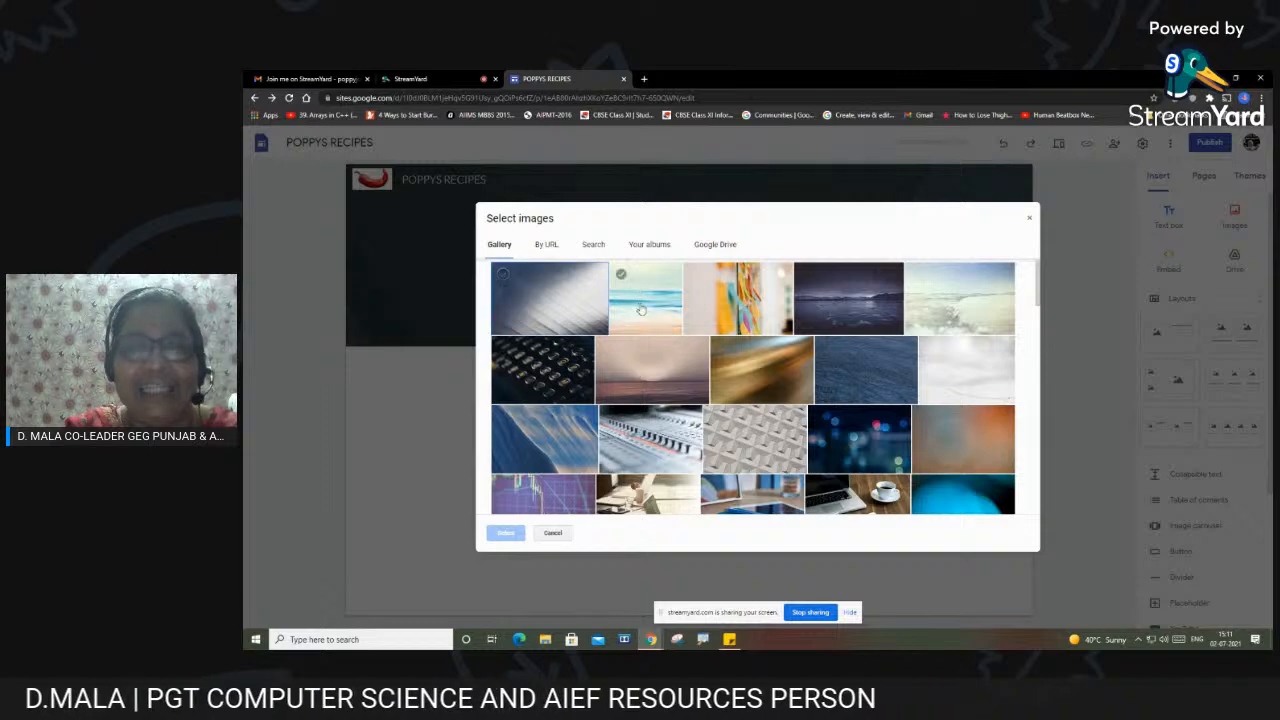
scroll(828, 358, "down", 1)
scroll(828, 358, "down", 15)
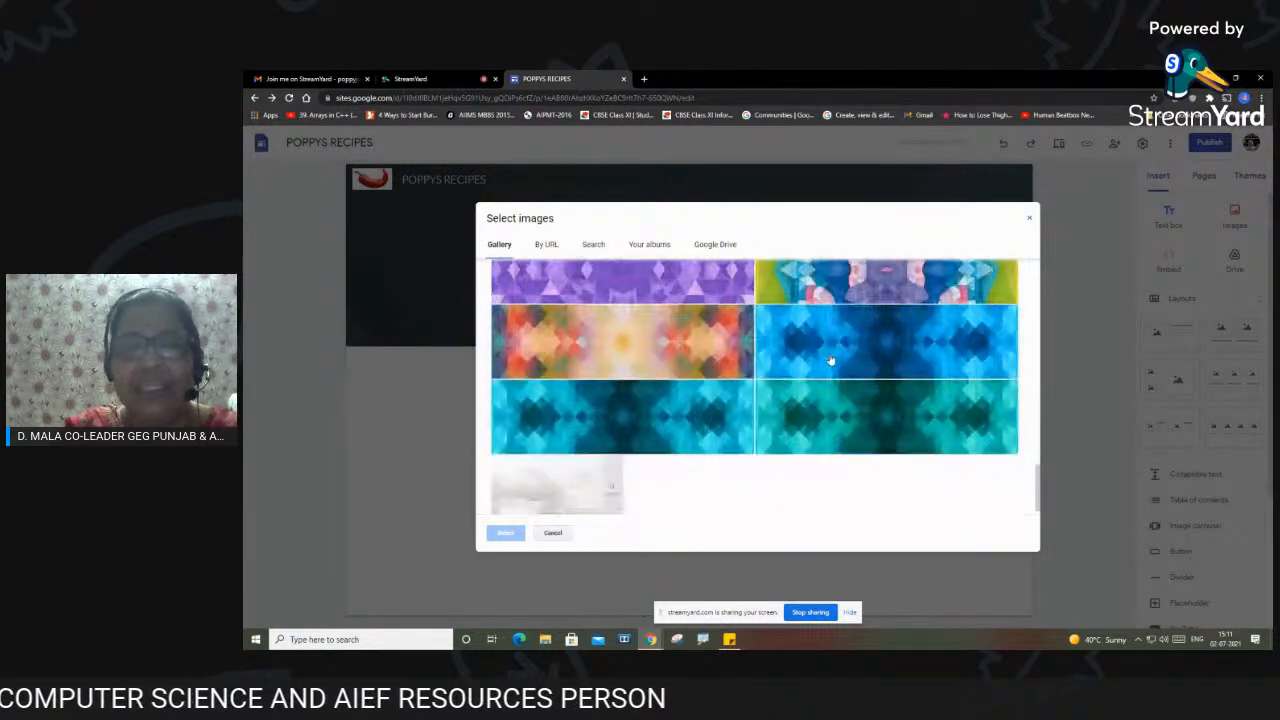
scroll(766, 407, "up", 10)
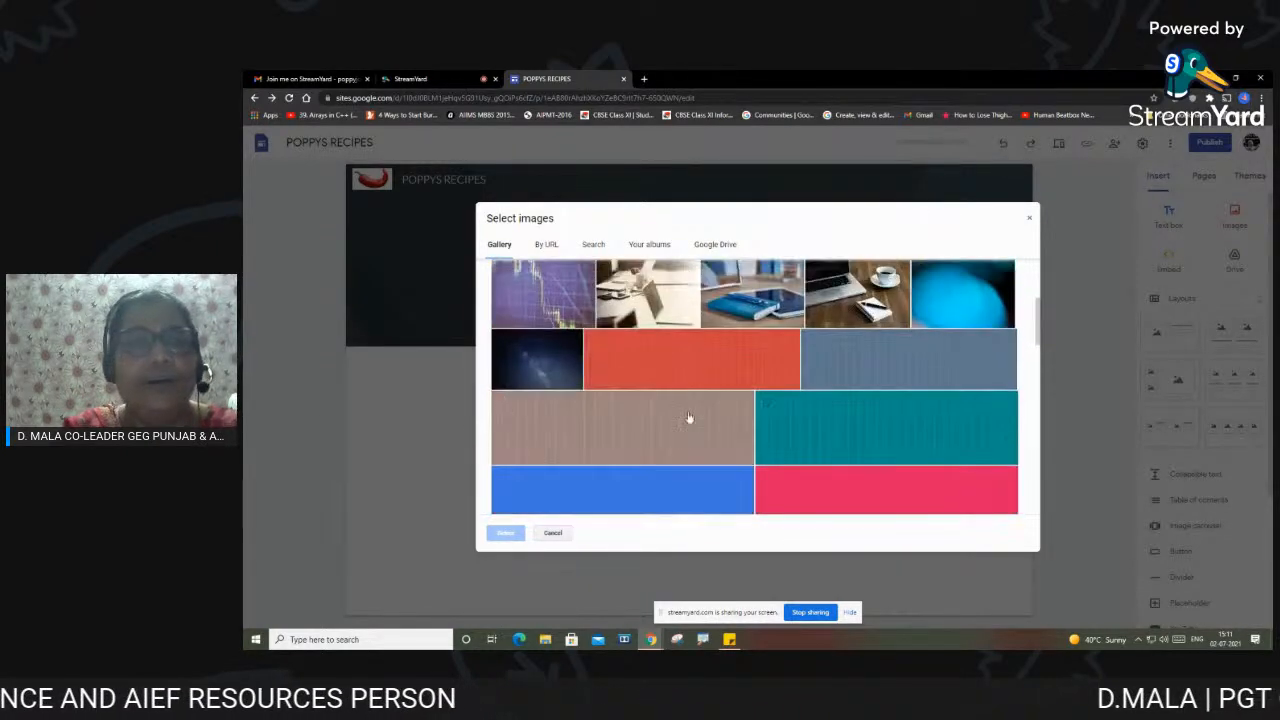
scroll(703, 423, "up", 3)
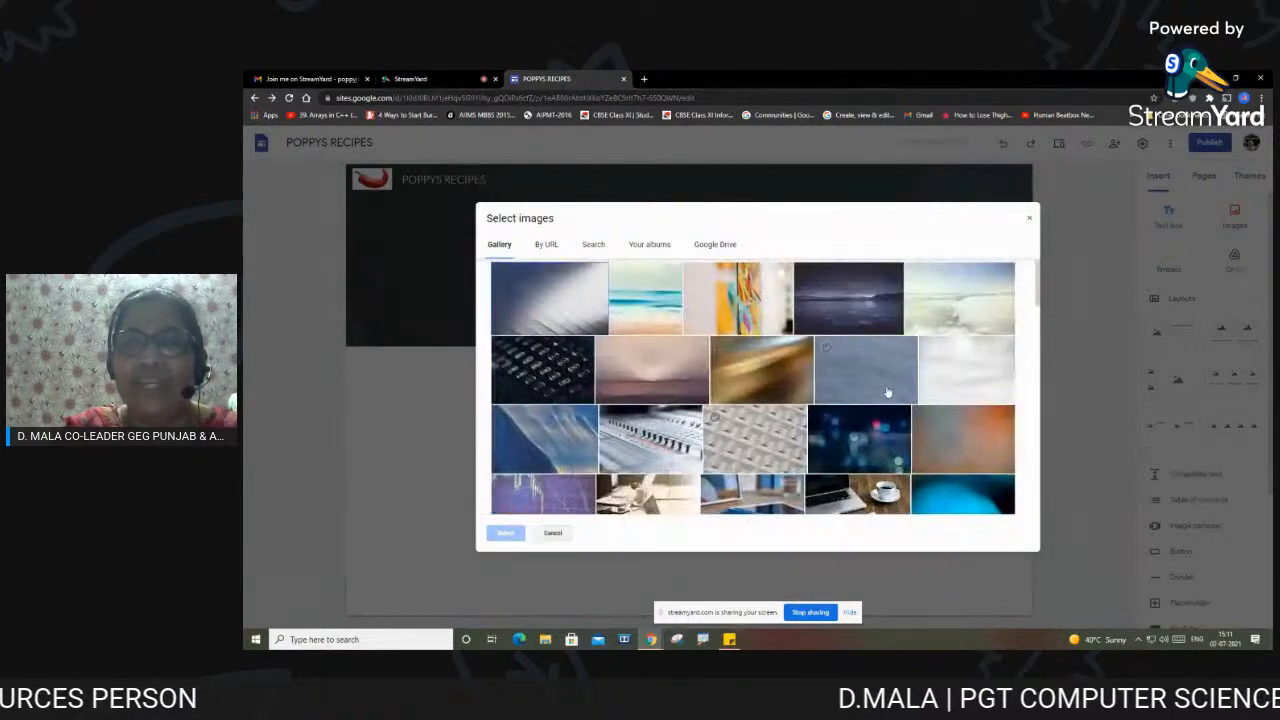
left_click(660, 375)
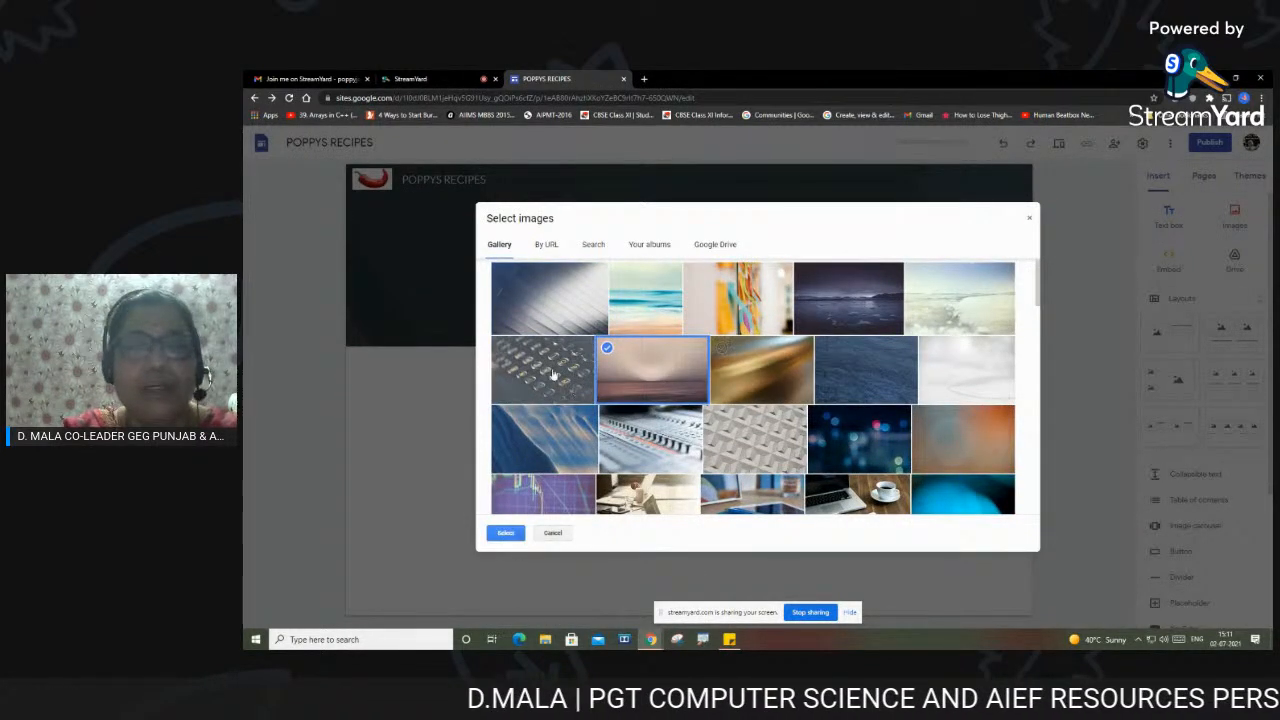
left_click(775, 381)
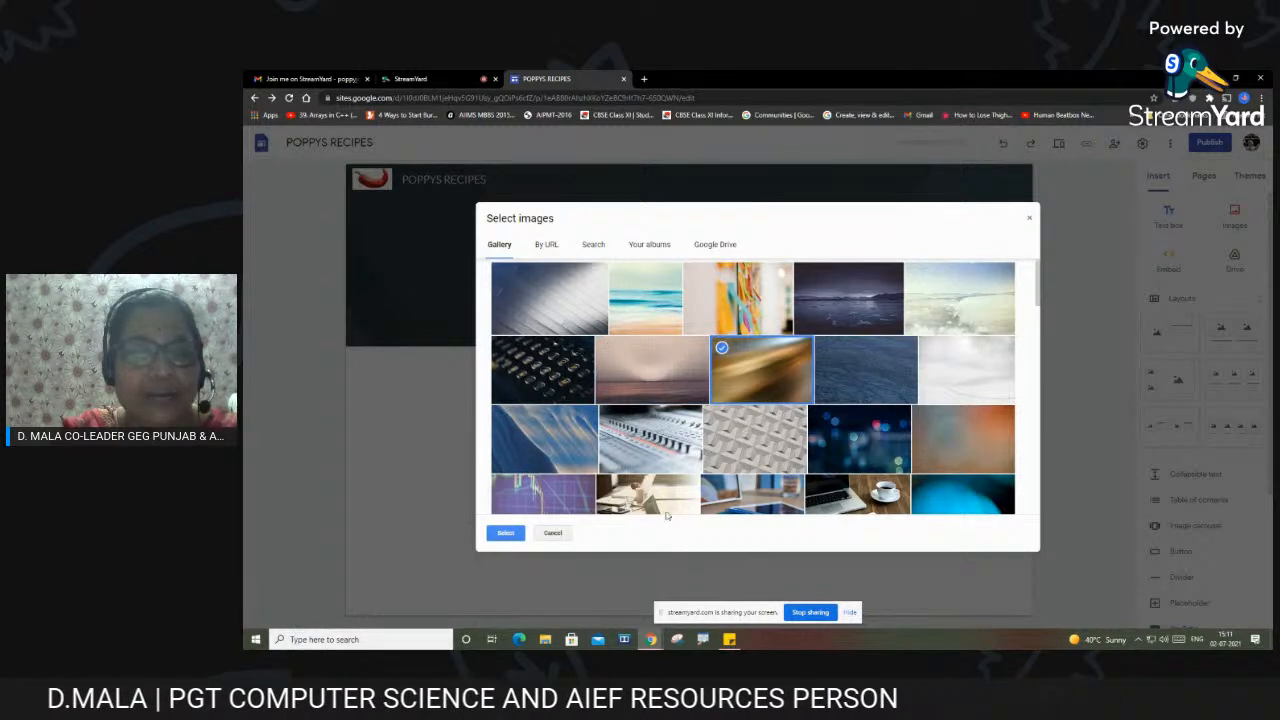
left_click(754, 437)
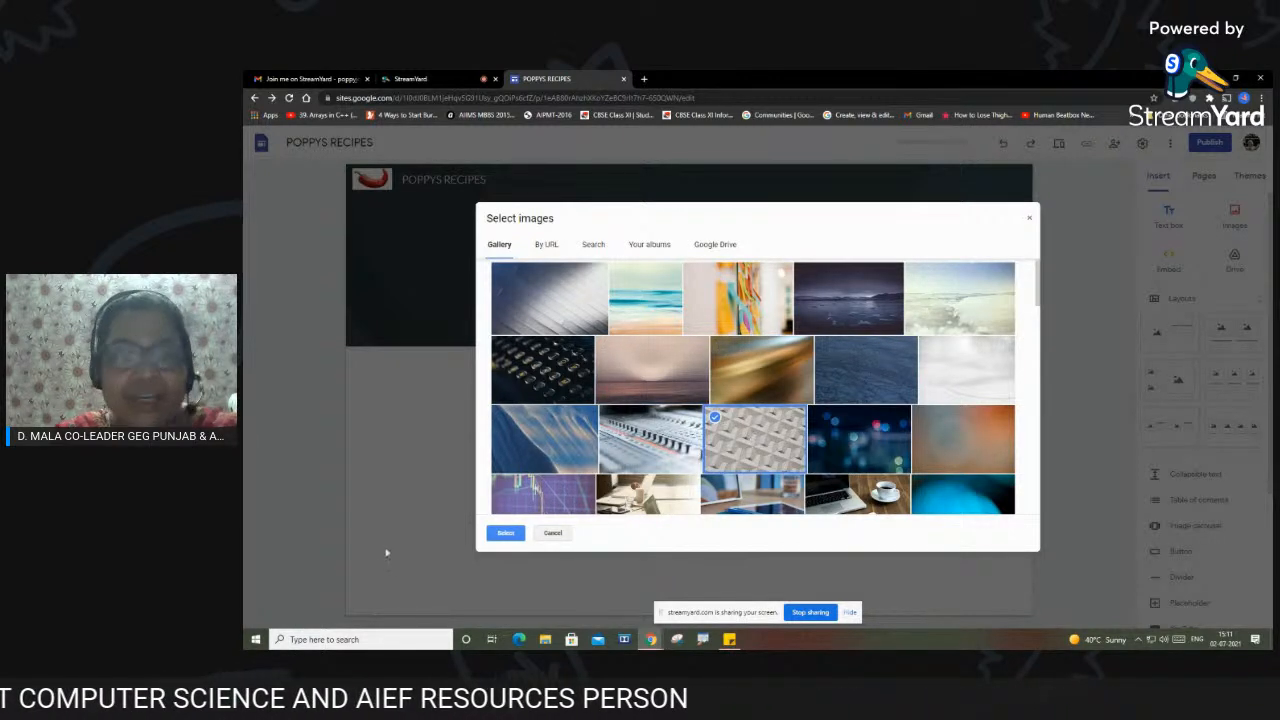
left_click(505, 532)
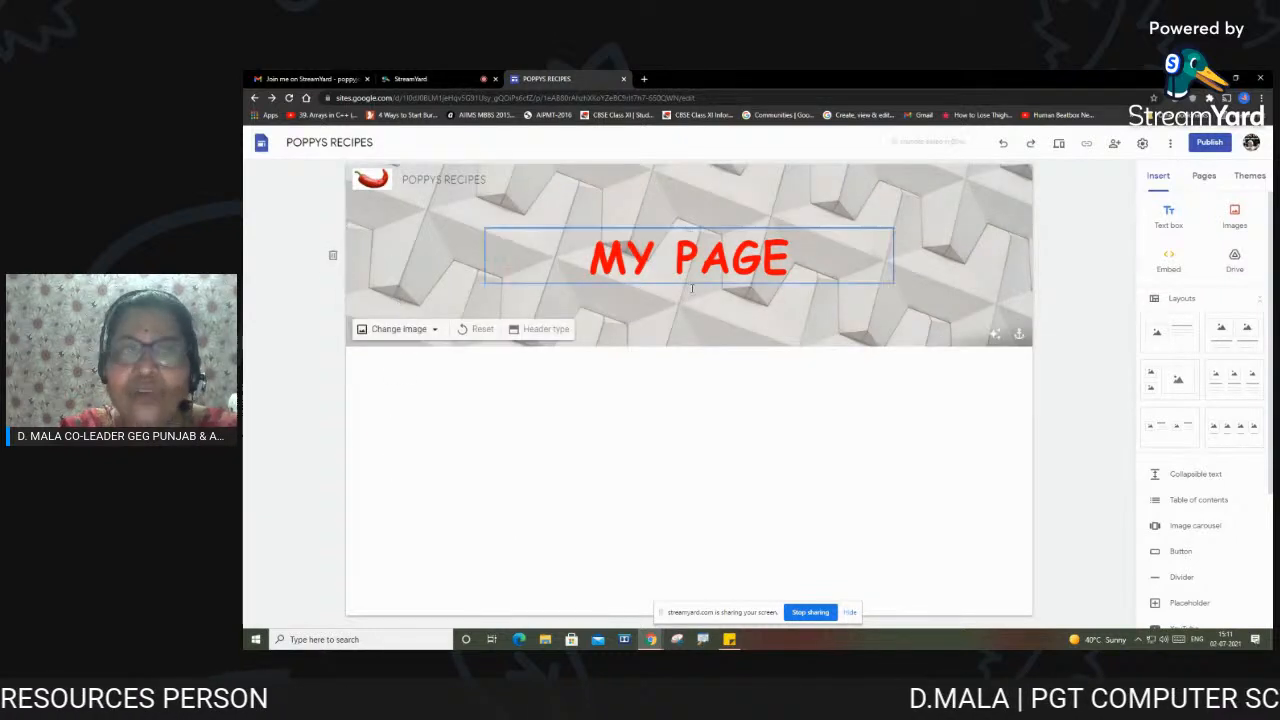
Start choosing another header background image and search Google for "RECIPE" images
left_click(398, 329)
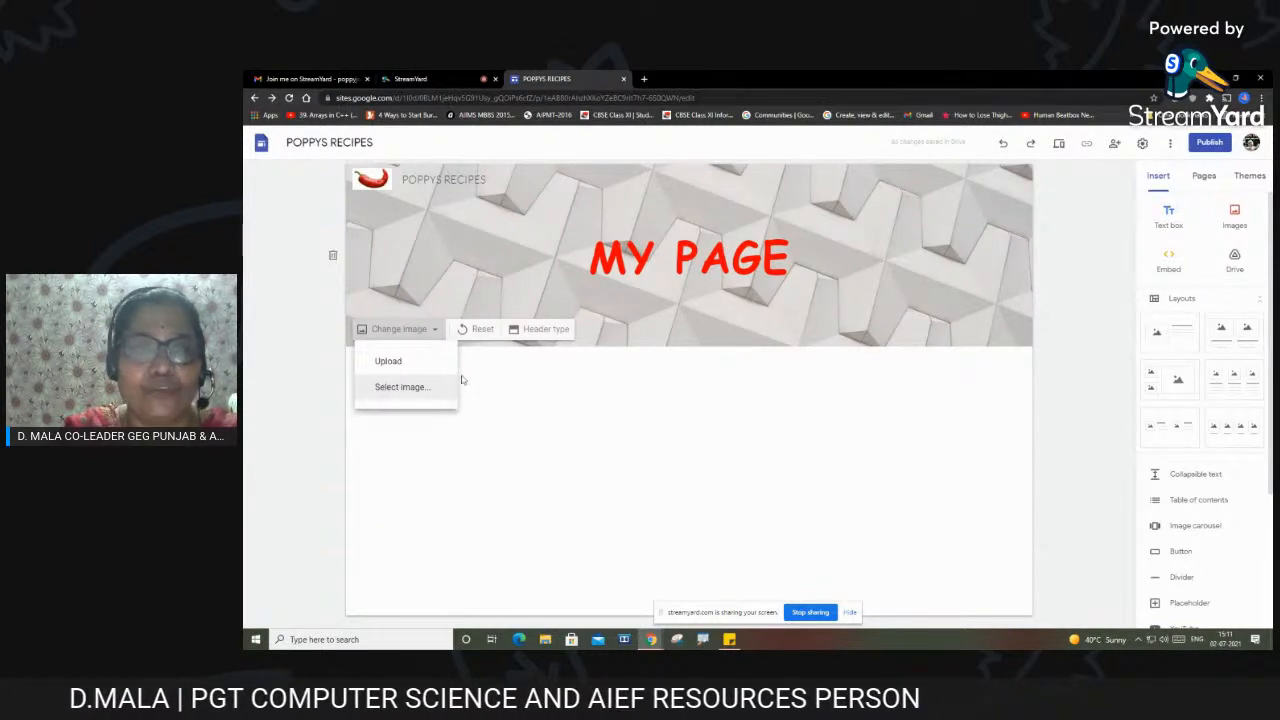
left_click(432, 397)
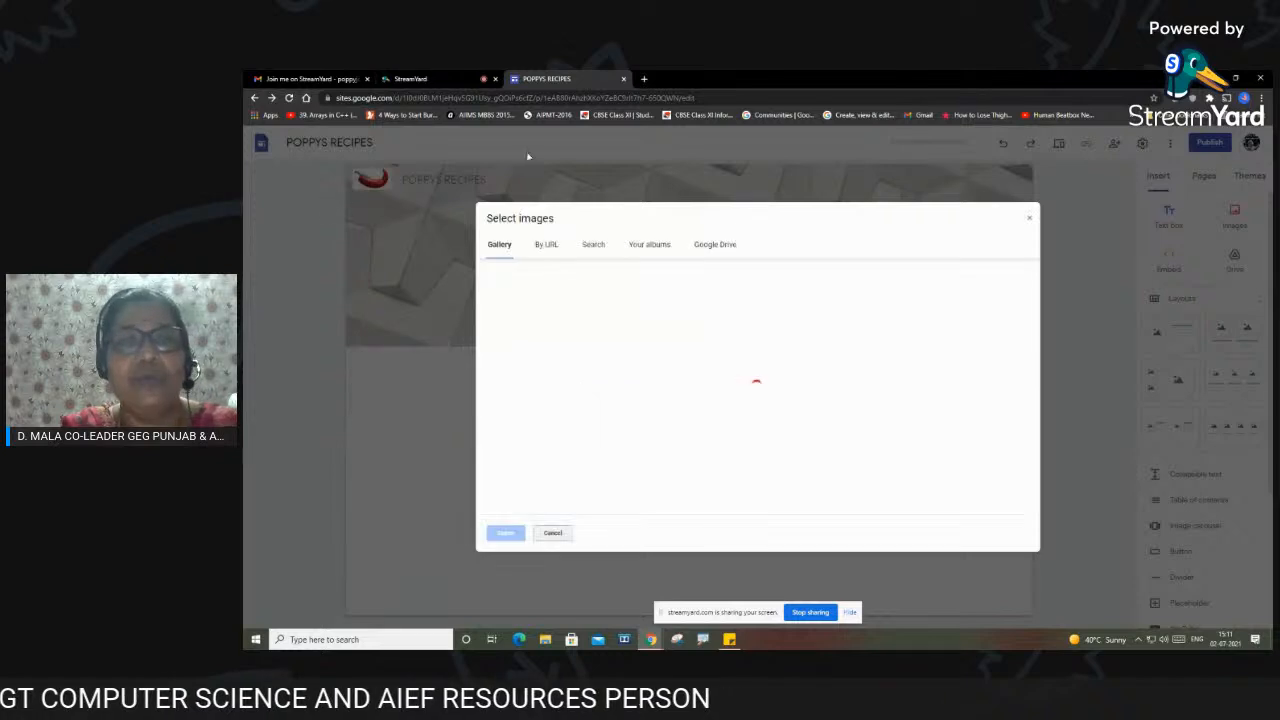
left_click(599, 247)
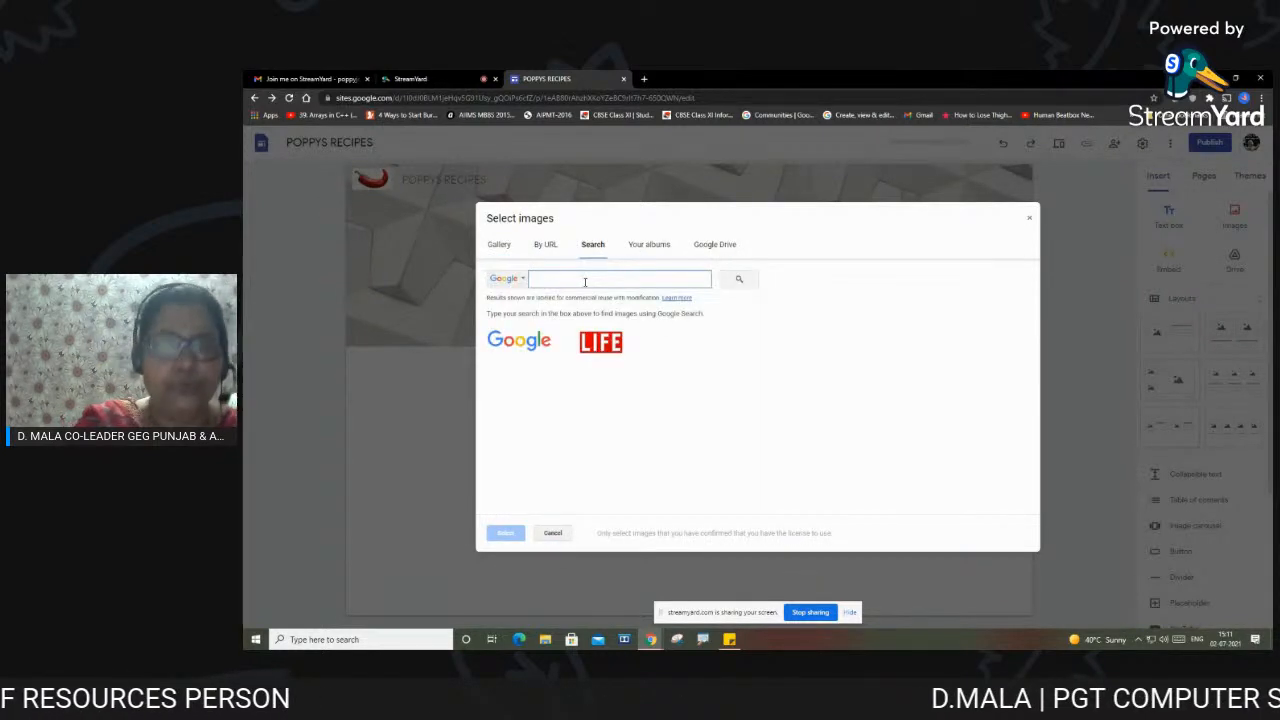
type("REC")
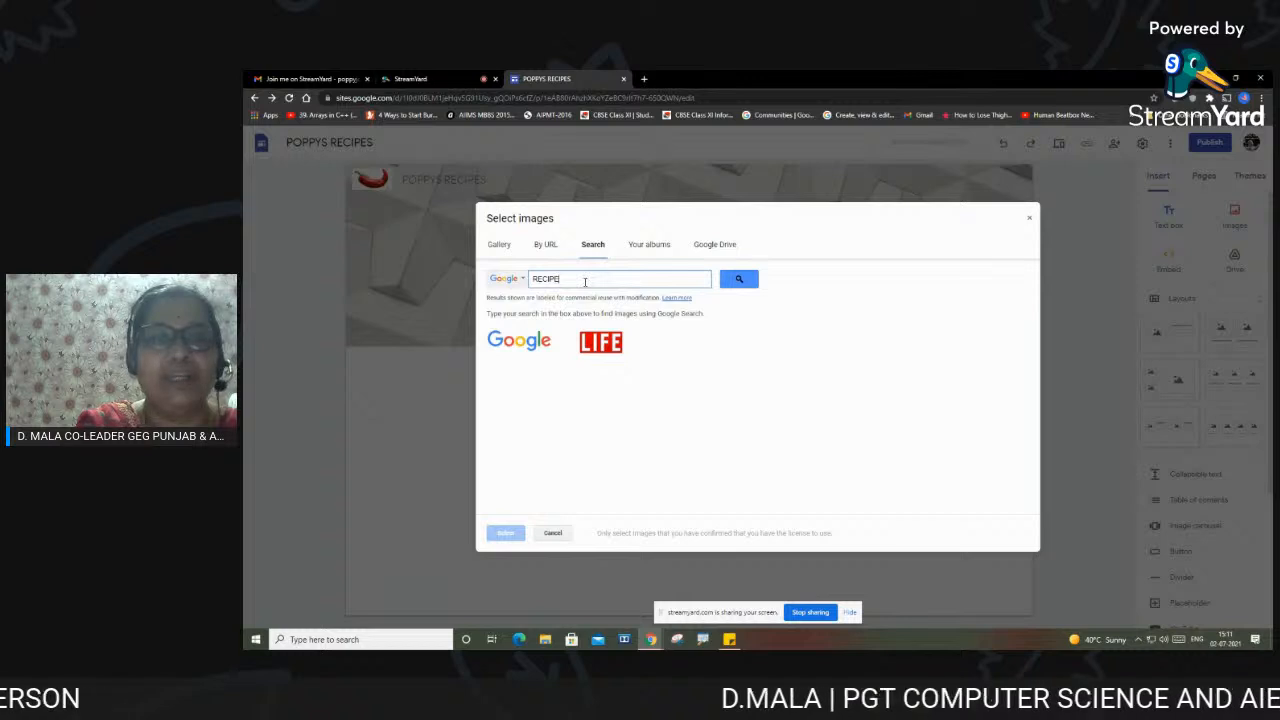
type("IPE")
key("Return")
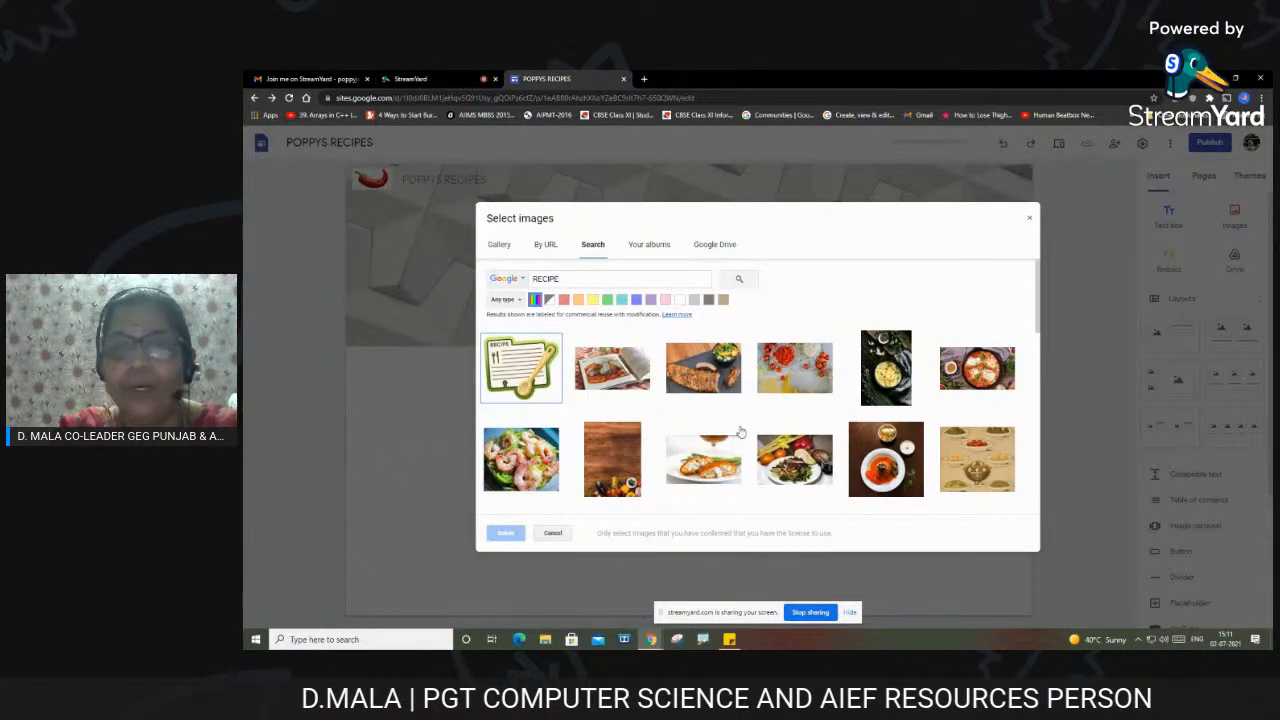
Set the MY PAGE header background to the found picture of raspberries, blank paper and a red polka-dot jar cover
scroll(675, 445, "down", 1)
scroll(606, 451, "down", 1)
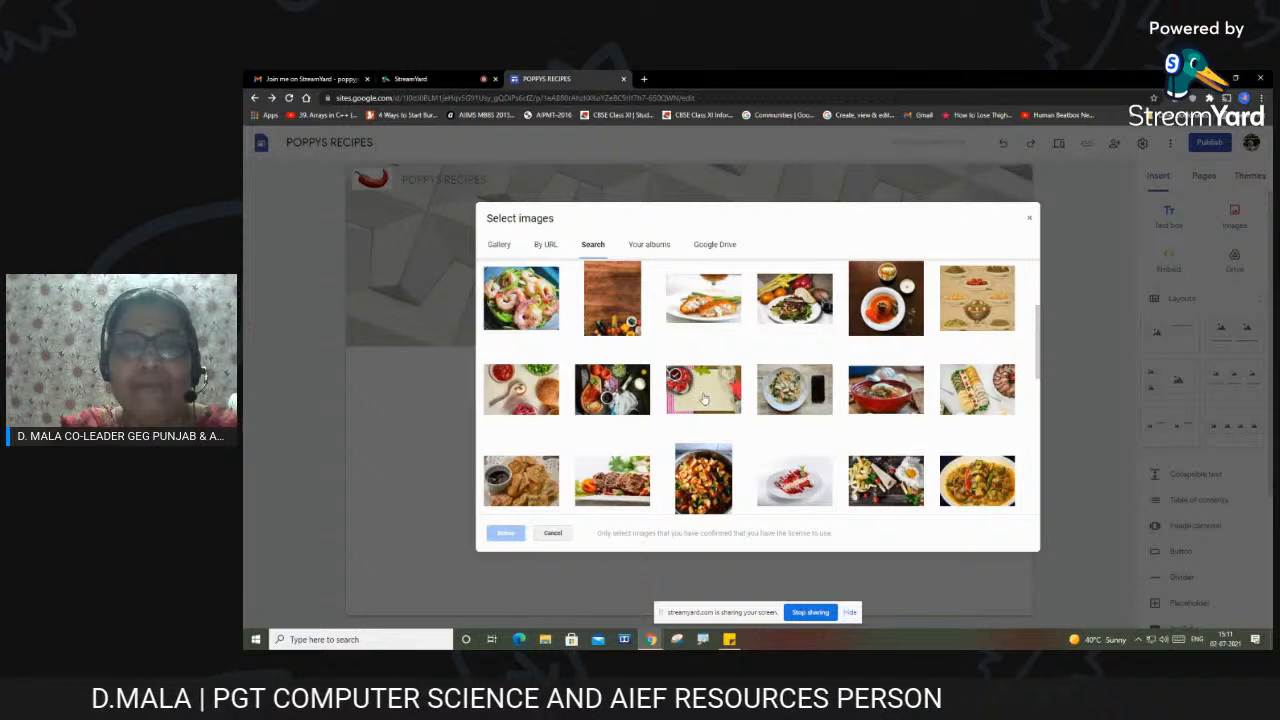
left_click(703, 416)
left_click(506, 532)
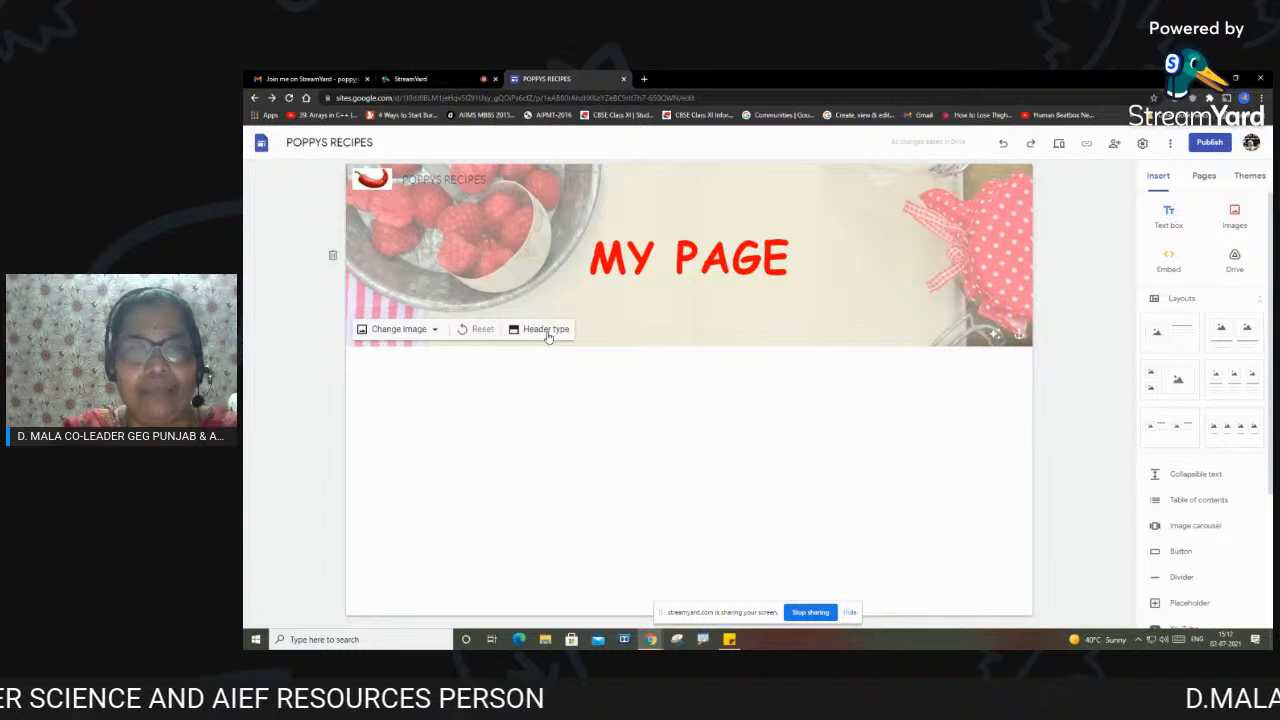
Try the Cover, Large banner and Title only header types on MY PAGE, and return the header to Banner
left_click(547, 336)
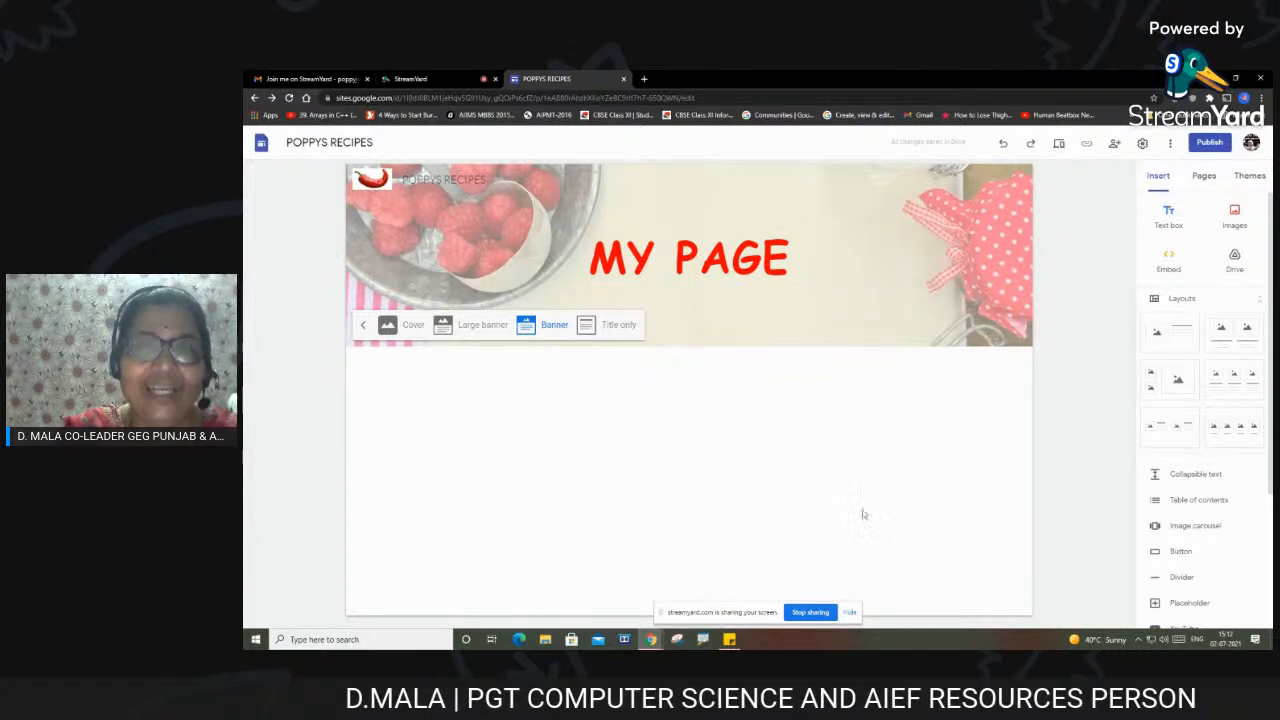
left_click(405, 325)
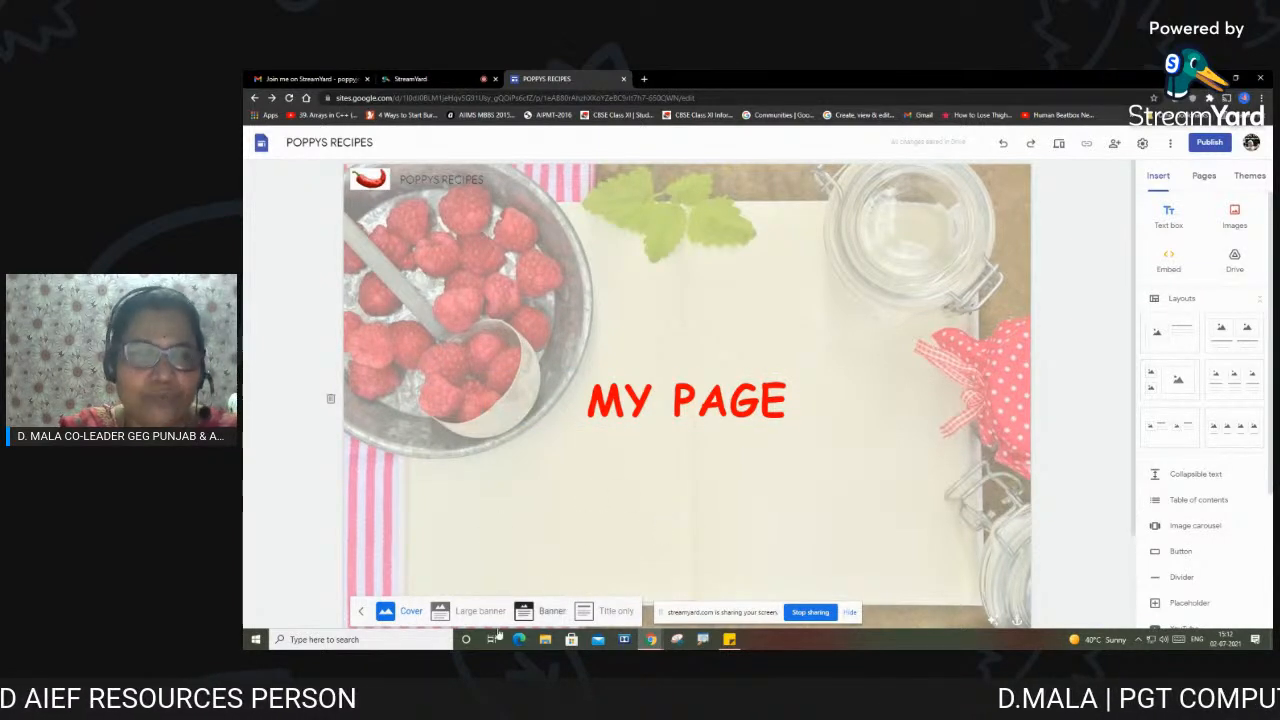
left_click(475, 611)
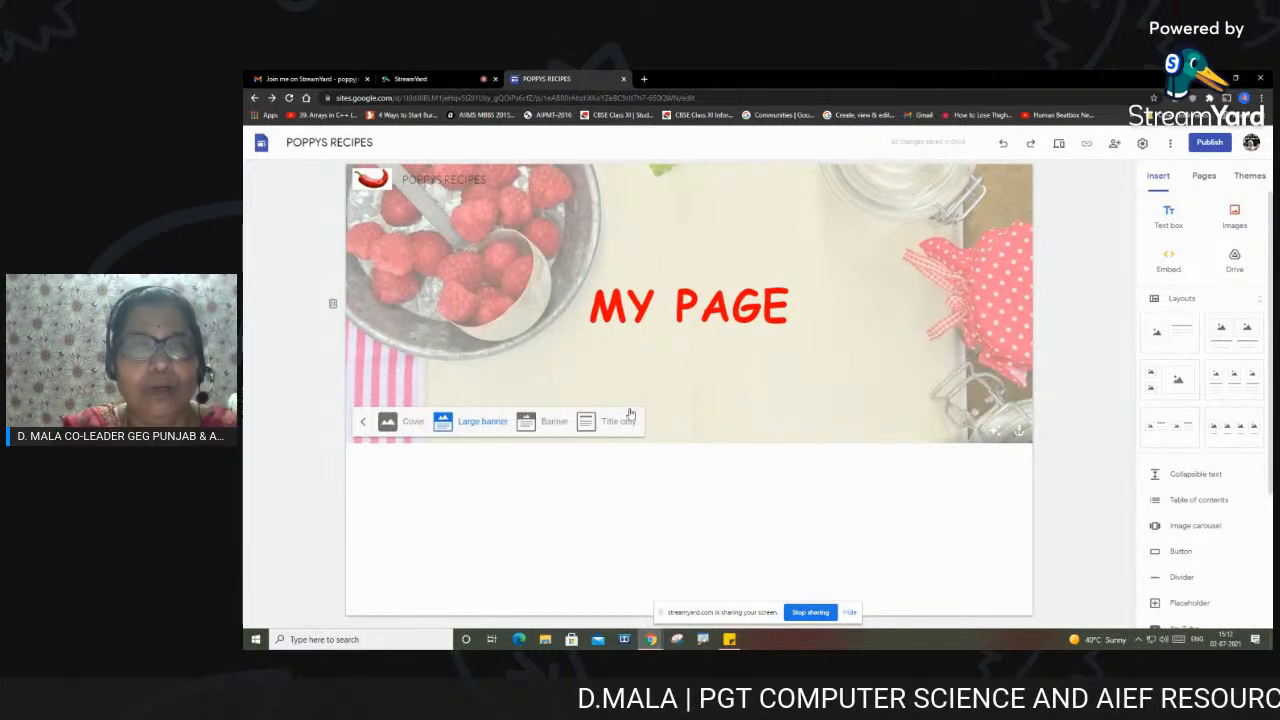
left_click(554, 424)
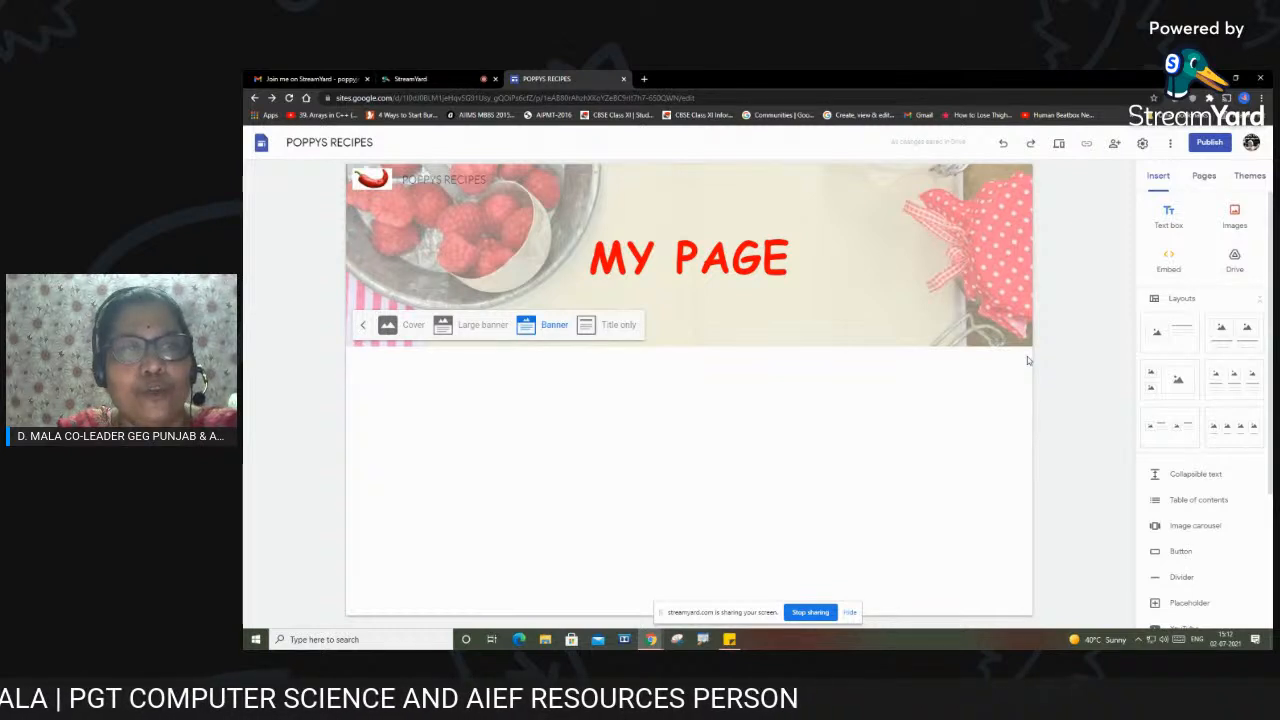
left_click(612, 324)
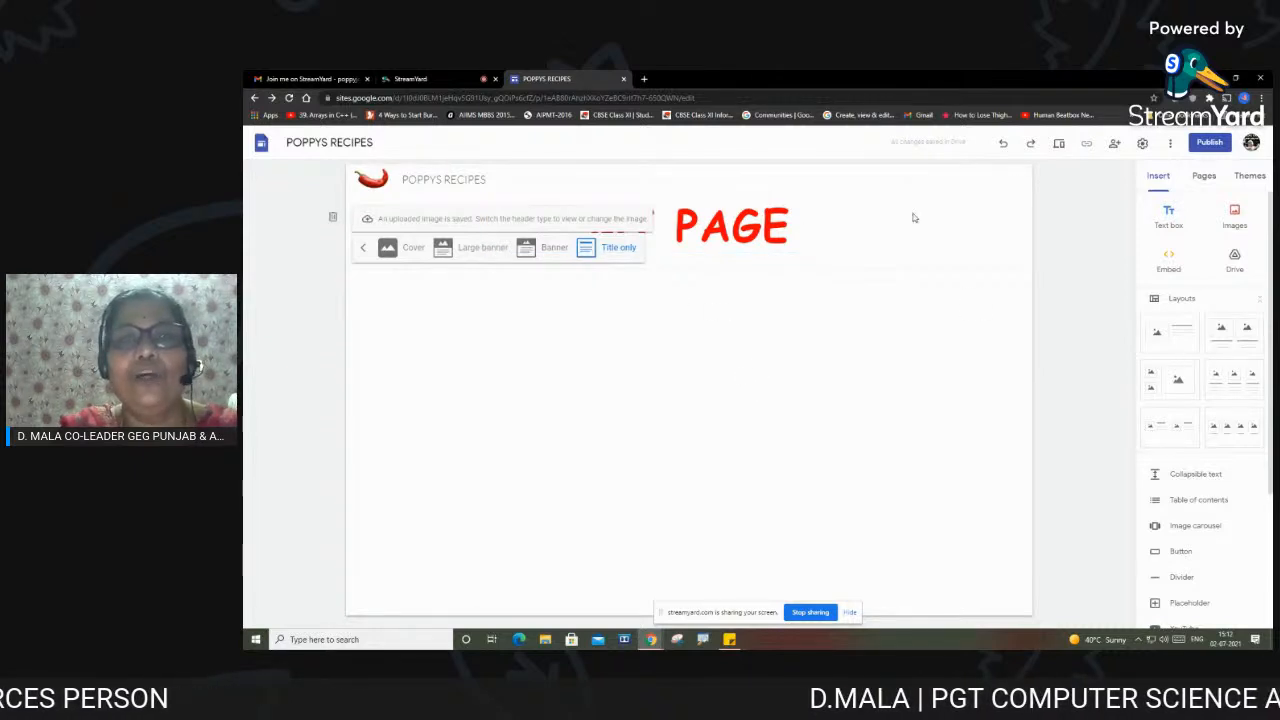
left_click(557, 249)
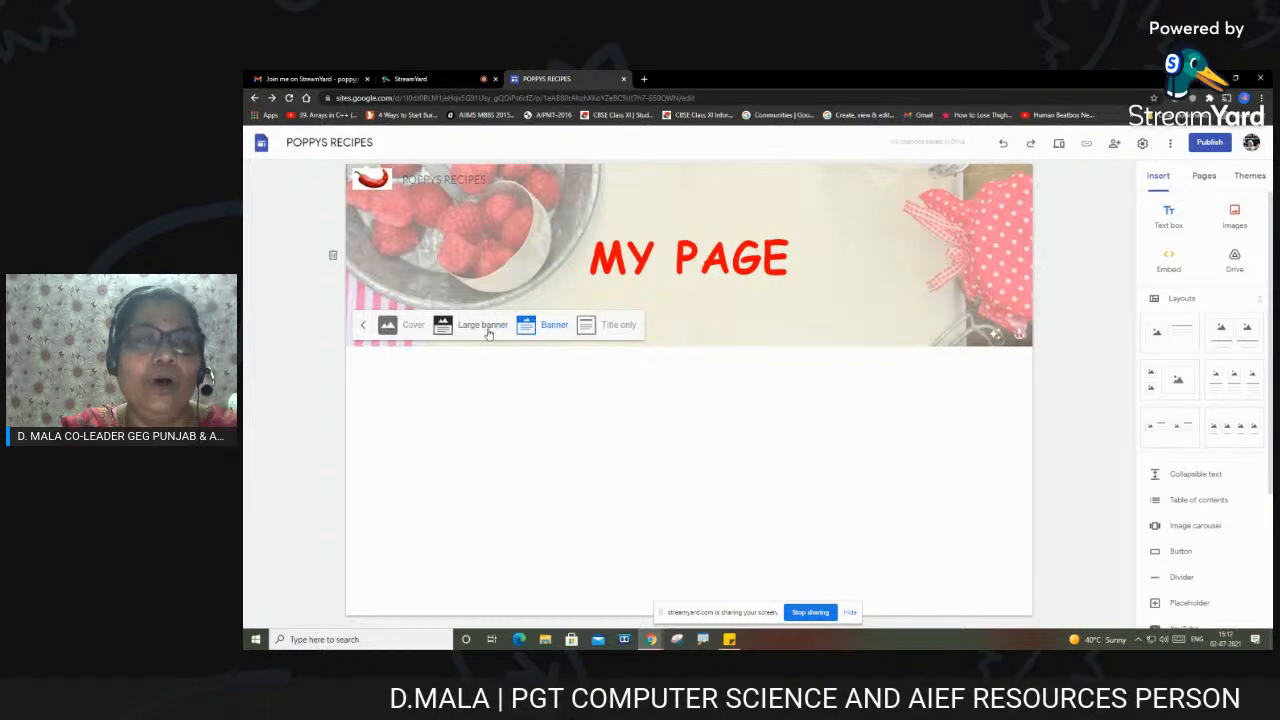
left_click(488, 330)
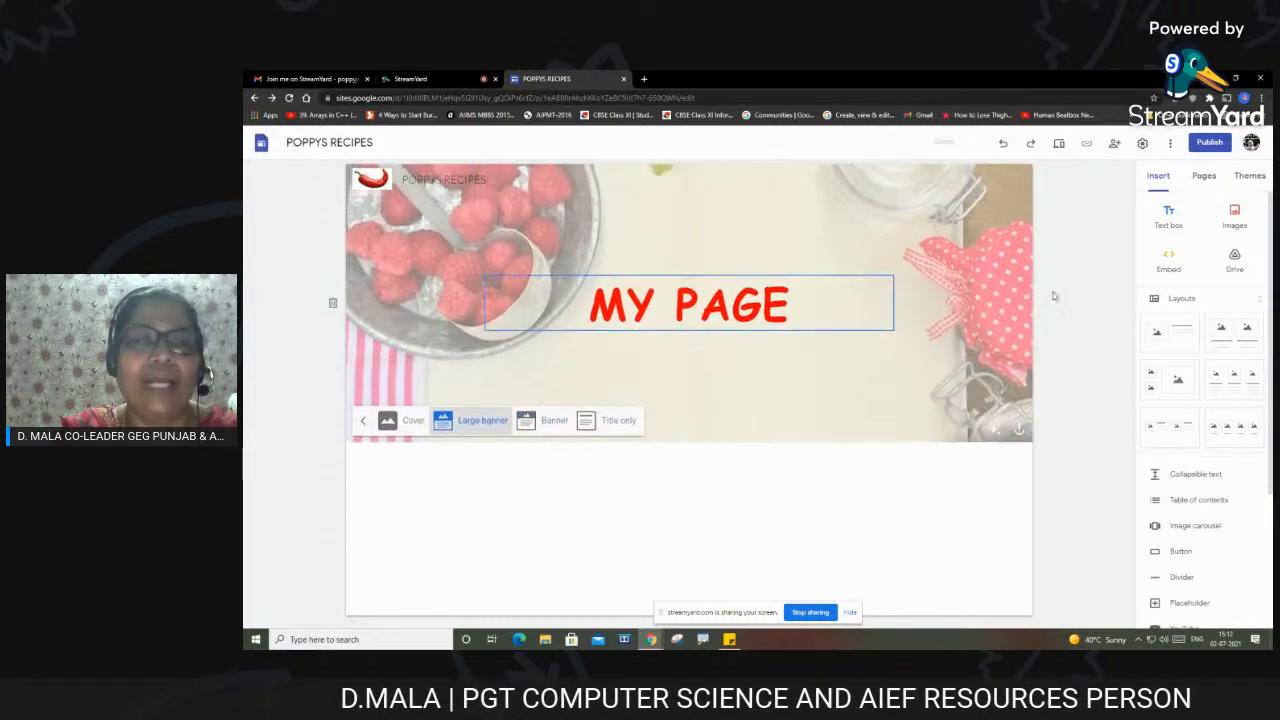
left_click(404, 428)
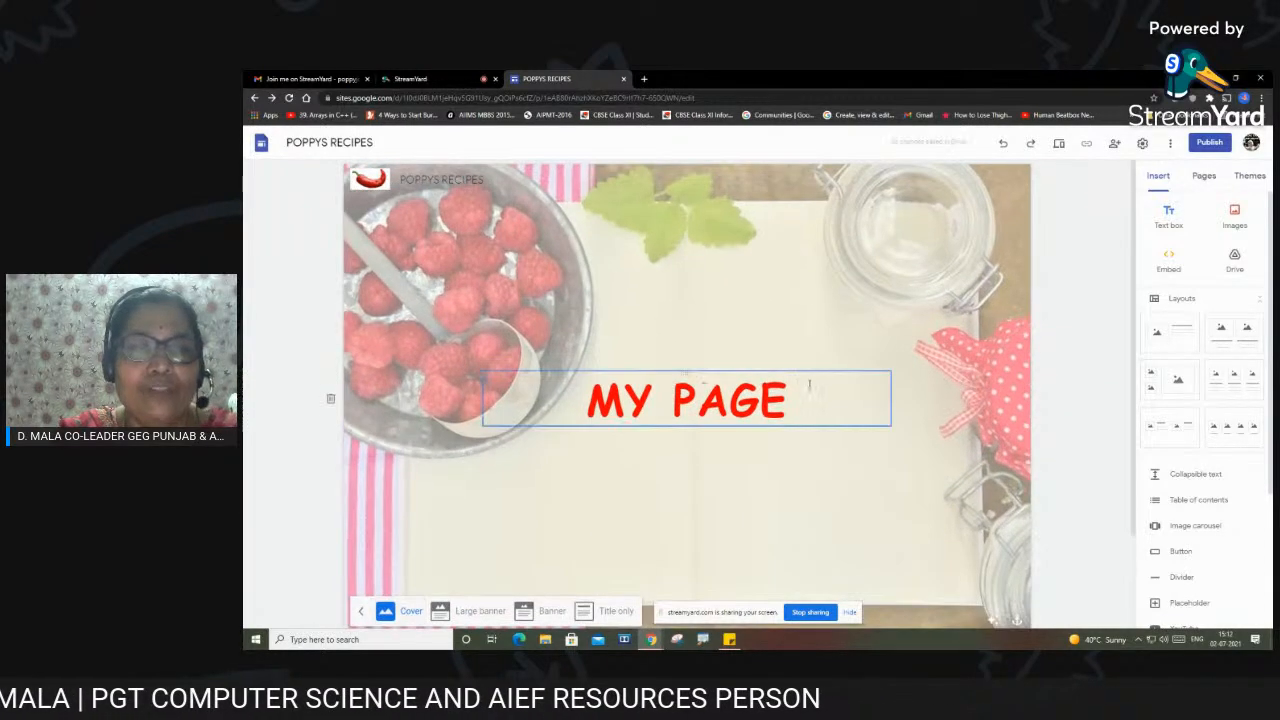
left_click(552, 611)
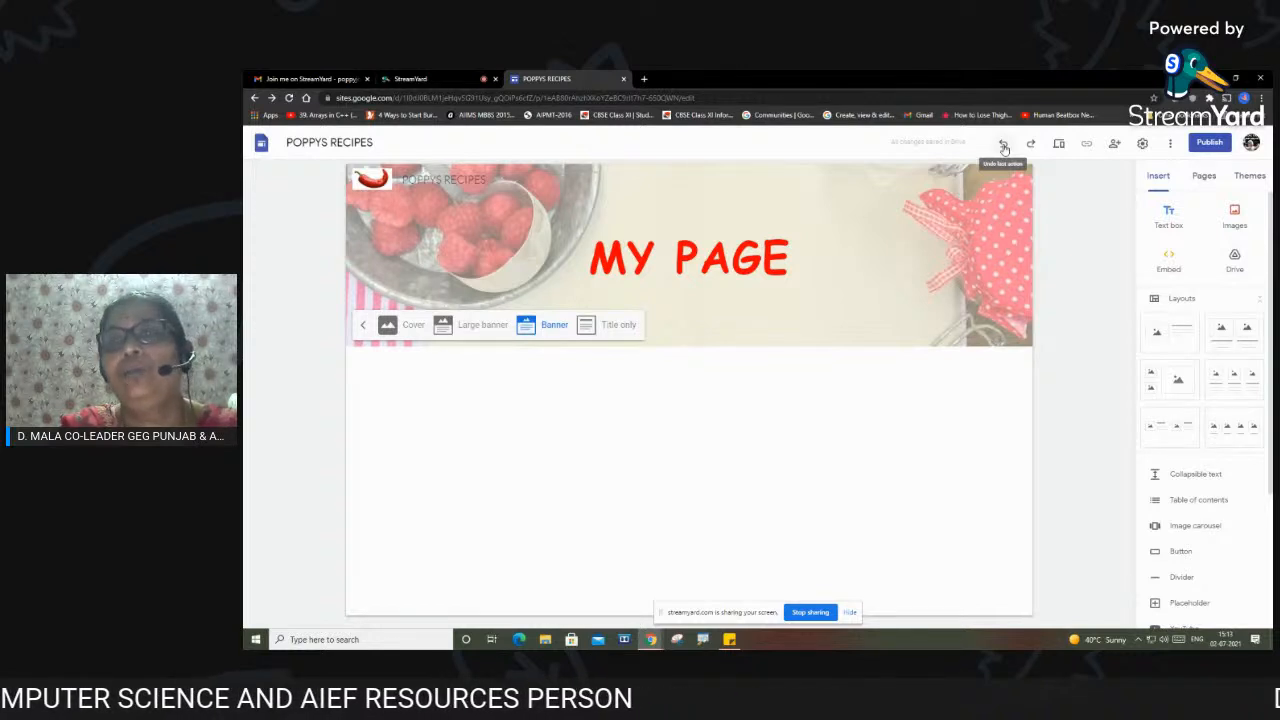
Preview the site at phone, tablet and large screen sizes, and exit the preview
left_click(1059, 145)
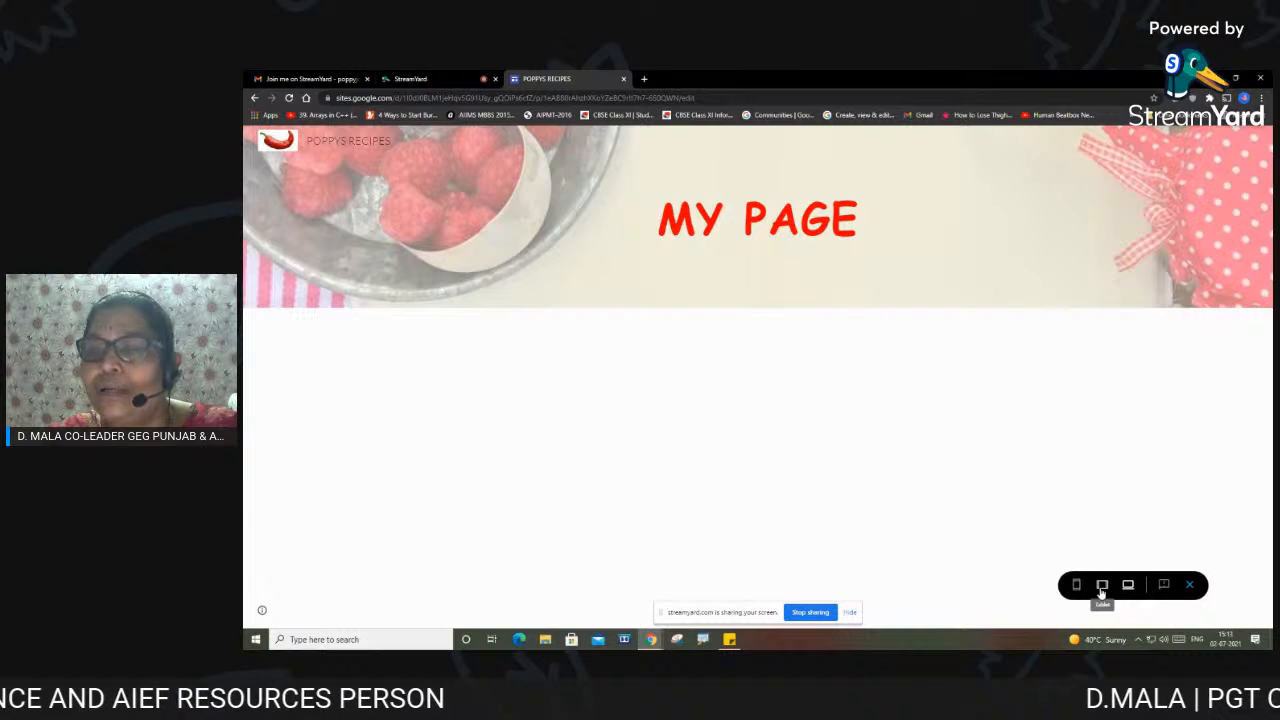
left_click(1076, 590)
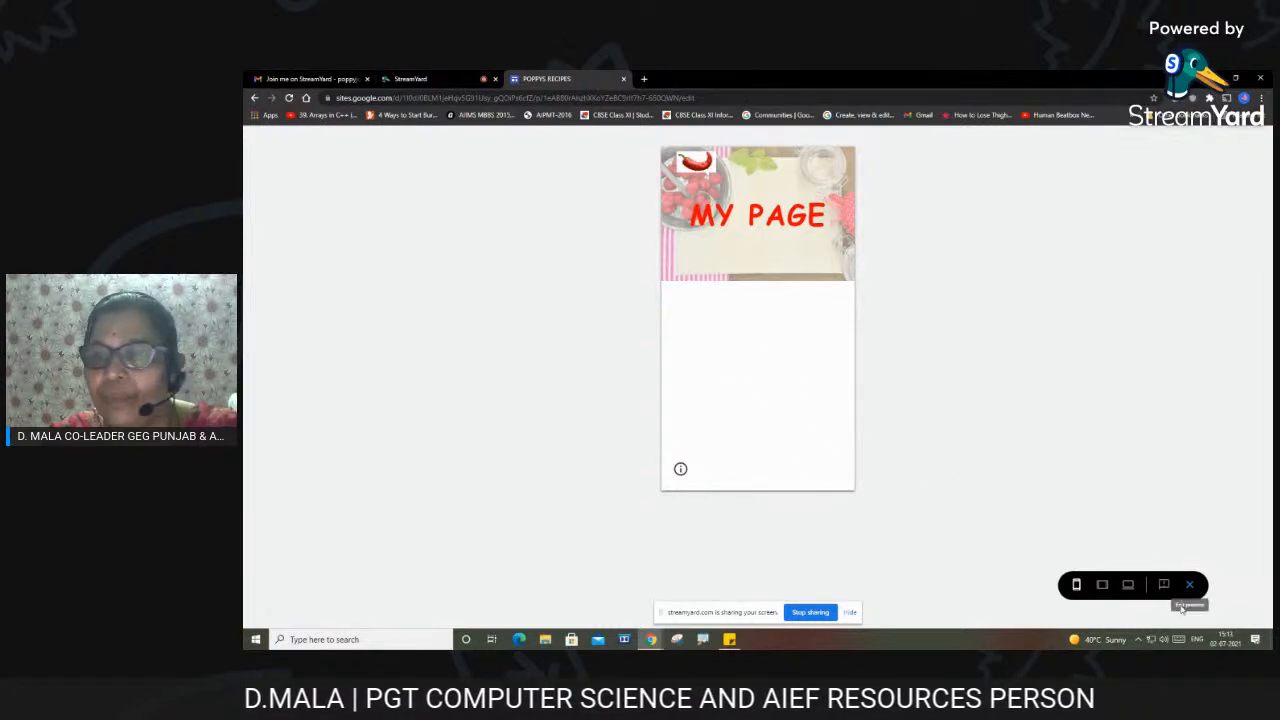
left_click(1101, 586)
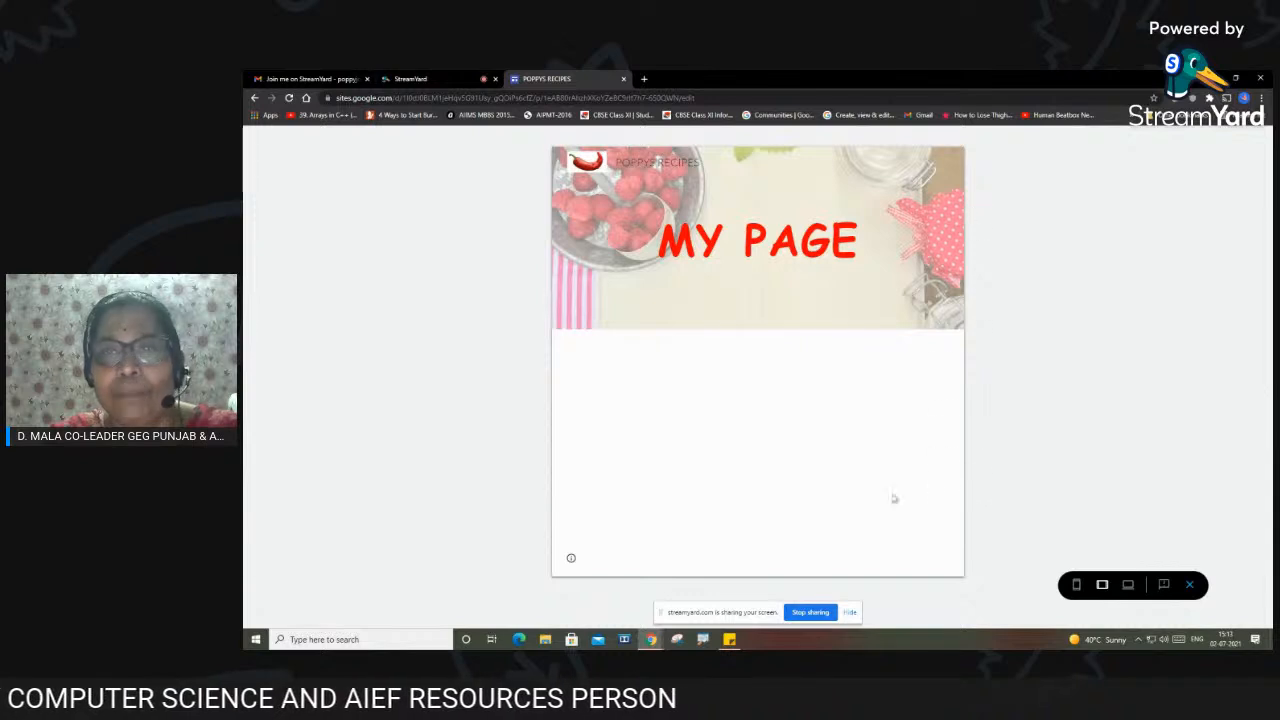
left_click(1128, 585)
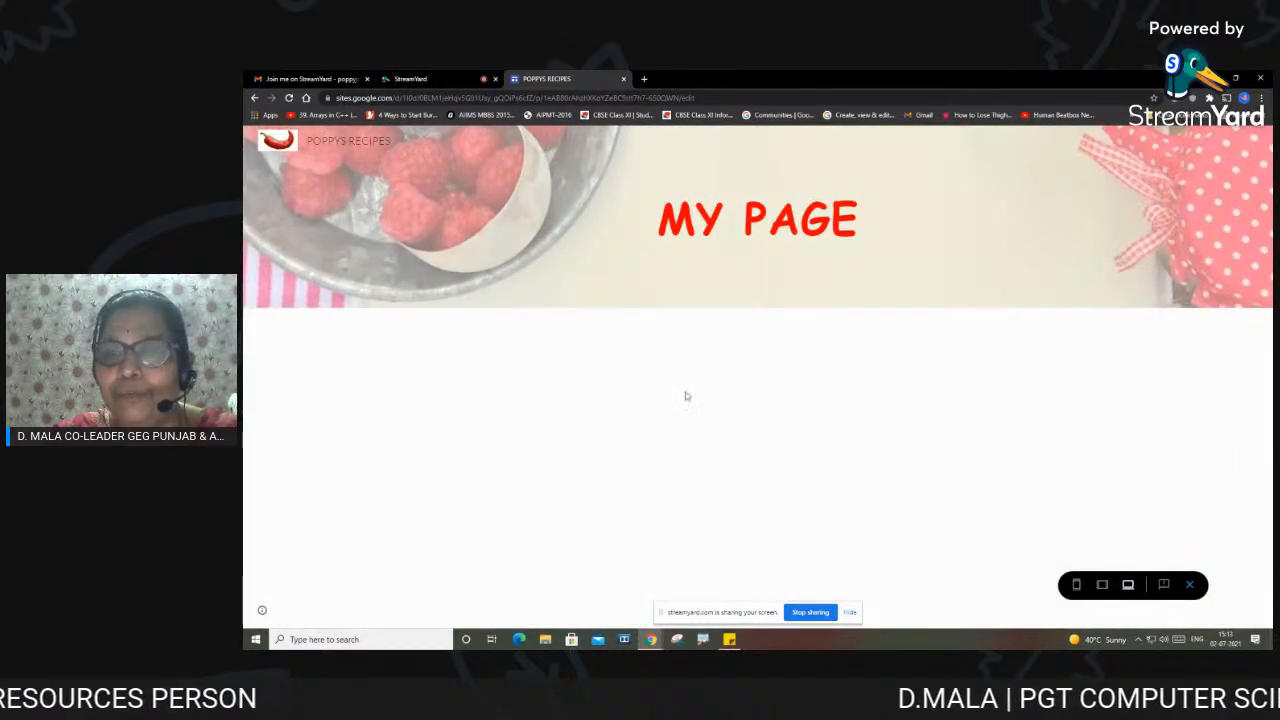
left_click(1189, 587)
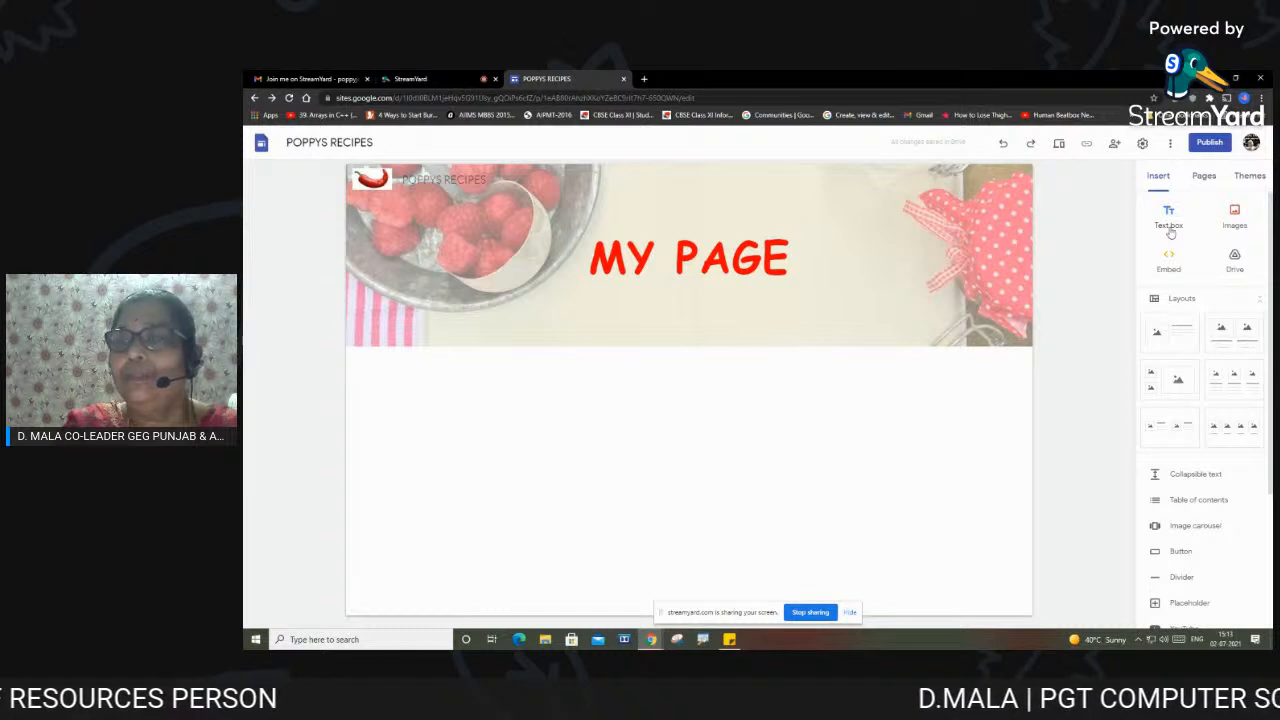
Duplicate the Home page under the name Copy of Home, and delete that copy
left_click(1203, 176)
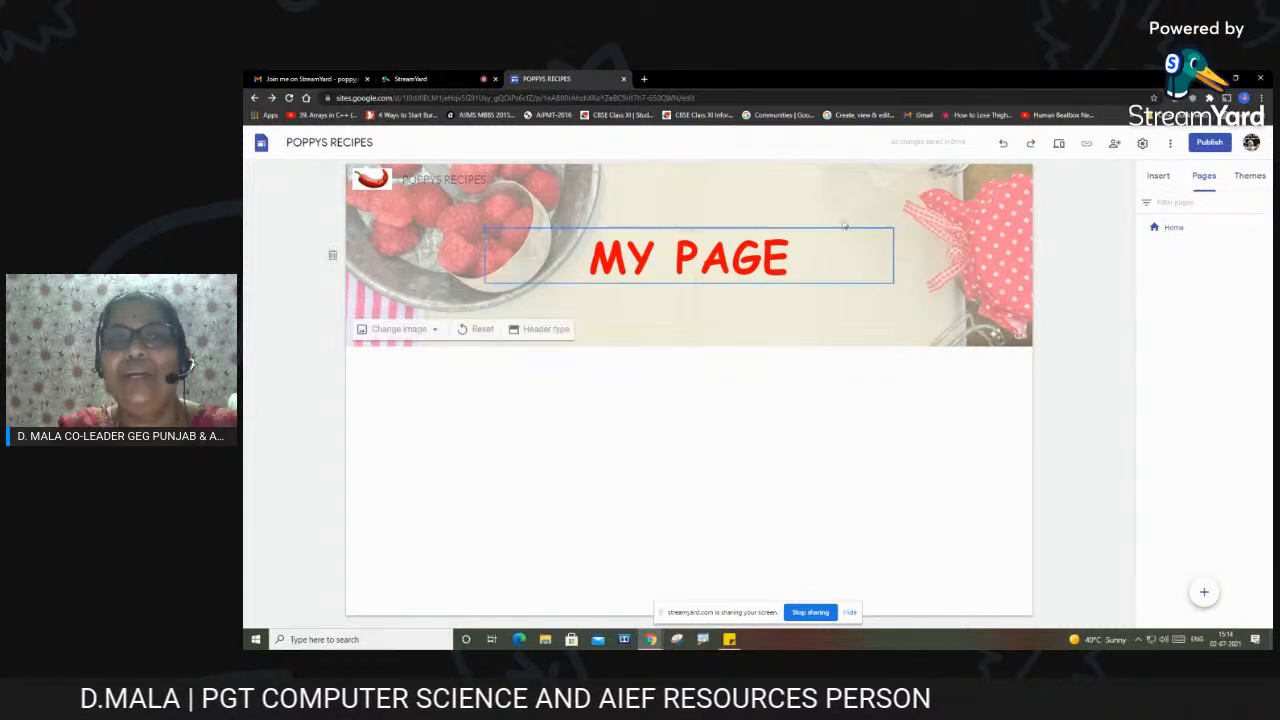
left_click(1265, 228)
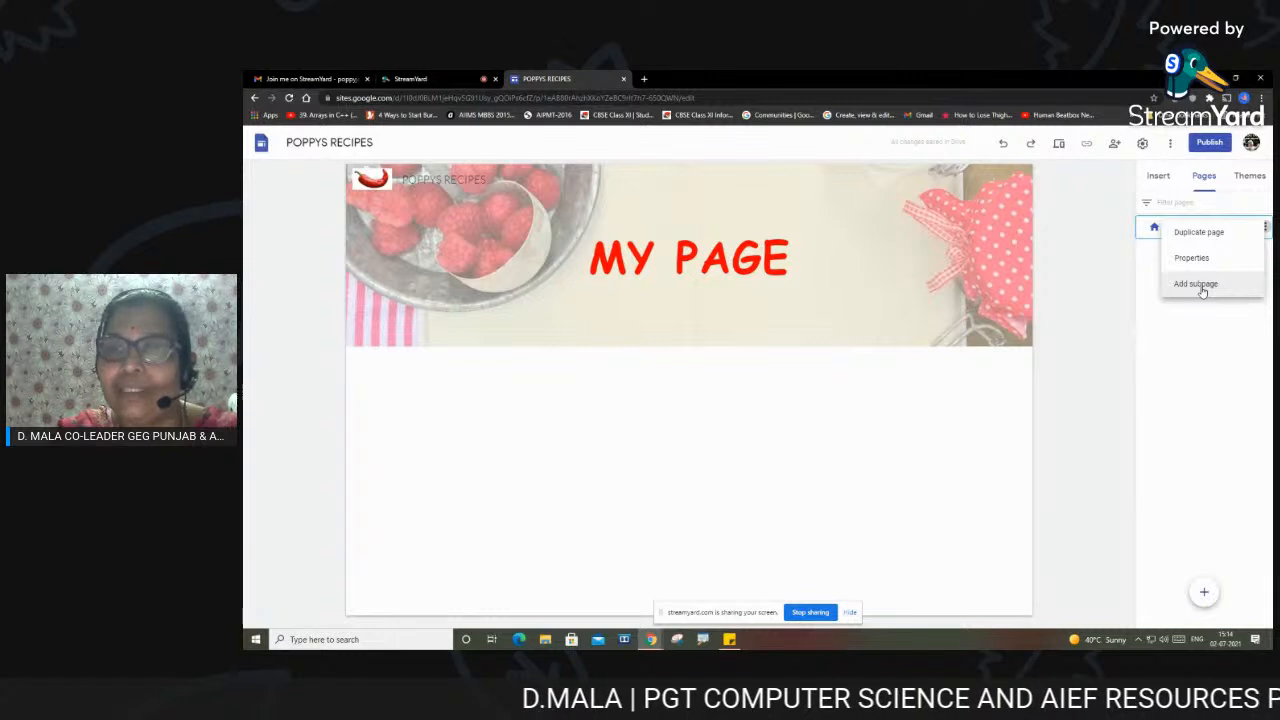
left_click(1197, 233)
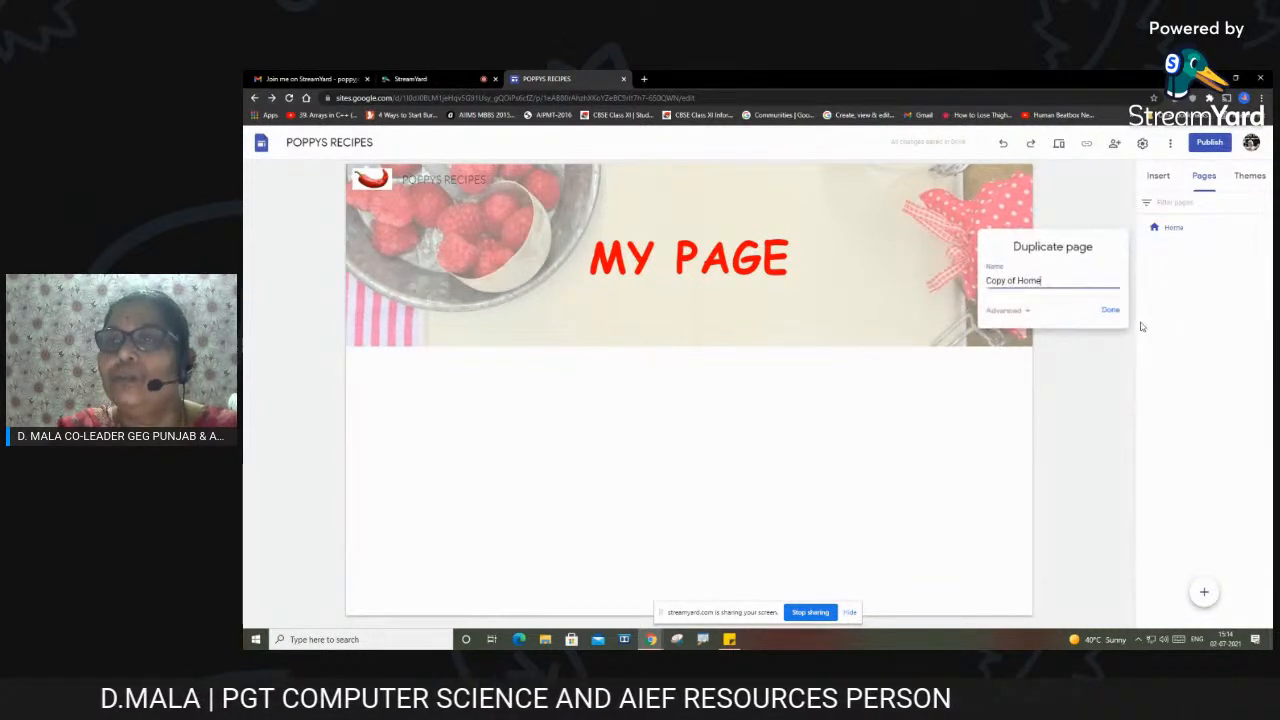
left_click(1110, 311)
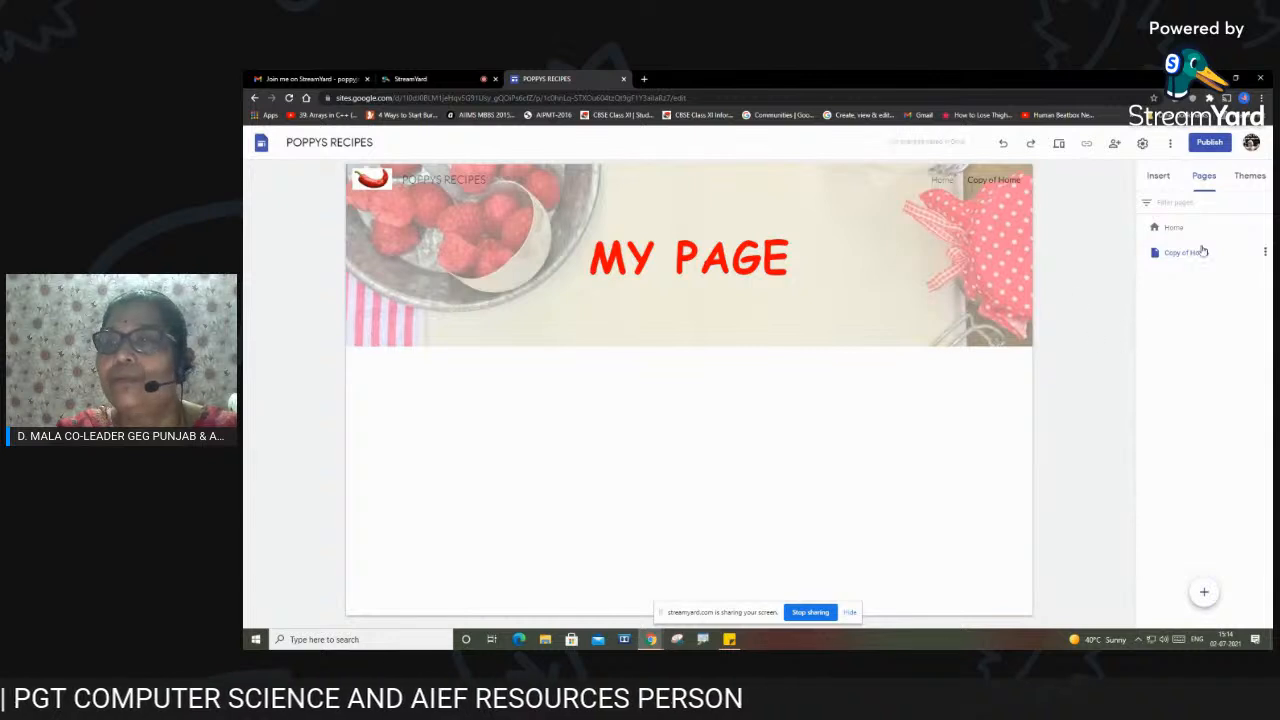
left_click(1265, 253)
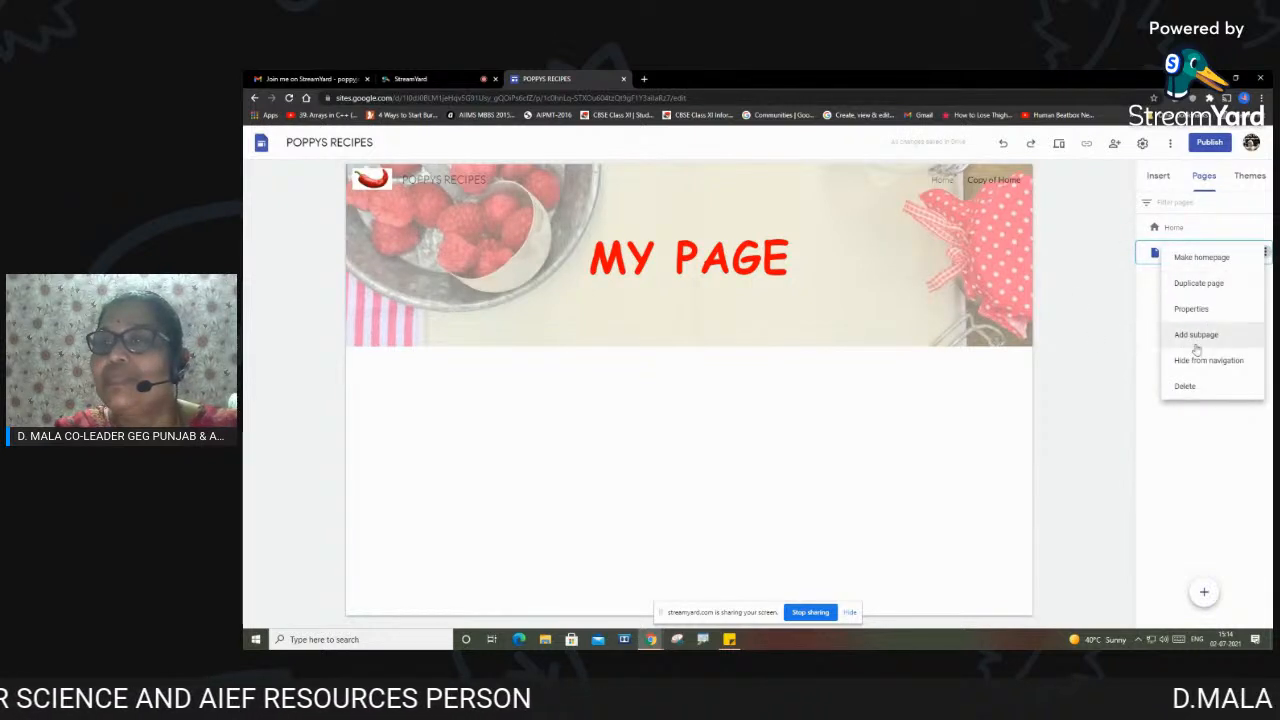
left_click(1188, 386)
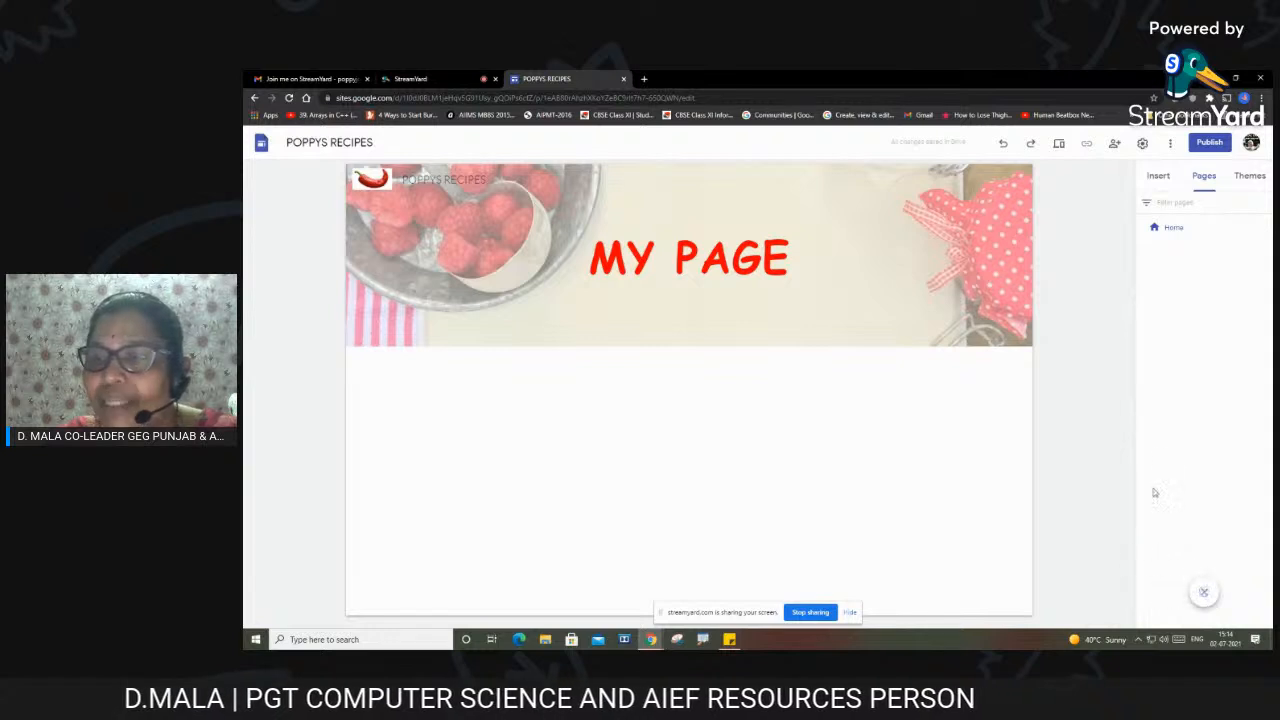
Add new pages named JAPANESE RECIPES and THAILAND RECIPES, and order JAPANESE RECIPES before THAILAND RECIPES
left_click(1206, 594)
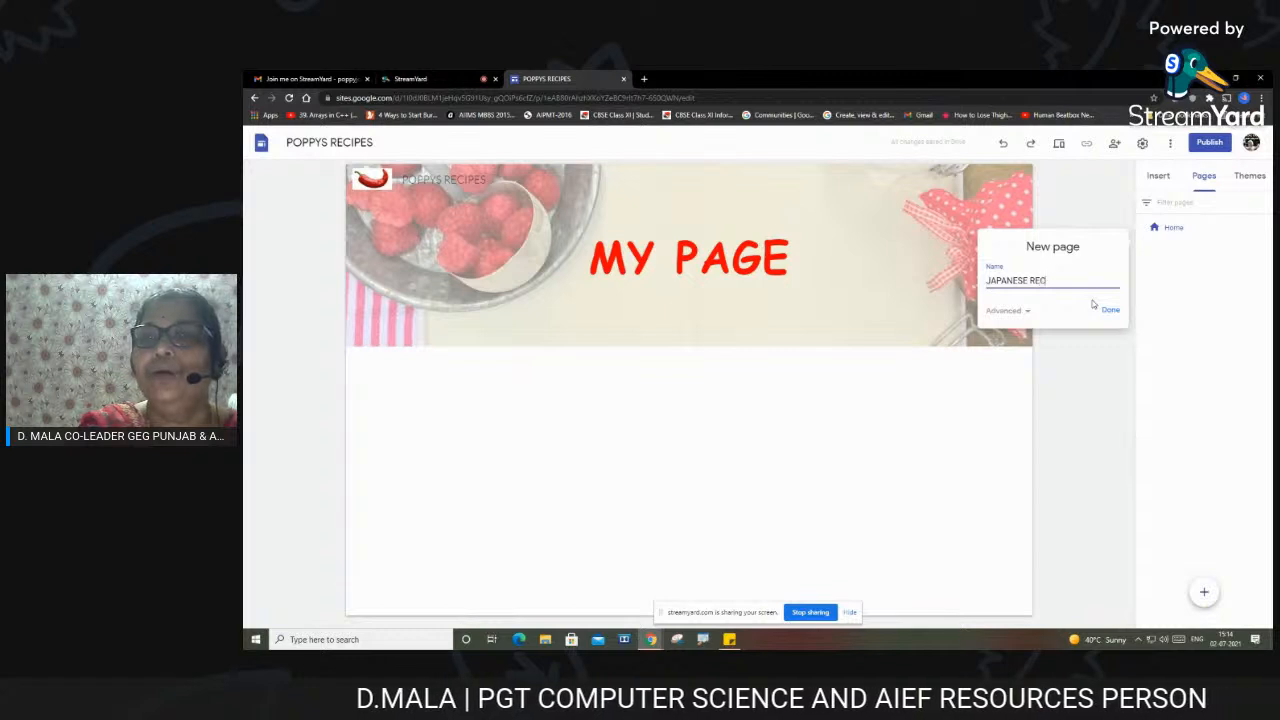
left_click(1110, 310)
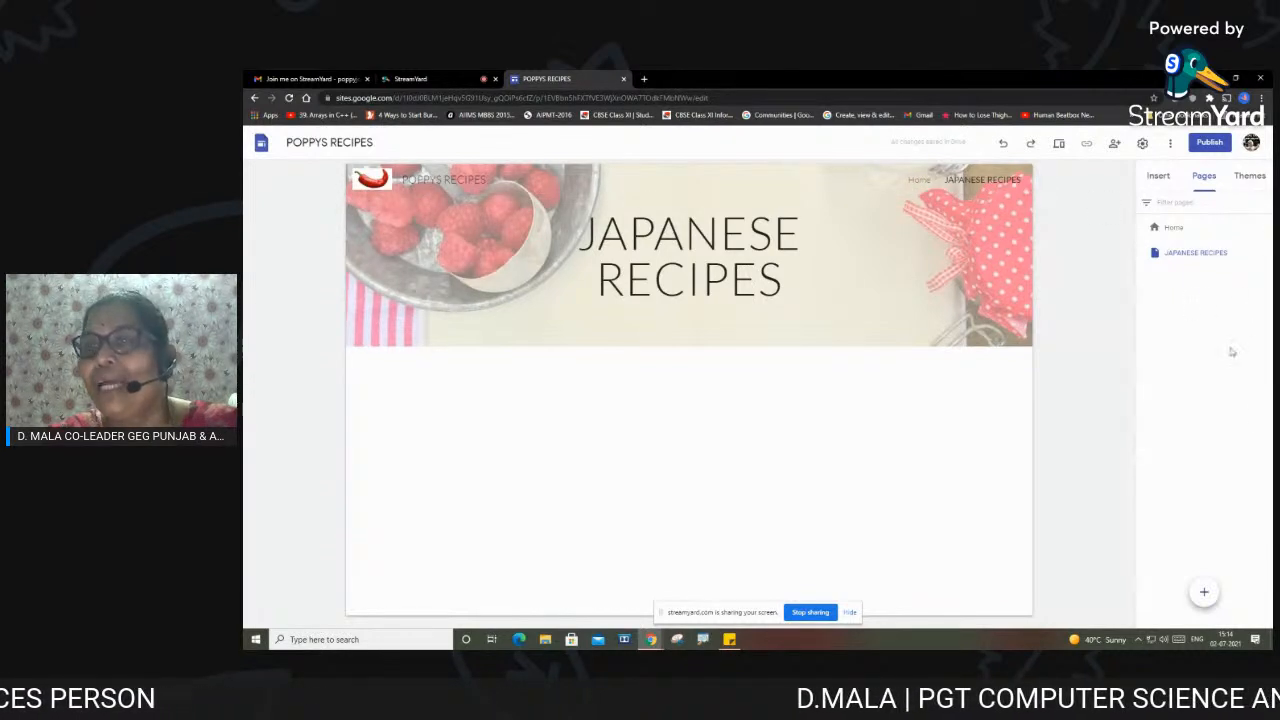
left_click(1205, 594)
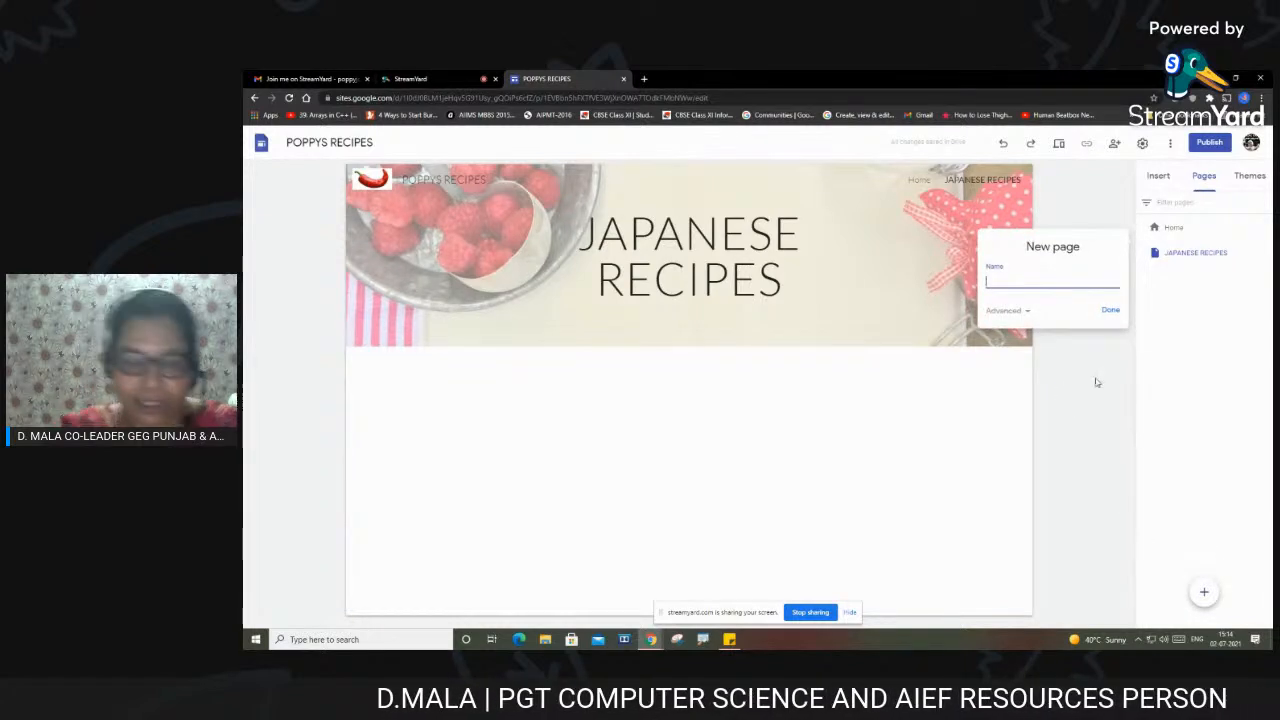
type("TH")
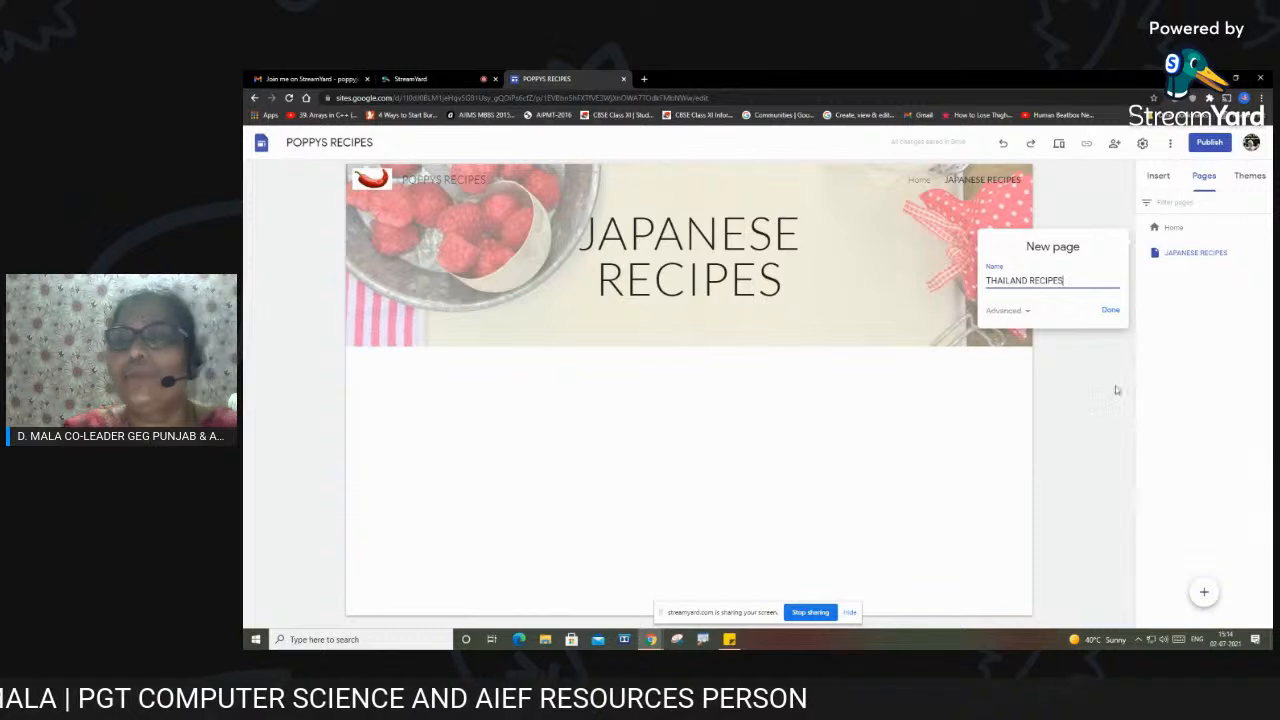
type("AILAND RECIPES")
left_click(1110, 310)
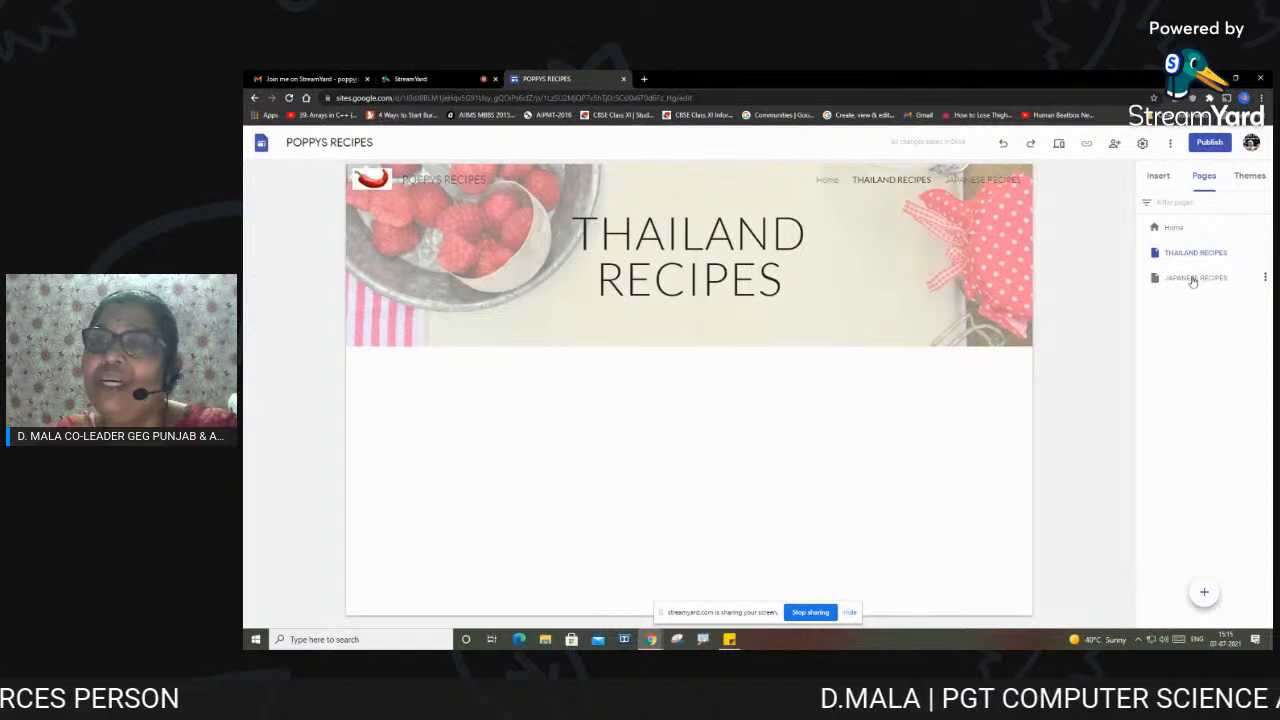
left_click_drag(1192, 282, 1196, 253)
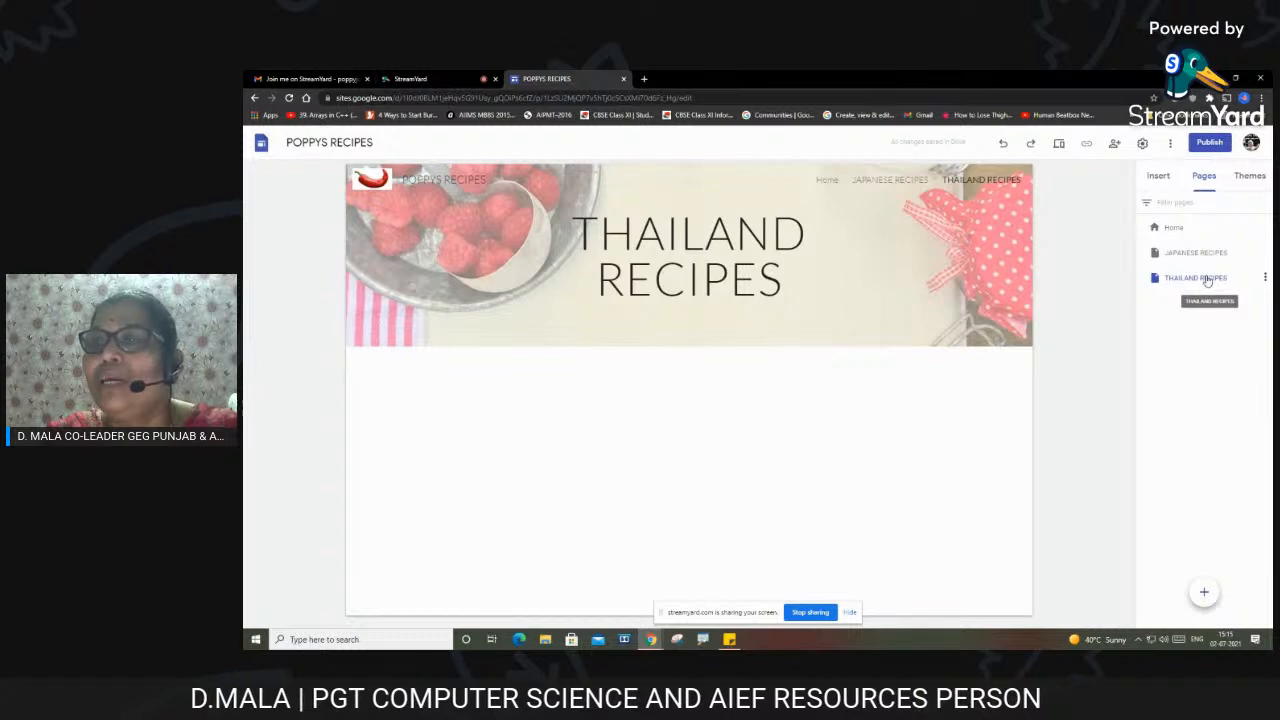
Nest the THAILAND RECIPES page under Home as a subpage, and undo that nesting
left_click_drag(1207, 280, 1193, 230)
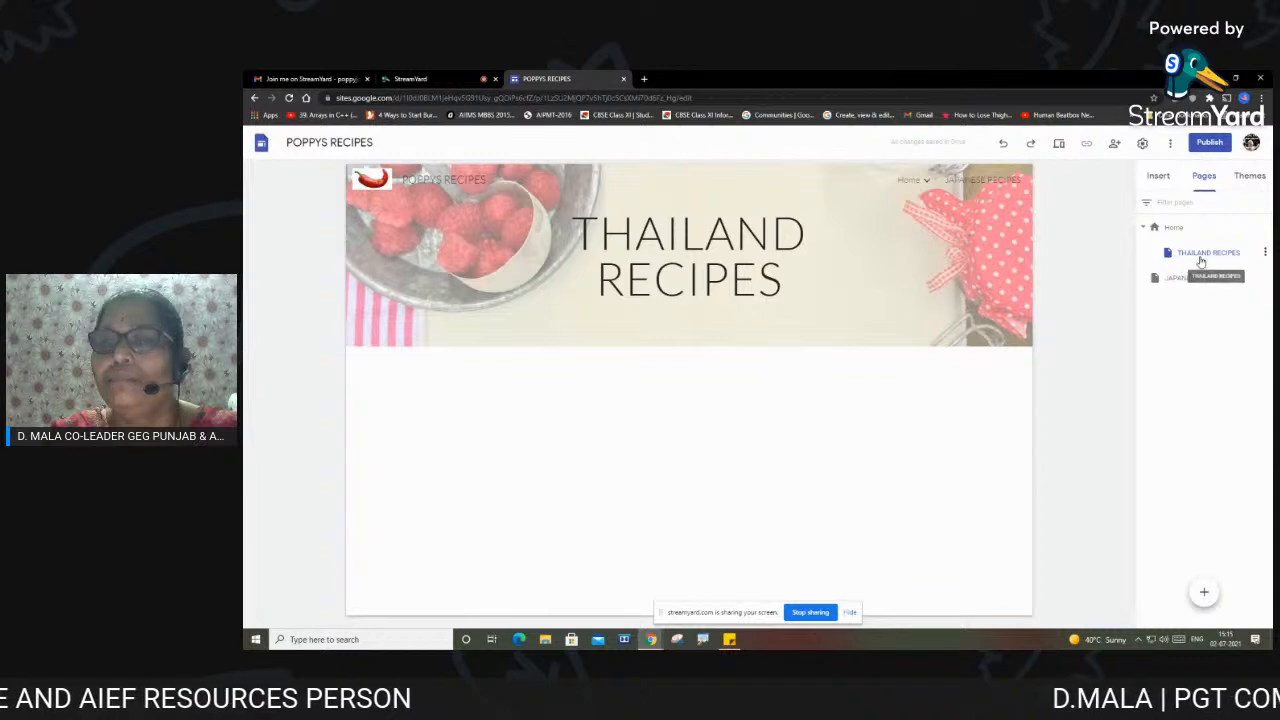
key("ctrl+z")
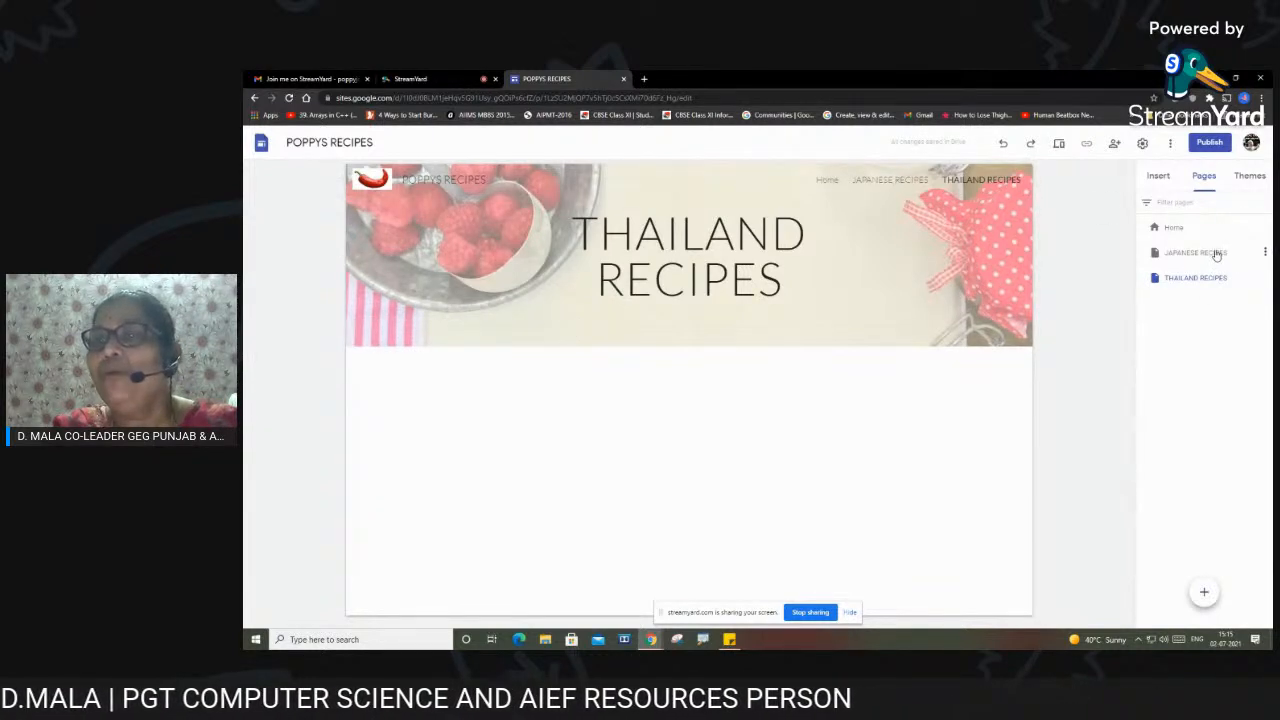
left_click(1265, 253)
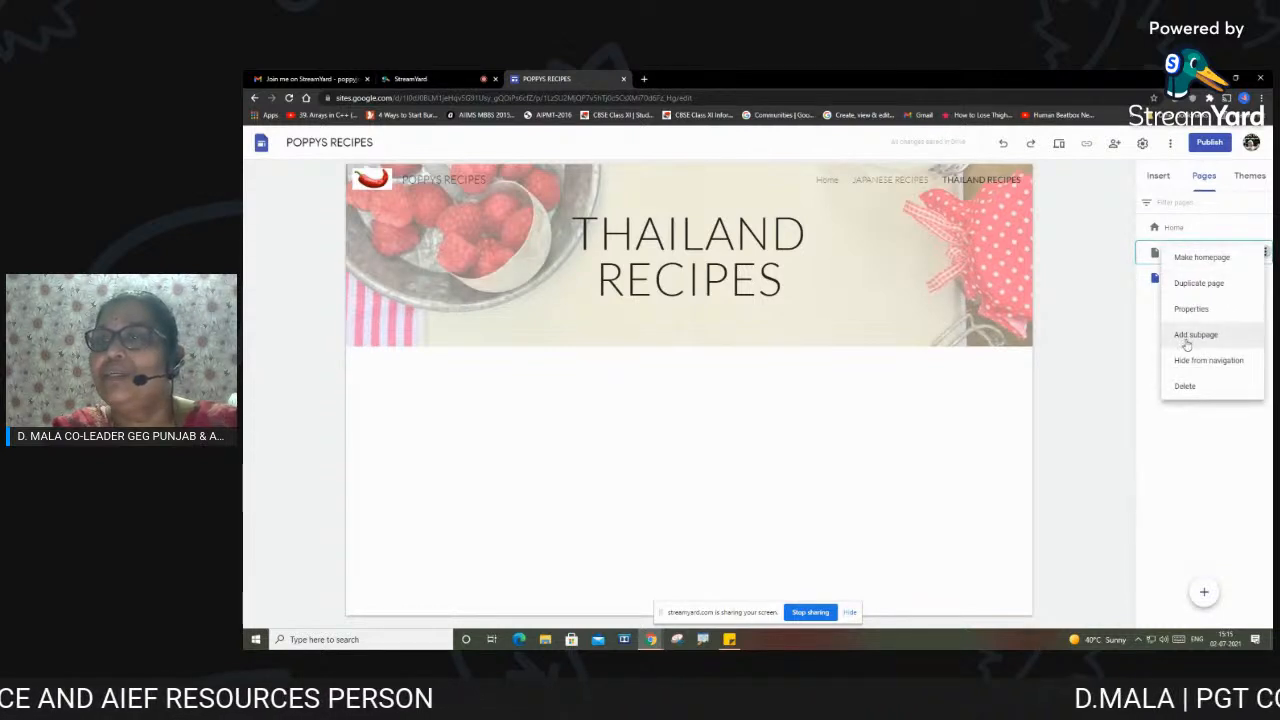
left_click(1115, 349)
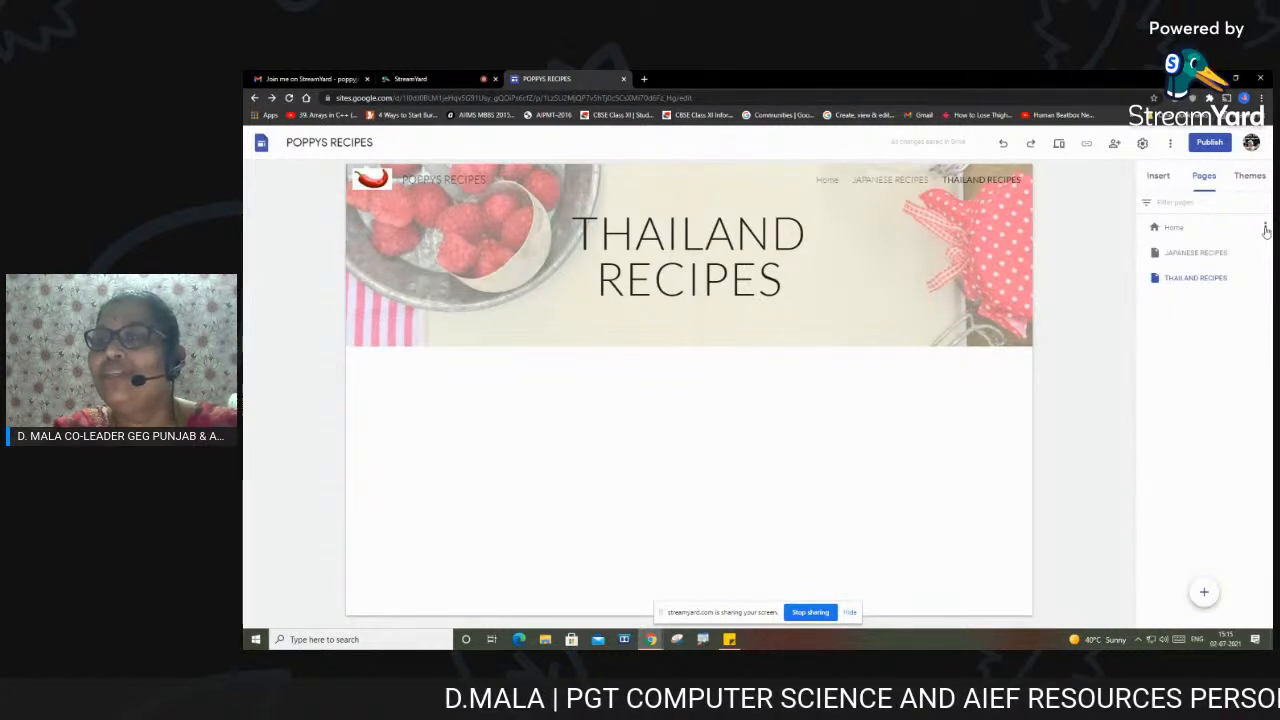
Add a new page named INDIAN RECIPES, and delete that page
left_click(1266, 229)
left_click(1168, 321)
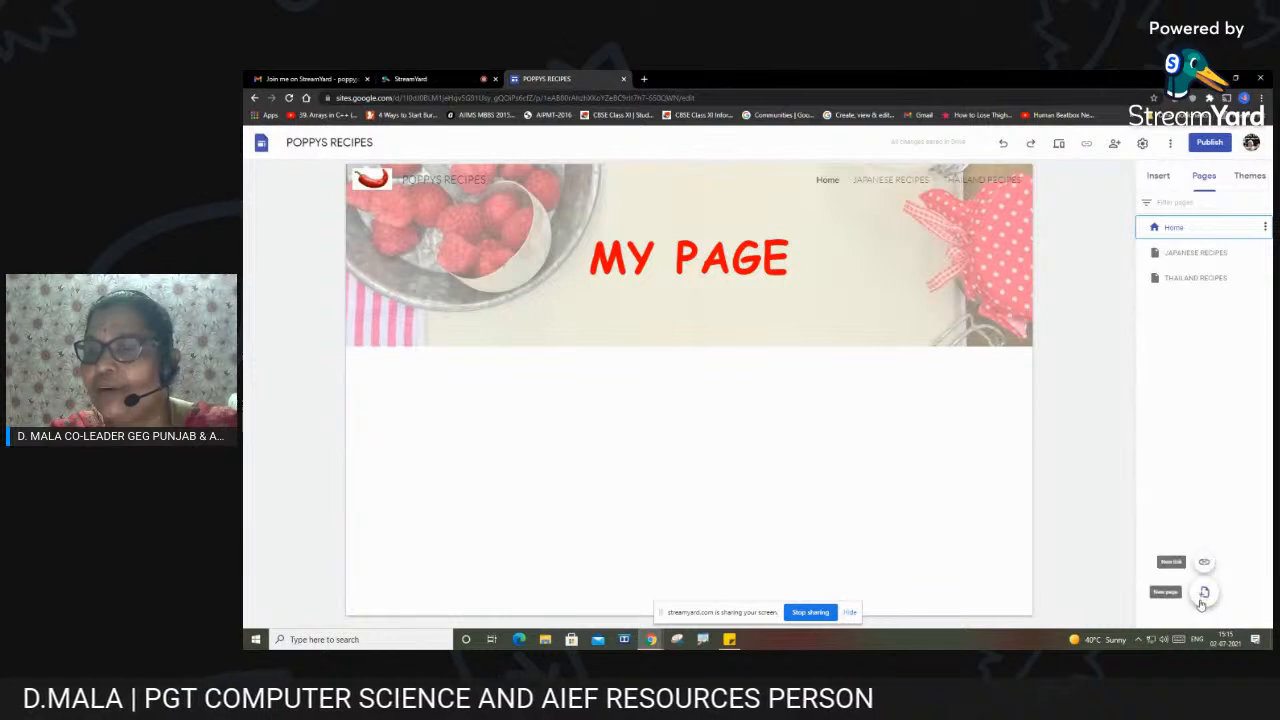
left_click(1204, 594)
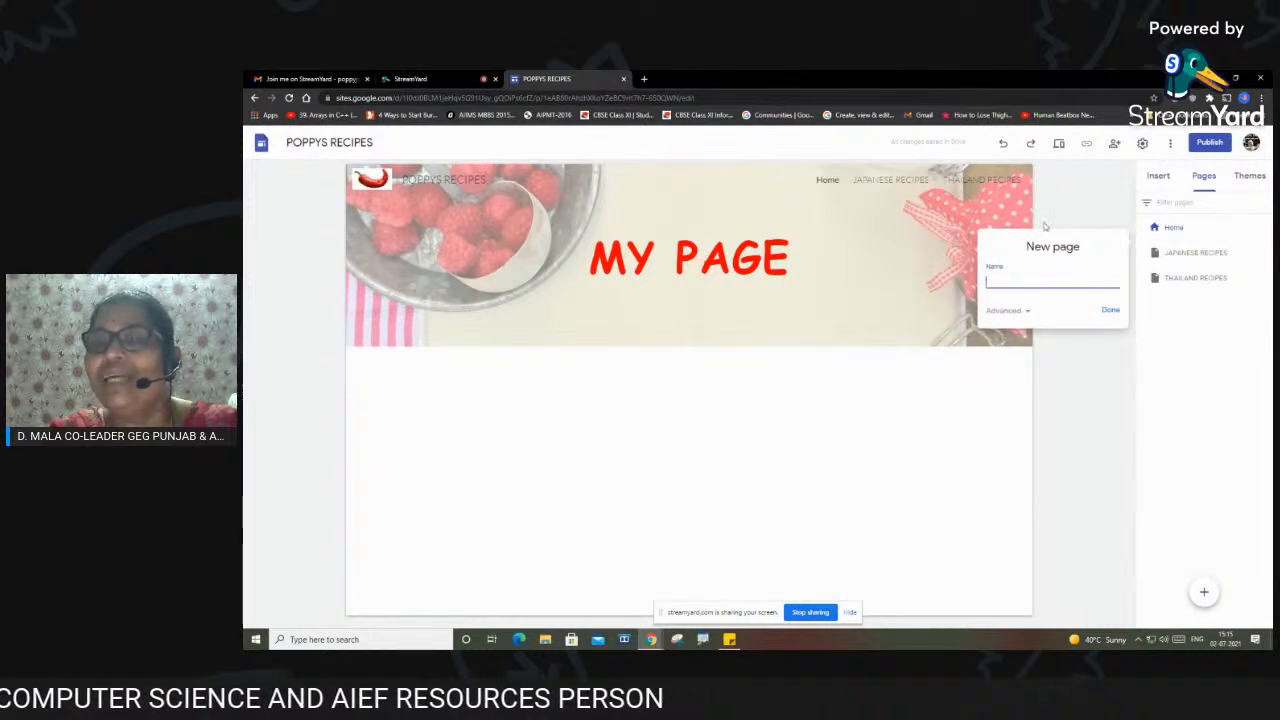
type("INDIAN RECIPES")
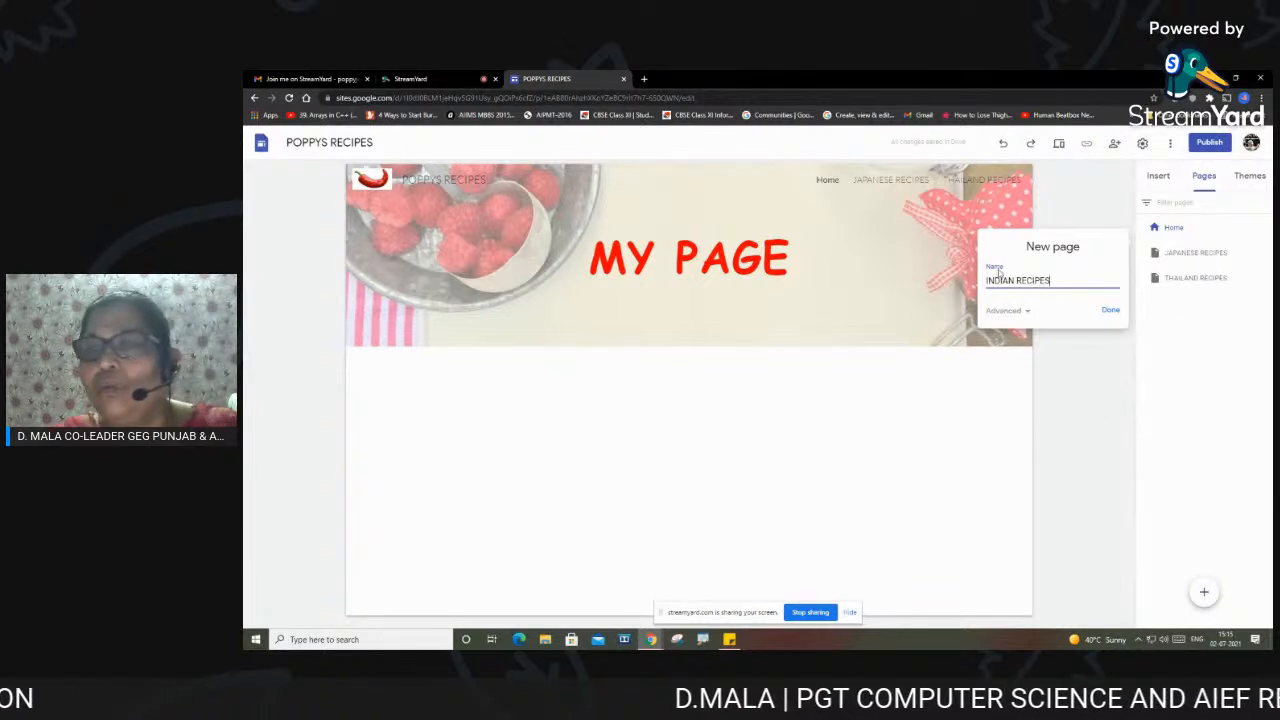
left_click(1110, 310)
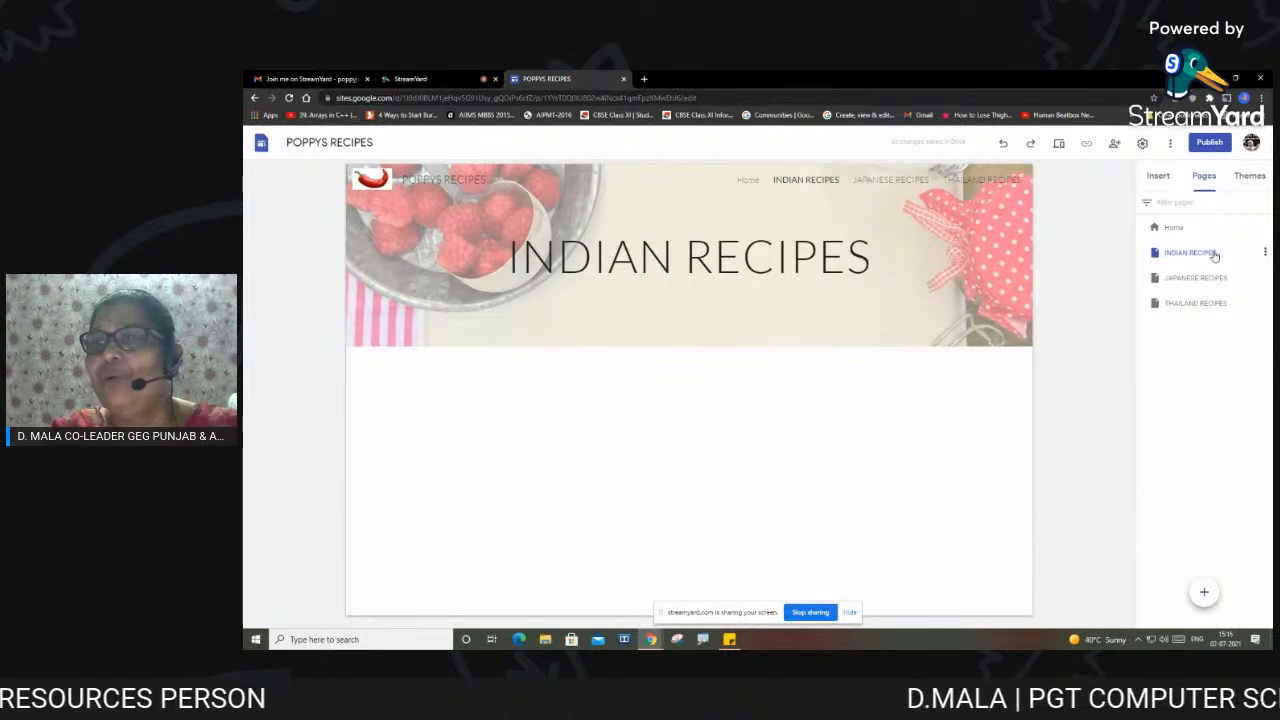
left_click(1266, 253)
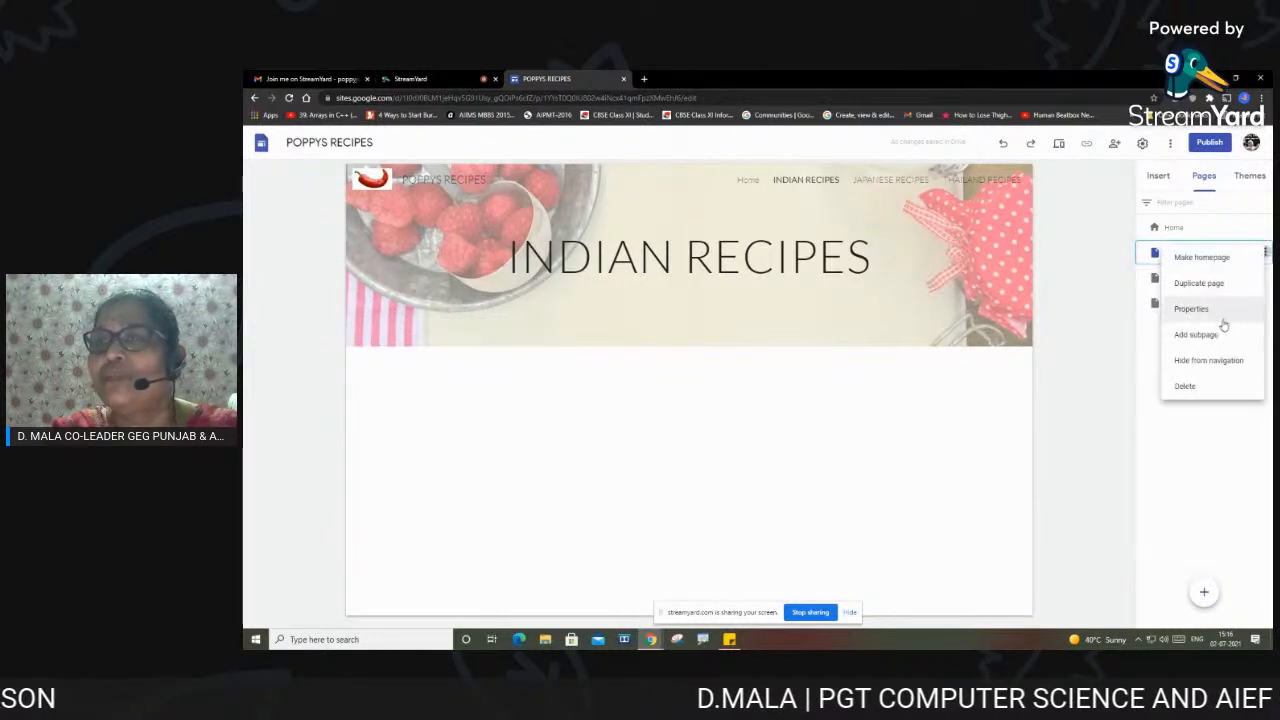
left_click(1215, 387)
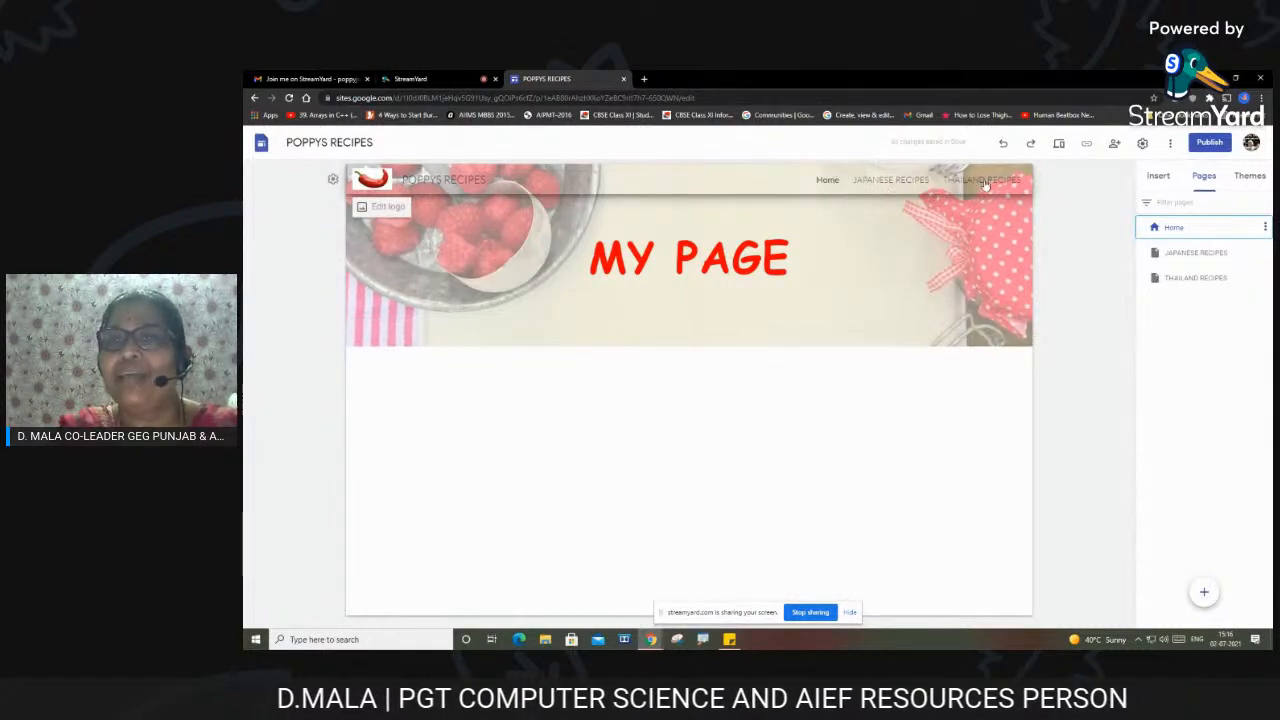
Add a subpage named SUSHI under the JAPANESE RECIPES page
left_click(1266, 254)
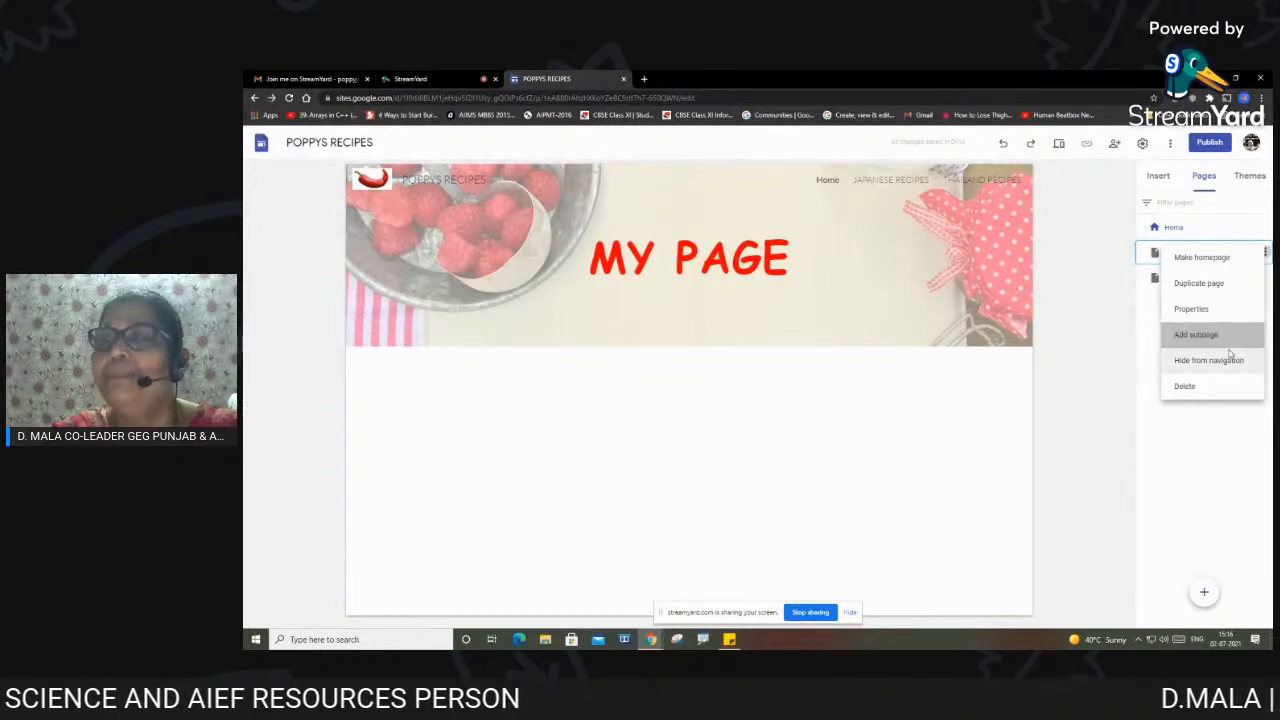
left_click(1212, 338)
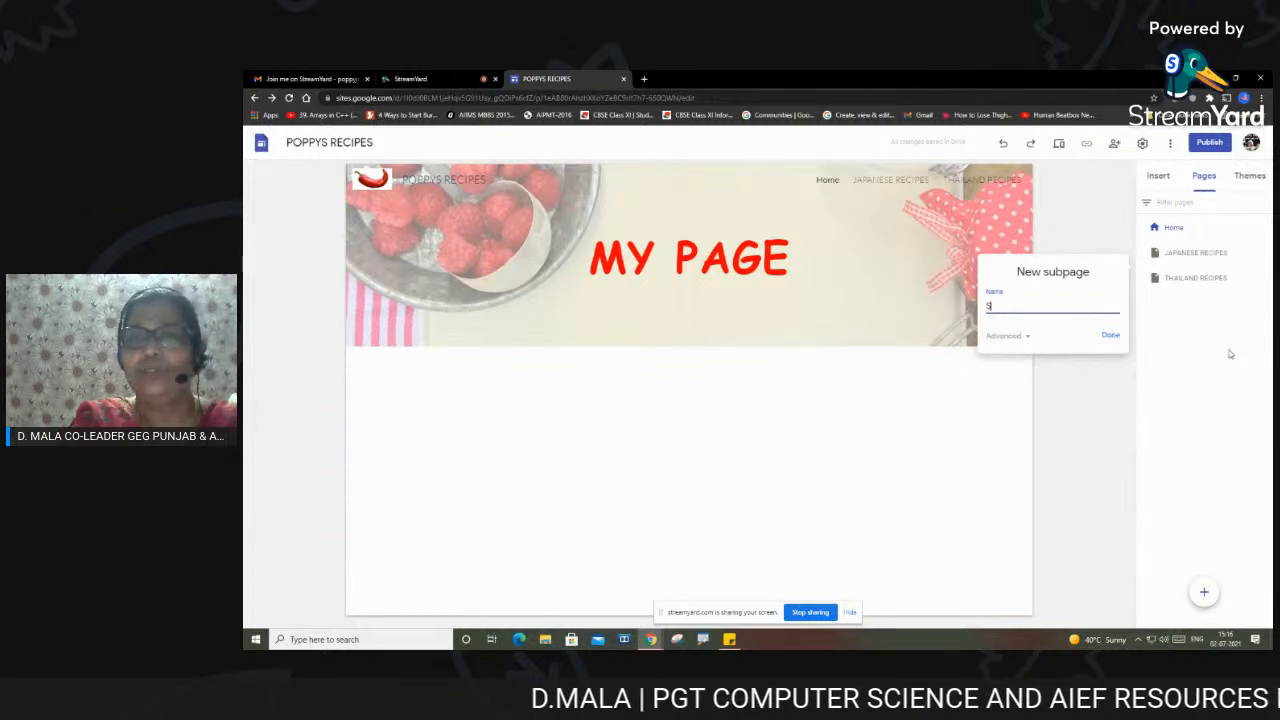
type("SUSHI")
left_click(1110, 335)
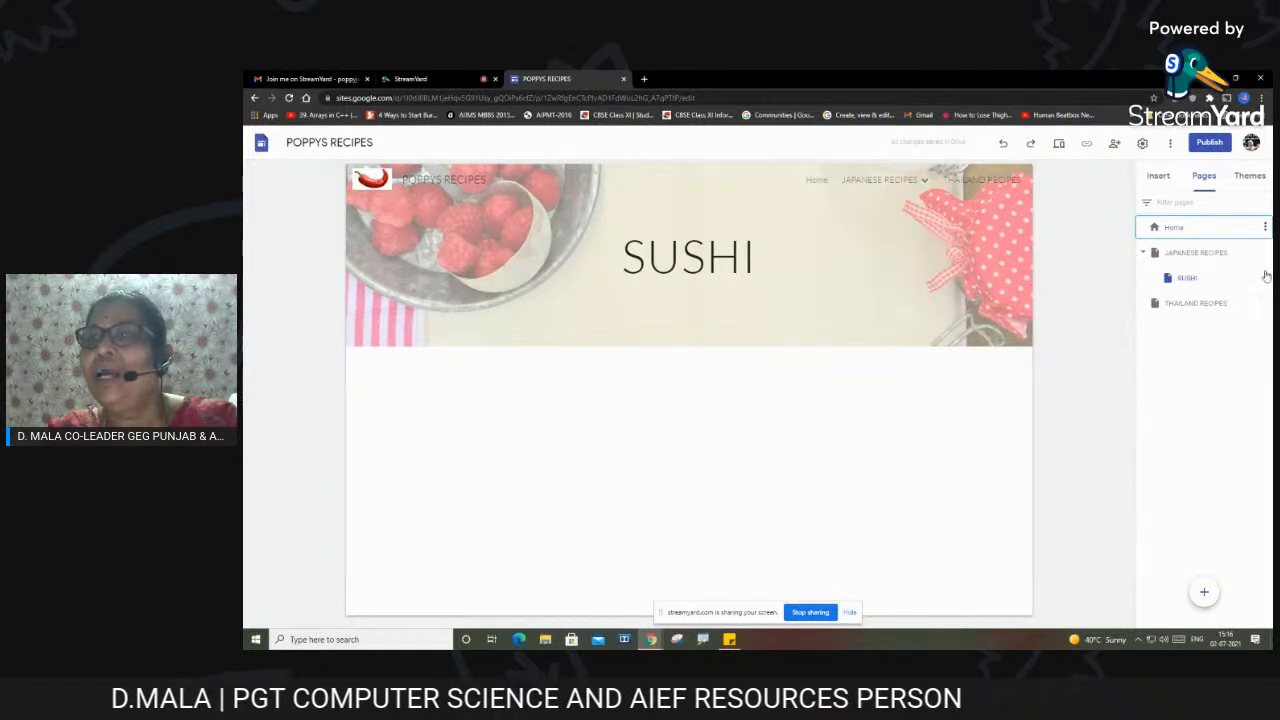
Add a second subpage named YAKITORI under JAPANESE RECIPES, and check the subpages in the site's navigation bar
left_click(1265, 252)
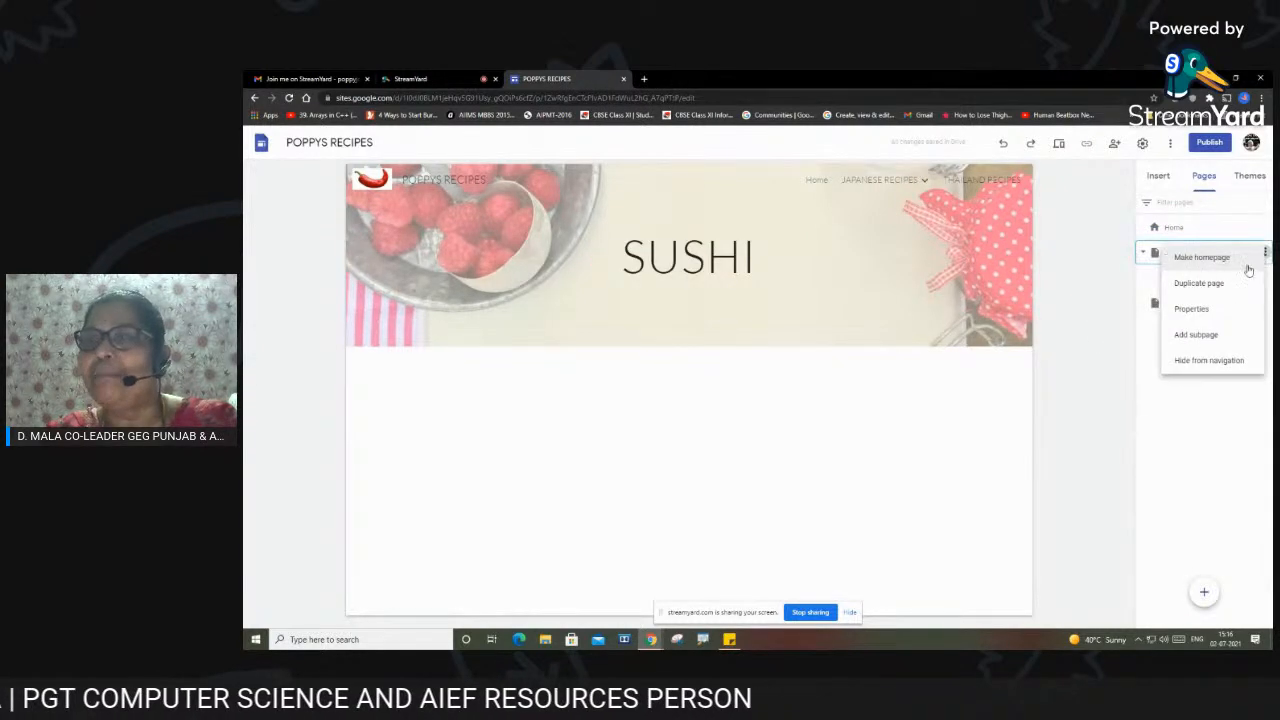
left_click(1199, 336)
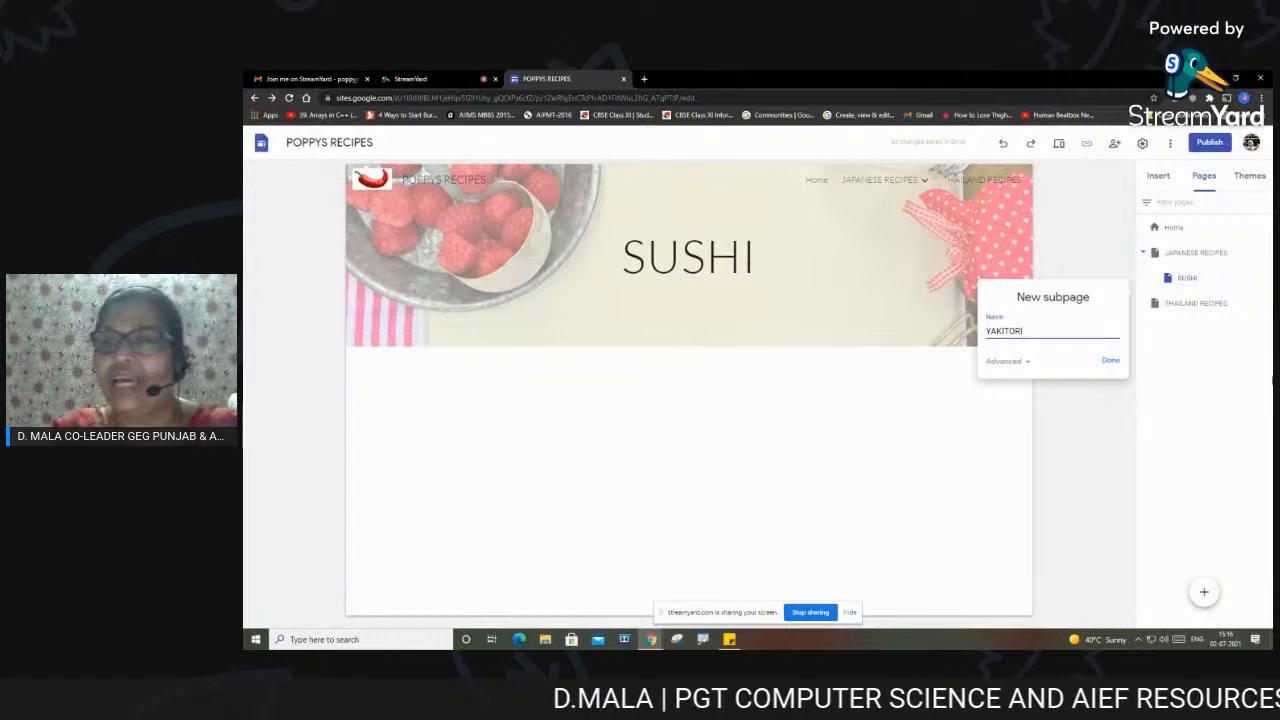
left_click(1111, 362)
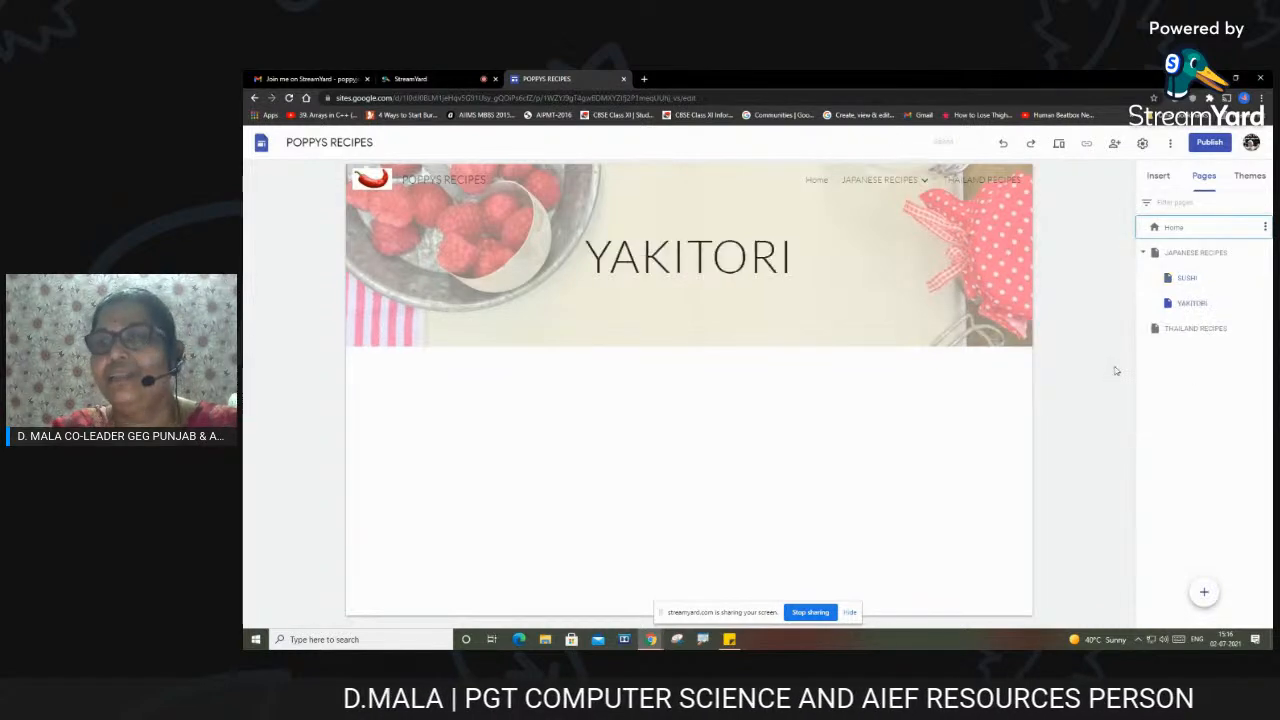
mouse_move(909, 197)
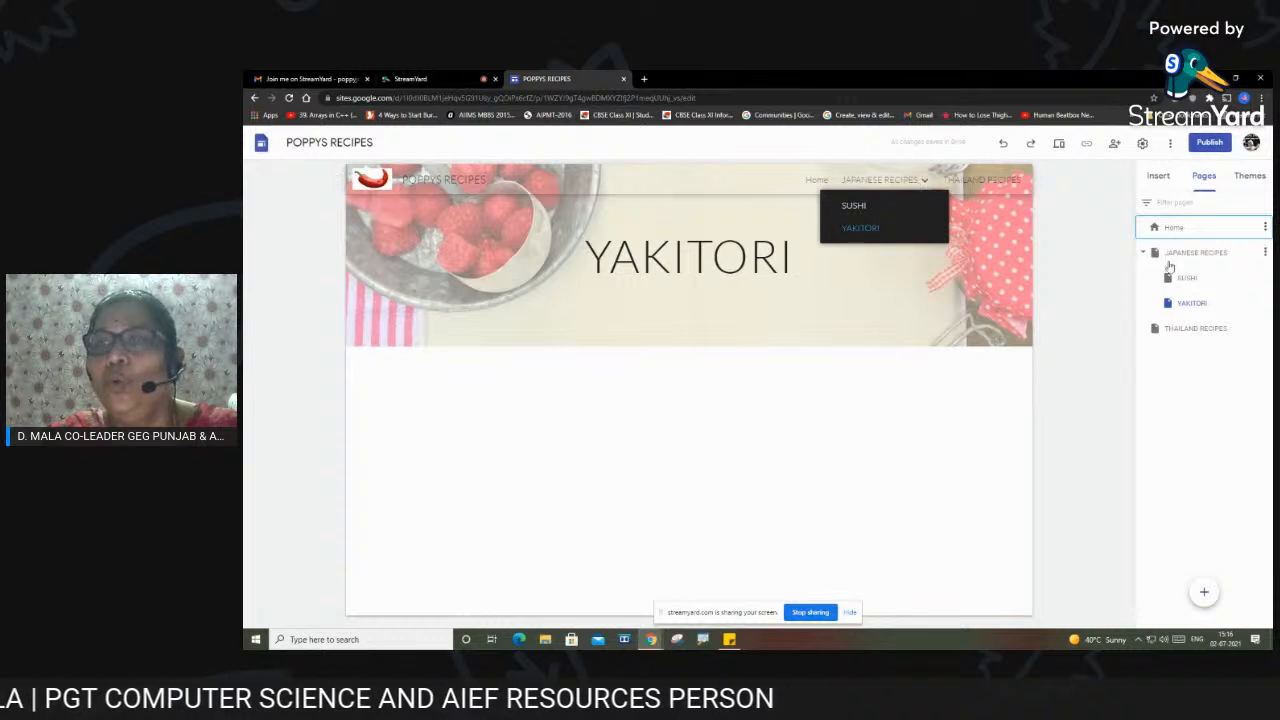
left_click(925, 184)
left_click(925, 184)
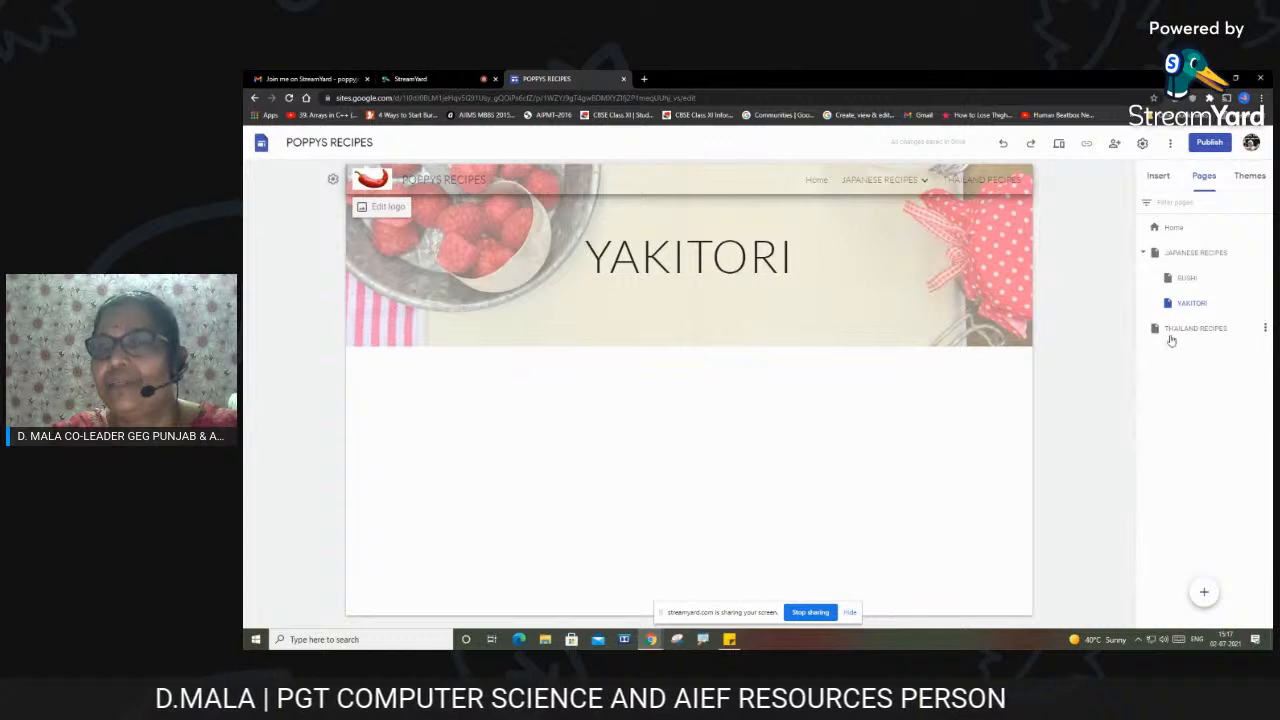
Add a subpage named KHAOSUEY under the THAILAND RECIPES page
left_click(1266, 330)
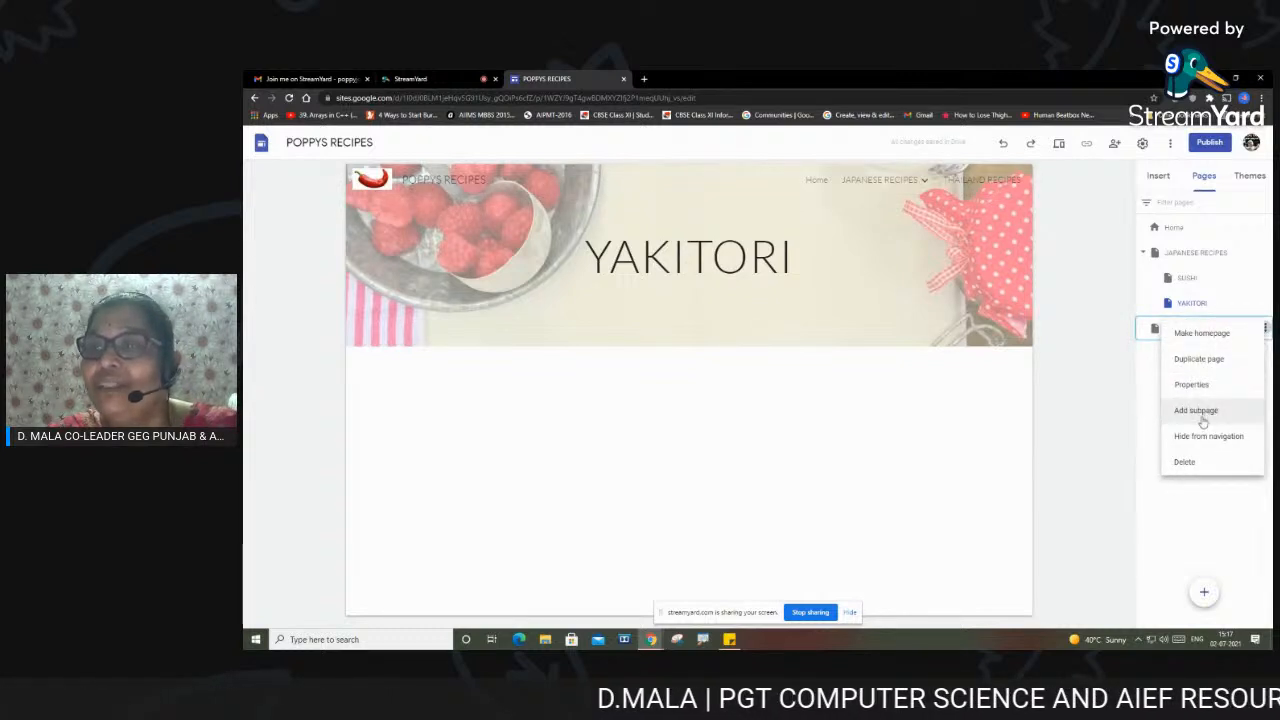
left_click(1200, 412)
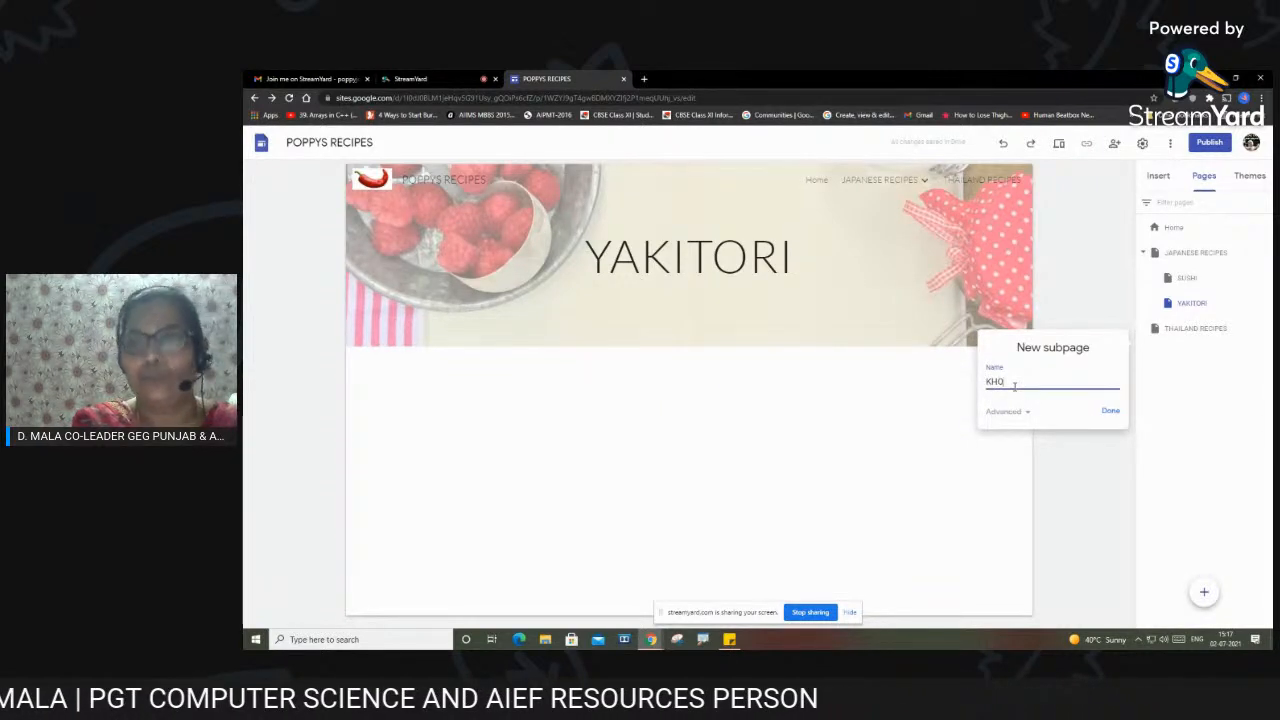
type("KHAOS")
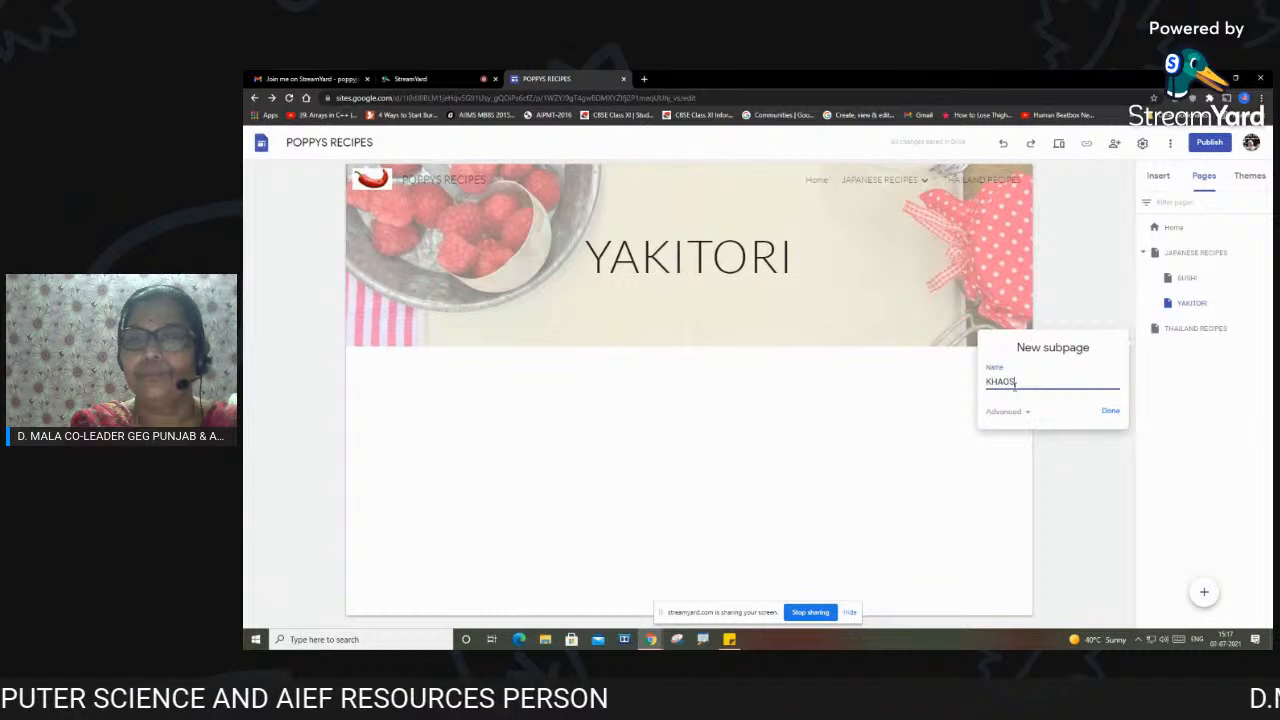
type("UEY")
left_click(1108, 410)
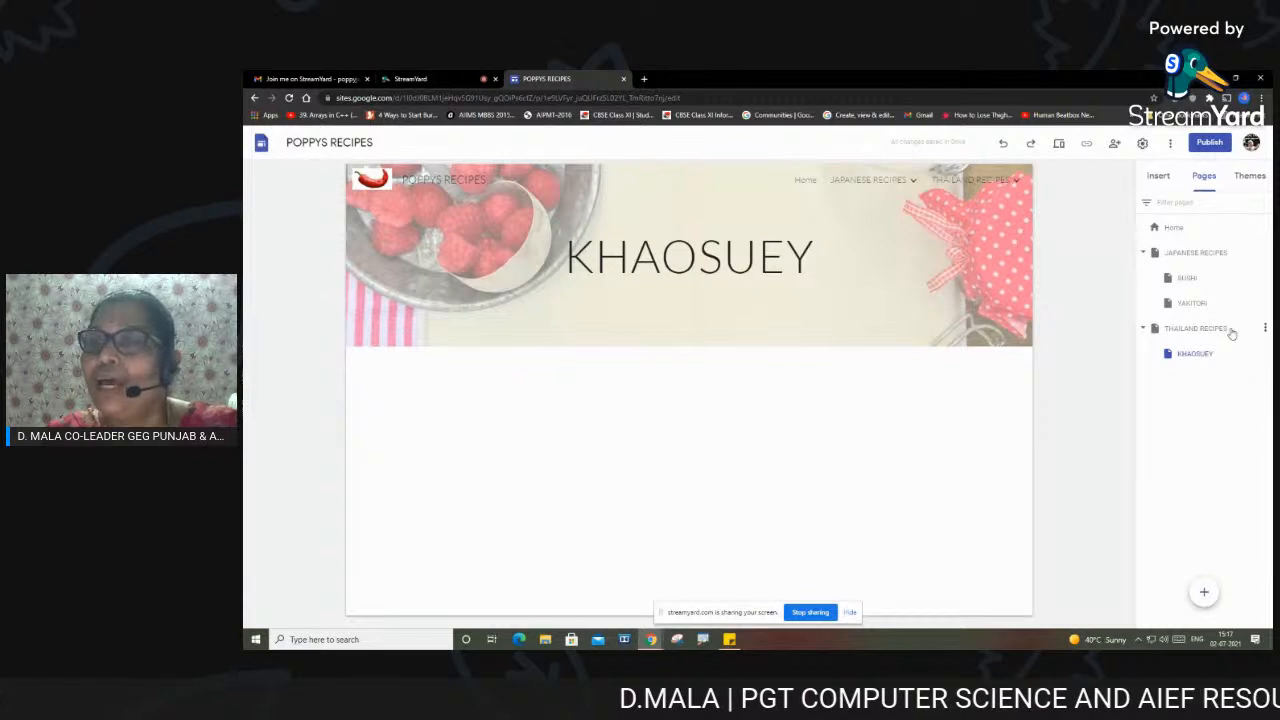
Add a second subpage named SATAY under THAILAND RECIPES, and check the recipe subpages in the site's navigation bar
left_click(1266, 330)
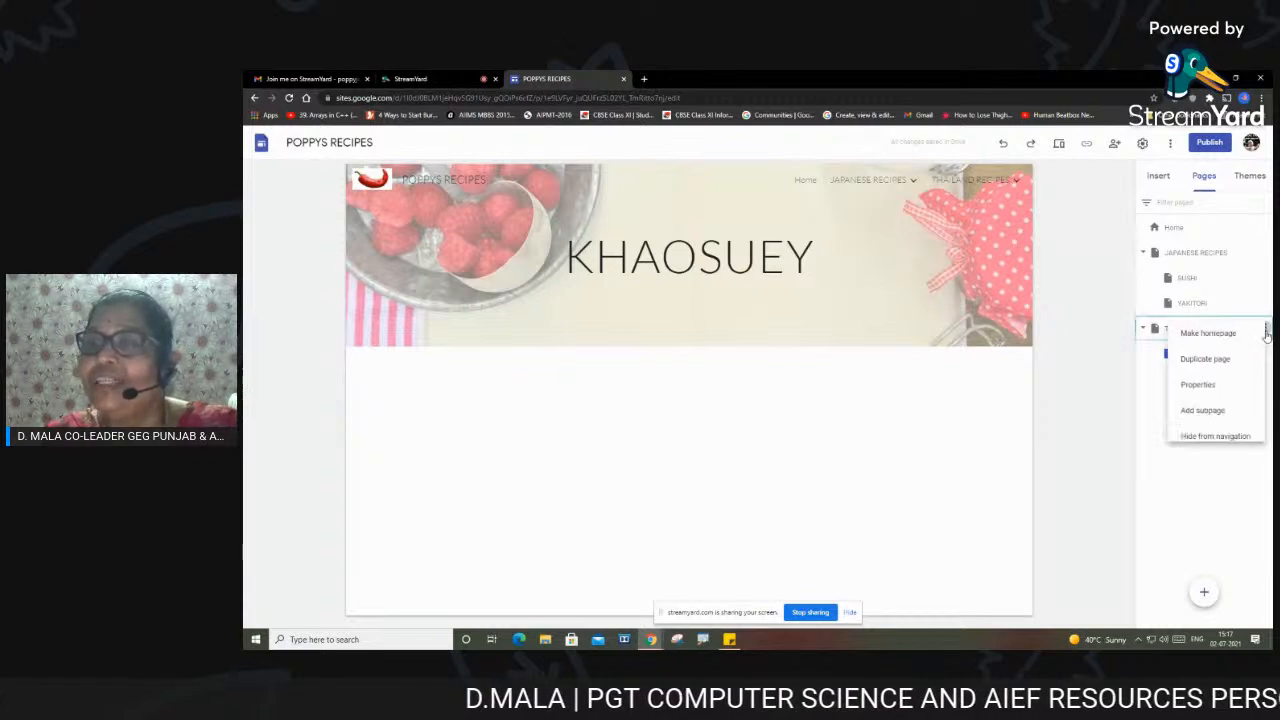
left_click(1210, 414)
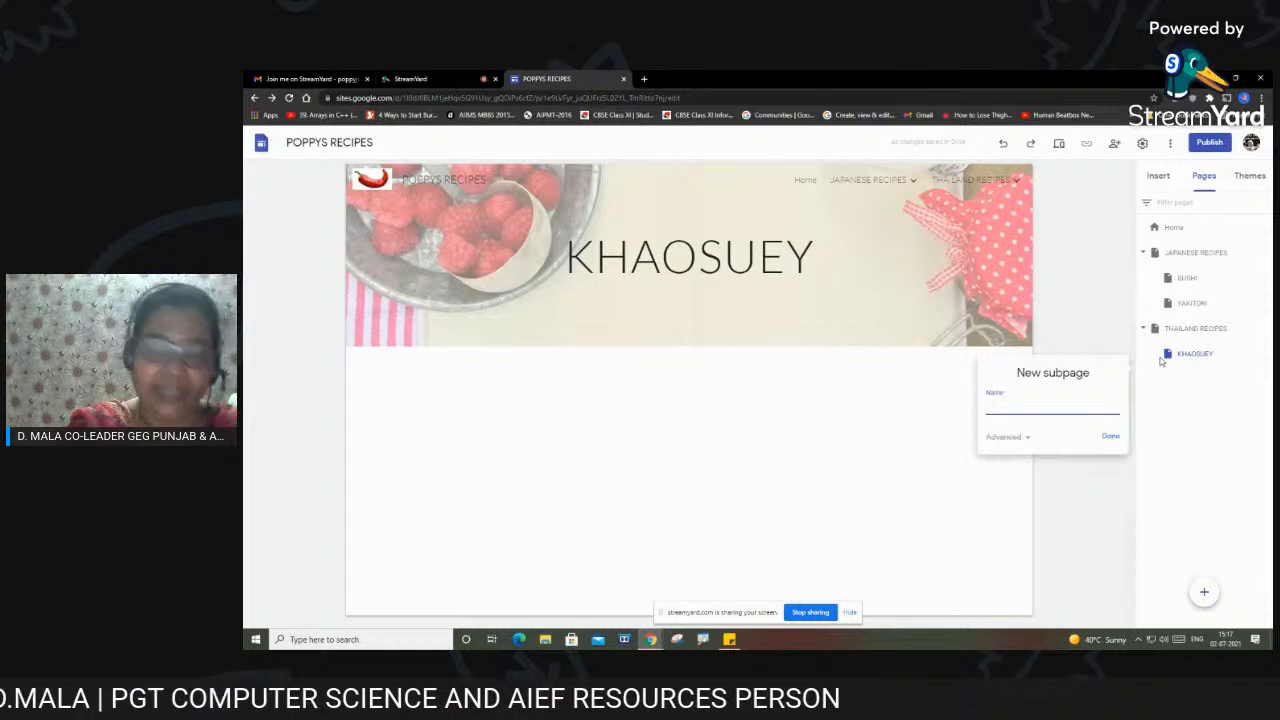
type("SATAY")
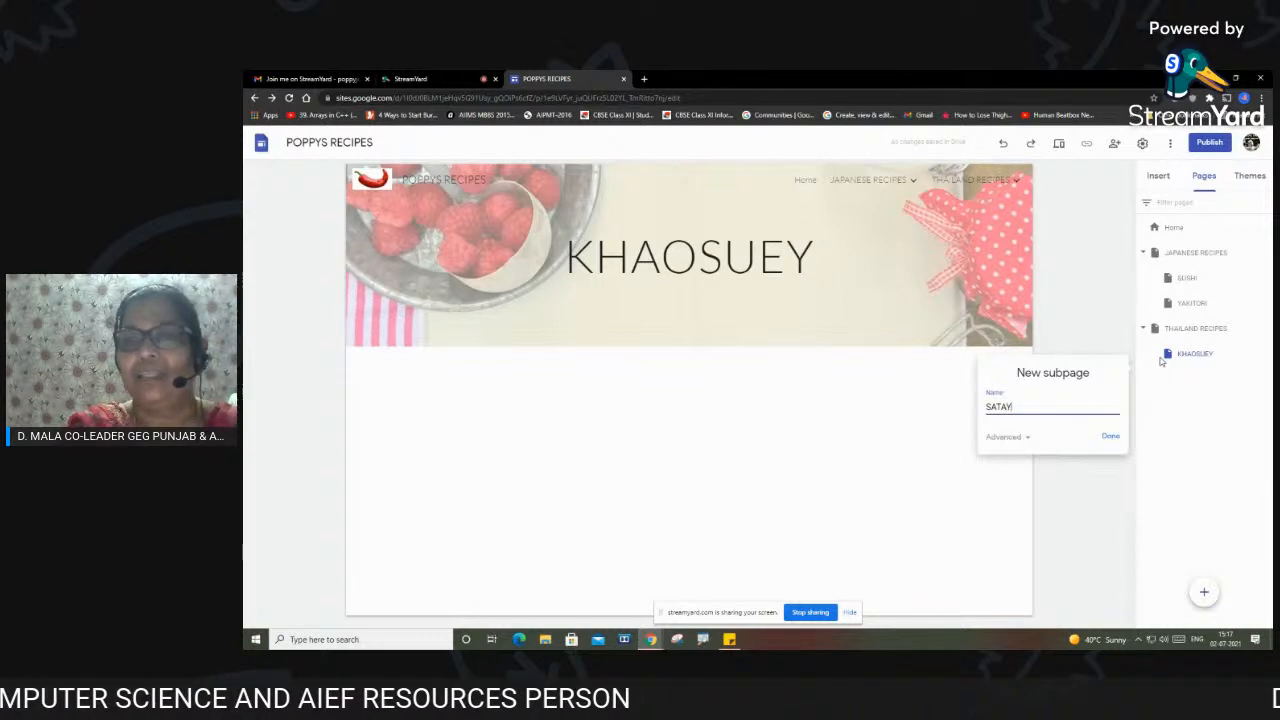
left_click(1110, 437)
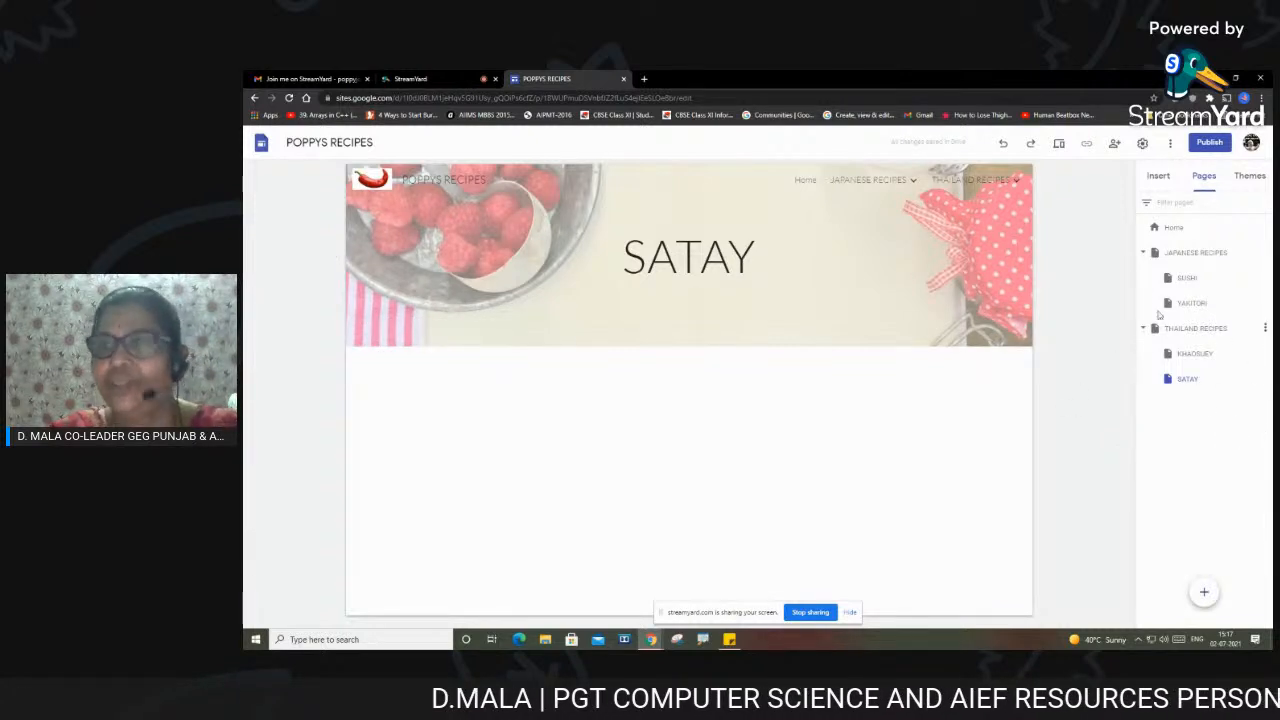
mouse_move(923, 182)
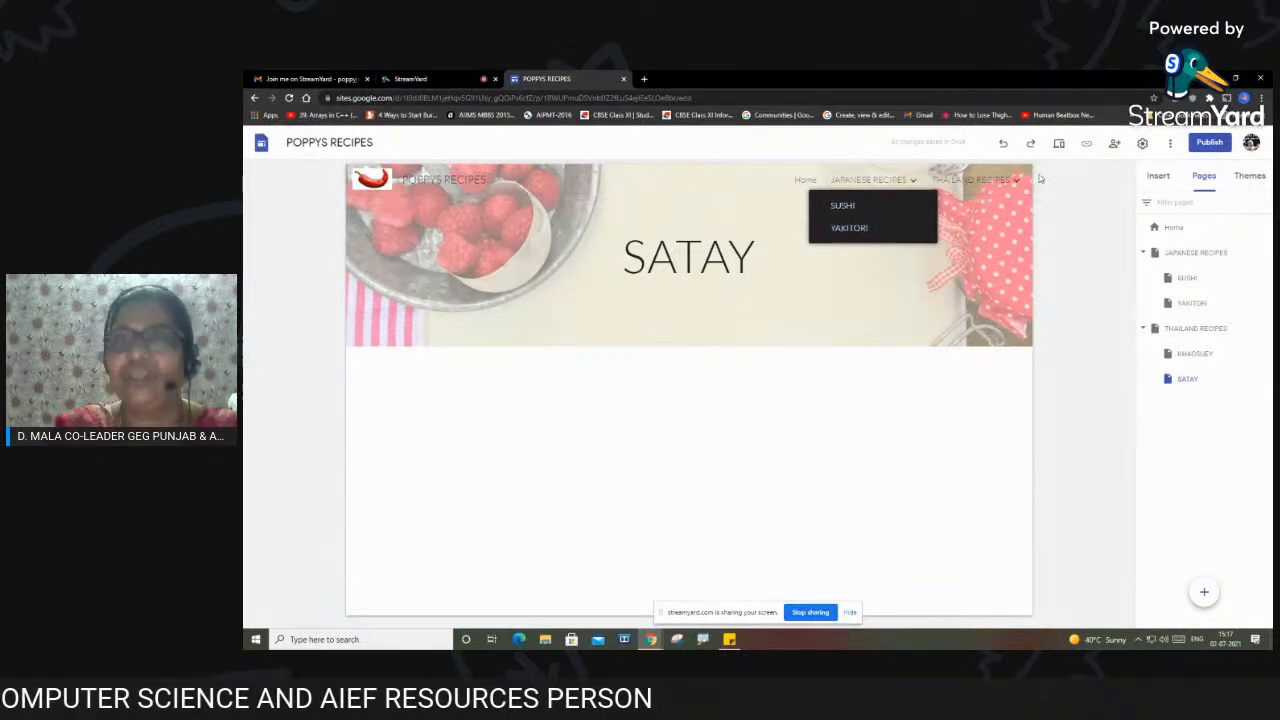
mouse_move(1027, 181)
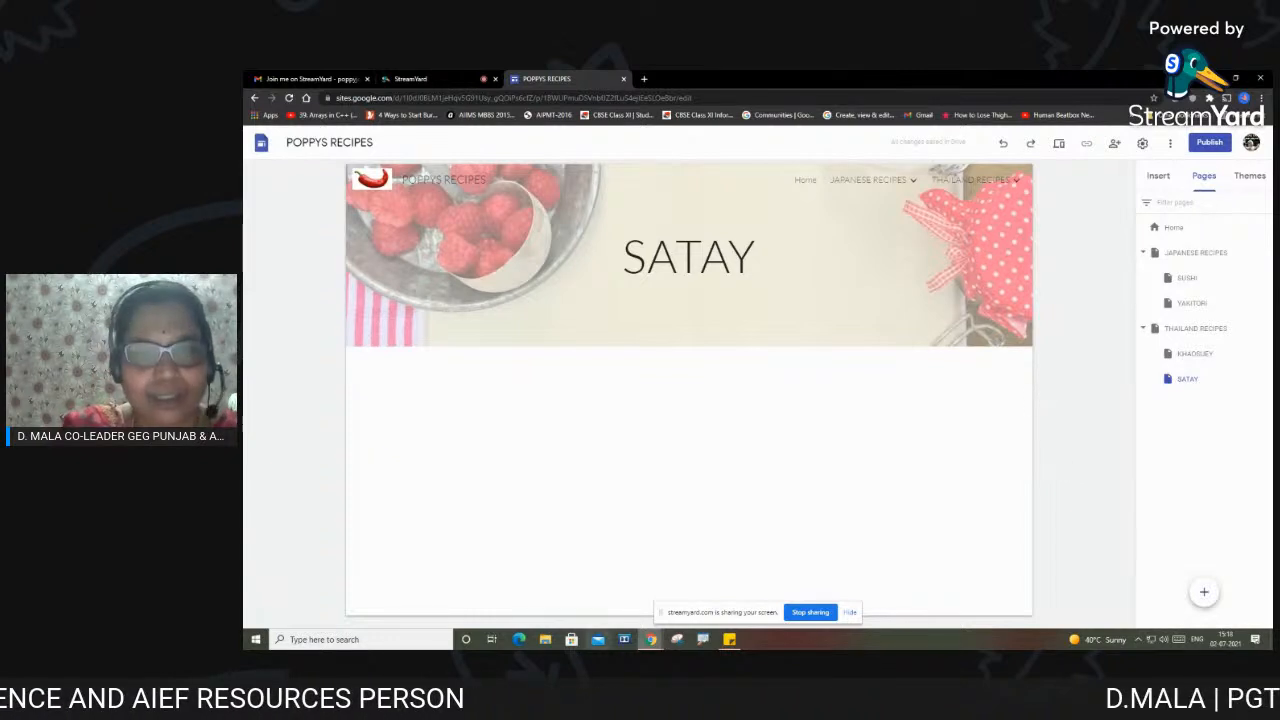
Open the site's sharing settings and add one of the suggested contacts as a collaborator
left_click(1114, 146)
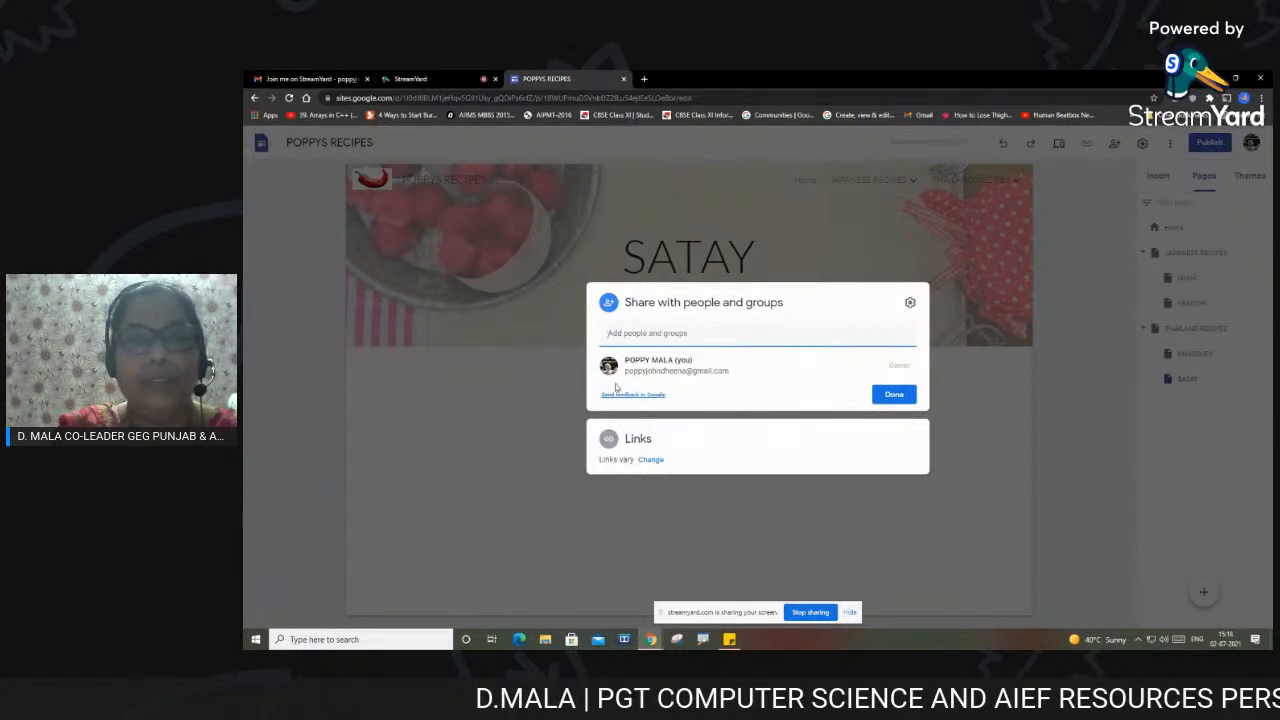
left_click(628, 333)
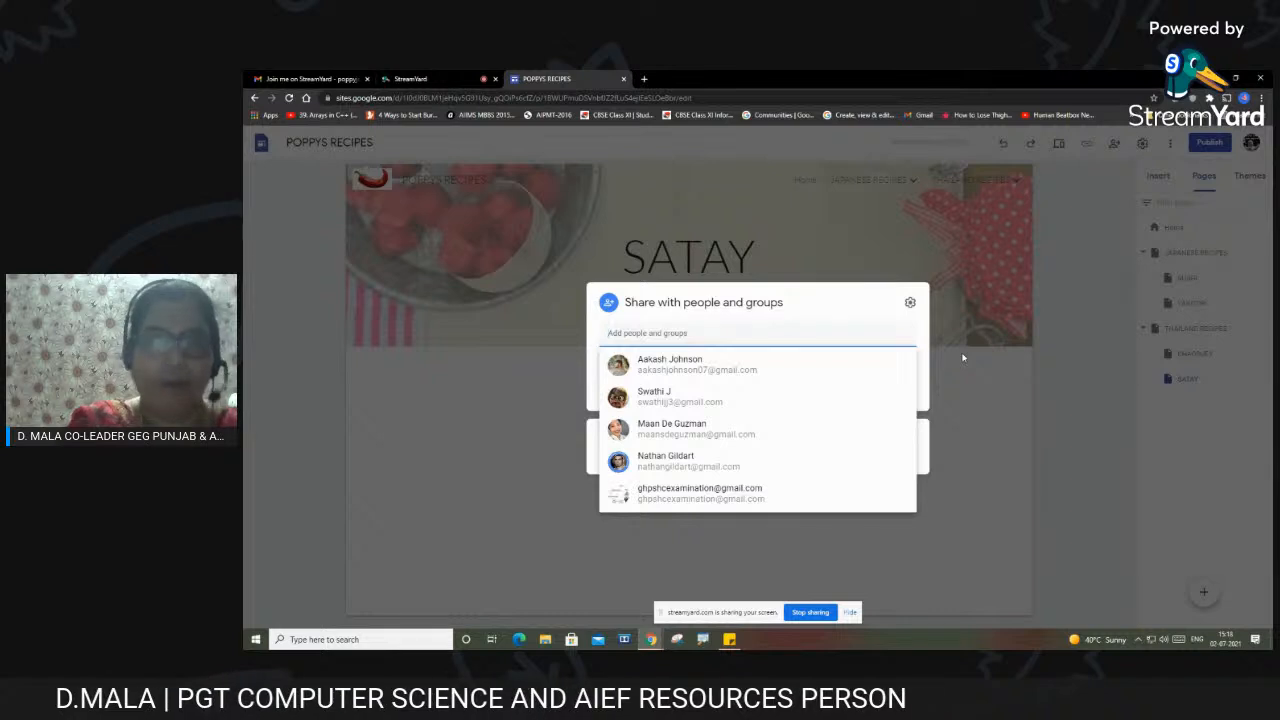
left_click(653, 365)
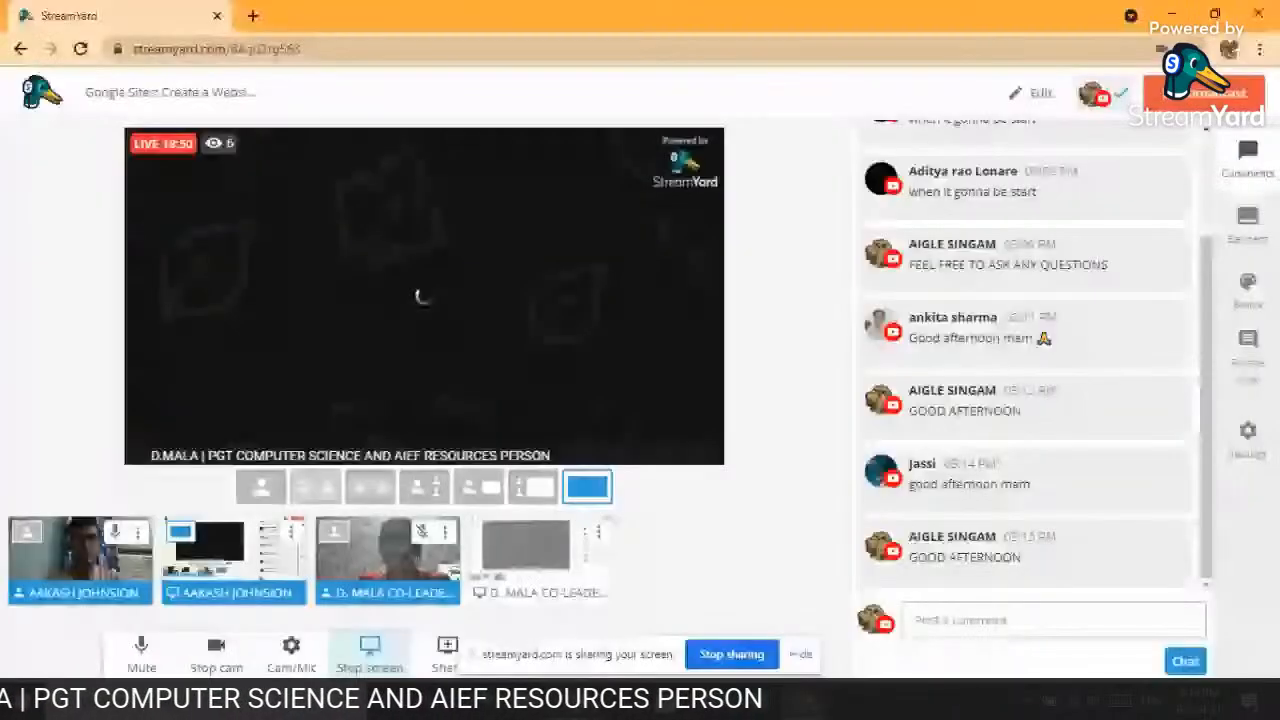
In the shared copy of POPPYS RECIPES, view the SUSHI and YAKITORI pages from the site navigation and return to Home
mouse_move(617, 607)
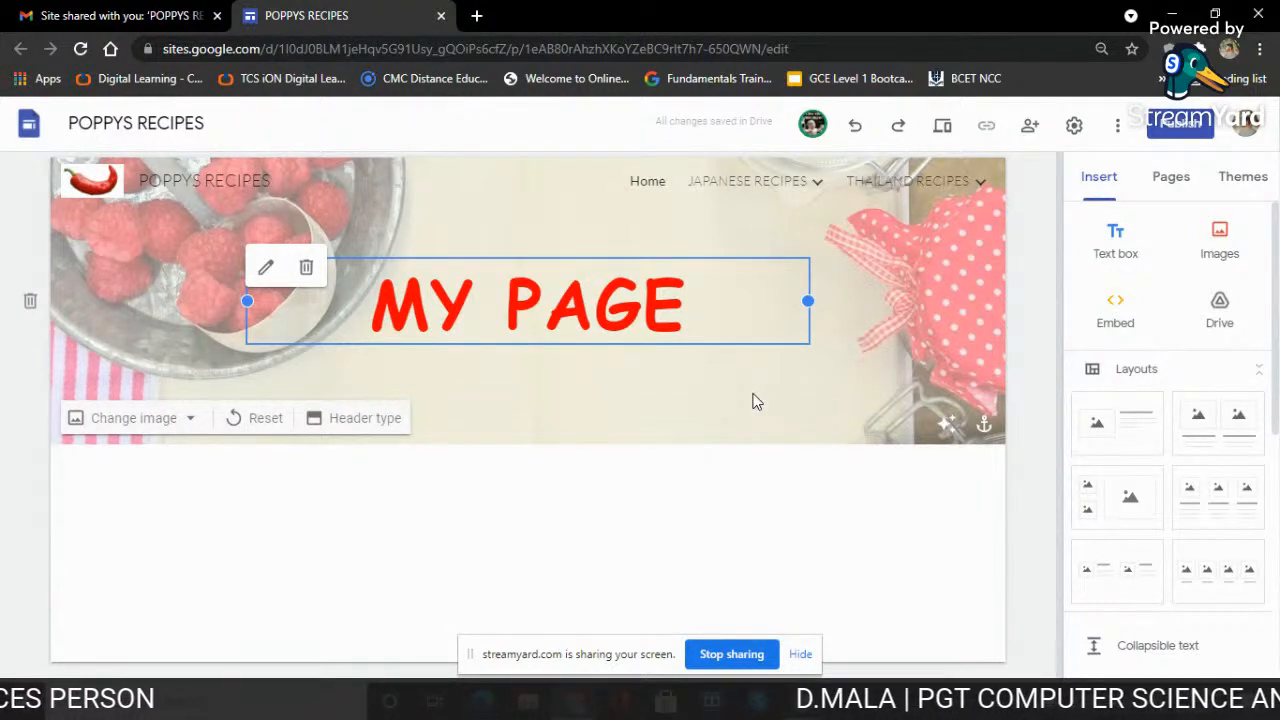
mouse_move(776, 194)
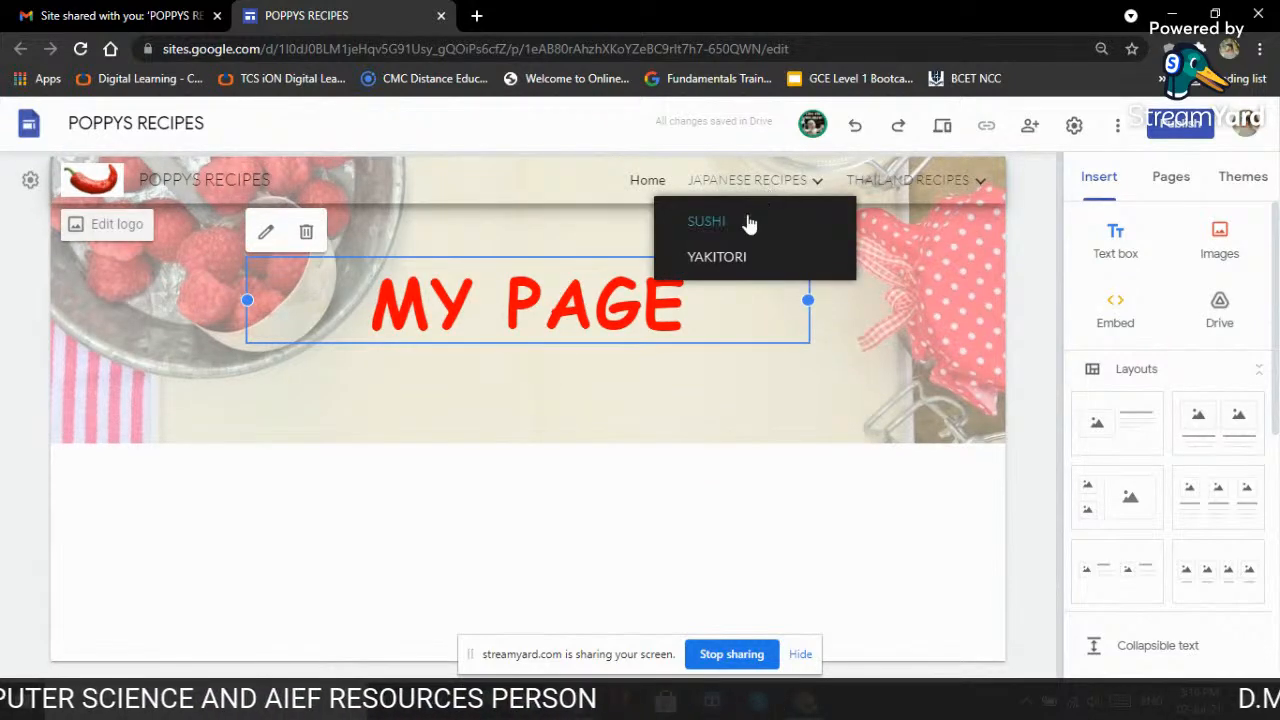
left_click(746, 224)
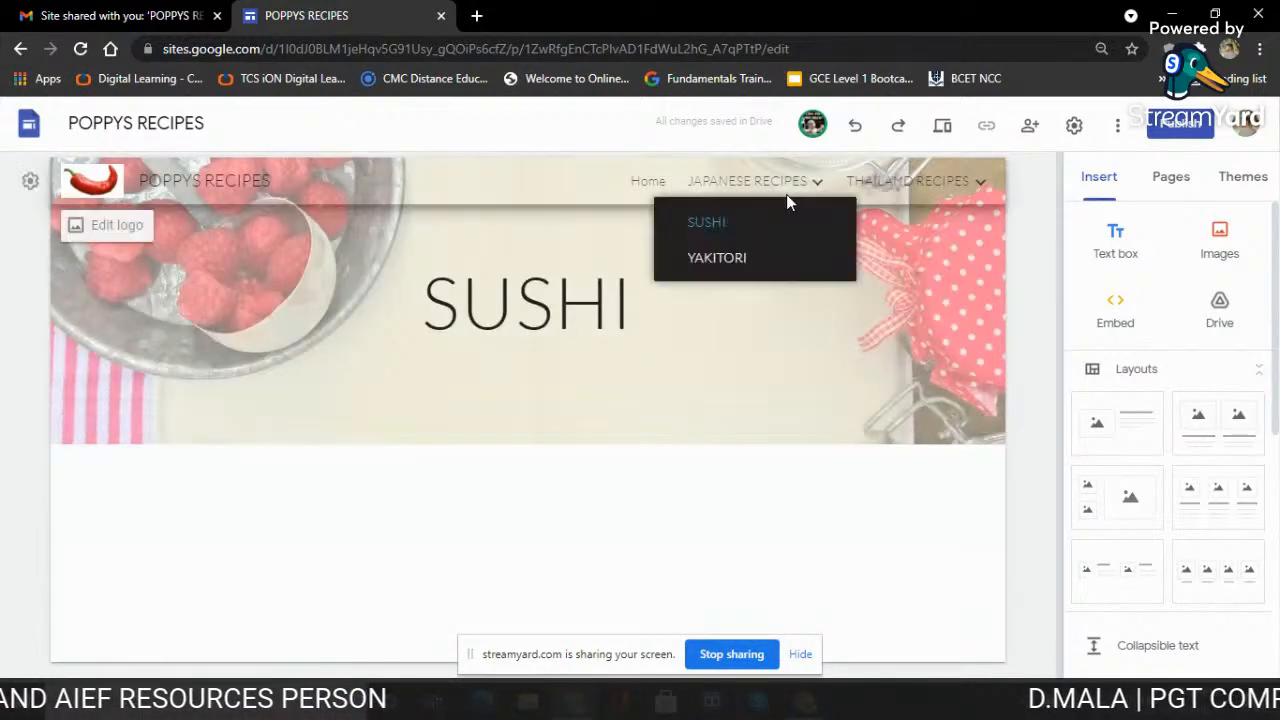
left_click(770, 257)
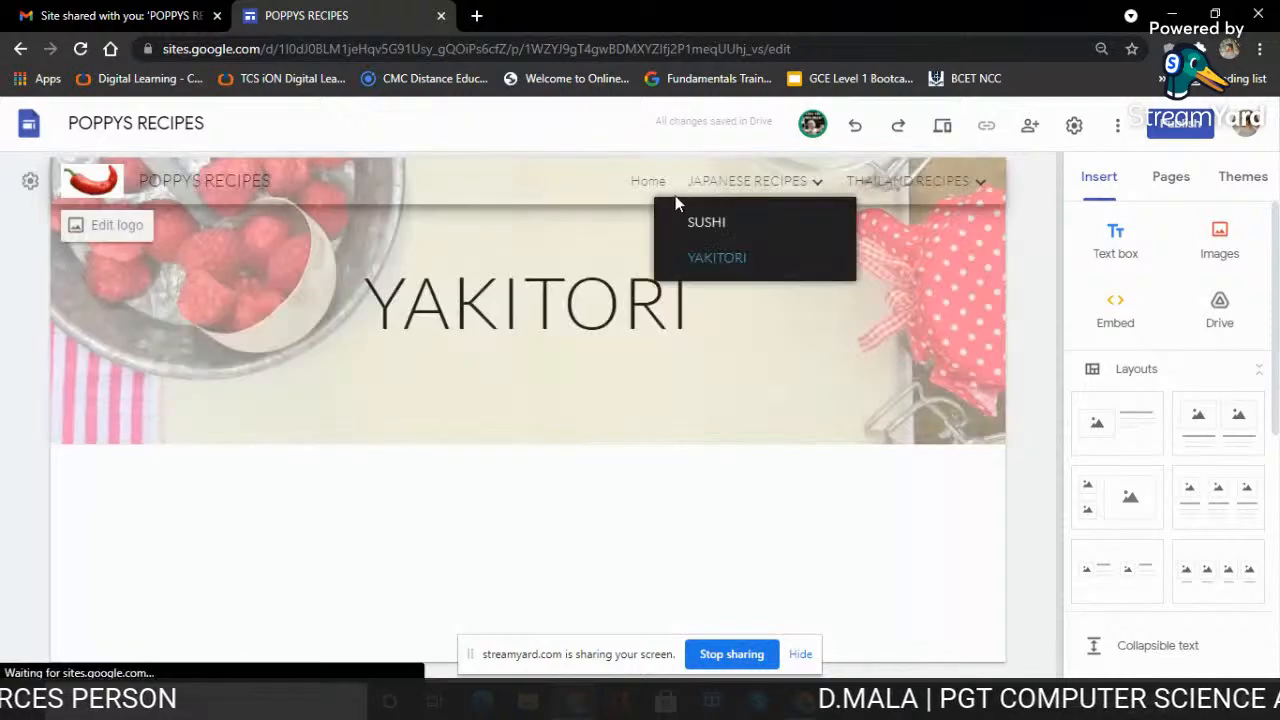
left_click(655, 185)
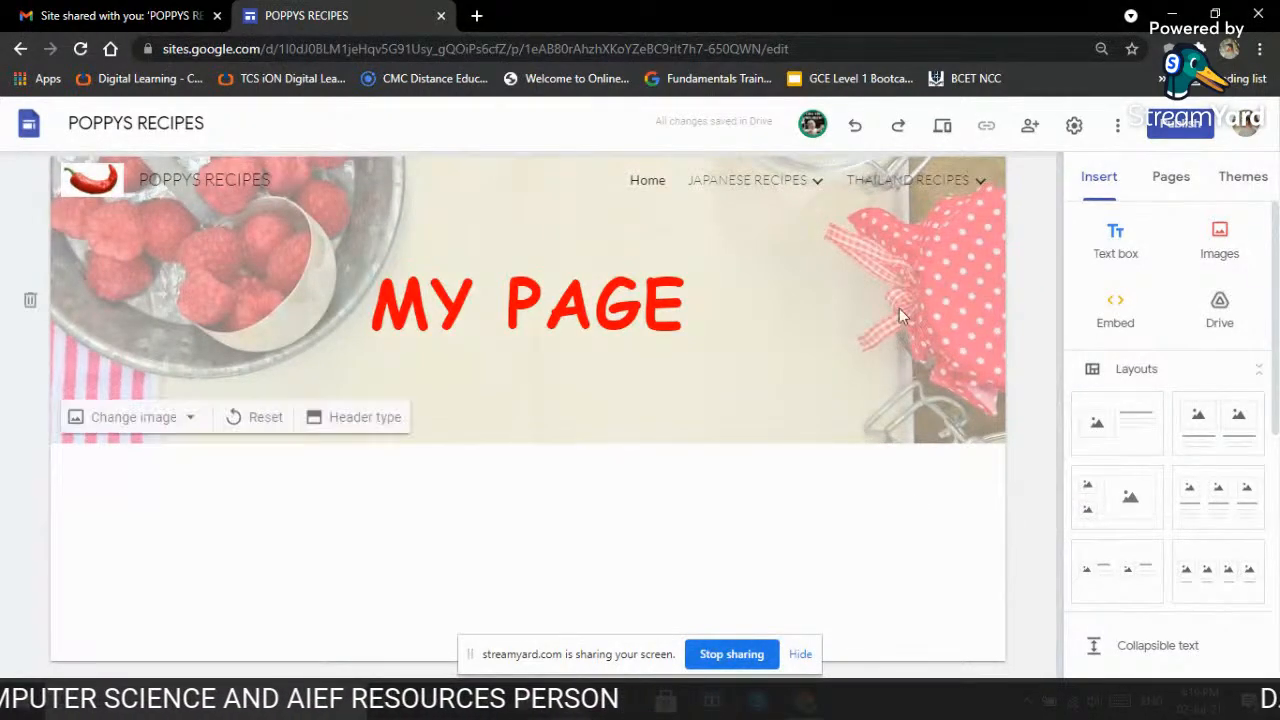
left_click(814, 182)
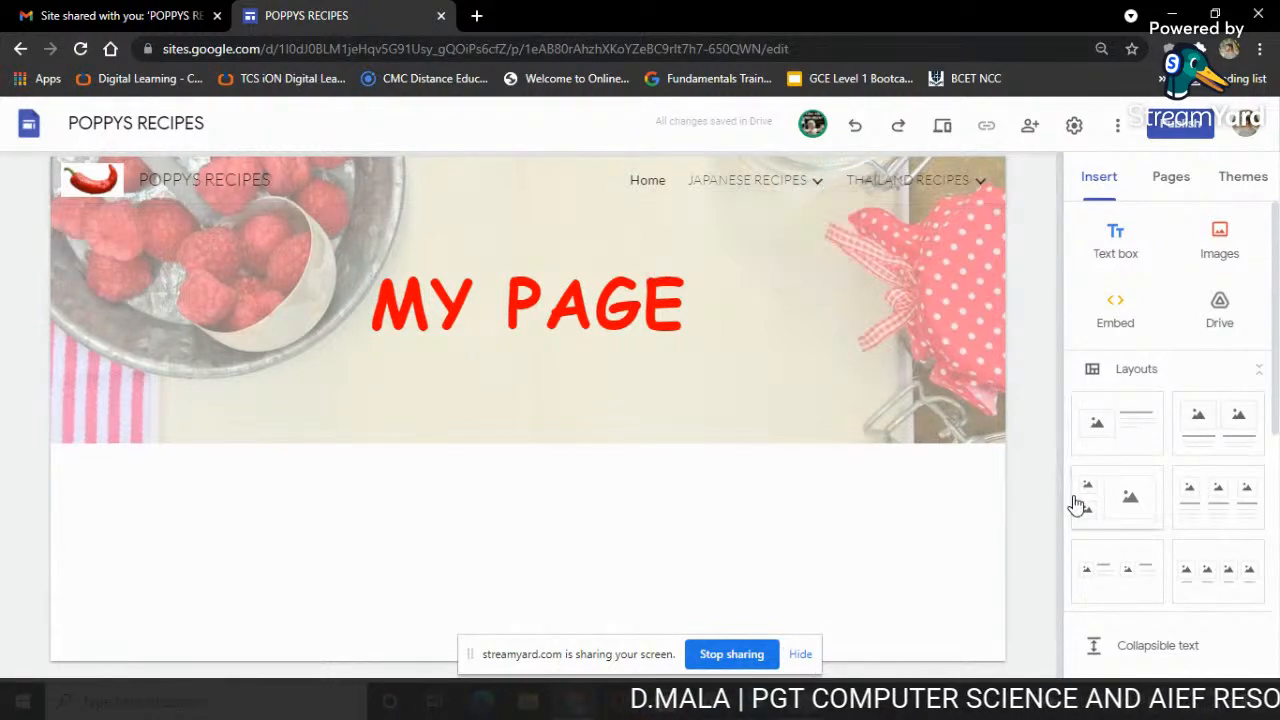
Insert a button named SUSHI RECIPE on the Home page, linked to the site's SUSHI page
scroll(1172, 510, "down", 1)
scroll(1166, 508, "down", 3)
scroll(1166, 508, "up", 4)
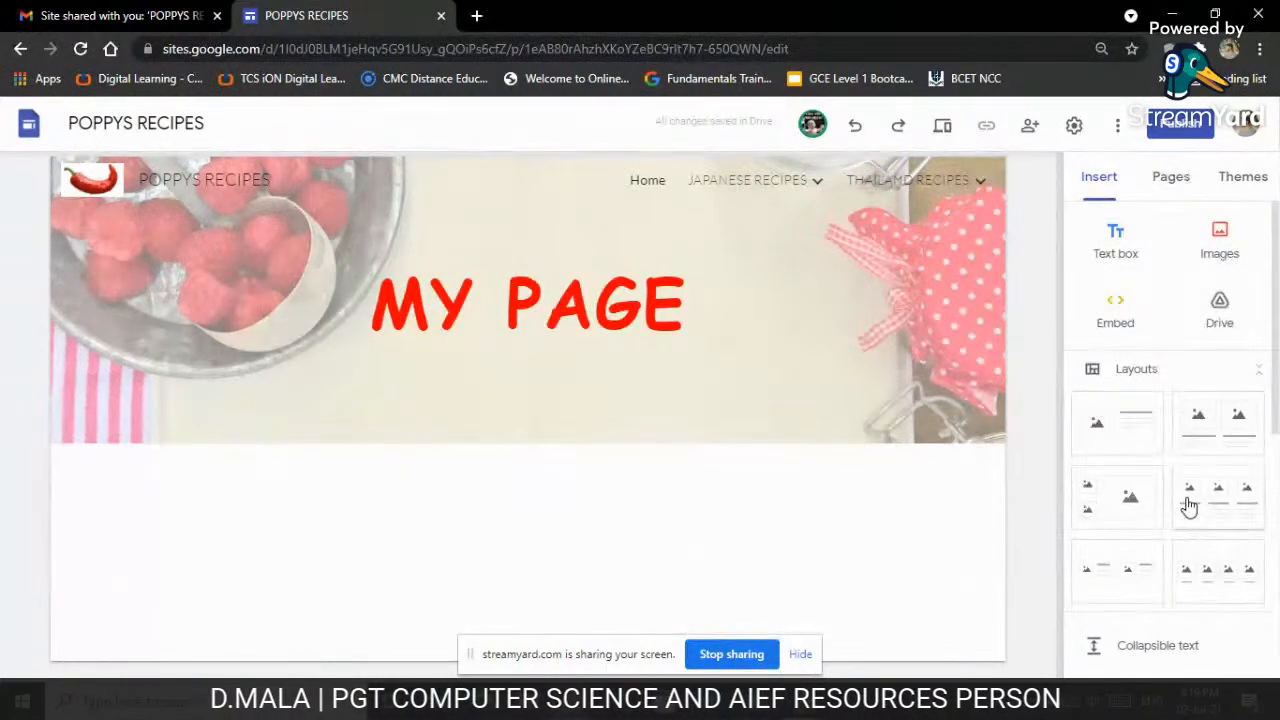
scroll(1189, 507, "down", 2)
scroll(1187, 507, "down", 3)
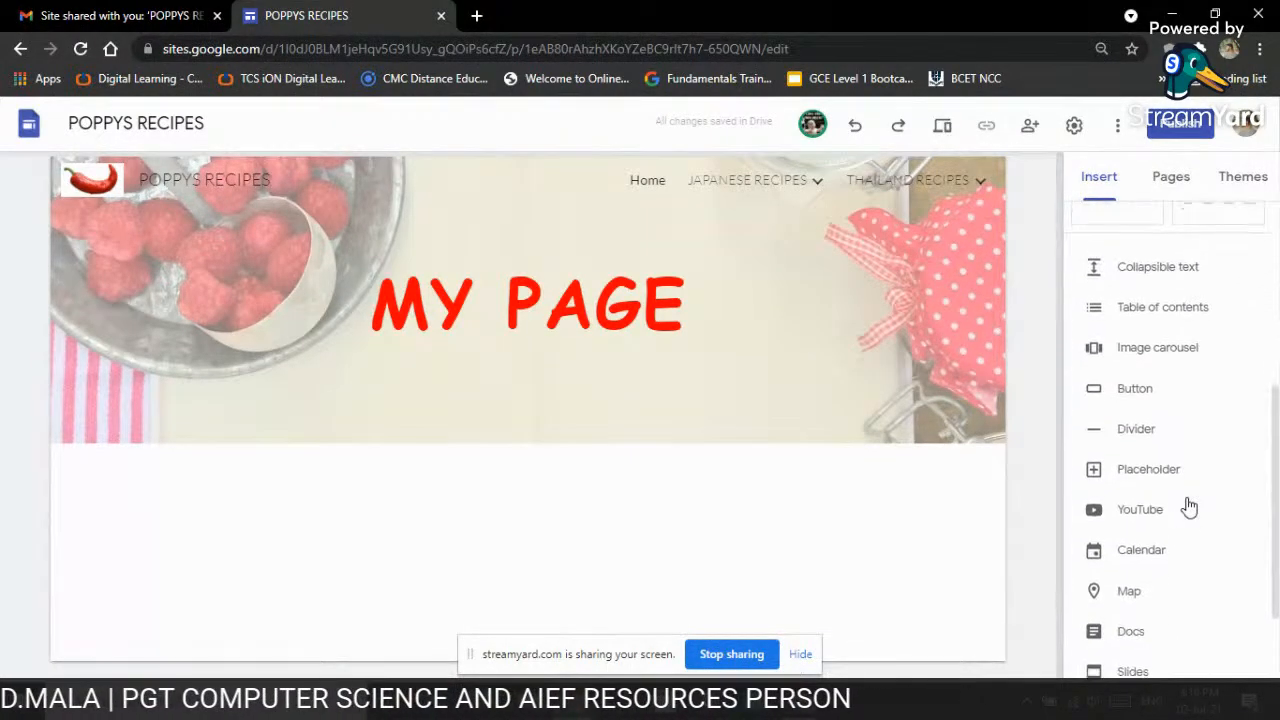
left_click(1157, 402)
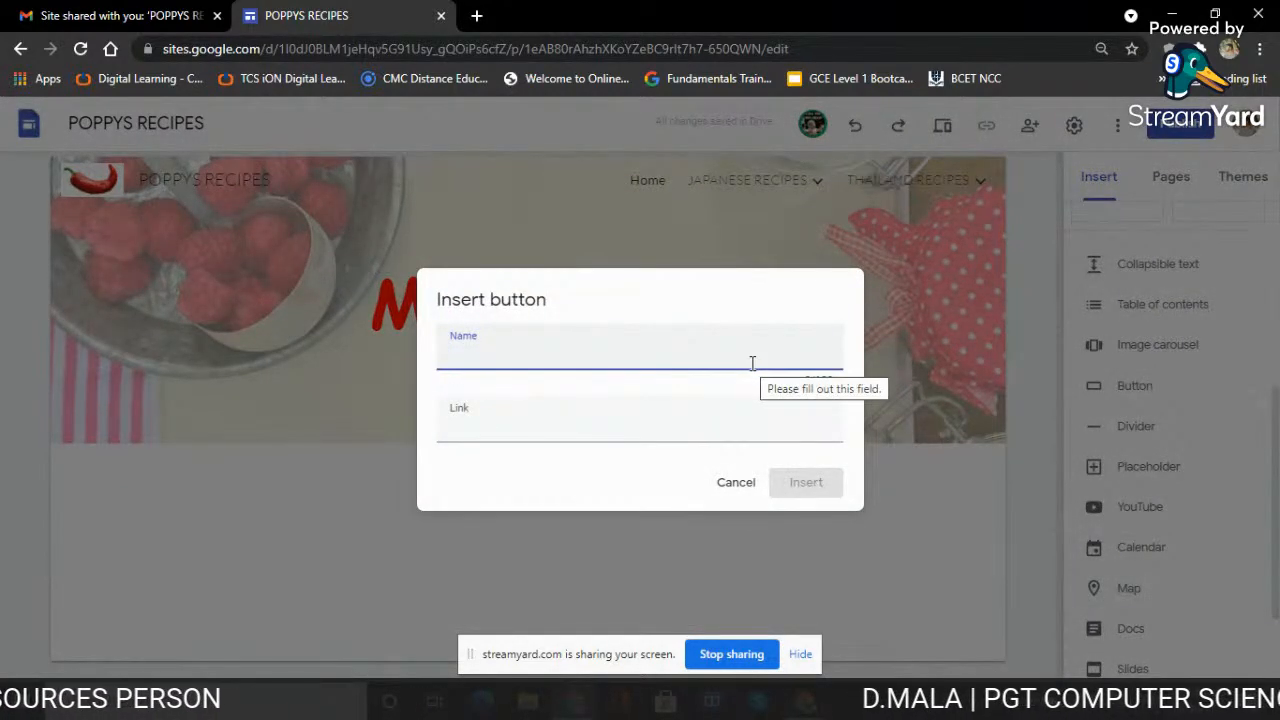
type("SUHI")
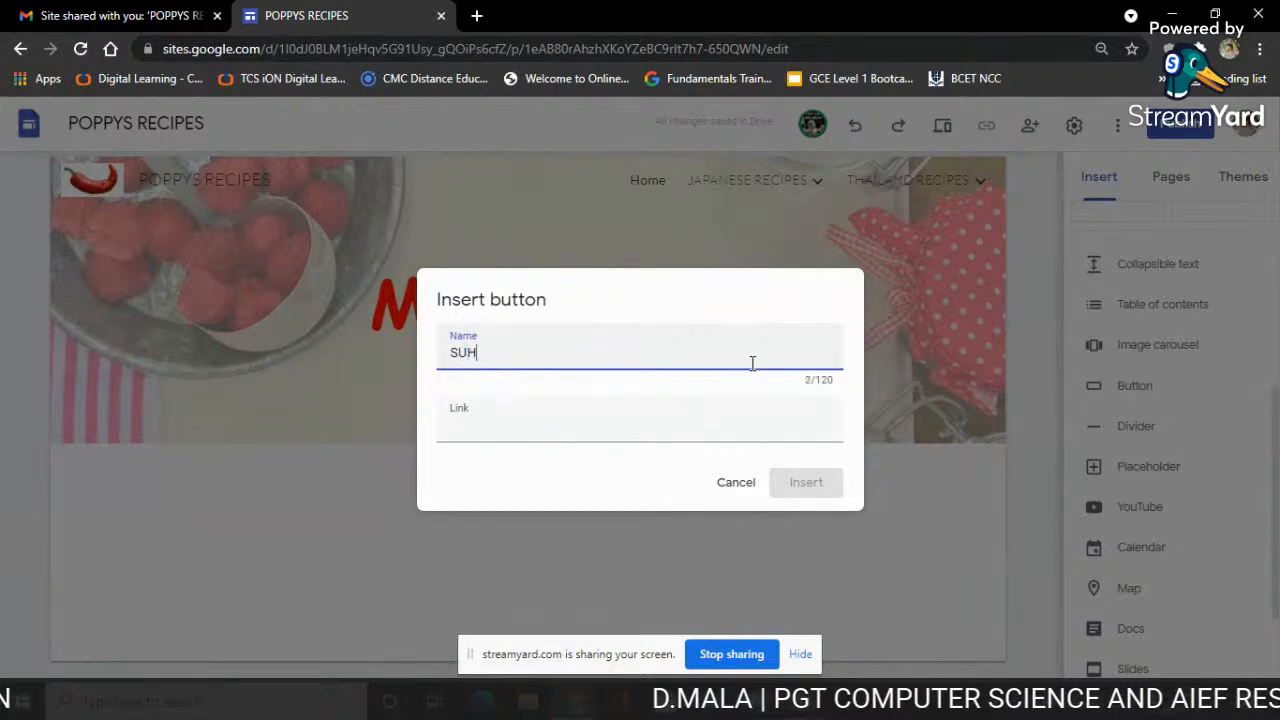
key("BackSpace")
key("BackSpace")
key("BackSpace")
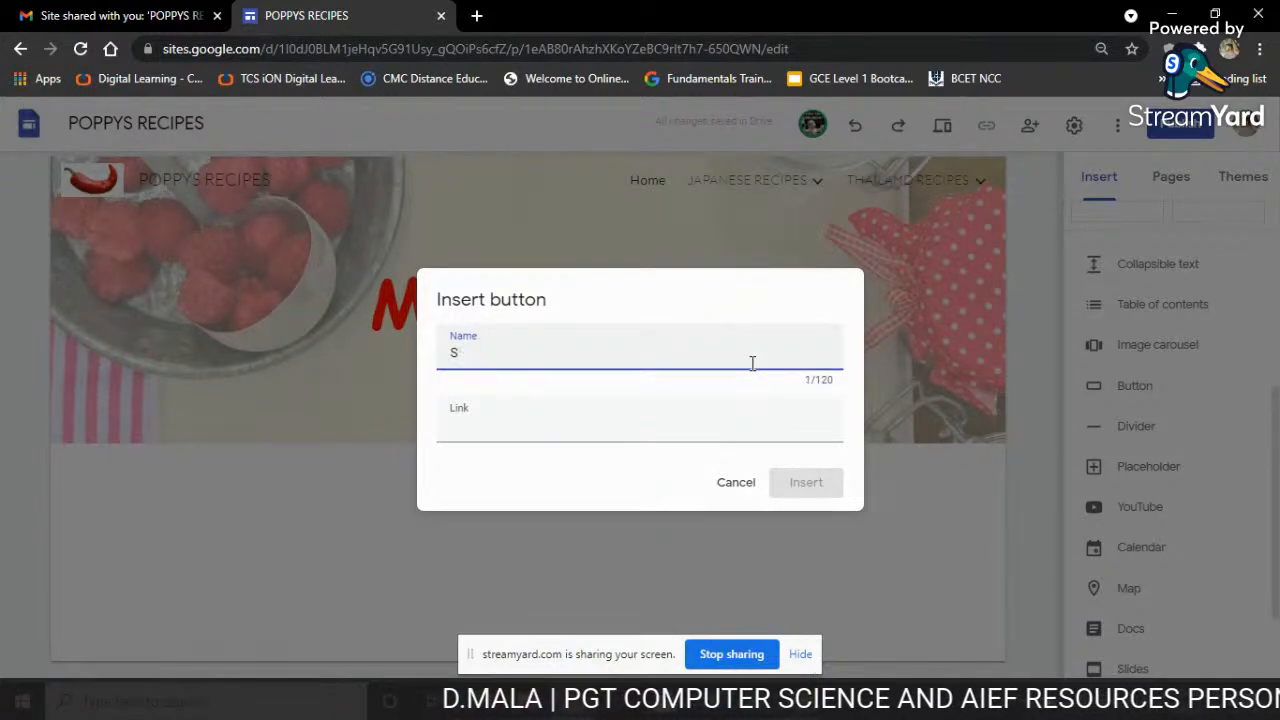
type("SUSHI RECIPE")
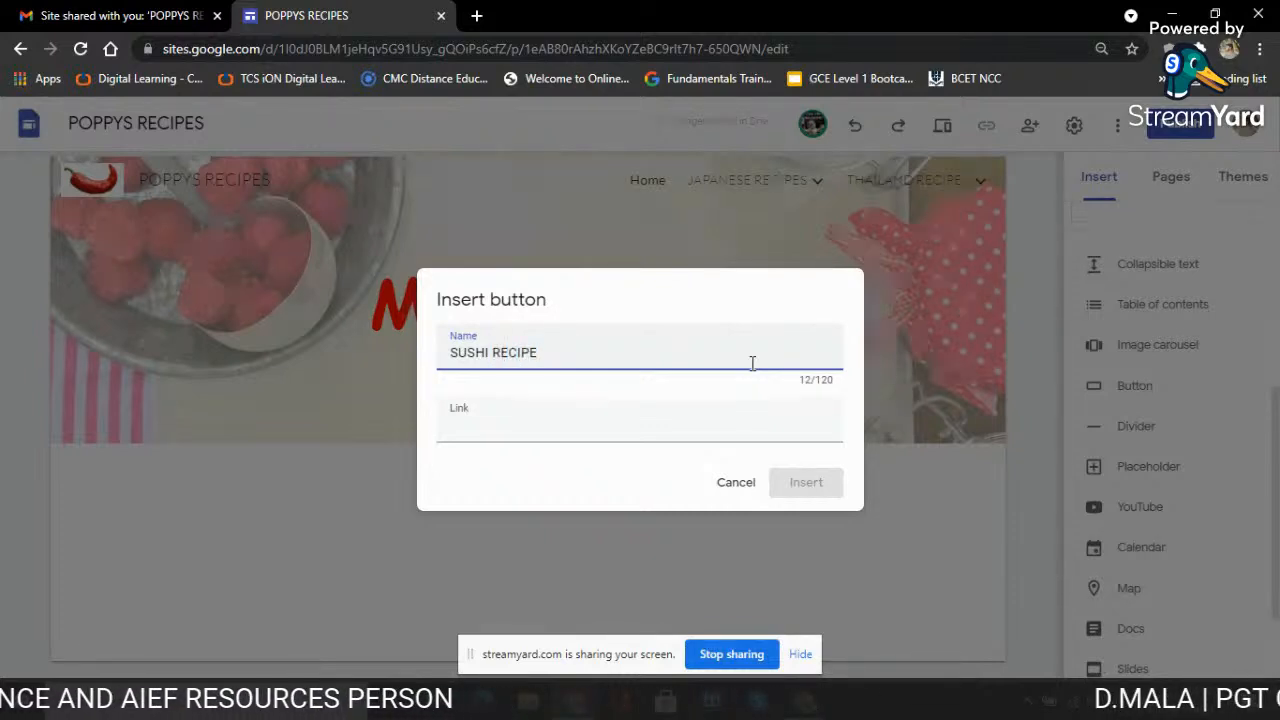
left_click(689, 429)
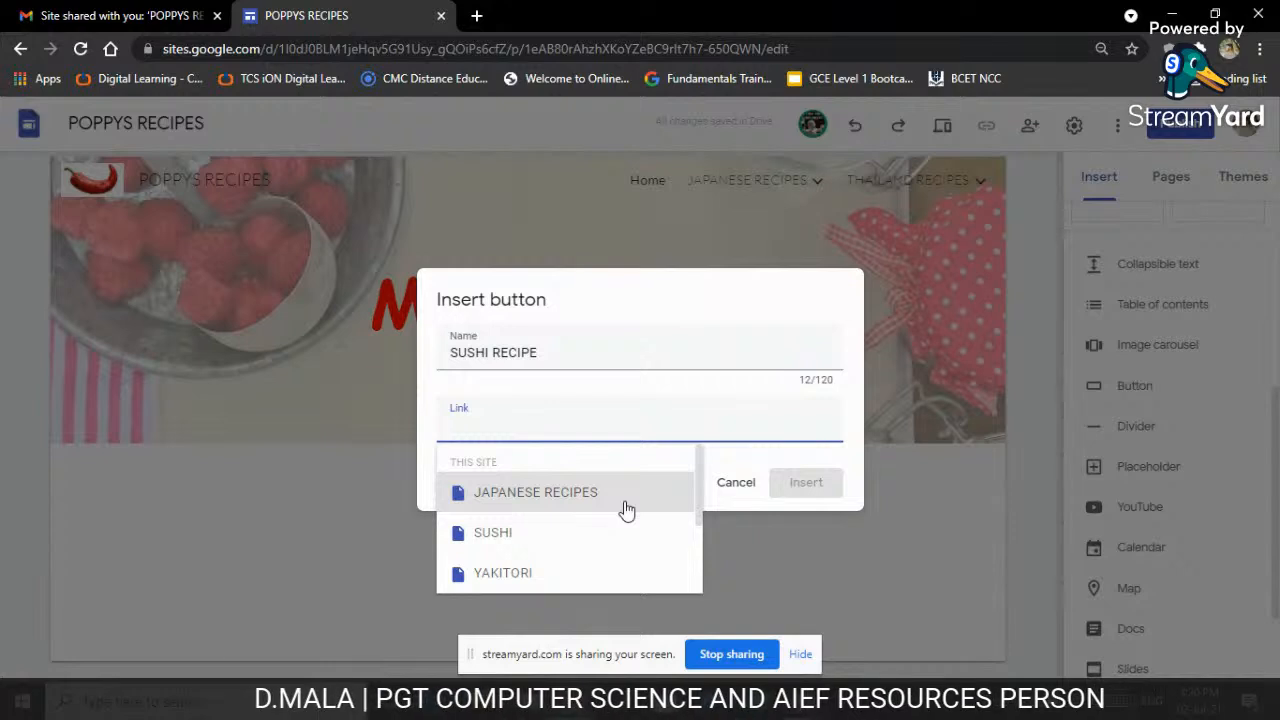
left_click(580, 545)
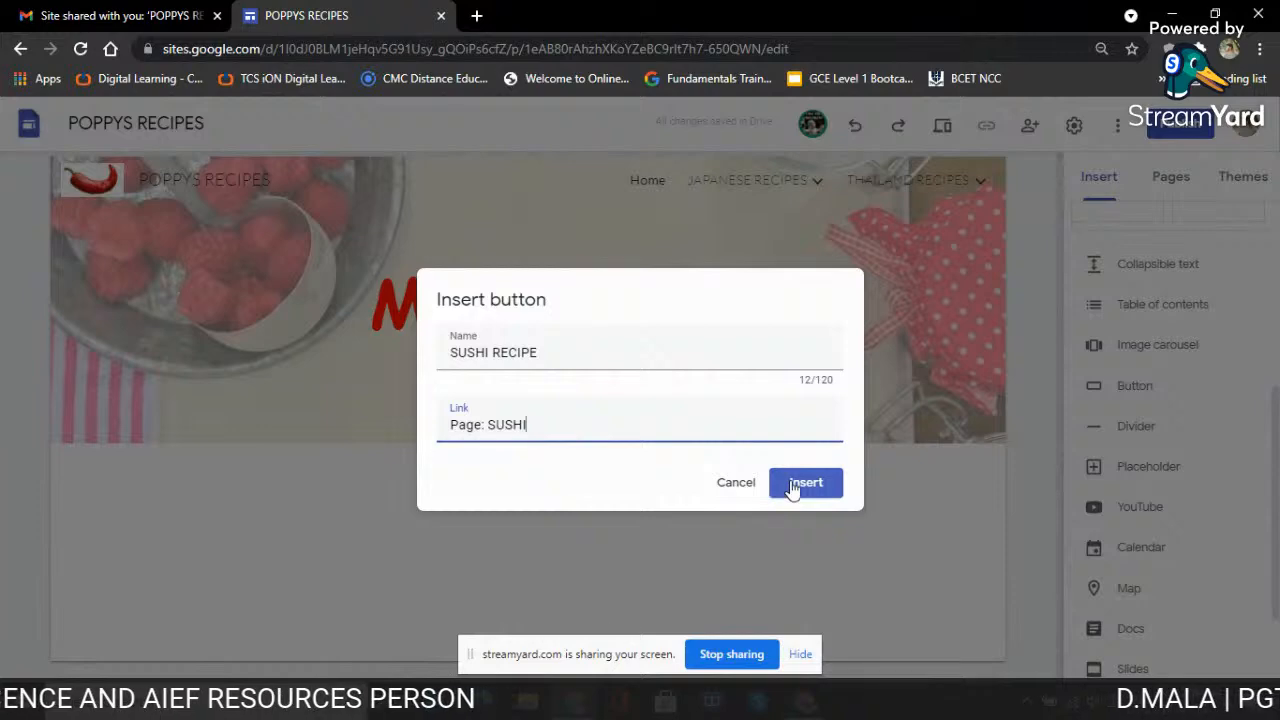
left_click(792, 486)
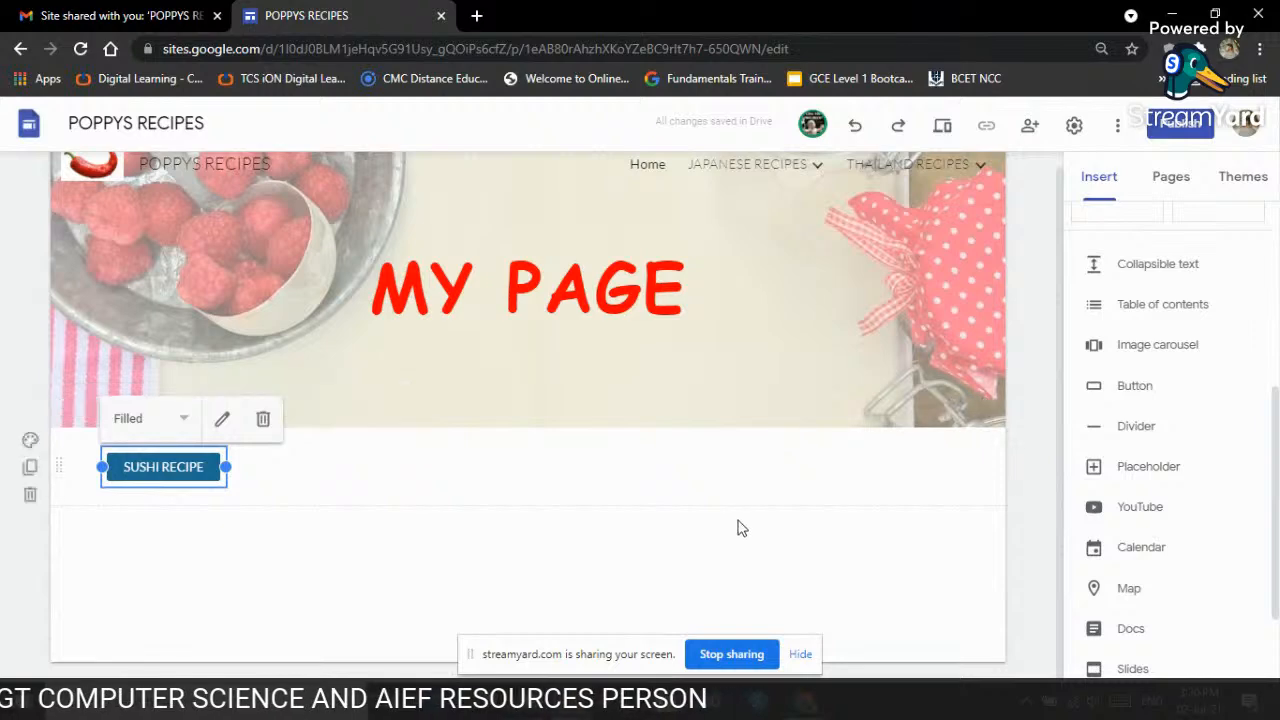
Preview the site to test the SUSHI RECIPE button's link, and return to editing the Home page
left_click(943, 127)
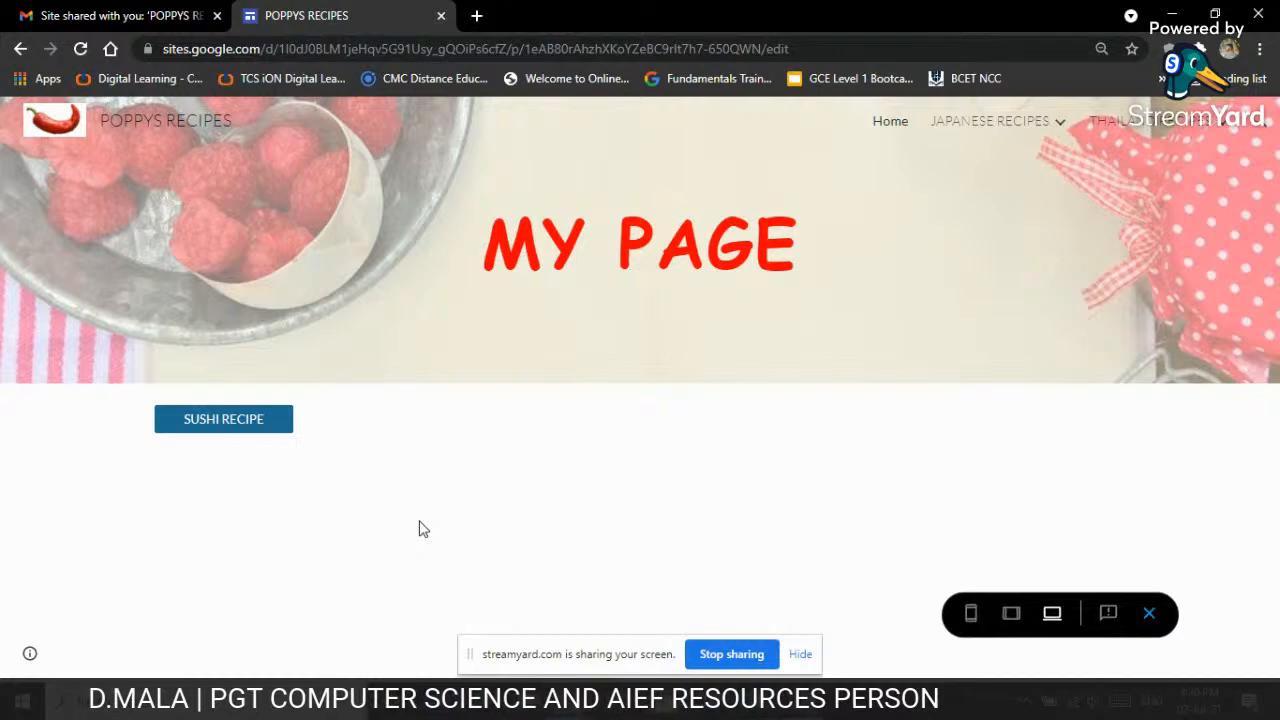
left_click(223, 419)
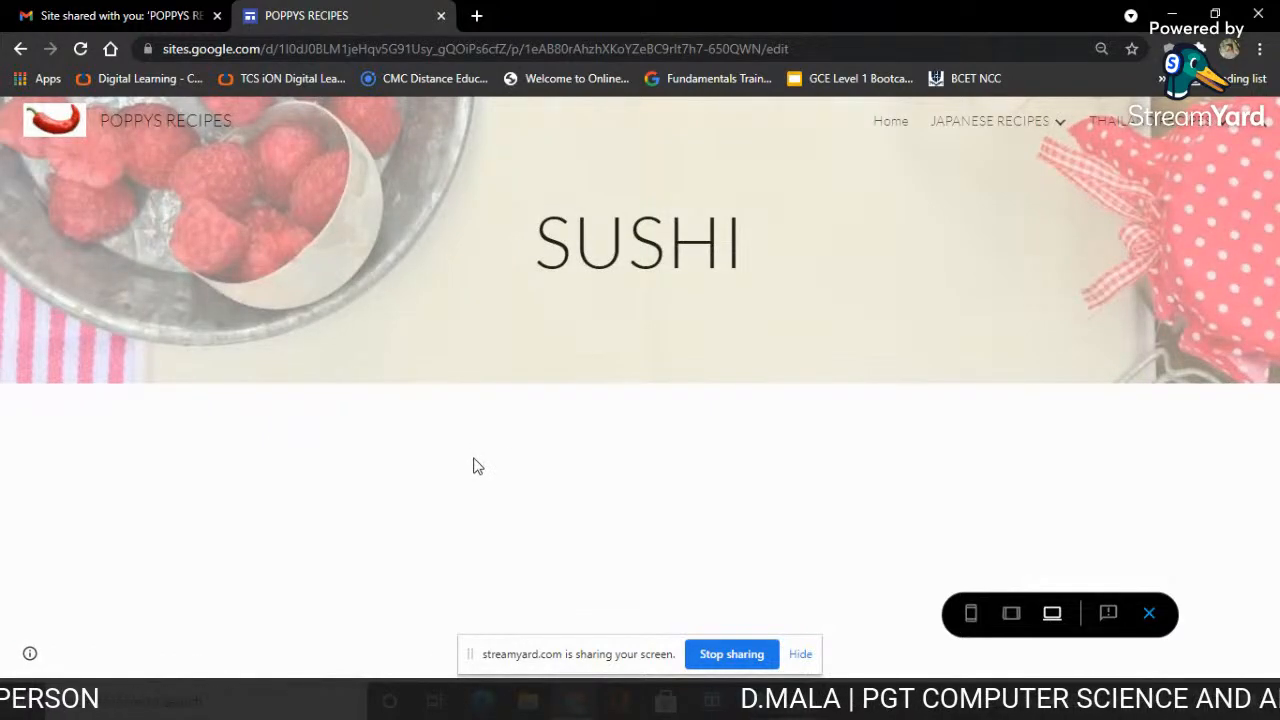
left_click(1150, 613)
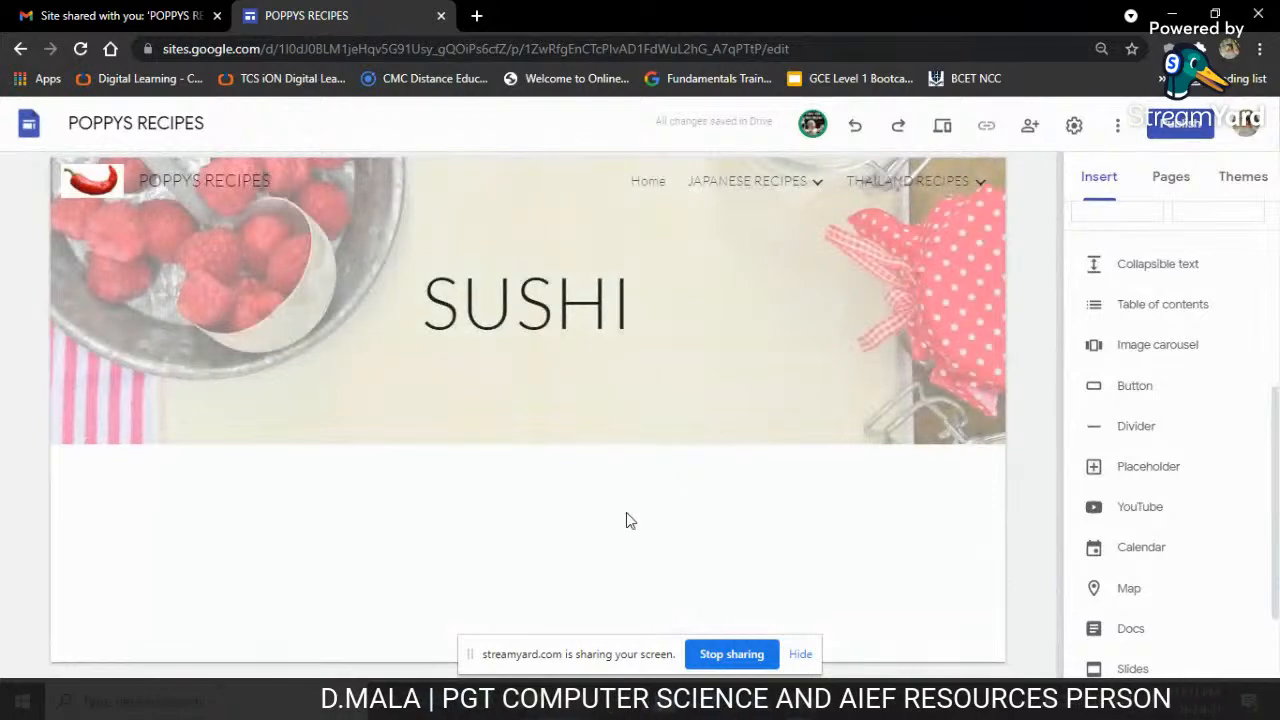
left_click(646, 183)
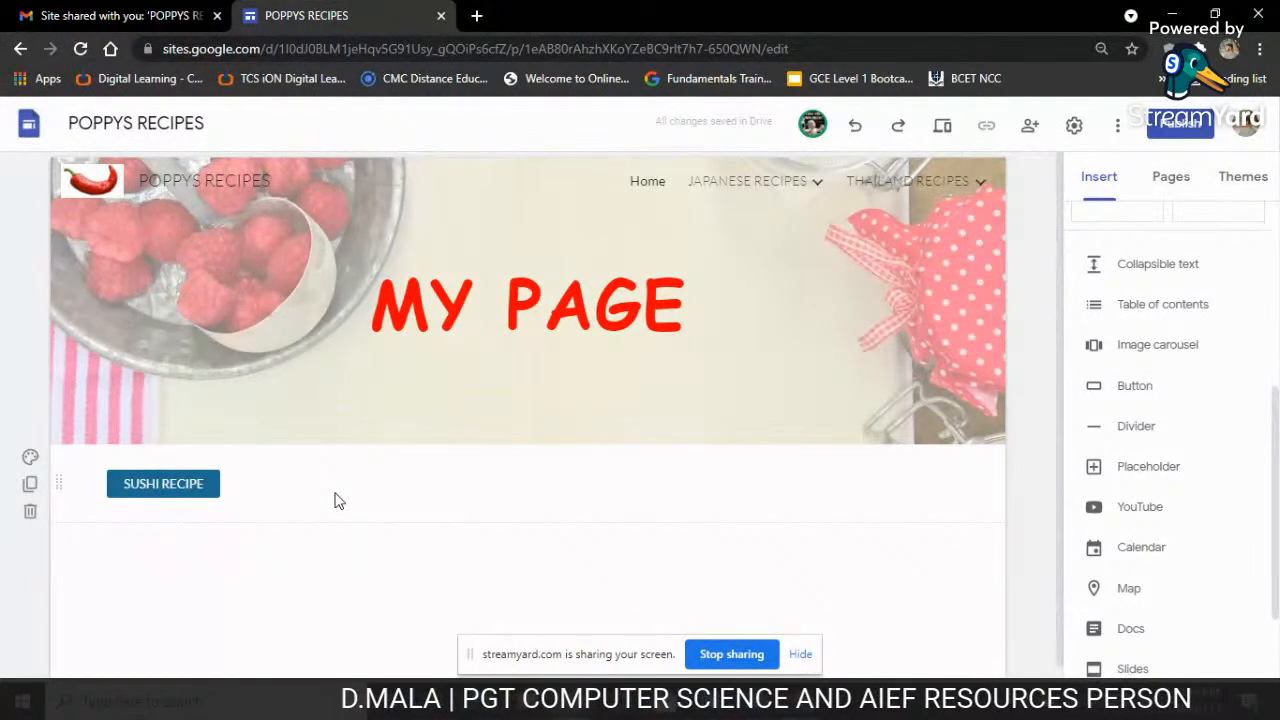
On the SUSHI page, search YouTube for SUSHI RECIPE and insert the video "How To: Step-by-Step Sushi at Home"
mouse_move(750, 181)
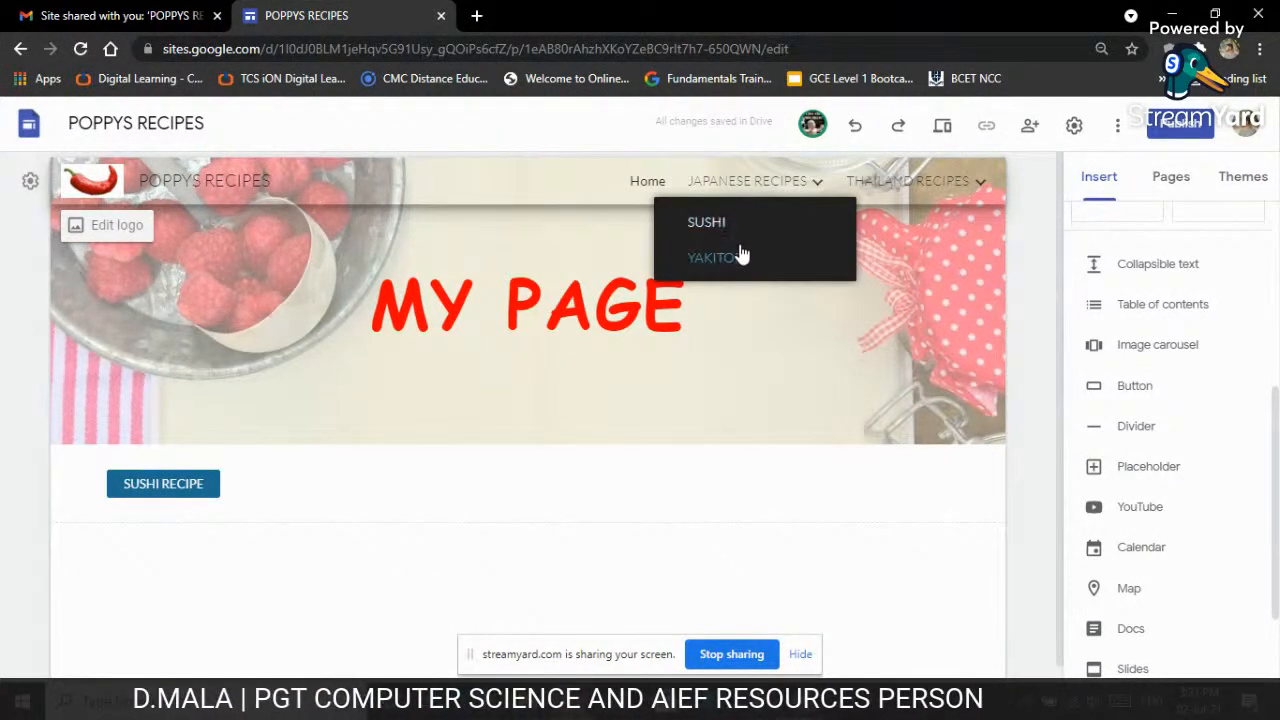
mouse_move(912, 183)
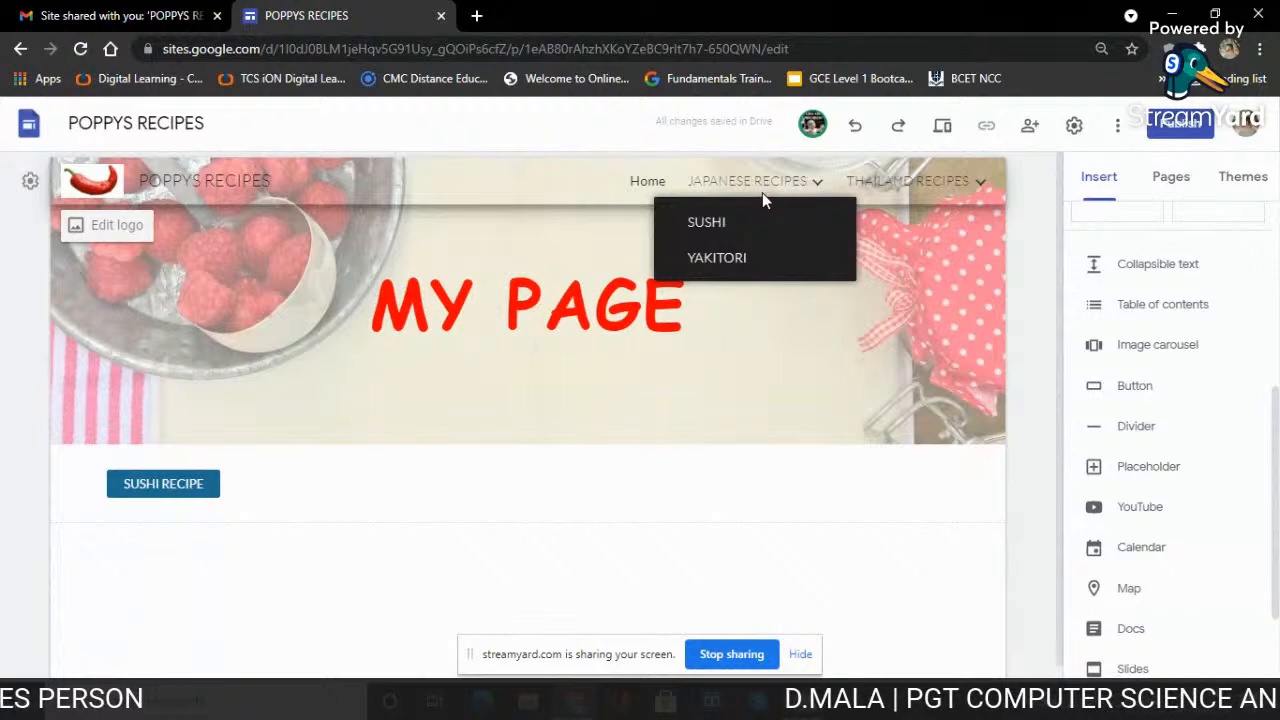
left_click(751, 222)
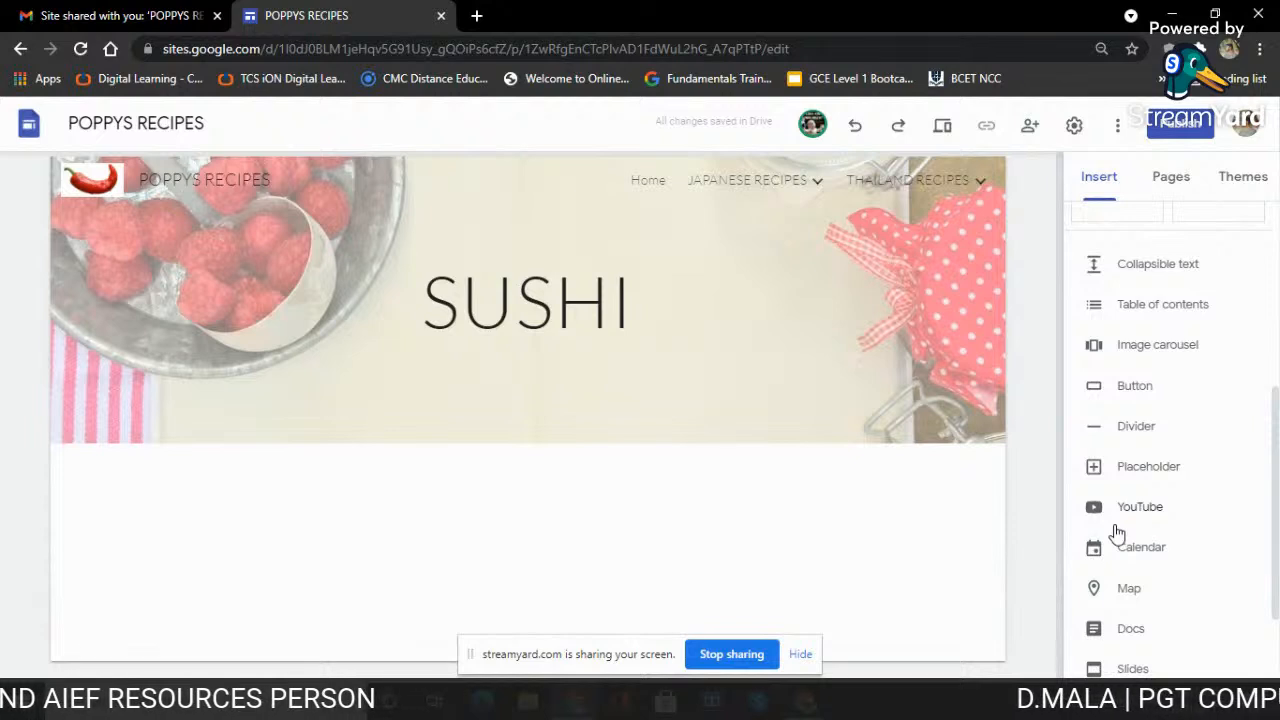
left_click(1177, 515)
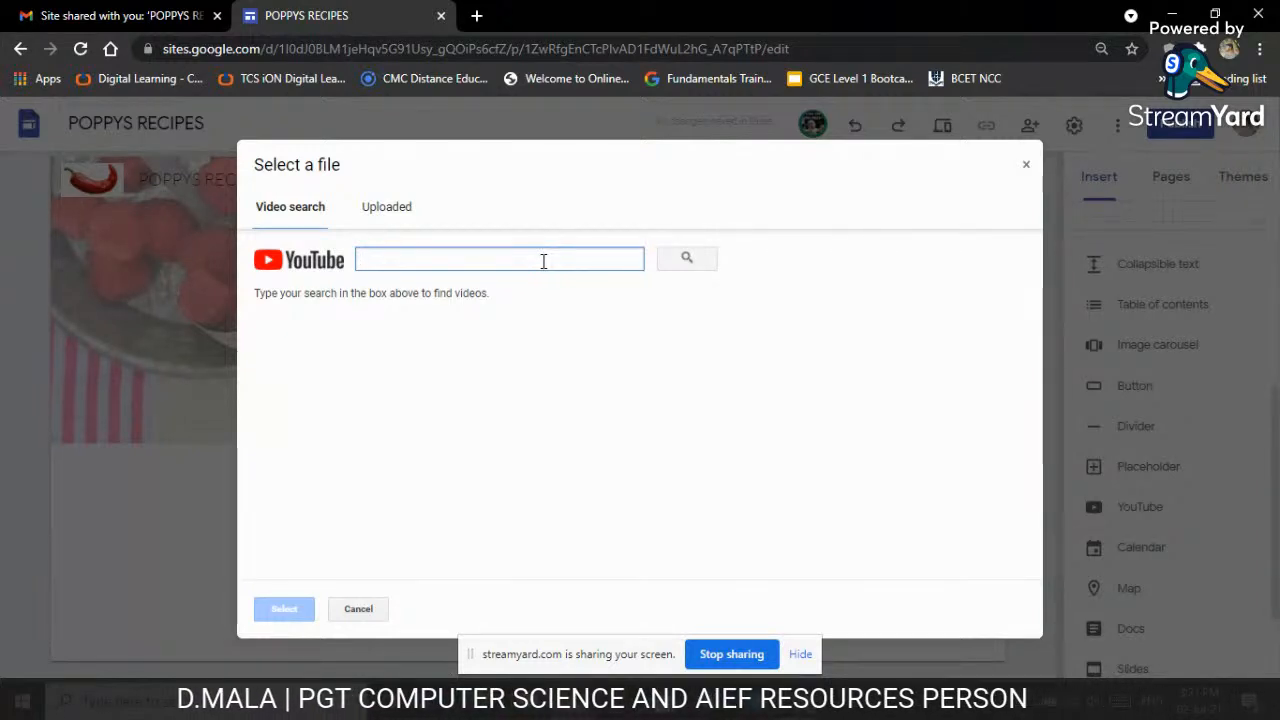
type("su")
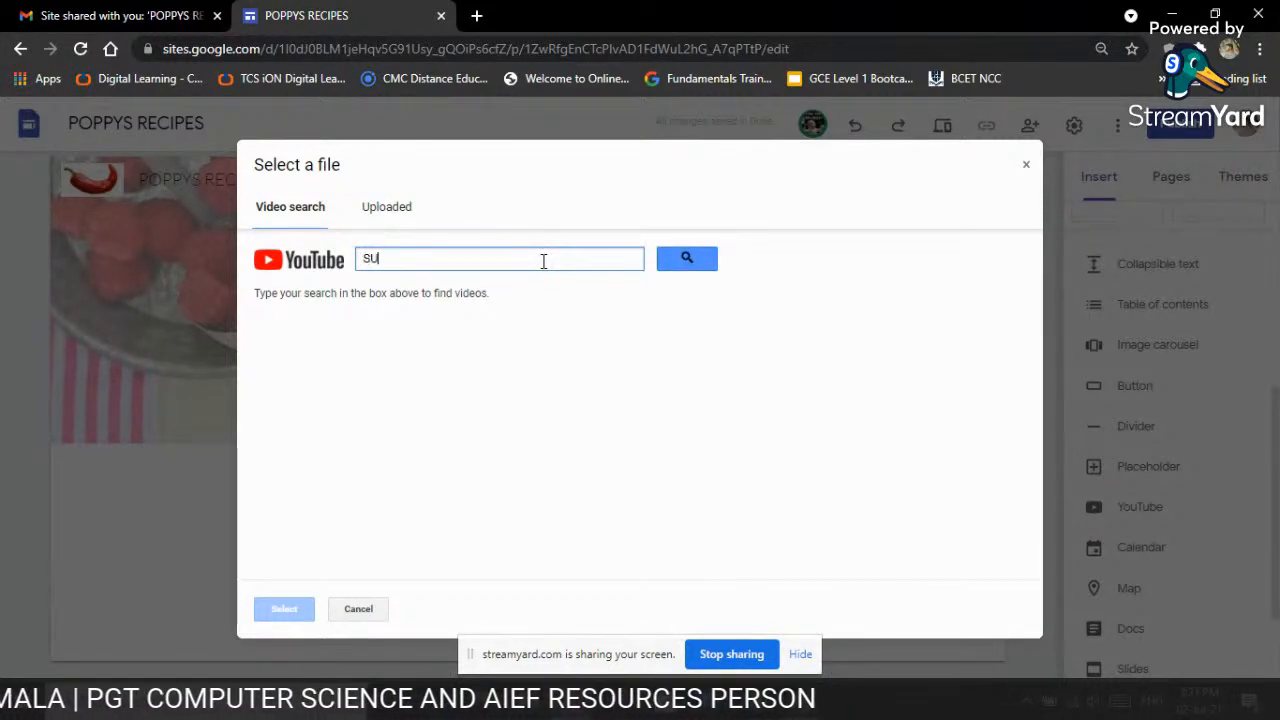
type("SHI ")
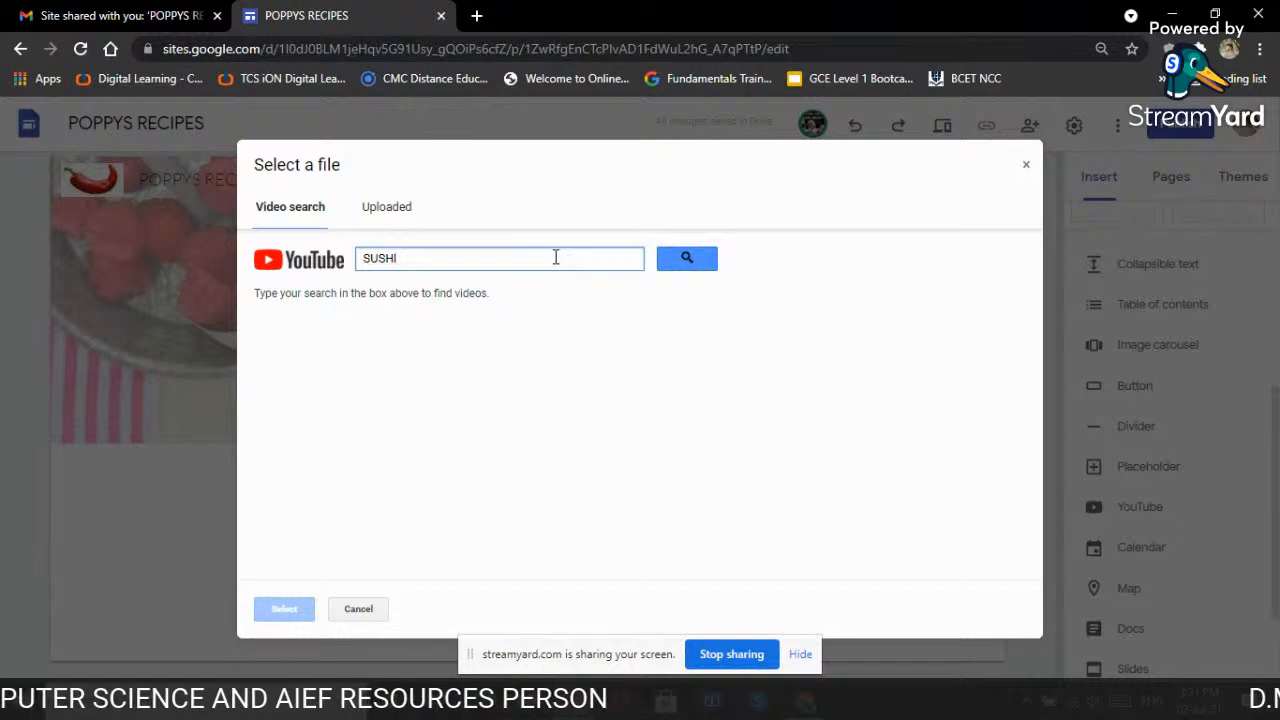
type("RECIPE")
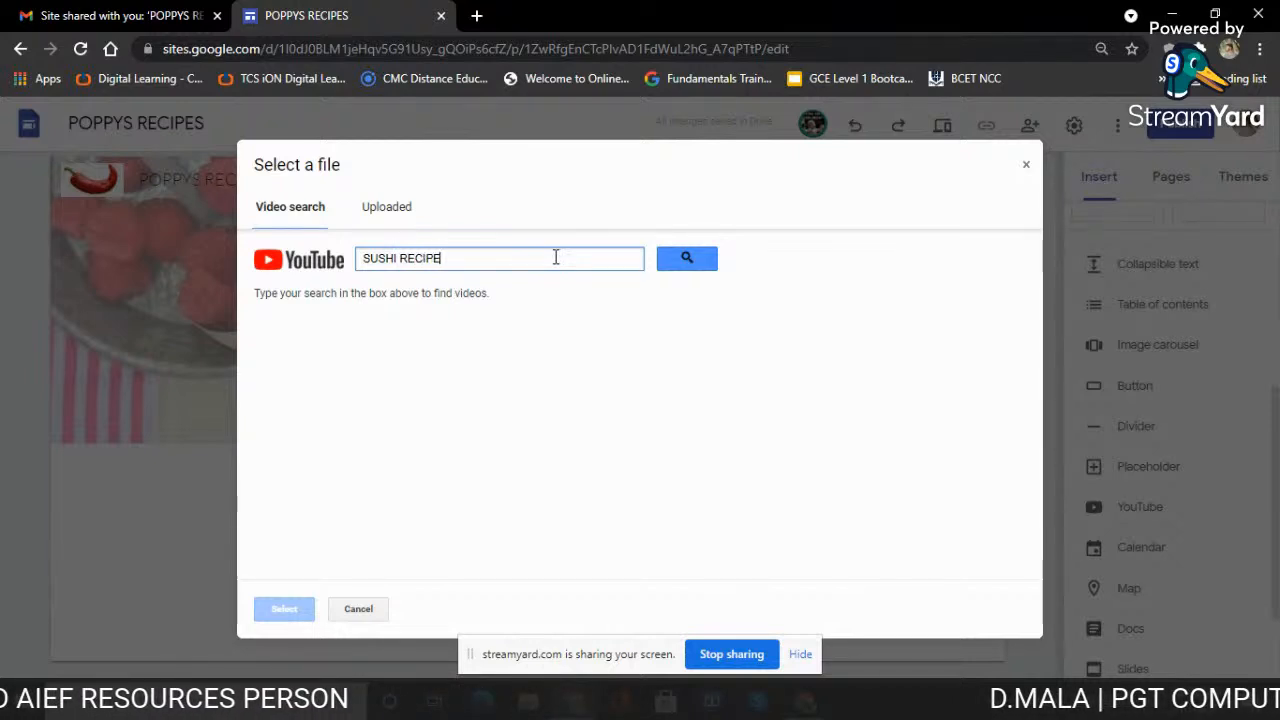
key("Return")
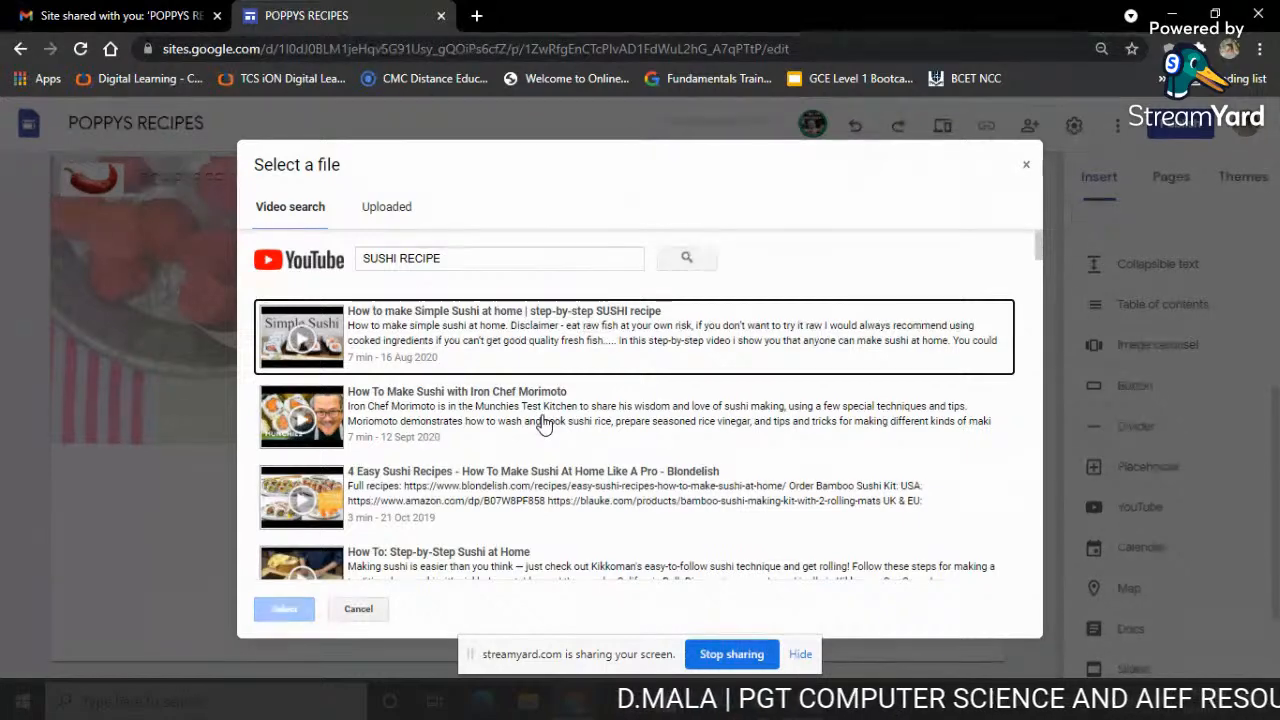
scroll(545, 510, "down", 2)
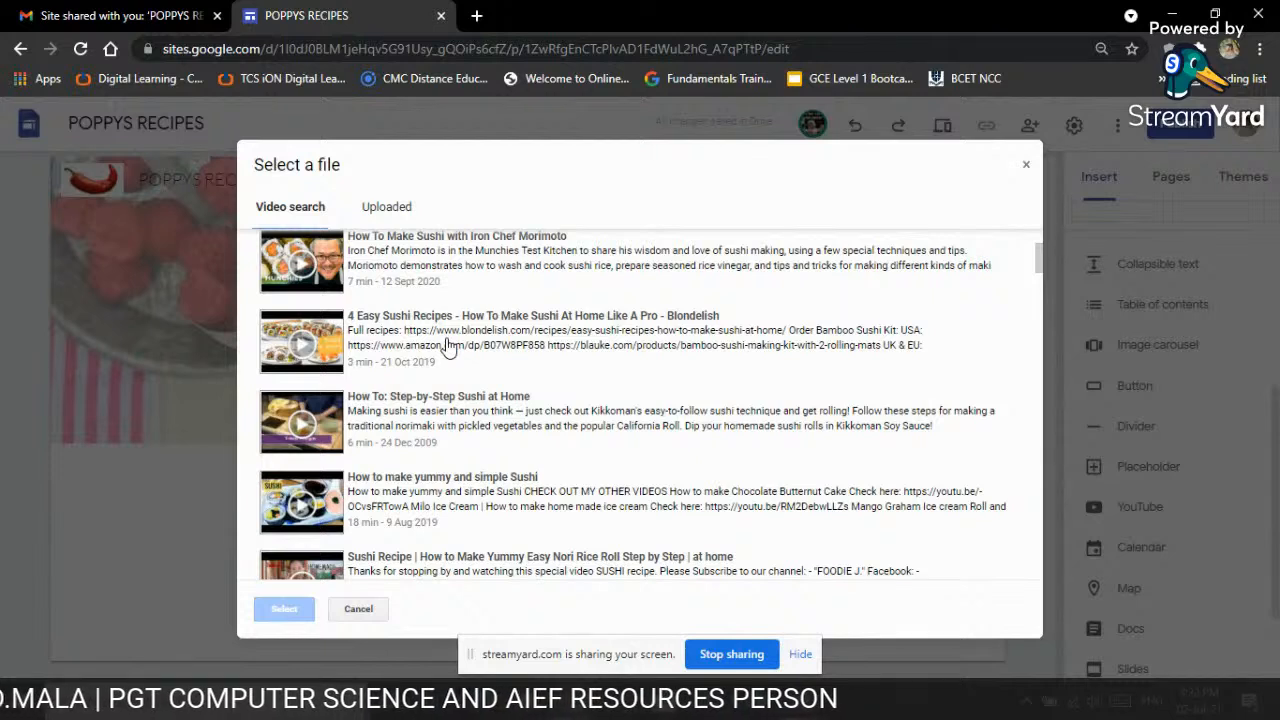
left_click(465, 425)
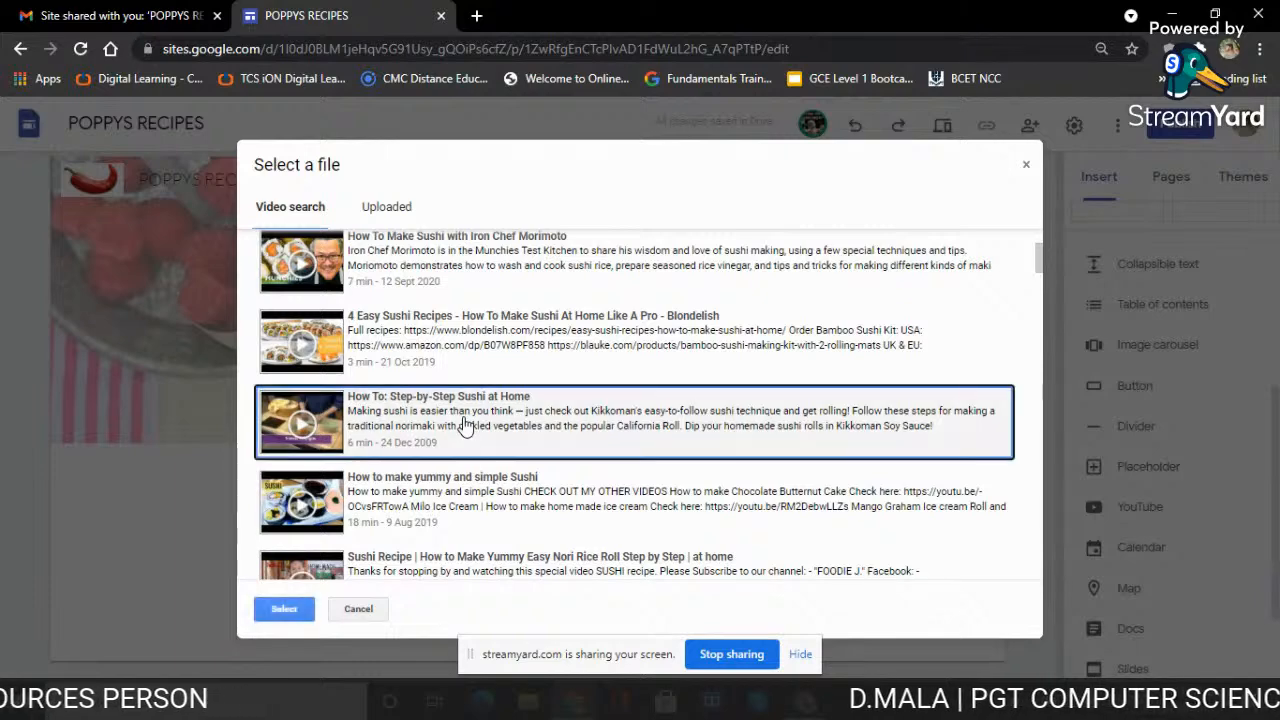
left_click(272, 612)
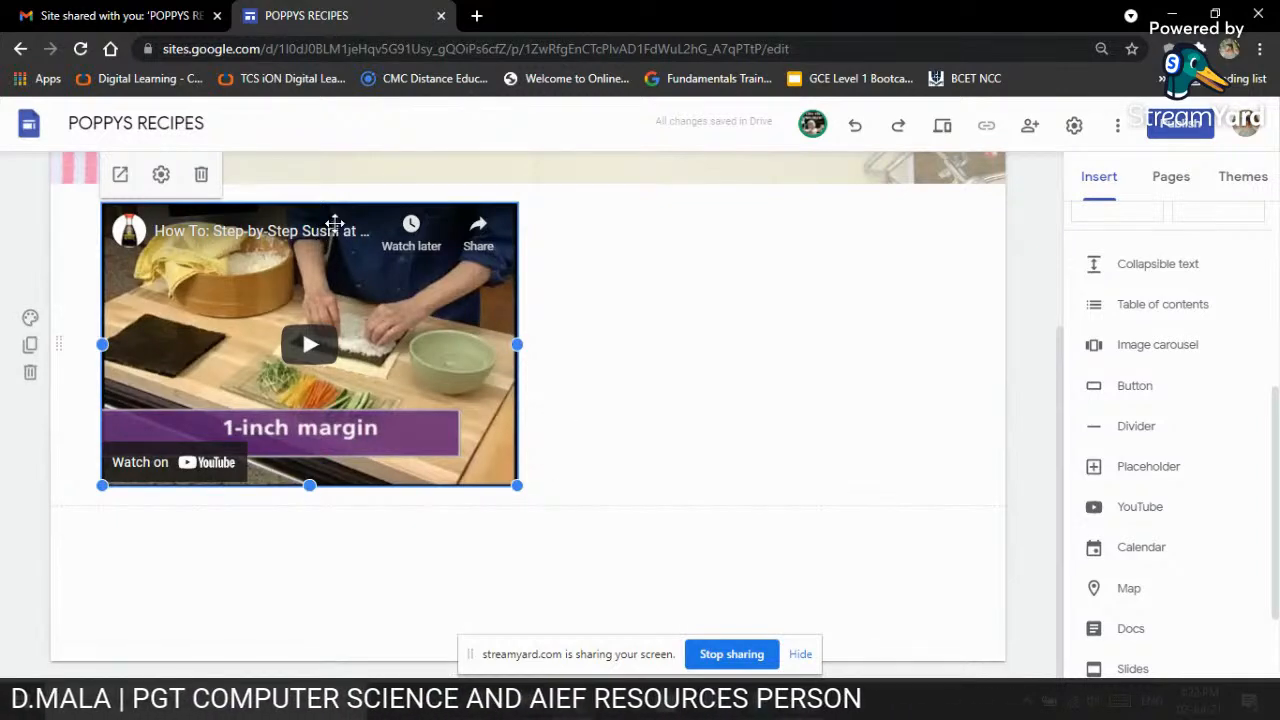
Move the sushi video toward the middle of the page, enlarge it to sit centred, and open its section background options
left_click_drag(370, 221, 497, 241)
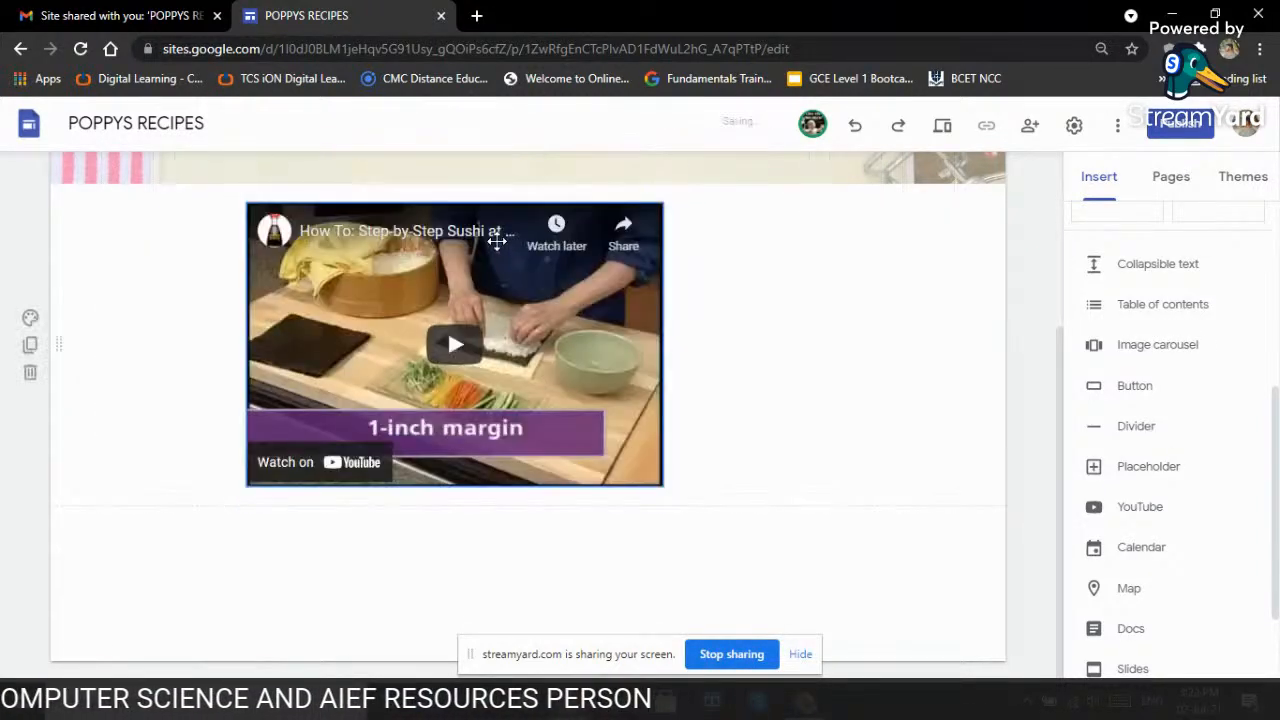
left_click_drag(662, 345, 808, 366)
left_click_drag(527, 486, 527, 530)
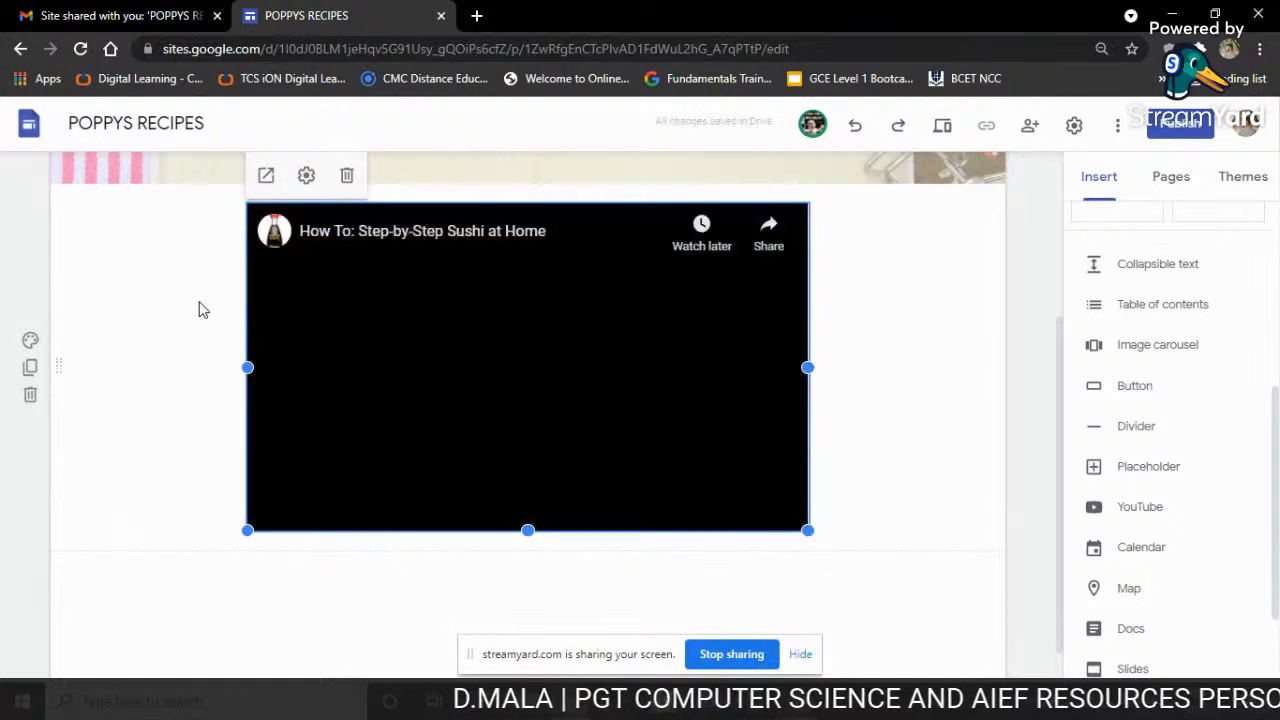
scroll(199, 306, "up", 3)
scroll(199, 309, "down", 3)
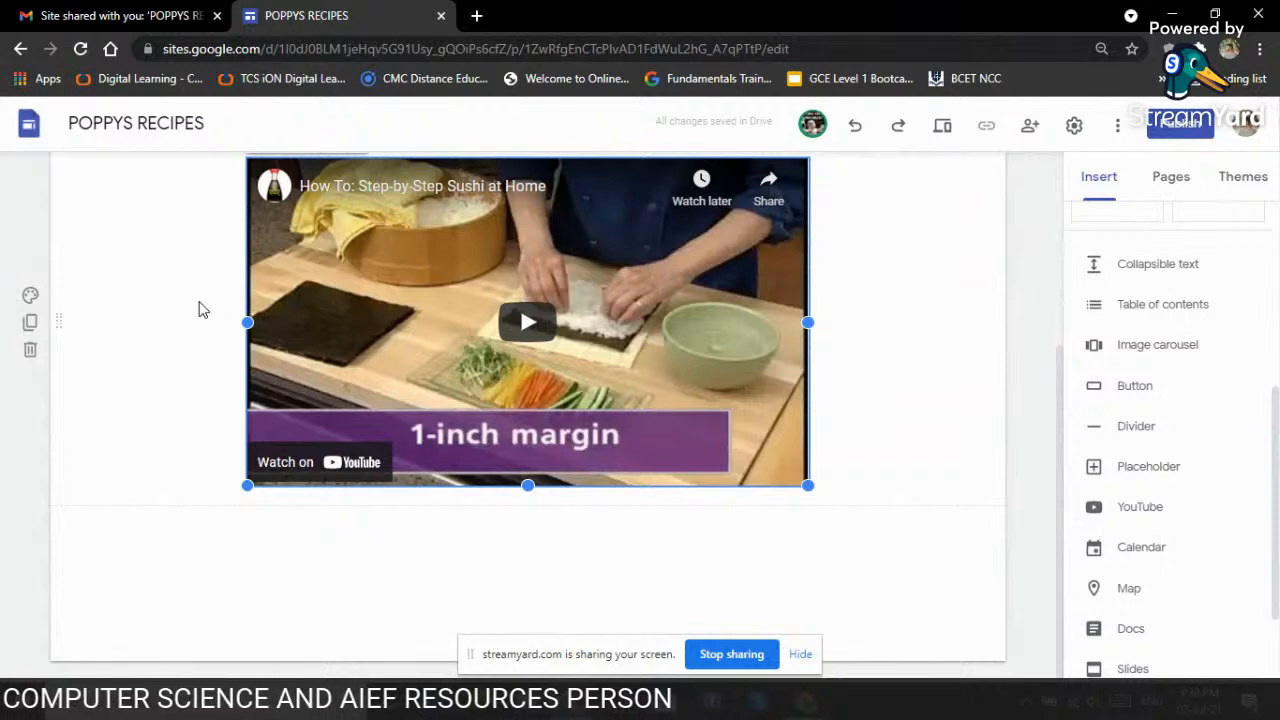
left_click(30, 296)
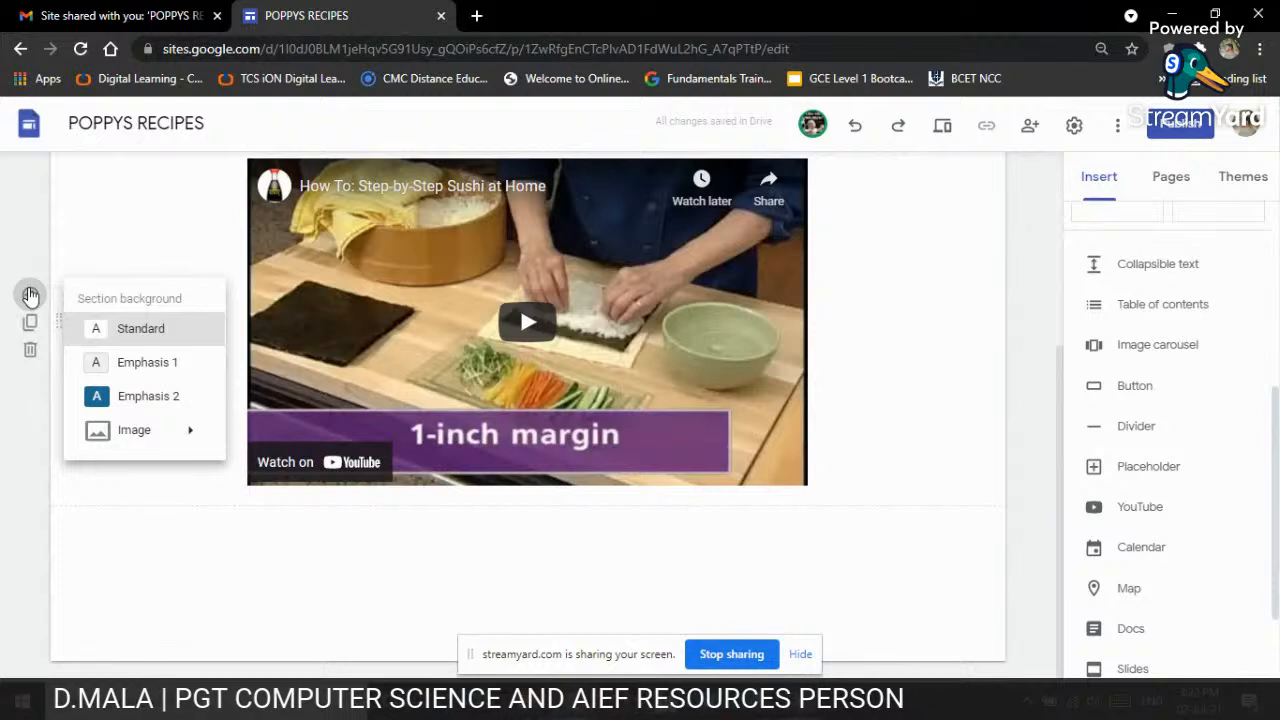
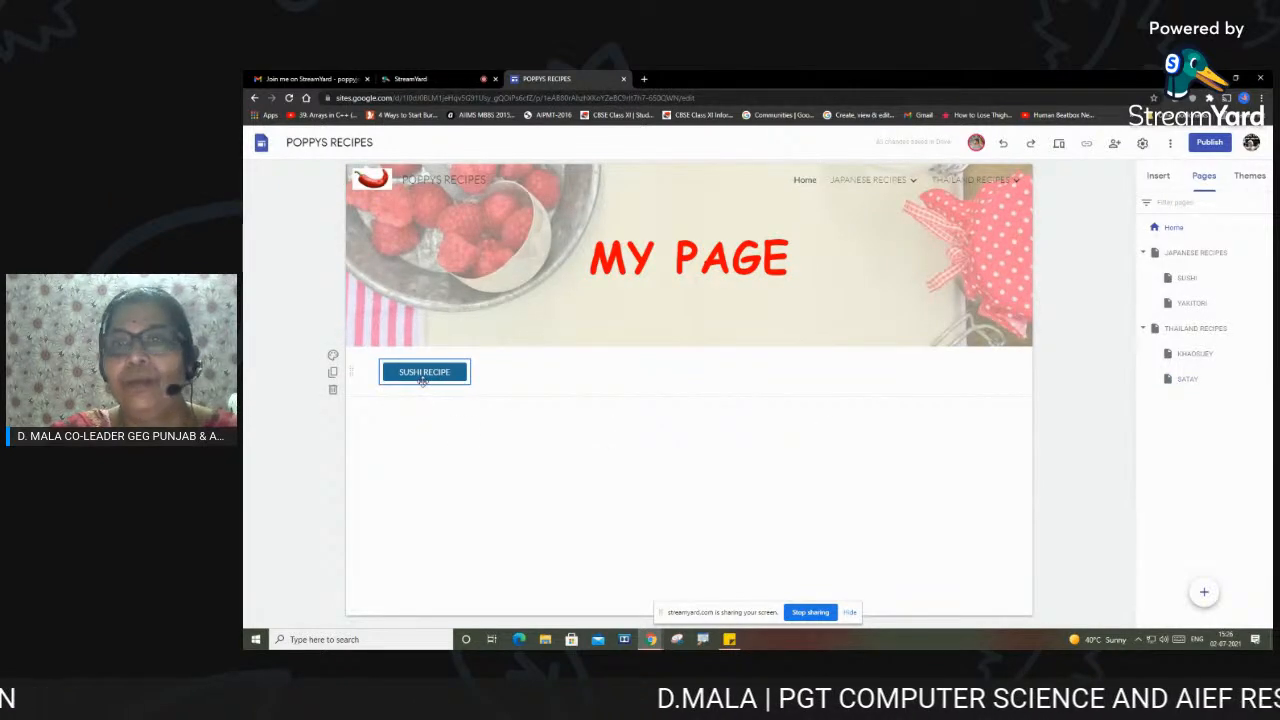
Insert a button named YAKITORI on the Home page, linked to the site's YAKITORI page, and place it beside the SUSHI RECIPE button
left_click(1158, 177)
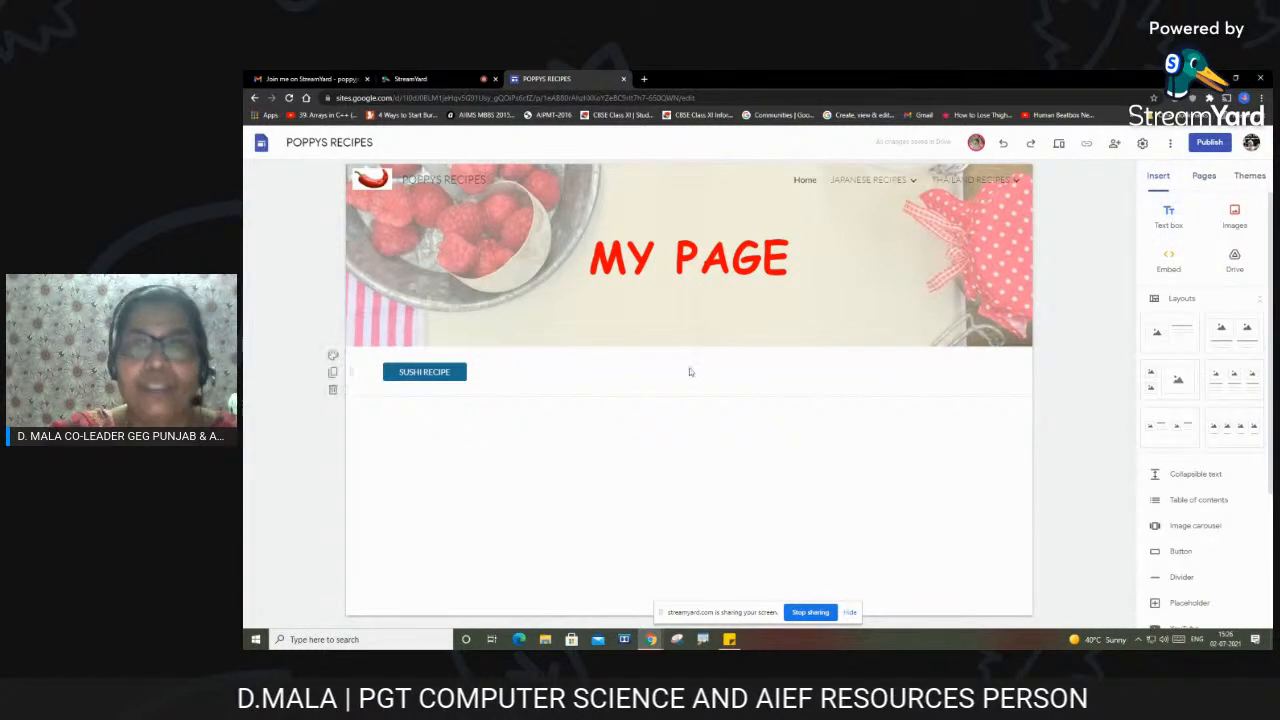
mouse_move(880, 182)
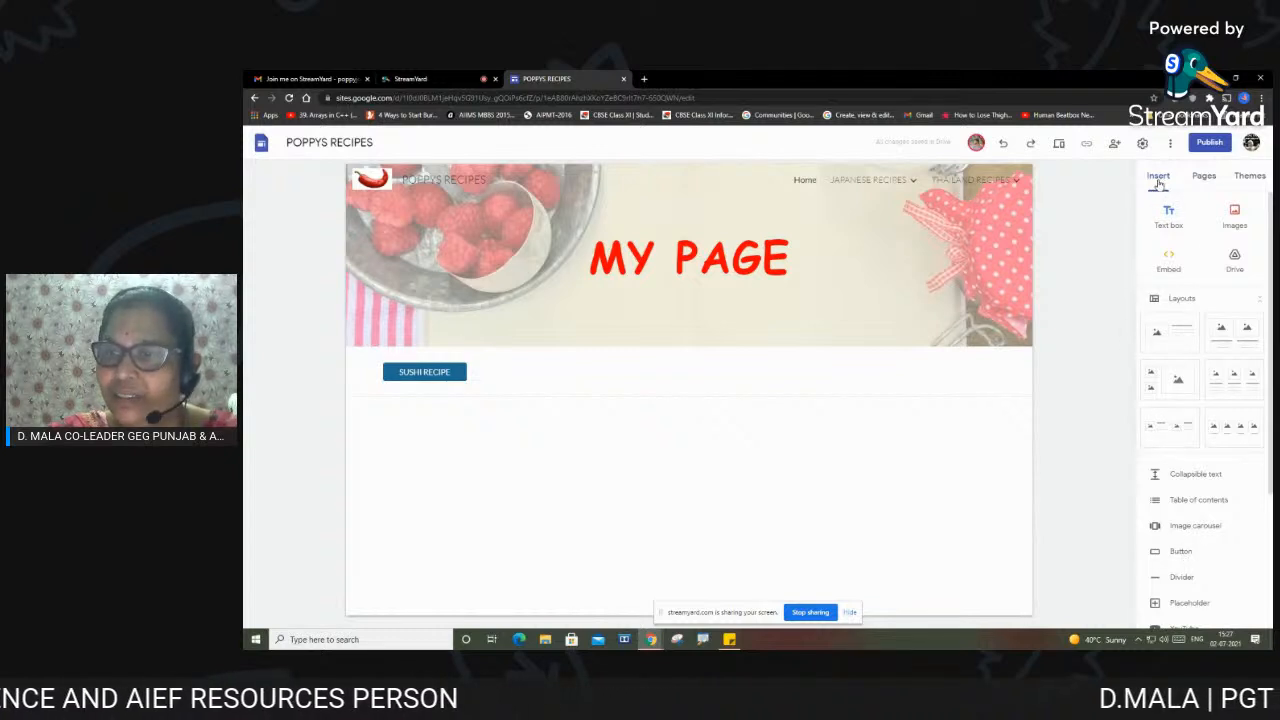
scroll(1207, 472, "down", 3)
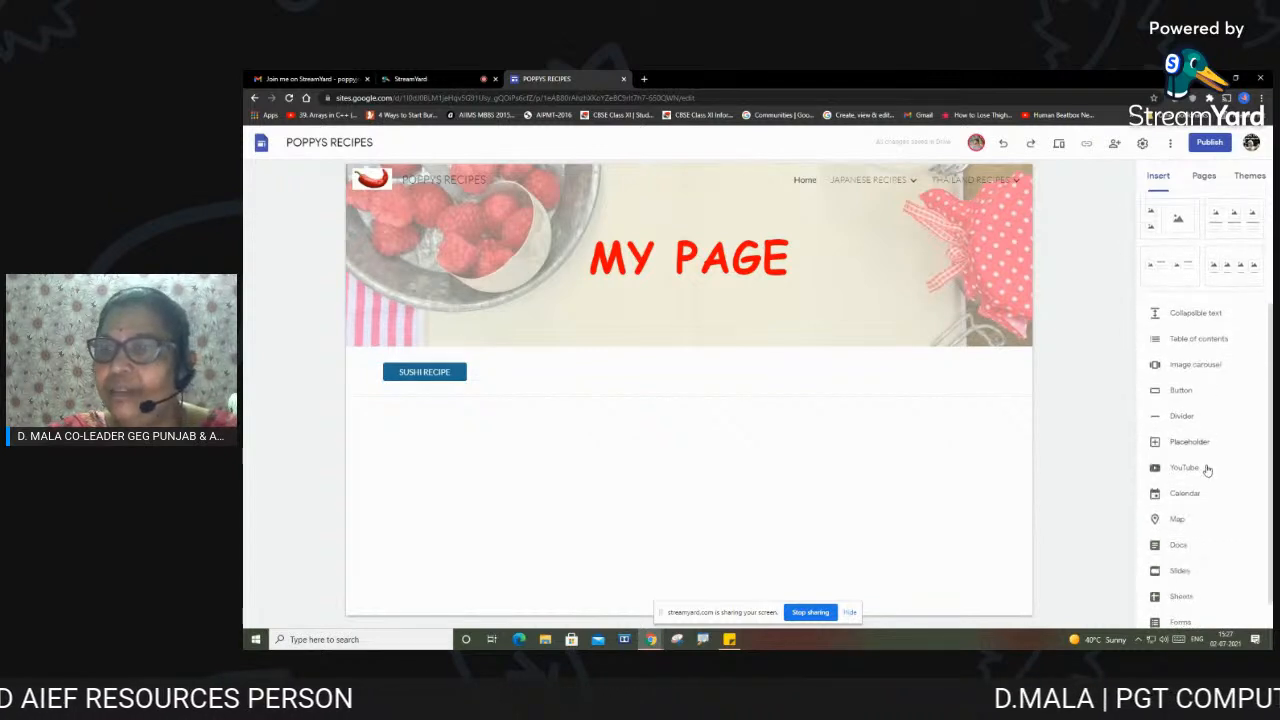
left_click(1178, 392)
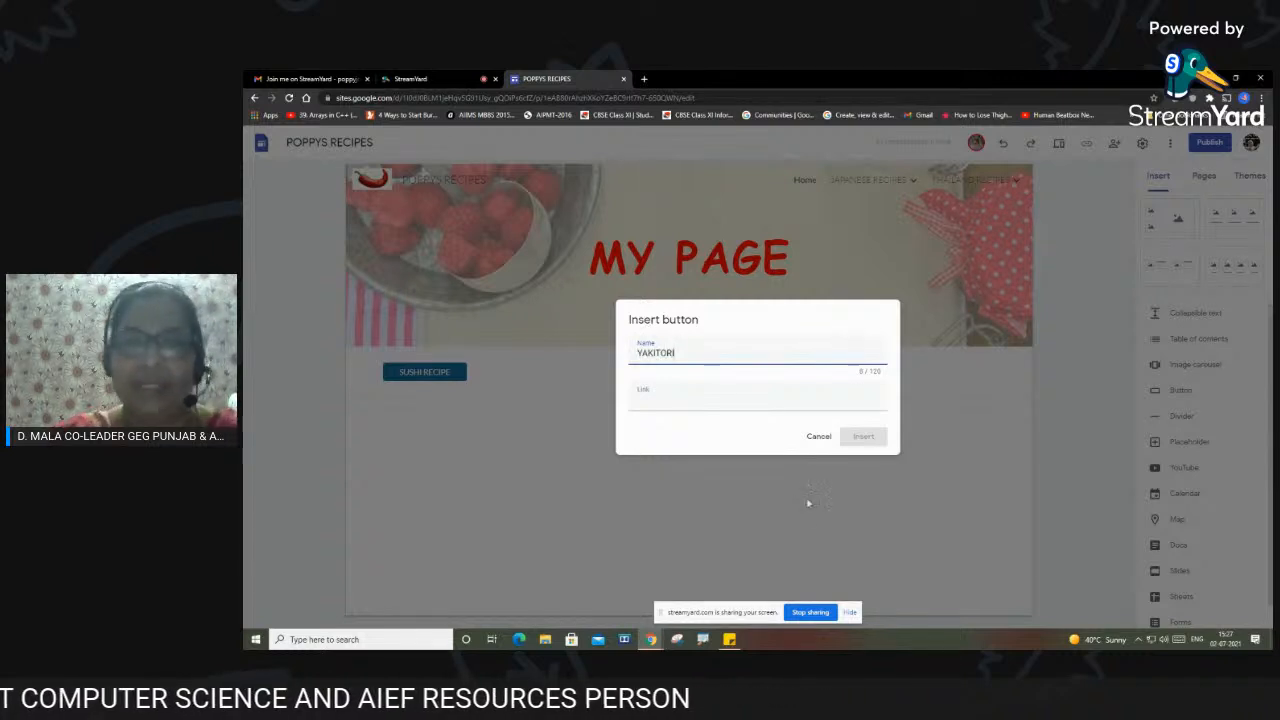
left_click(638, 391)
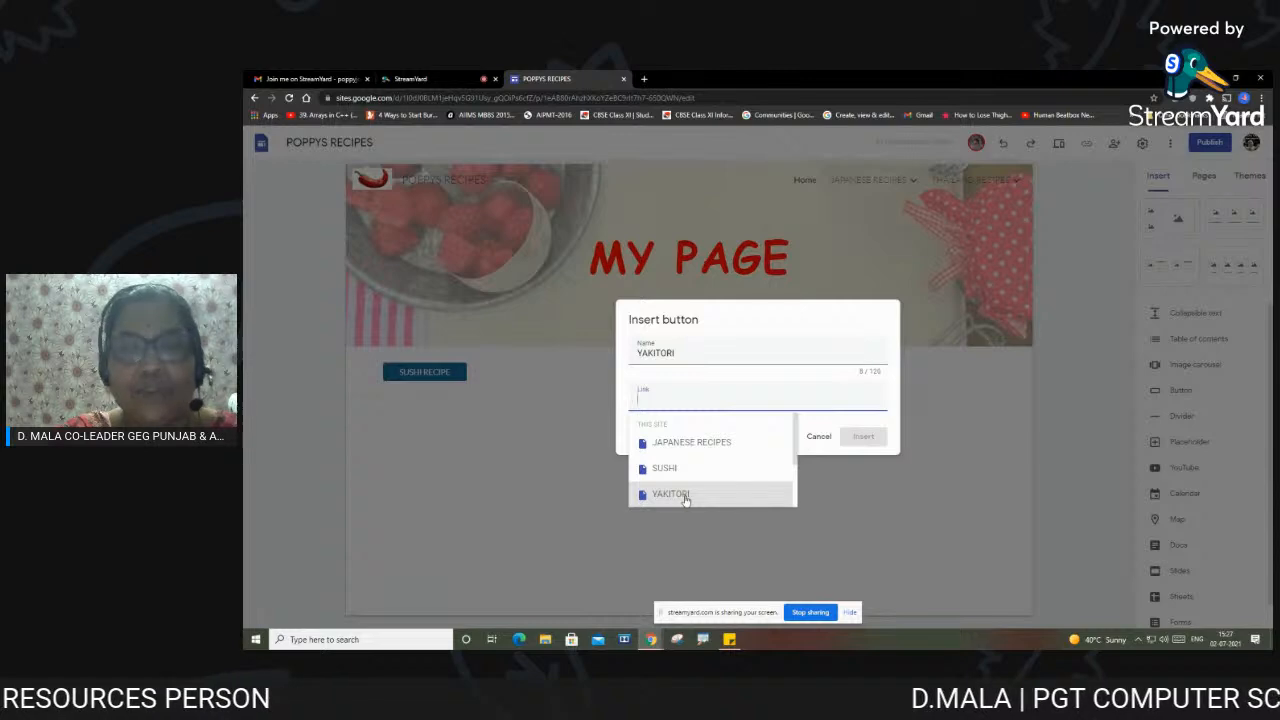
left_click(685, 494)
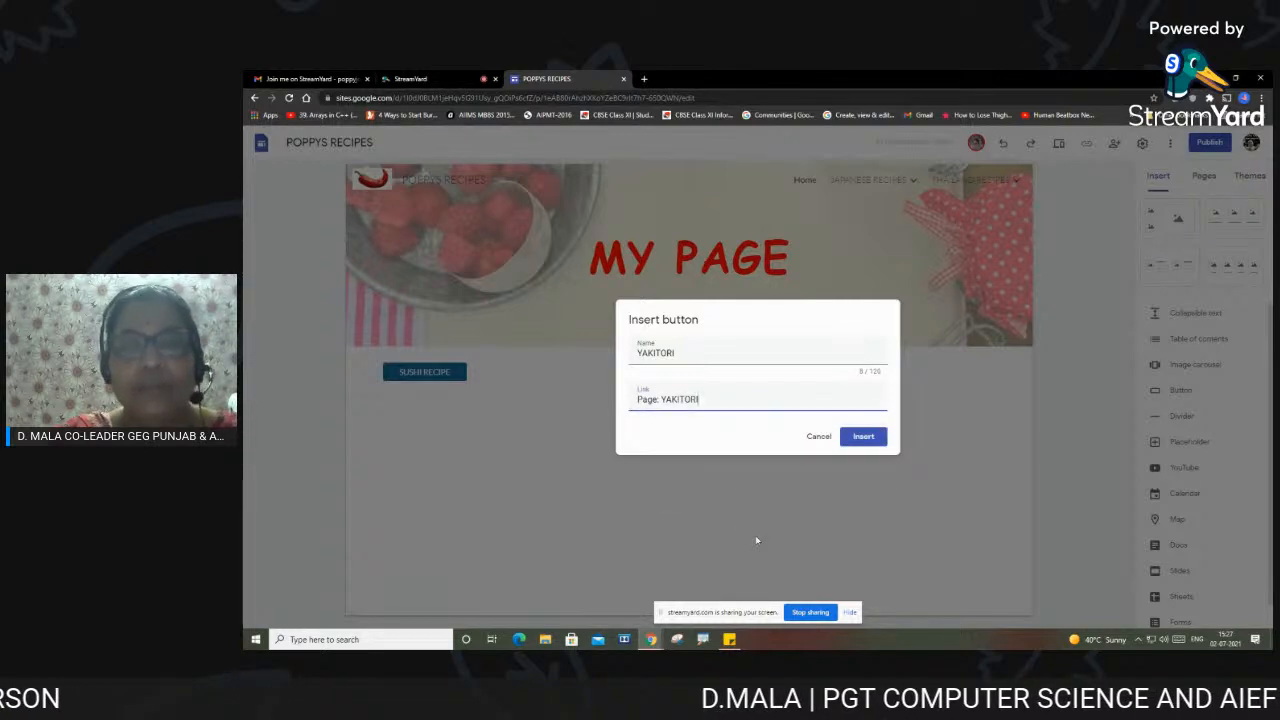
left_click(864, 438)
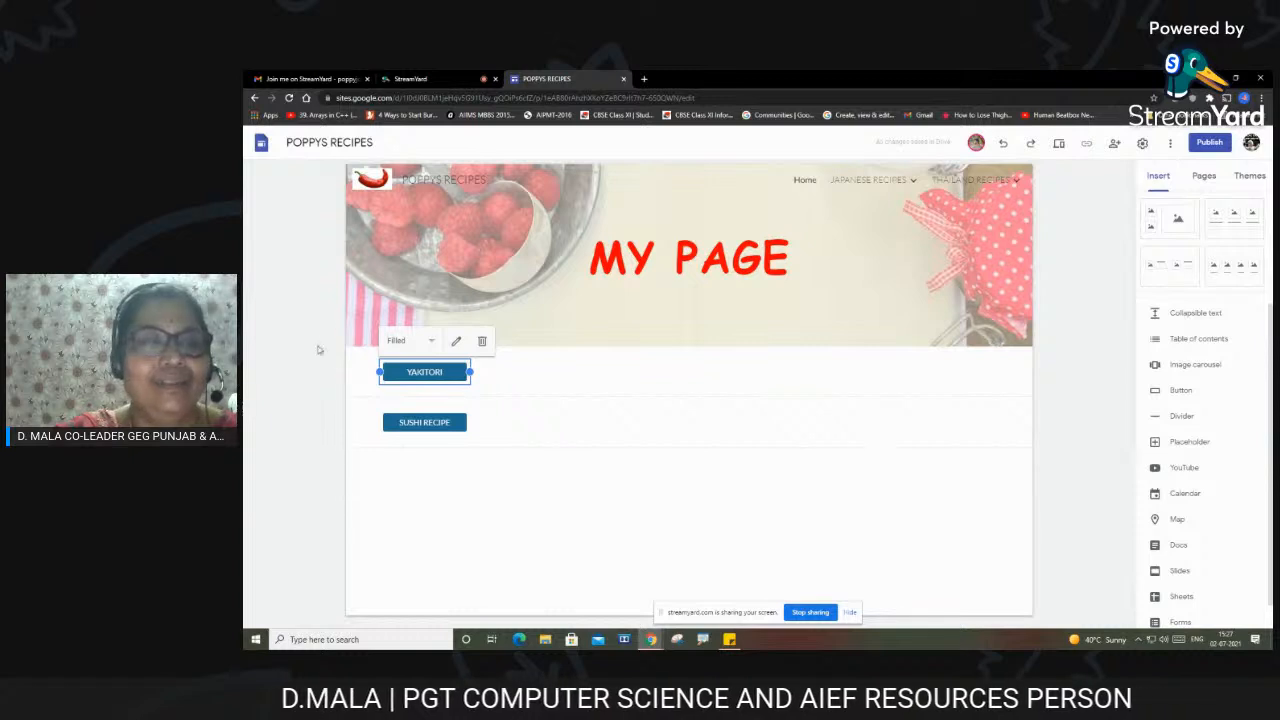
left_click_drag(424, 368, 686, 408)
left_click(636, 371)
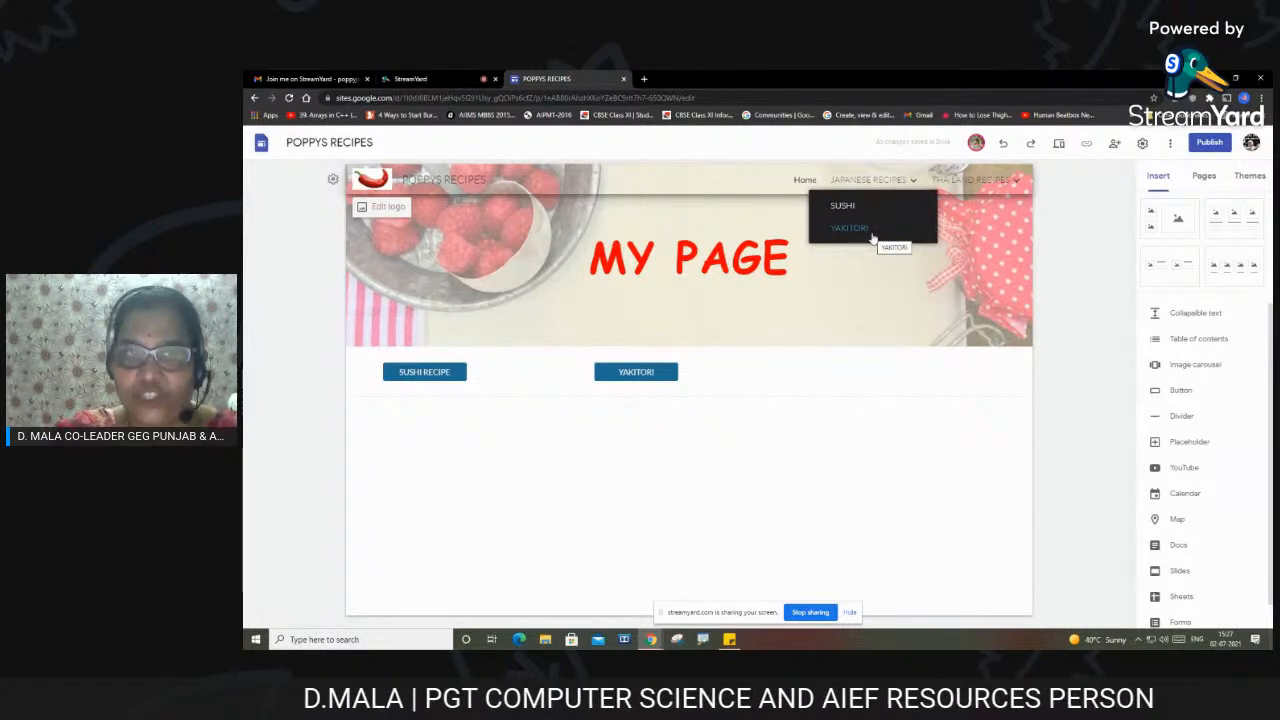
mouse_move(988, 183)
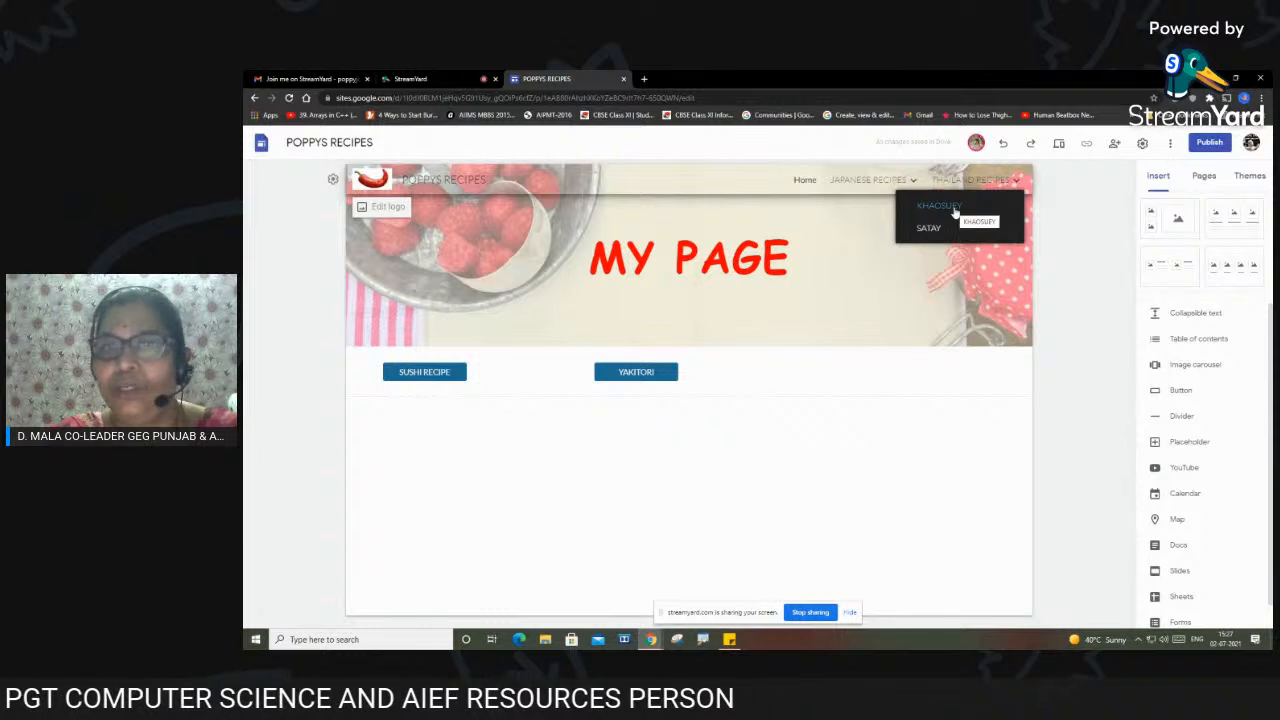
left_click(1180, 390)
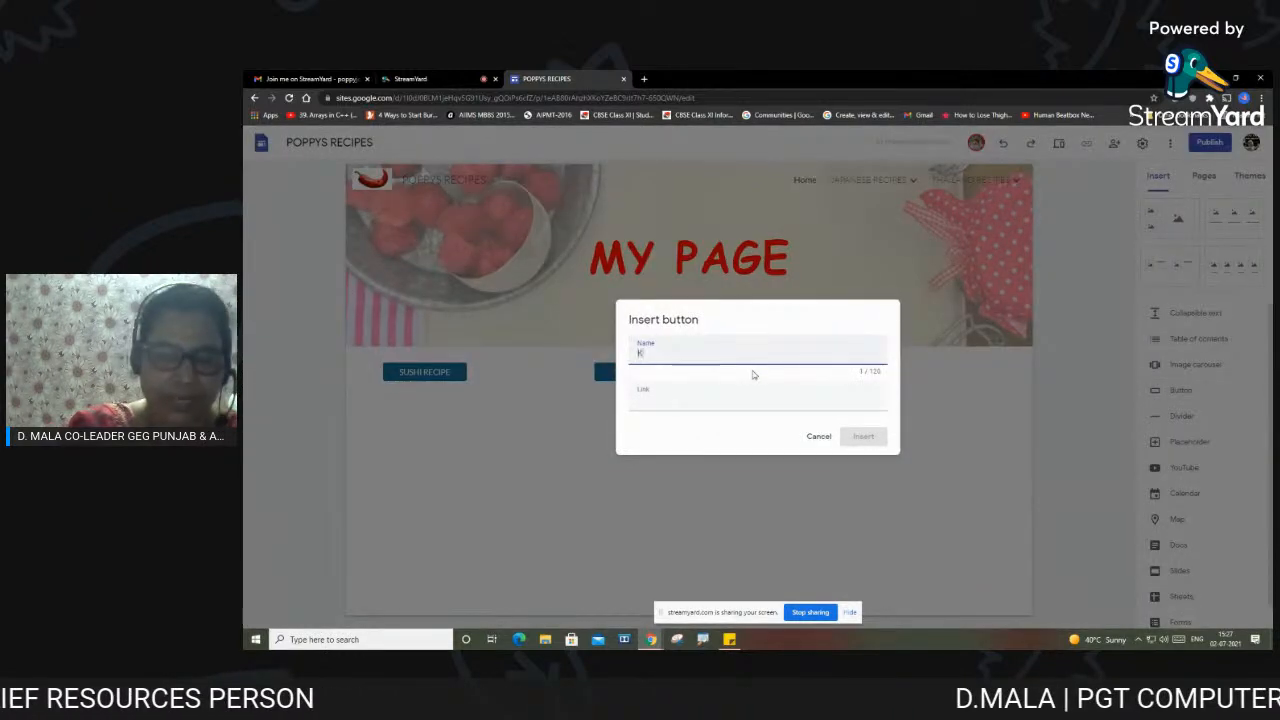
type("KHAOSUEY")
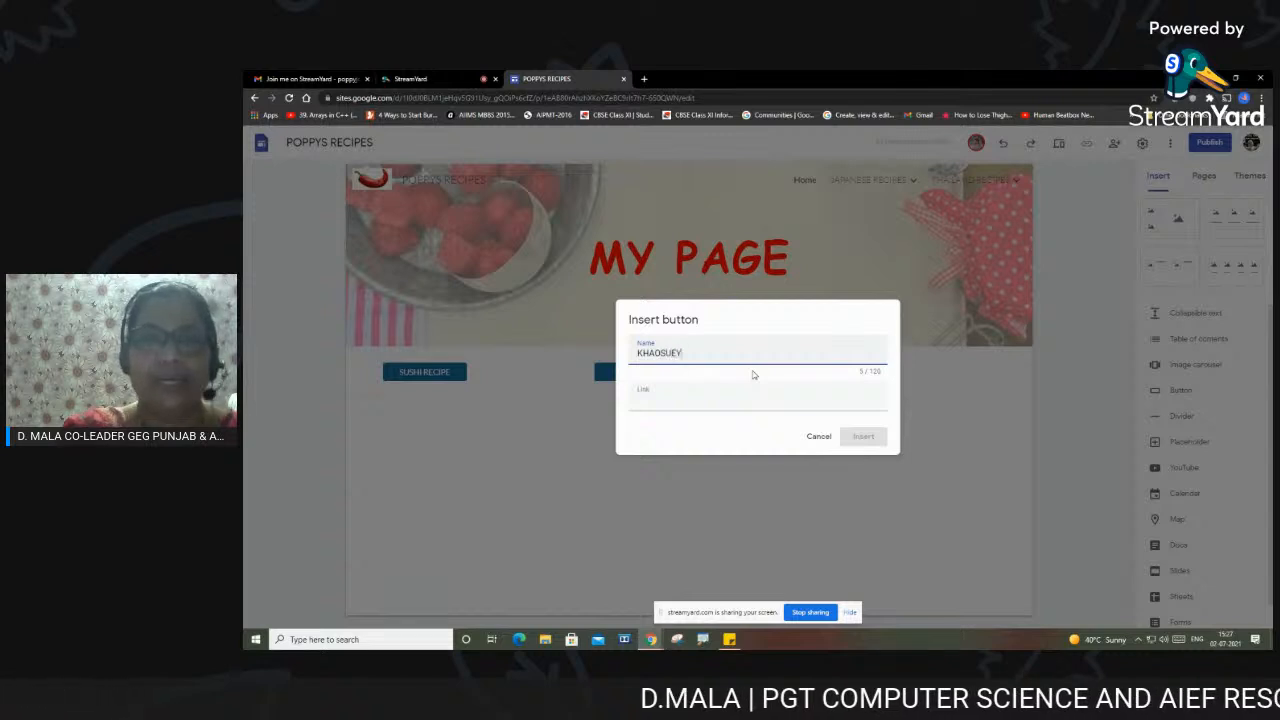
left_click(680, 400)
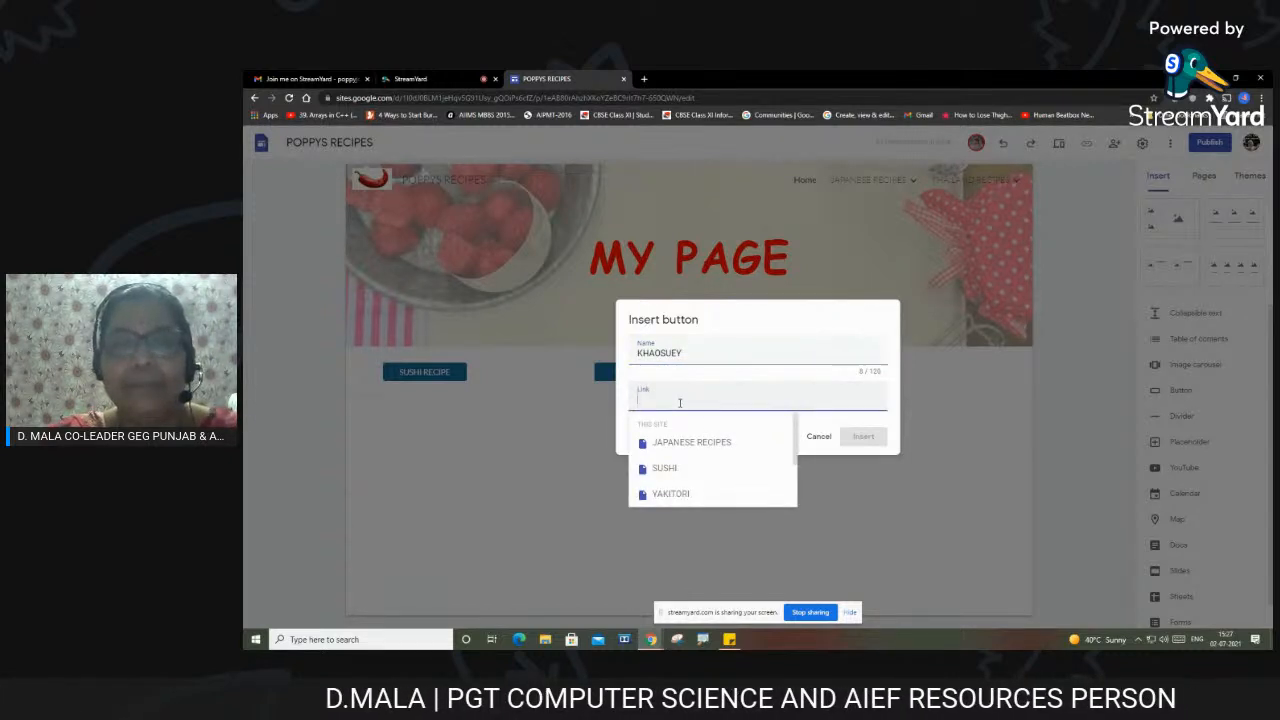
left_click(818, 436)
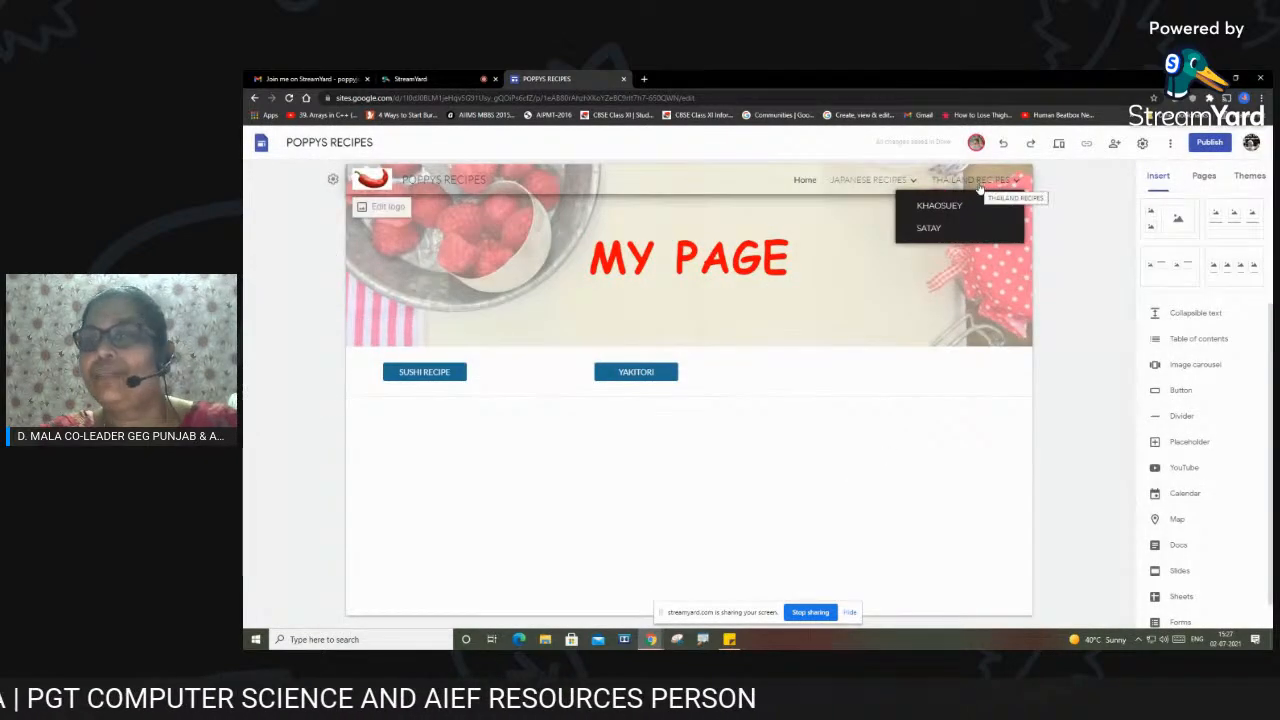
left_click(980, 186)
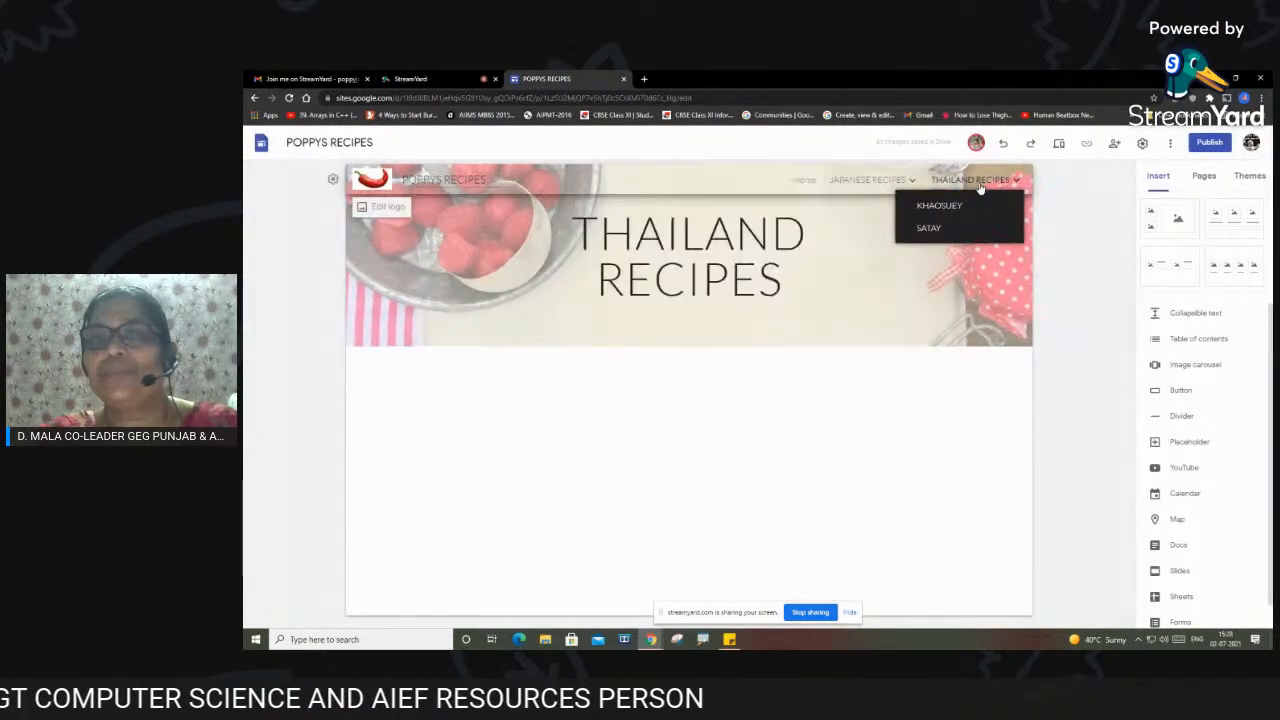
left_click(1160, 391)
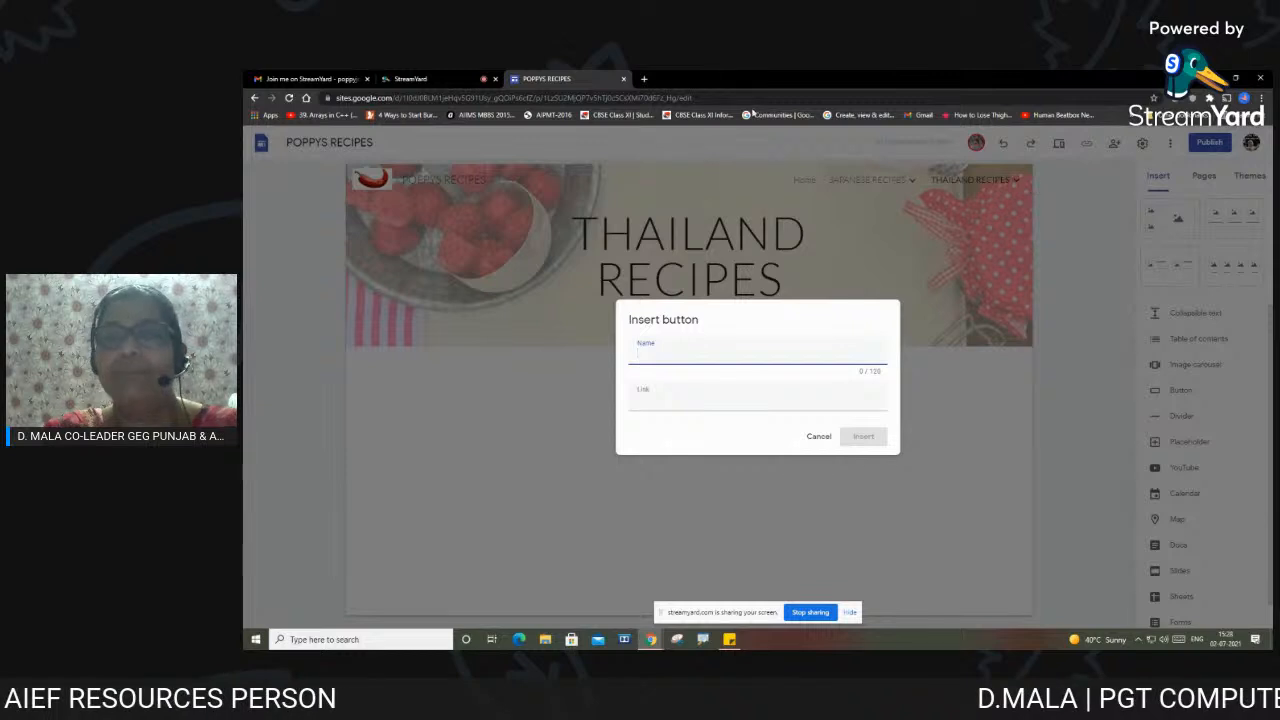
left_click(814, 180)
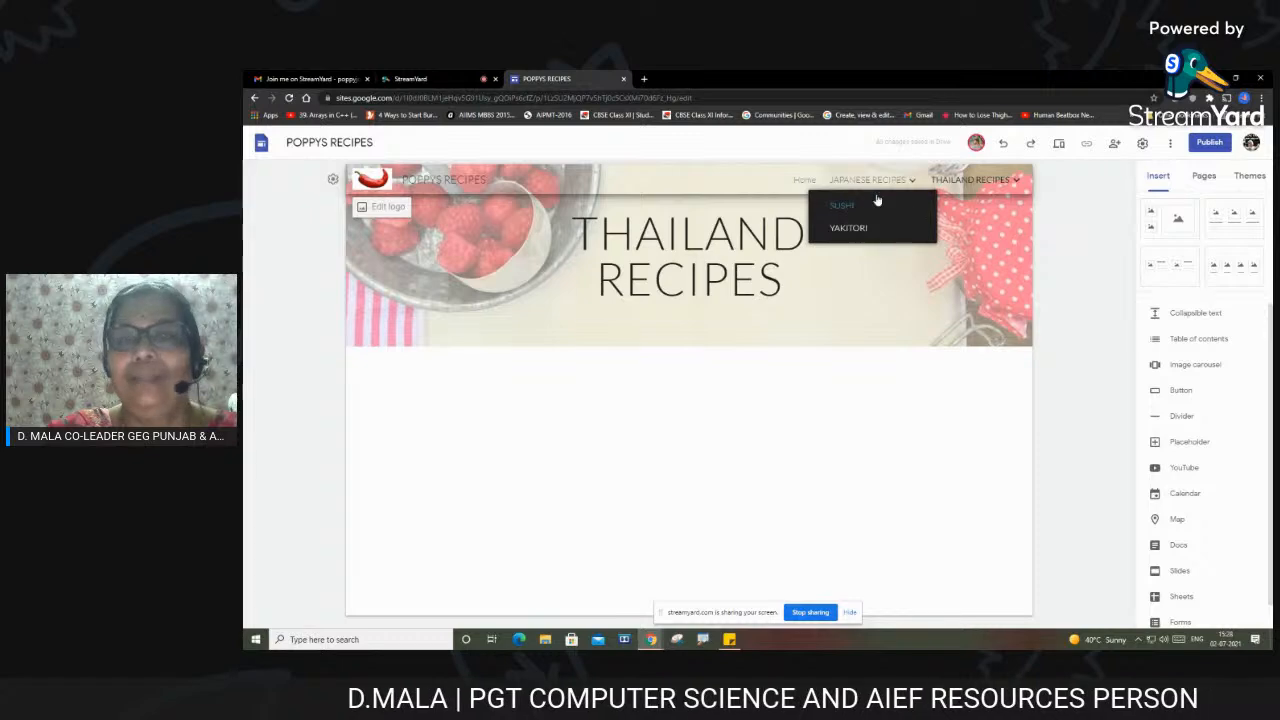
left_click(810, 182)
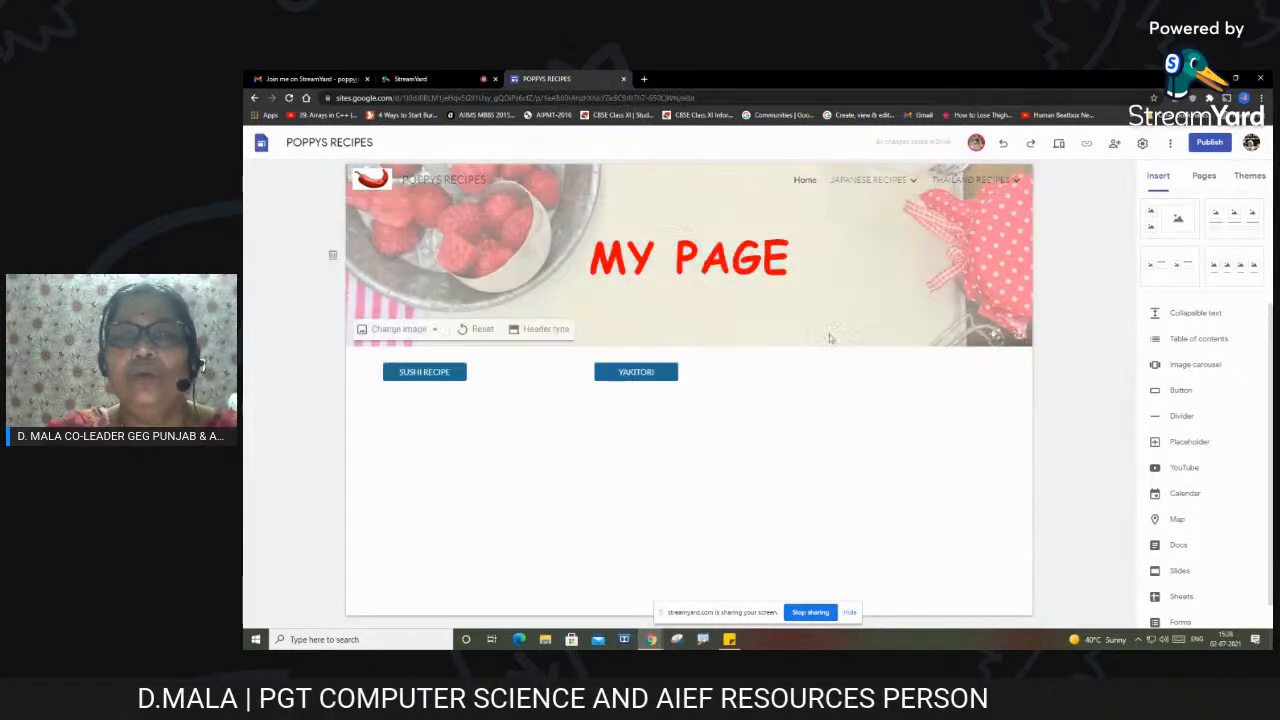
left_click(1181, 392)
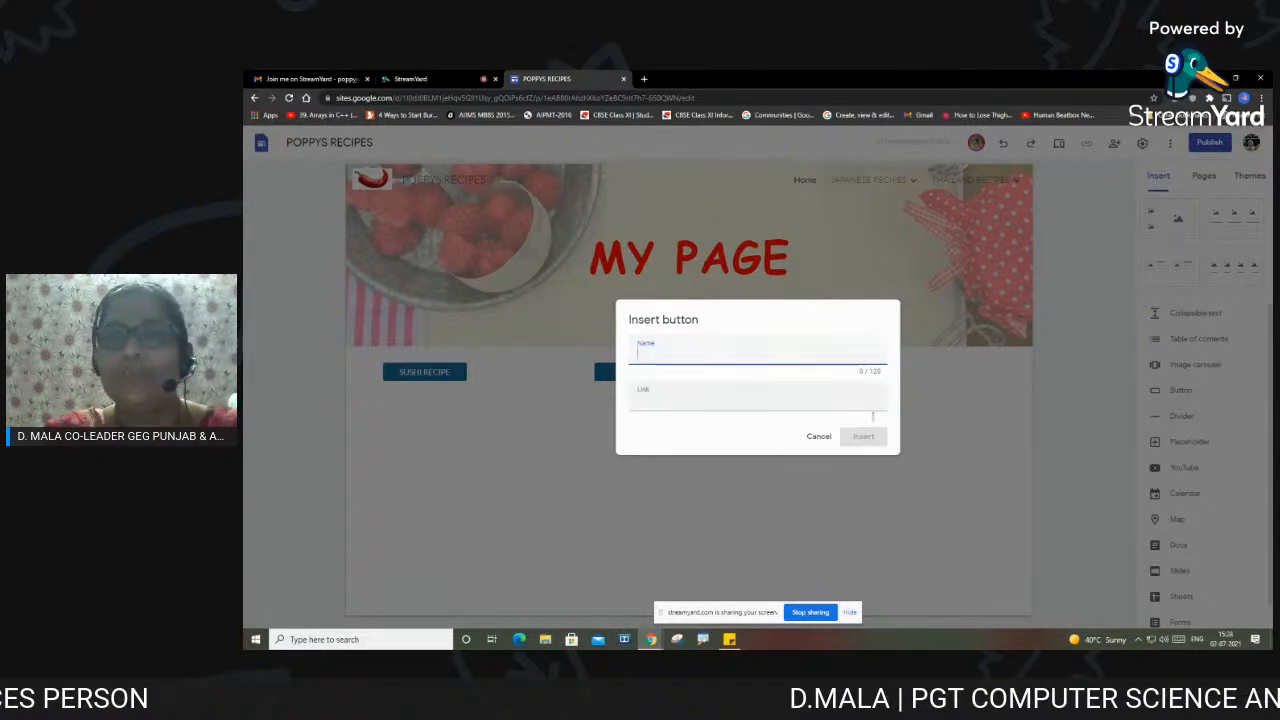
left_click(820, 437)
Insert a button named KHAOSUEY on the Home page, linked to the site's KHAOSUEY page, and place it after YAKITORI in the button row
mouse_move(972, 180)
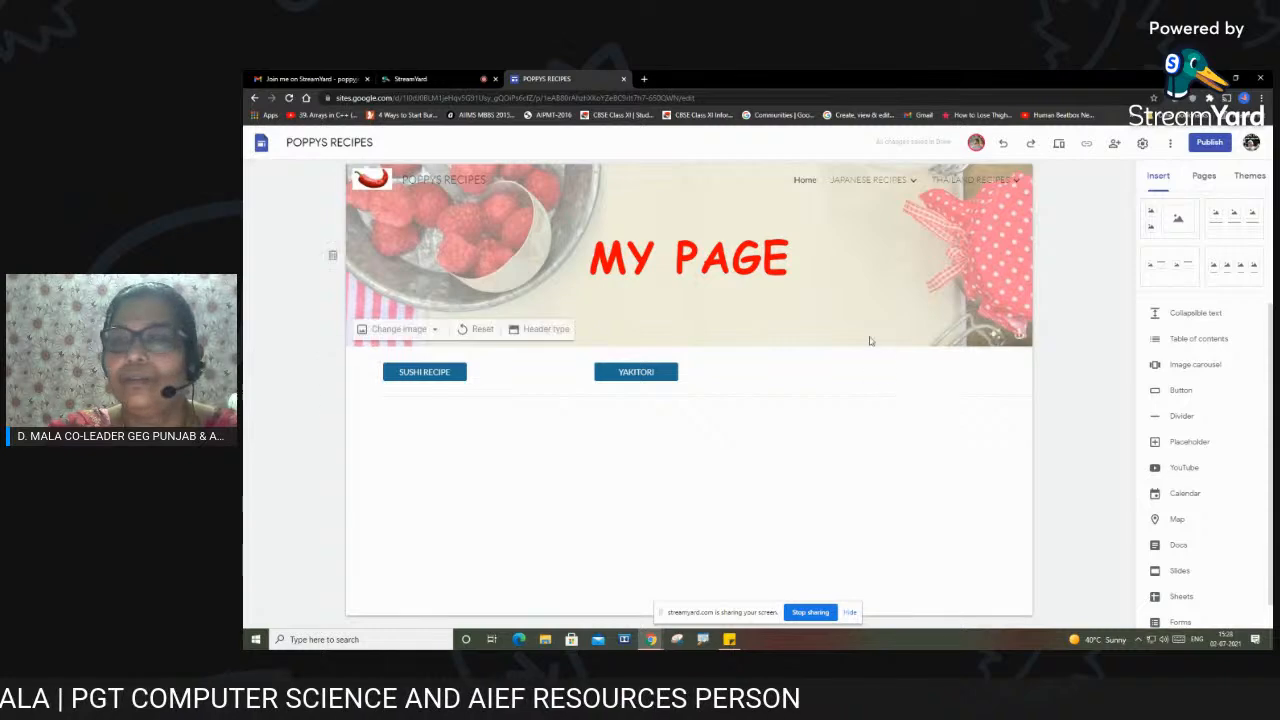
left_click(1204, 393)
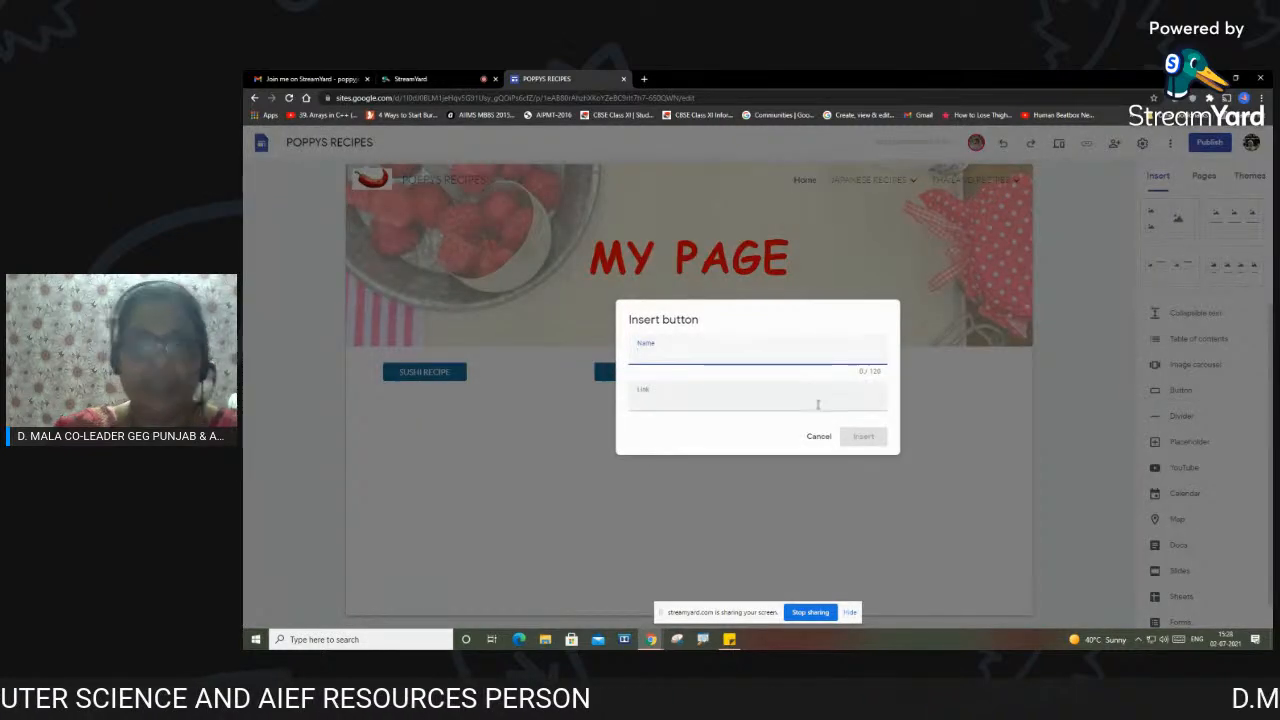
type("KAH")
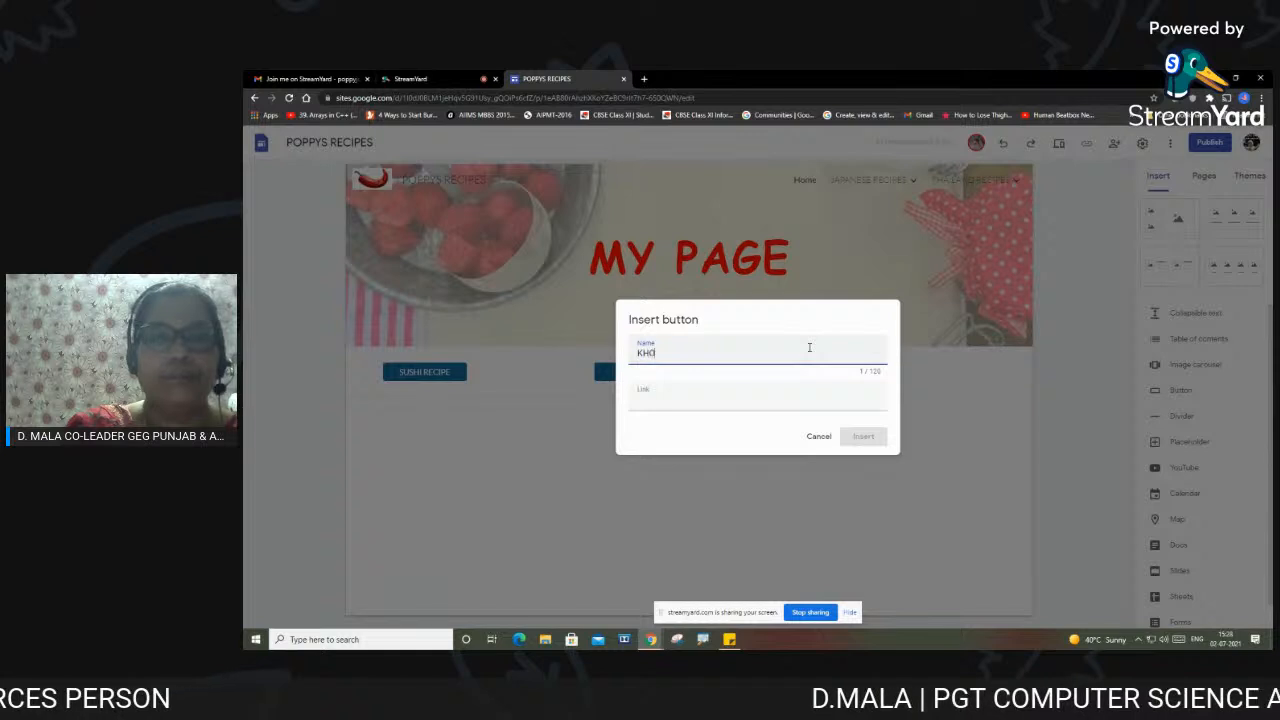
type("OSUEY")
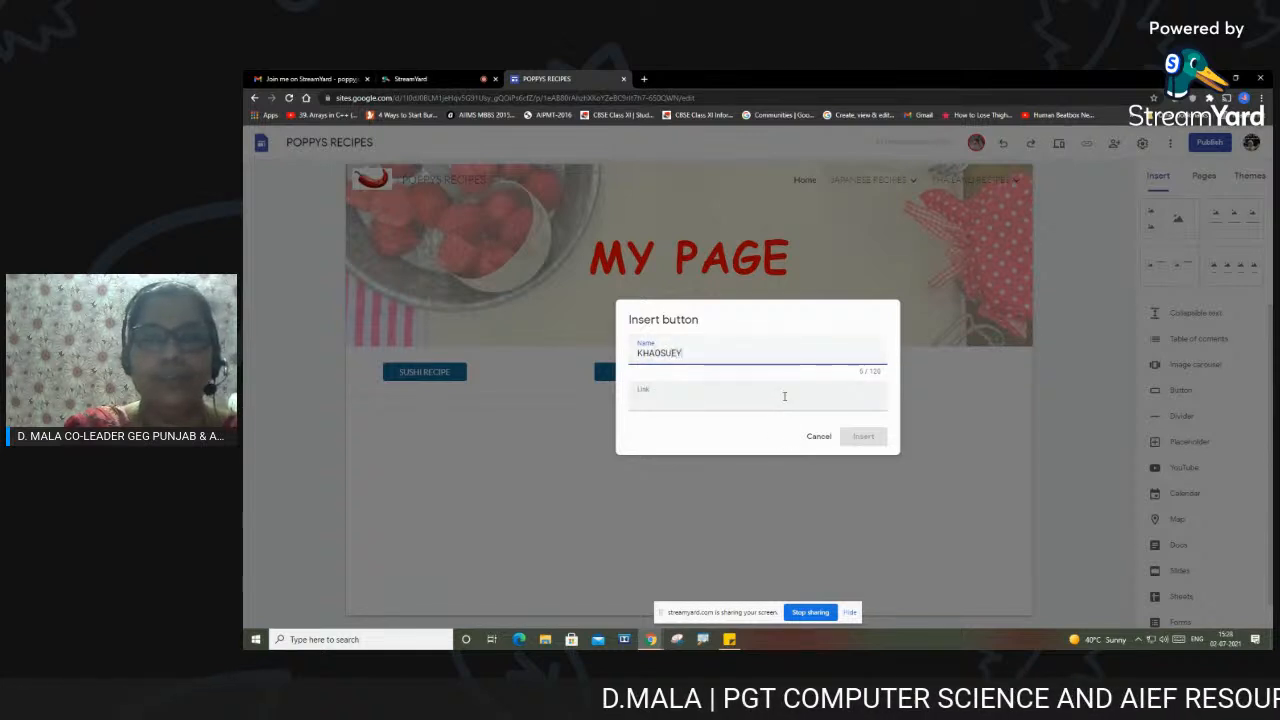
left_click(784, 396)
scroll(755, 466, "down", 2)
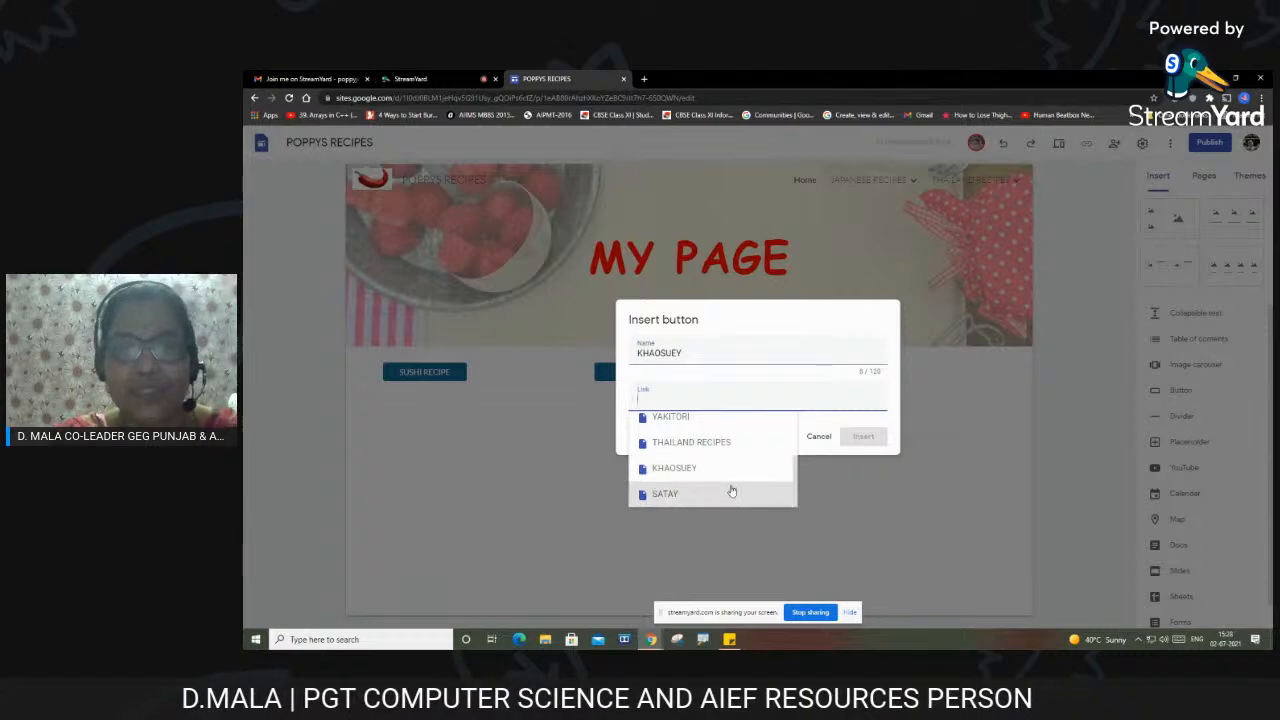
left_click(731, 469)
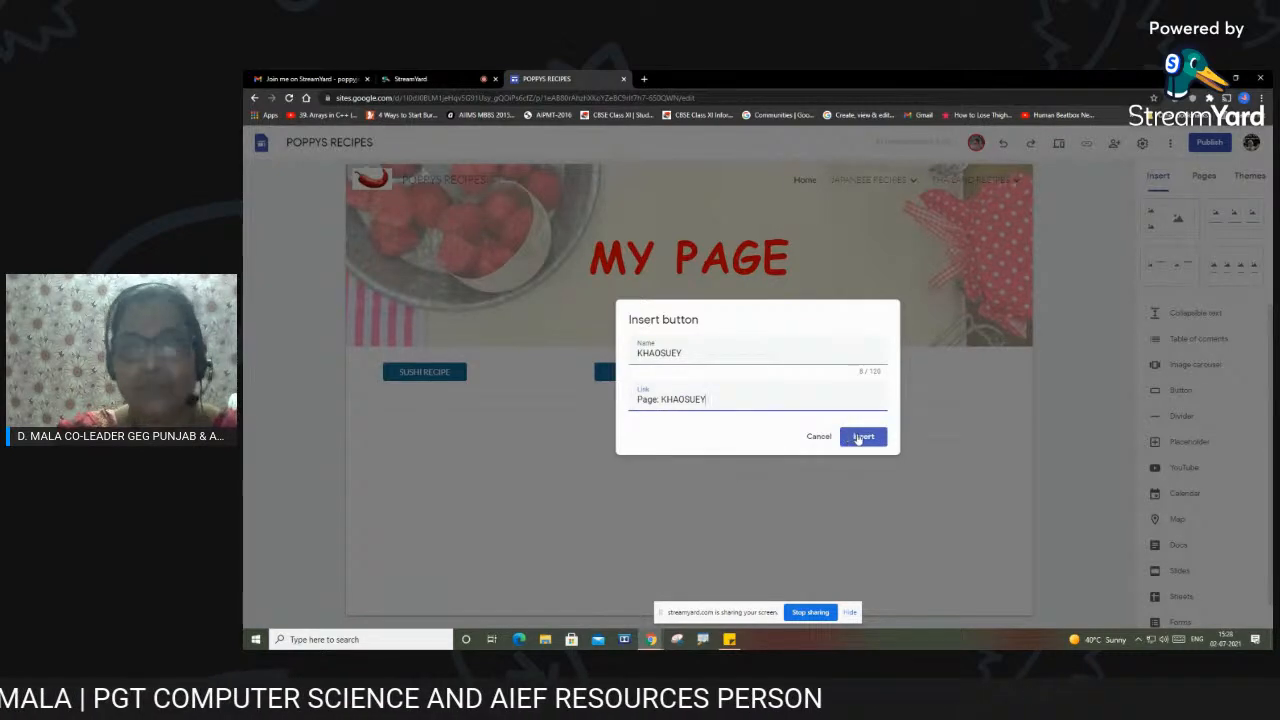
left_click(858, 437)
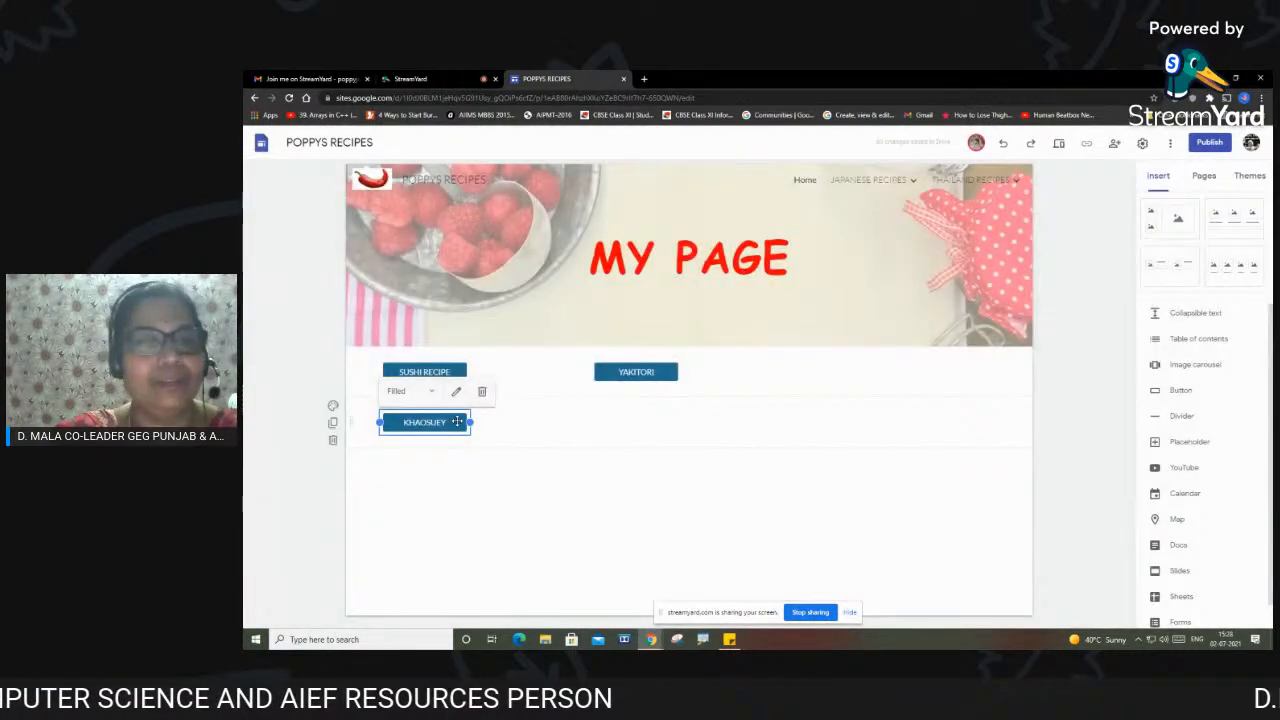
left_click_drag(439, 422, 825, 372)
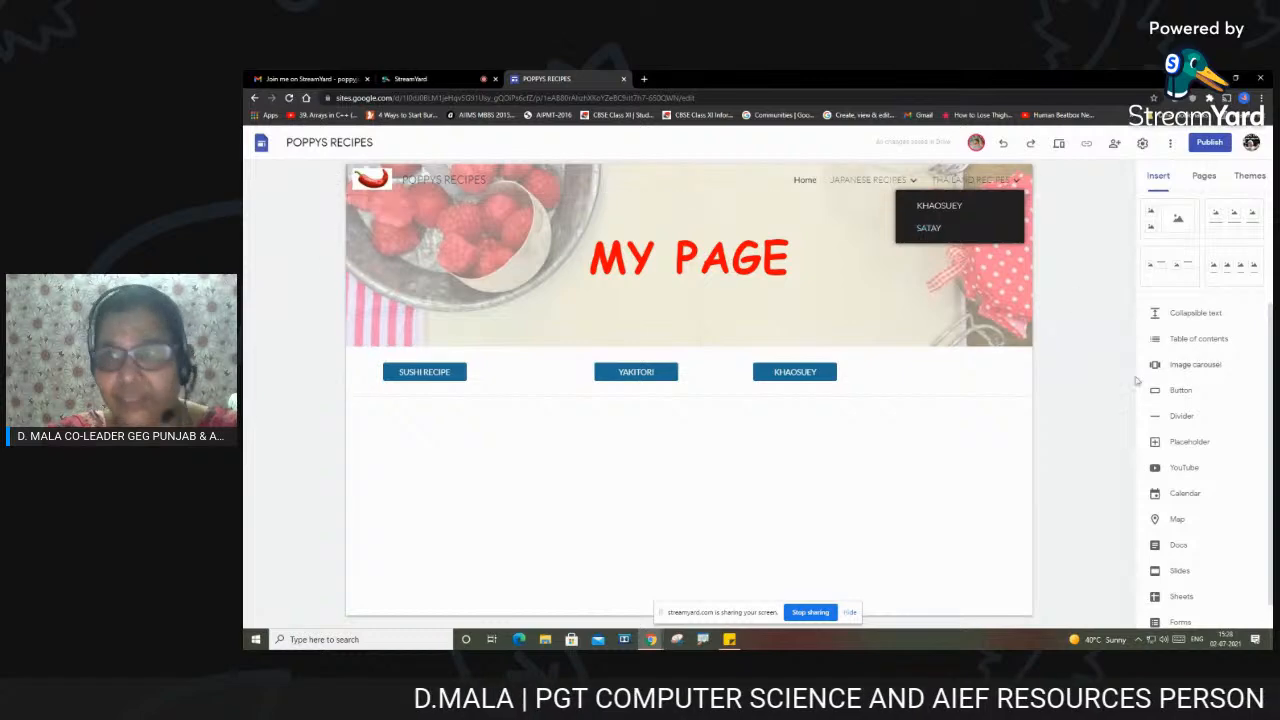
Insert a button named SATAY linked to the site's SATAY page, and place it after KHAOSUEY in the button row
left_click(1194, 392)
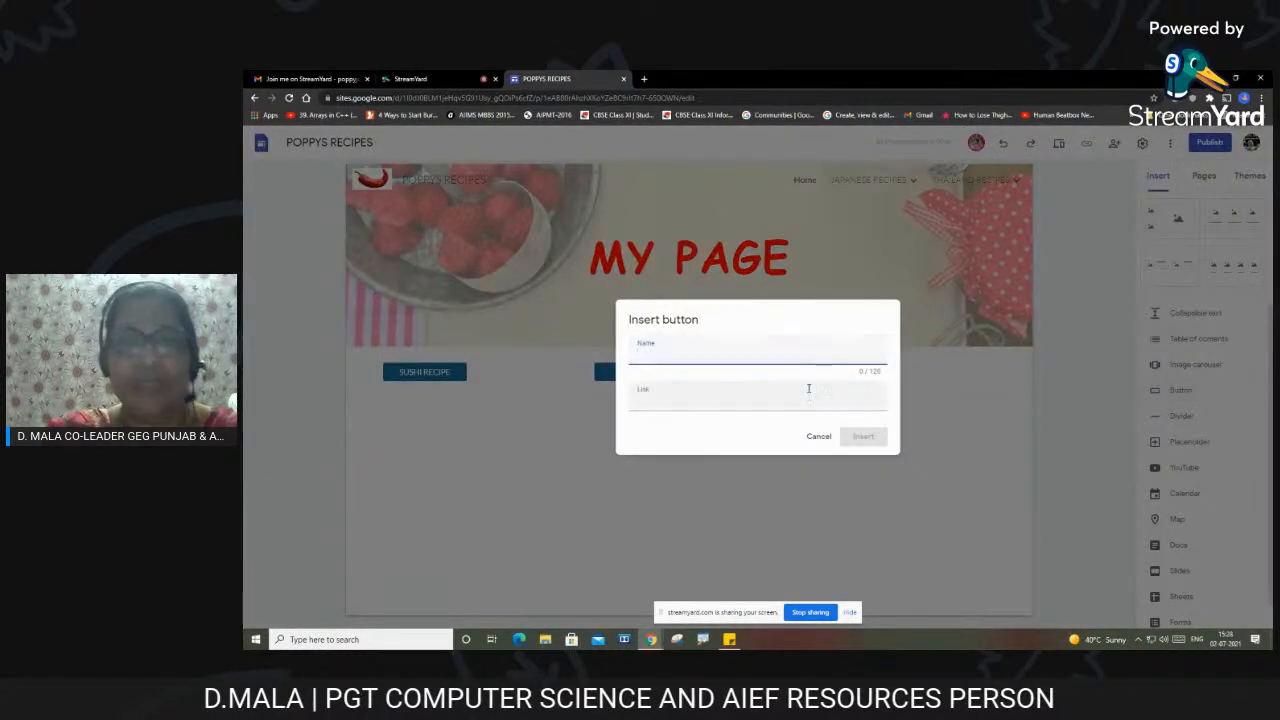
type("SATAY")
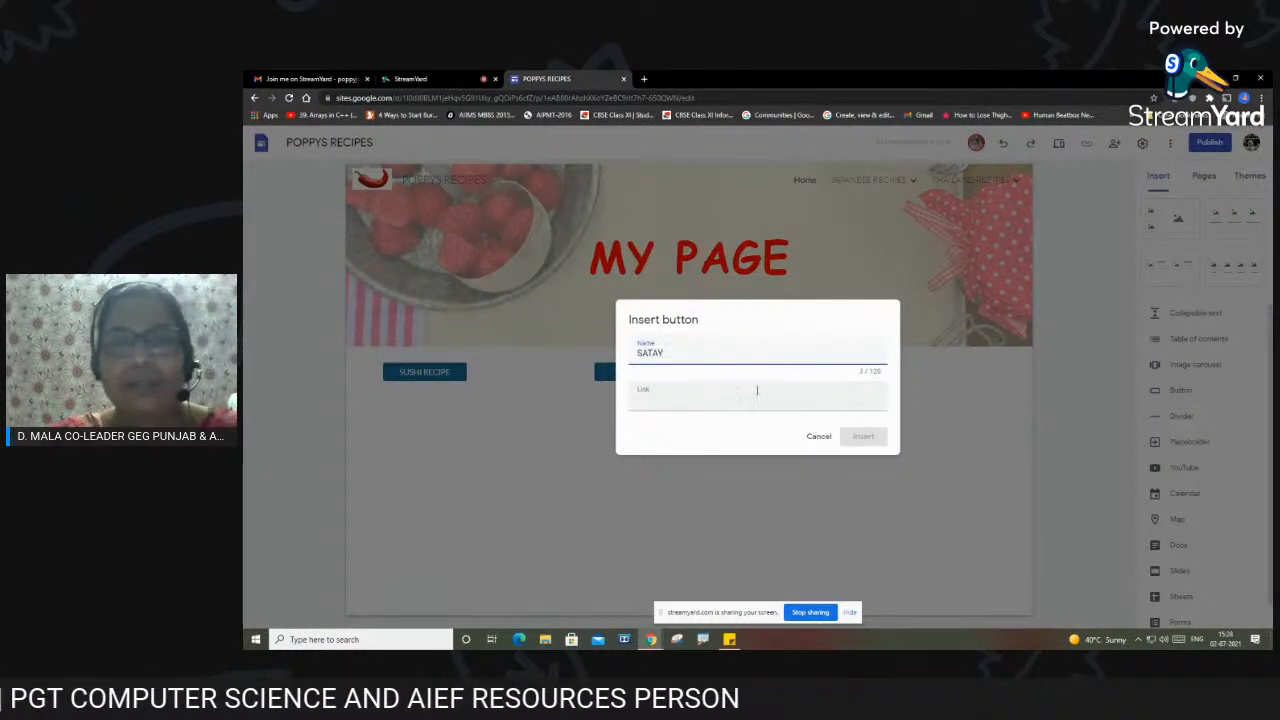
left_click(757, 390)
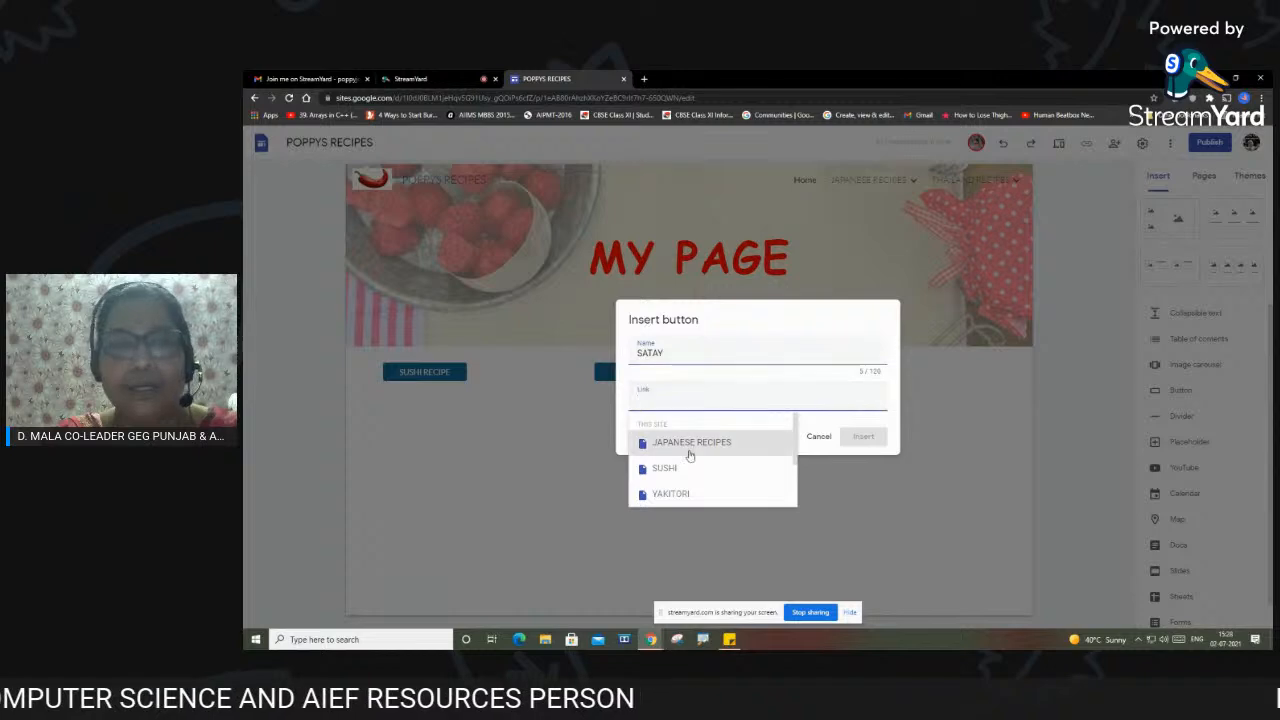
scroll(695, 470, "down", 3)
left_click(664, 493)
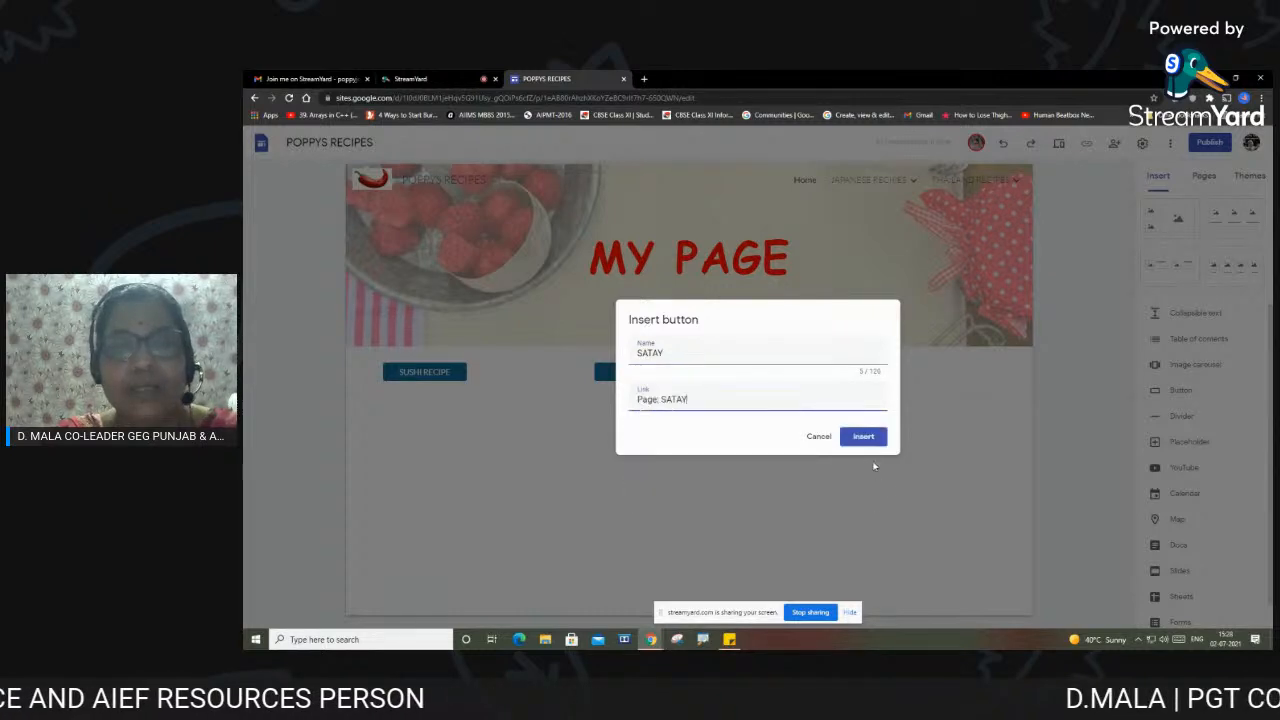
left_click(856, 433)
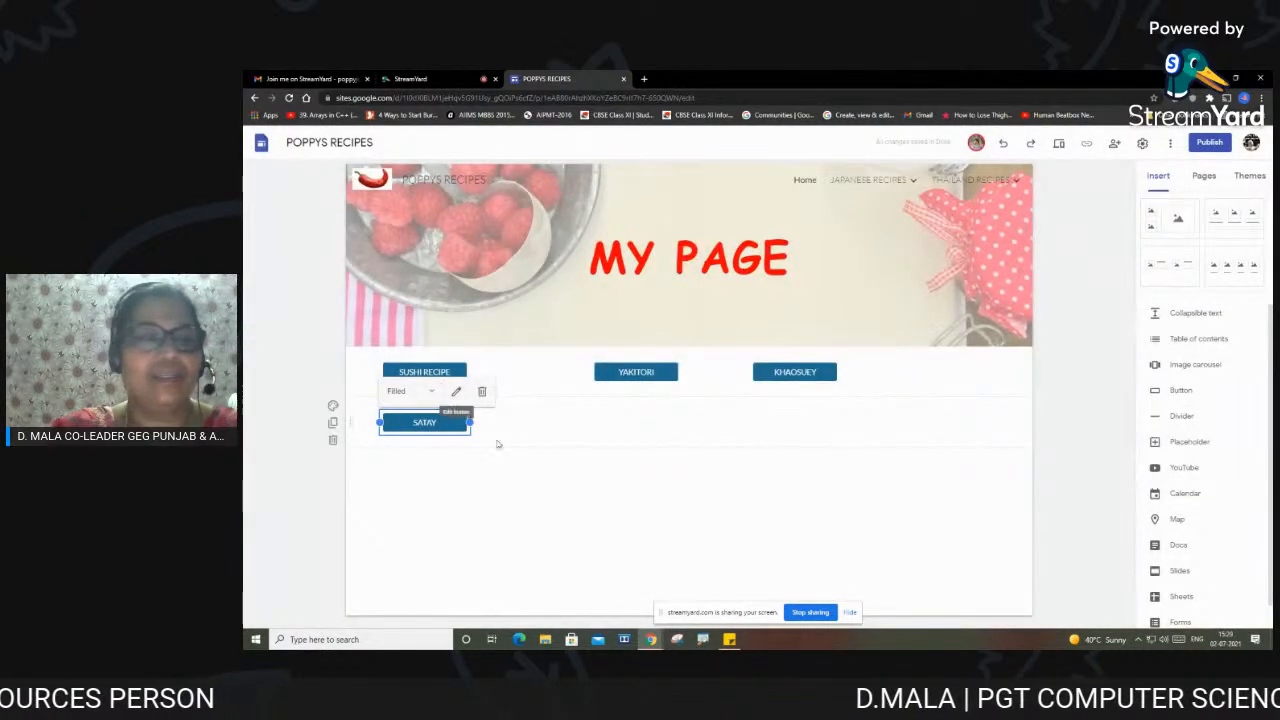
left_click_drag(440, 420, 890, 385)
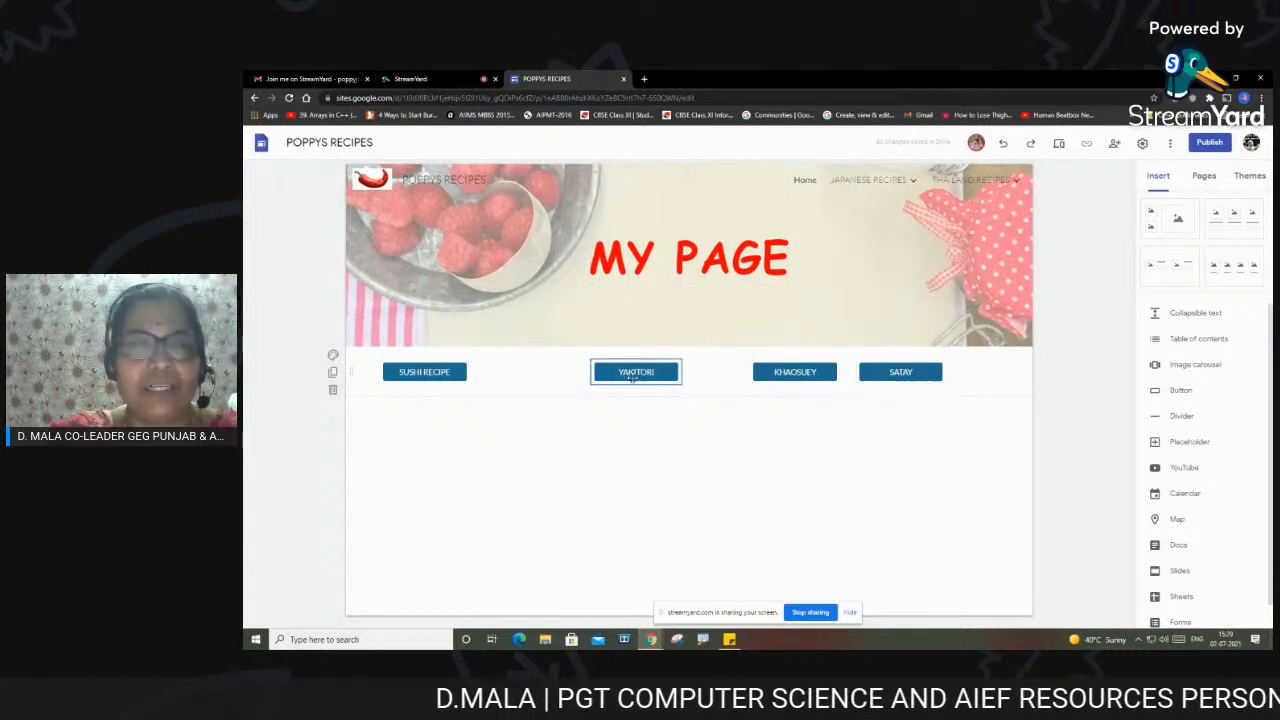
Shift the YAKITORI, KHAOSUEY and SATAY buttons closer to the SUSHI RECIPE button within their row
left_click_drag(643, 373, 590, 378)
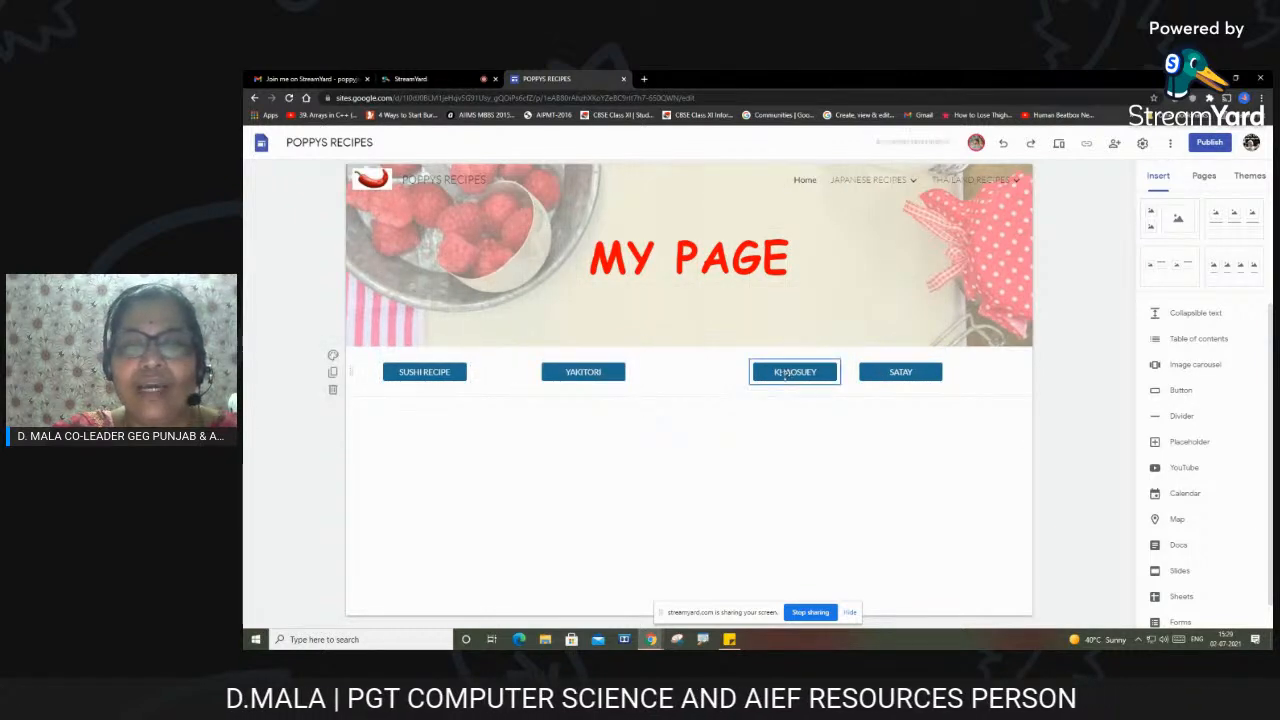
left_click_drag(787, 375, 738, 378)
left_click_drag(888, 377, 860, 378)
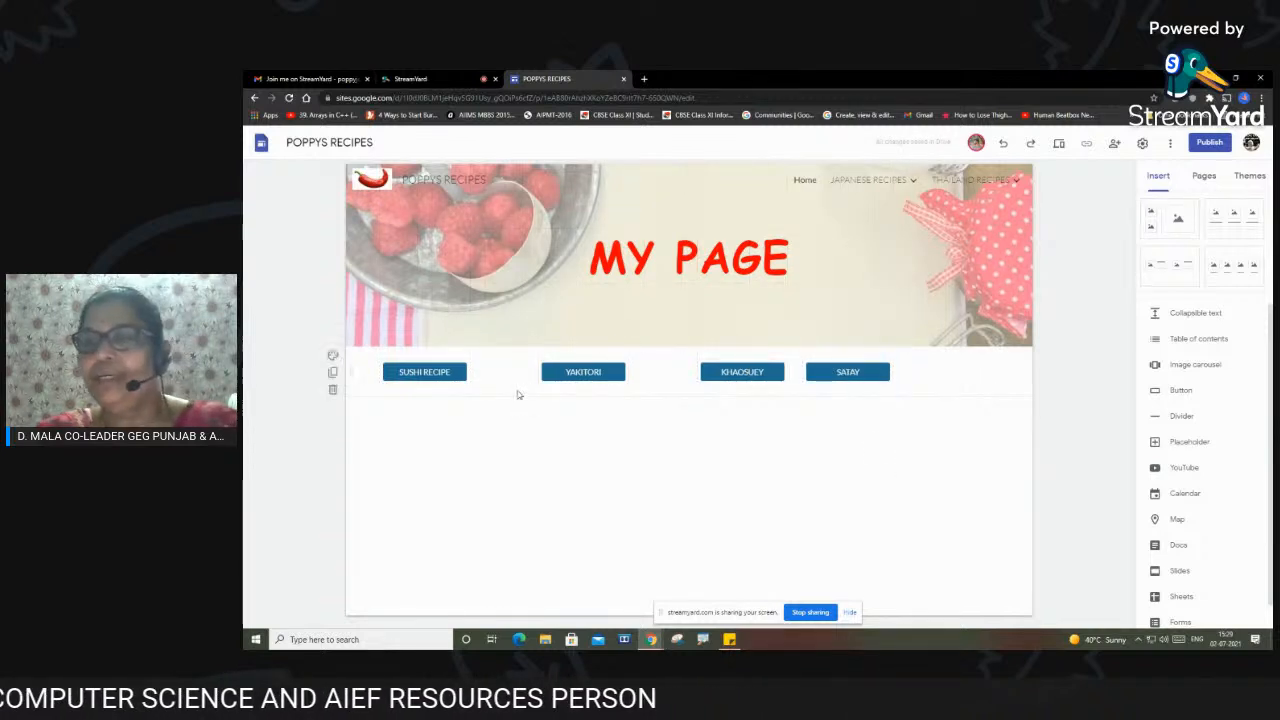
mouse_move(903, 174)
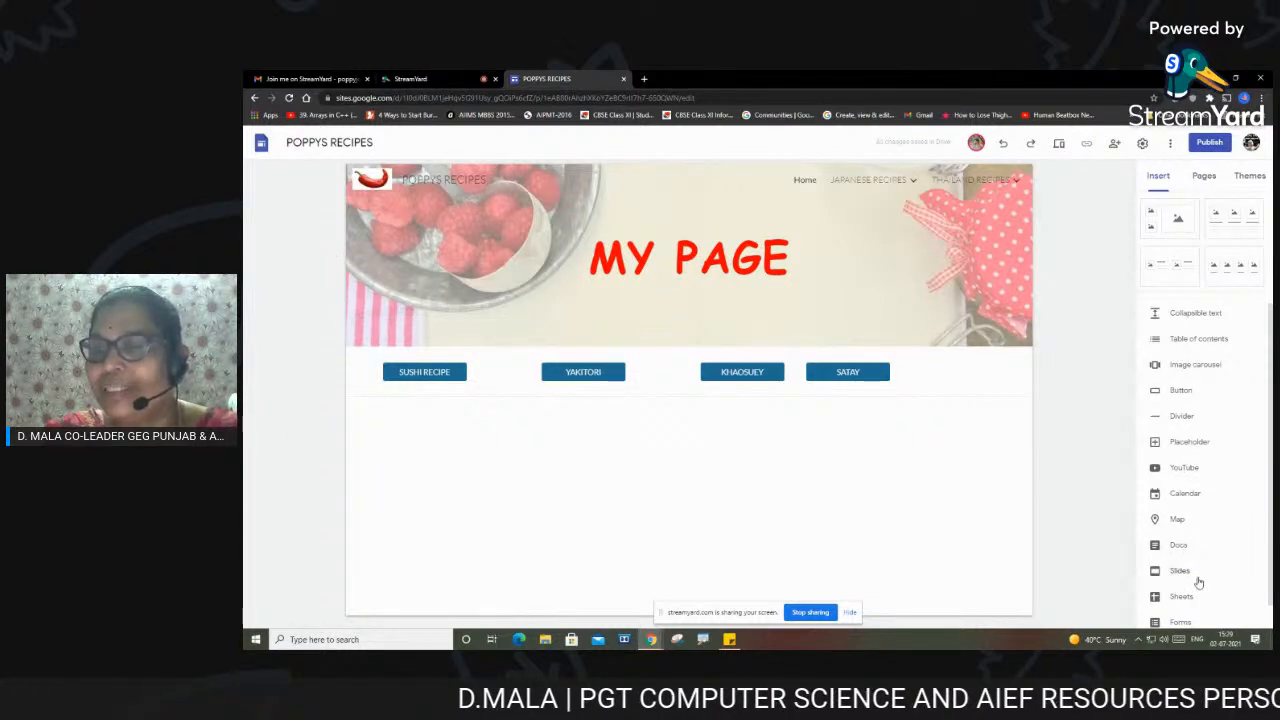
Embed the 12 B & D calendar on the Home page below the row of recipe buttons
left_click(1187, 497)
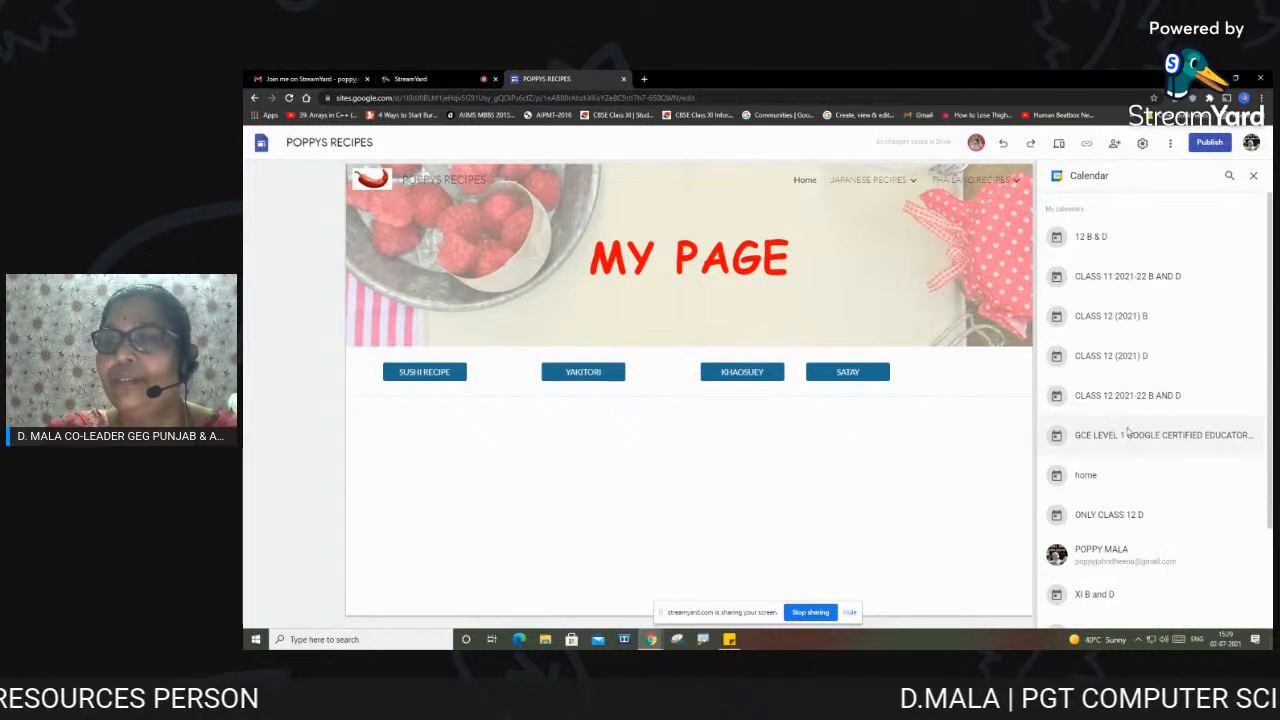
left_click(1108, 242)
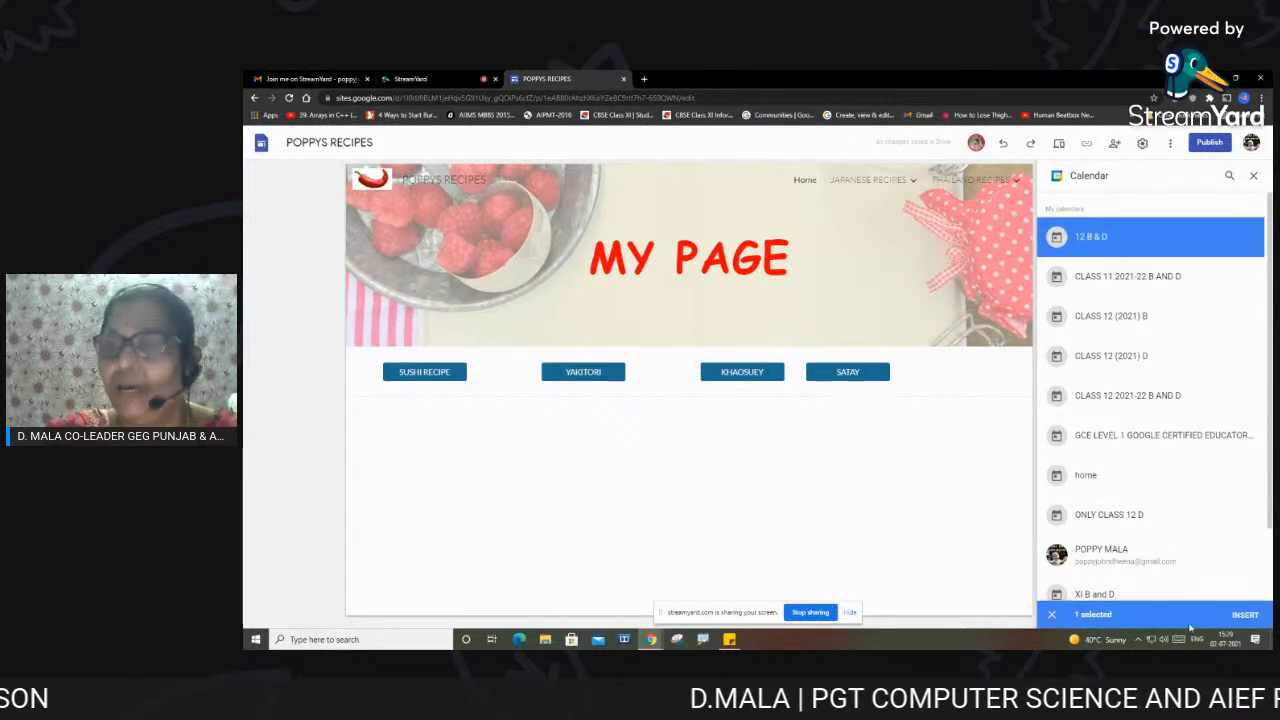
left_click(1245, 615)
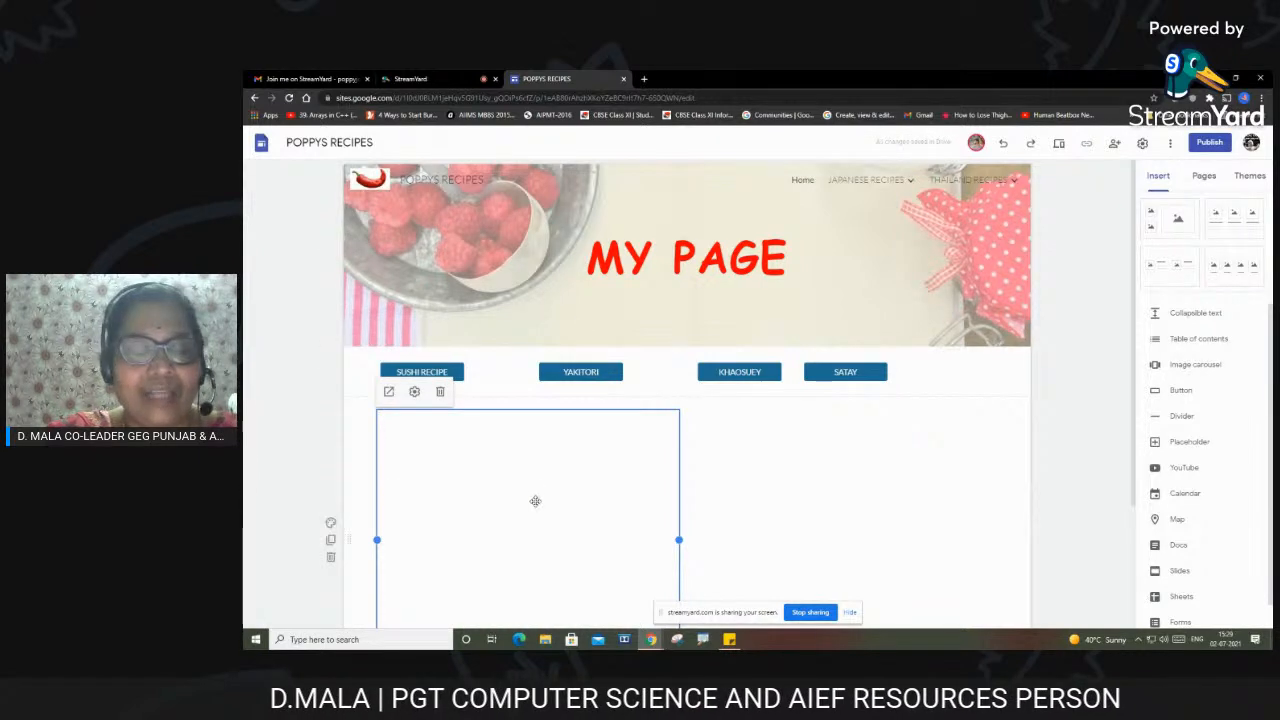
scroll(558, 503, "down", 2)
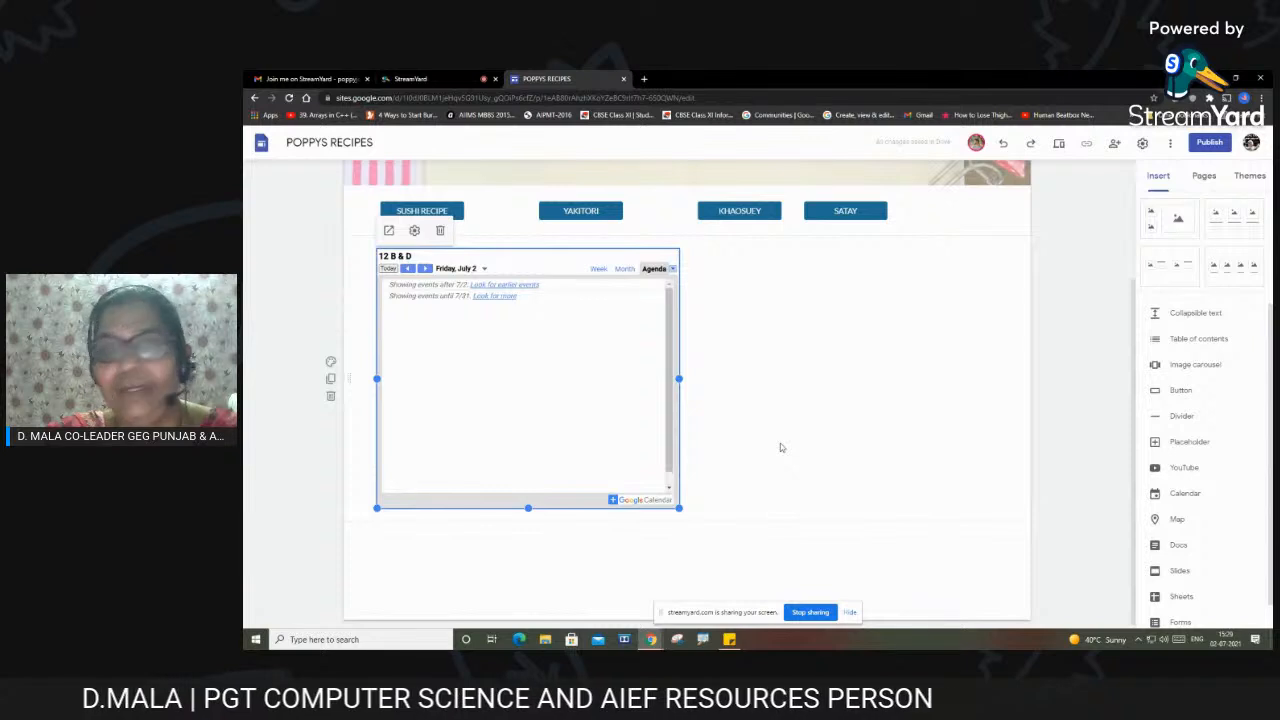
left_click(752, 426)
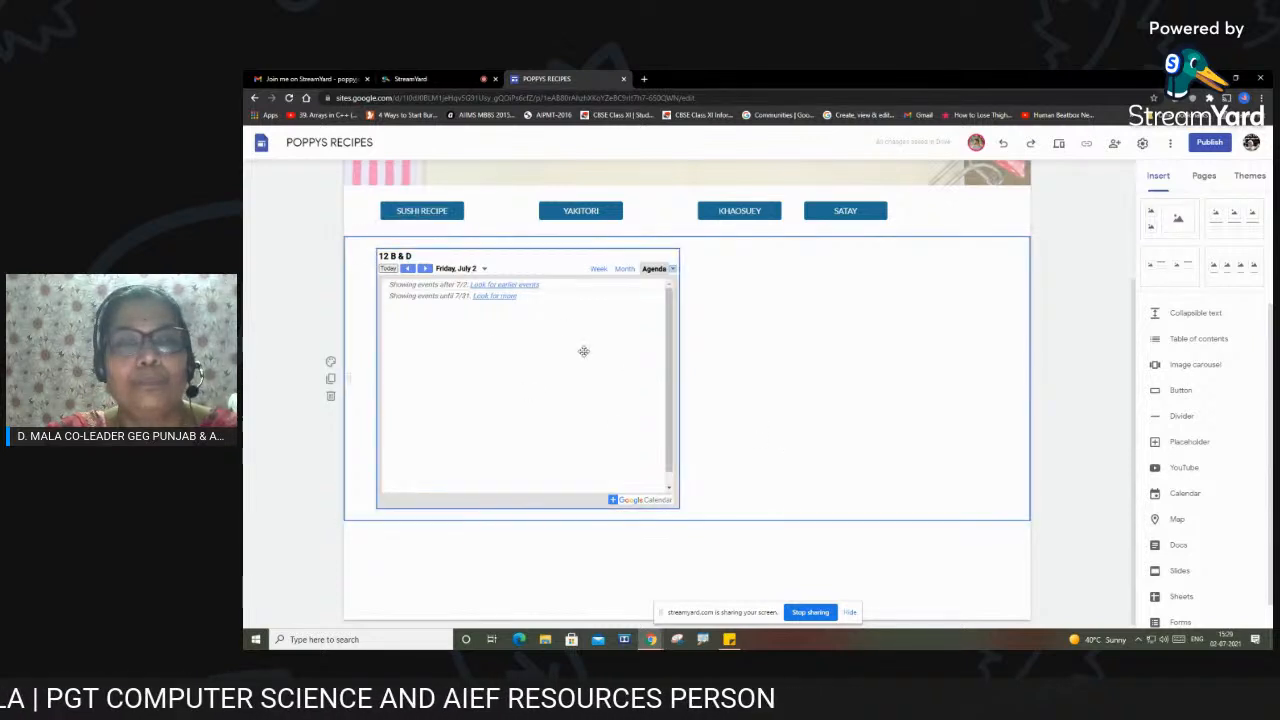
Try to switch the embedded calendar to its Month and Week views
left_click(620, 271)
left_click(787, 375)
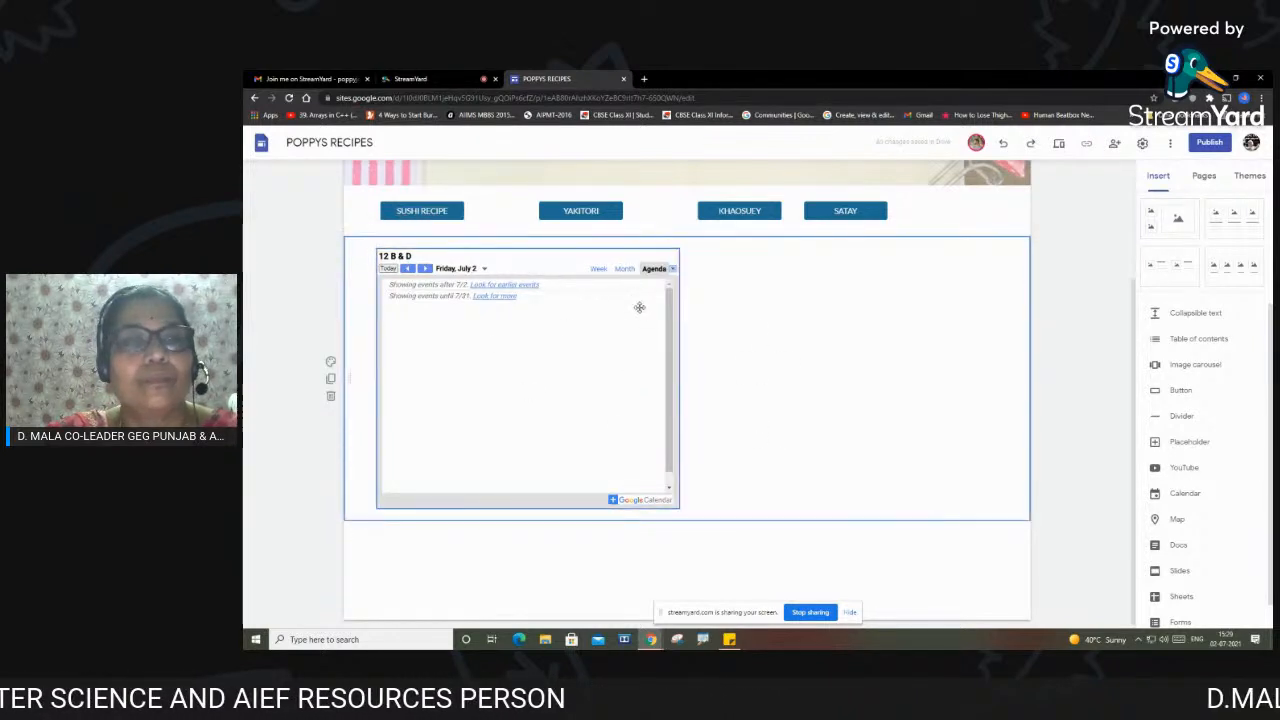
left_click(599, 271)
left_click(806, 351)
Insert the layout with four captioned image placeholders below the embedded calendar
scroll(1236, 518, "down", 1)
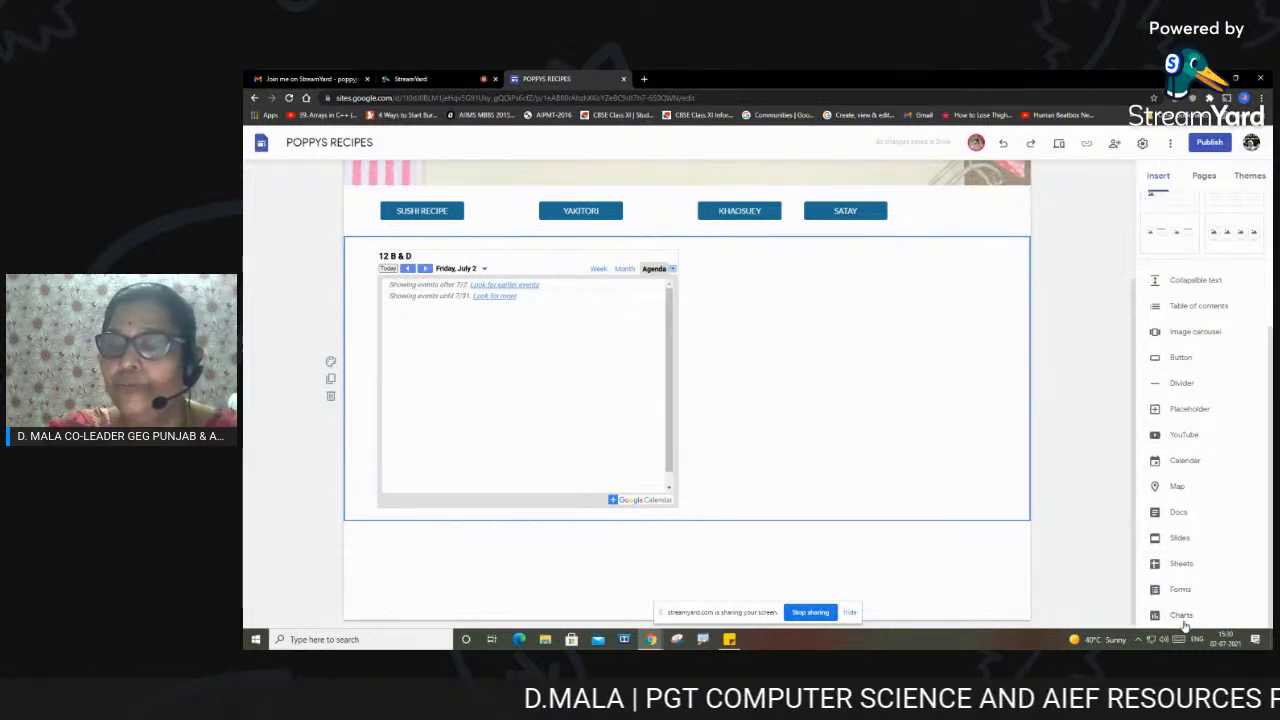
scroll(1188, 500, "up", 3)
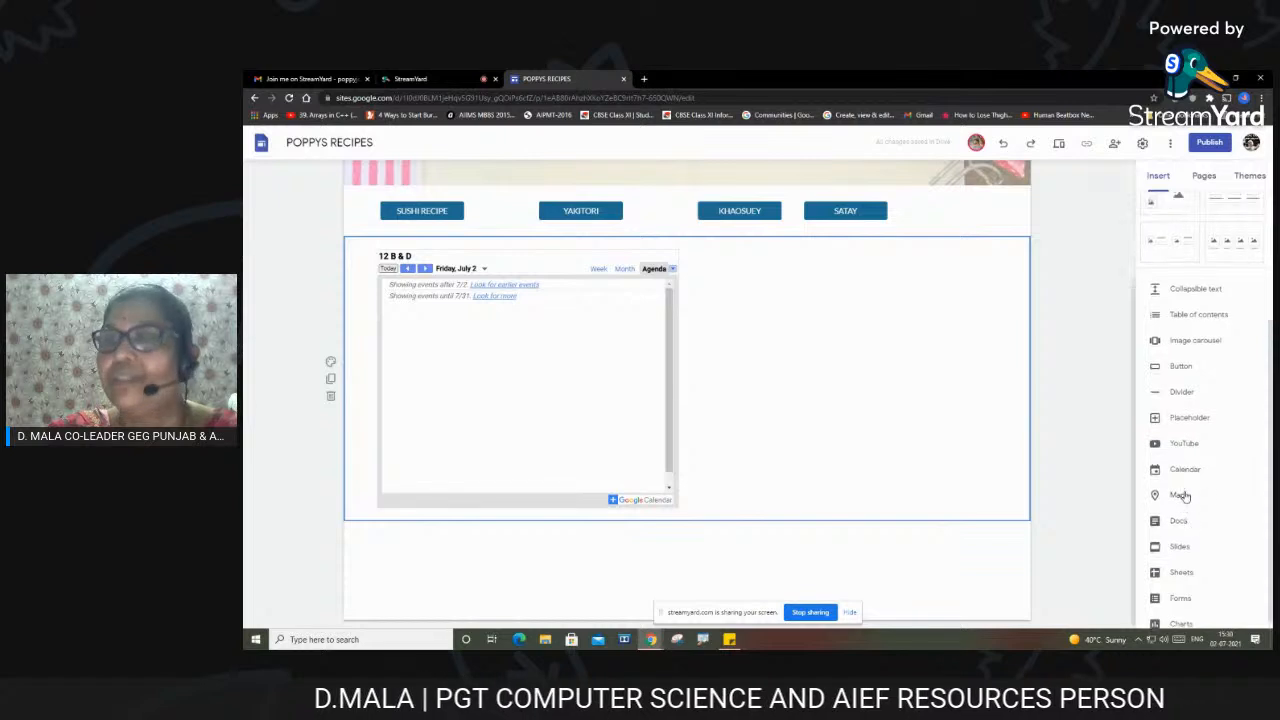
left_click(1240, 430)
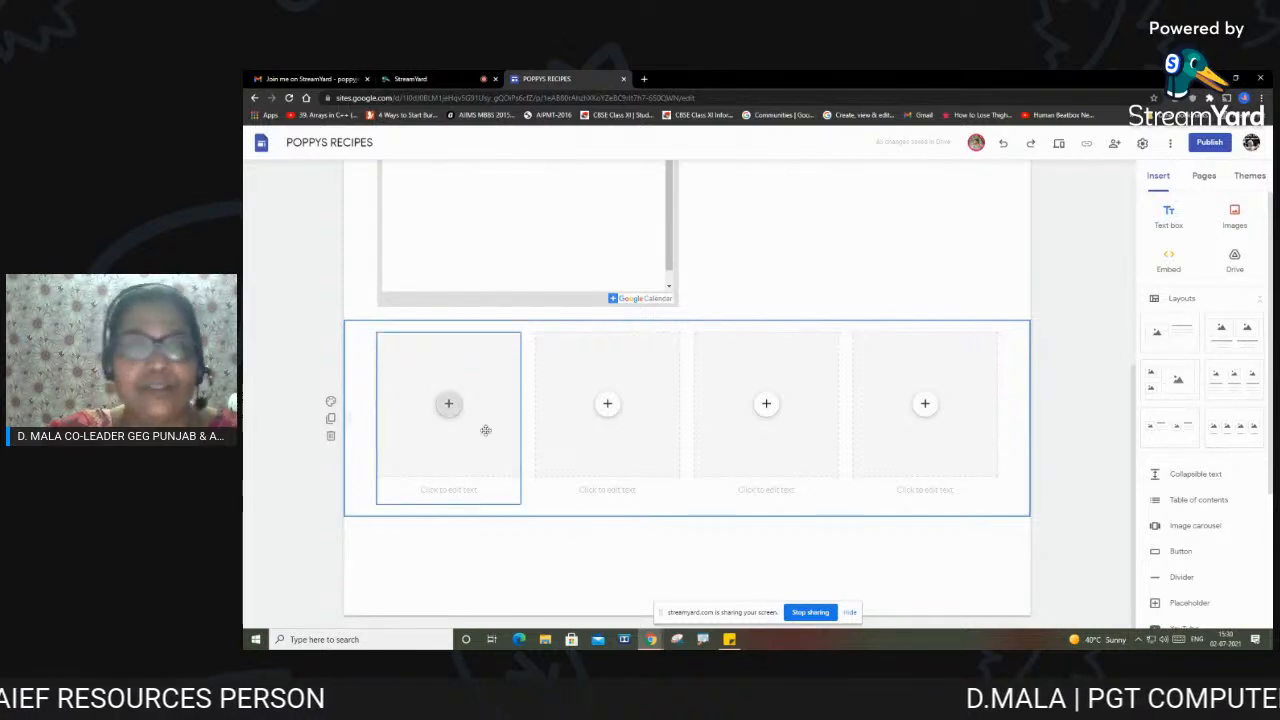
Fill the first image placeholder with a red YouTube play-button logo found through a Google image search for YOUTUBE
left_click(449, 403)
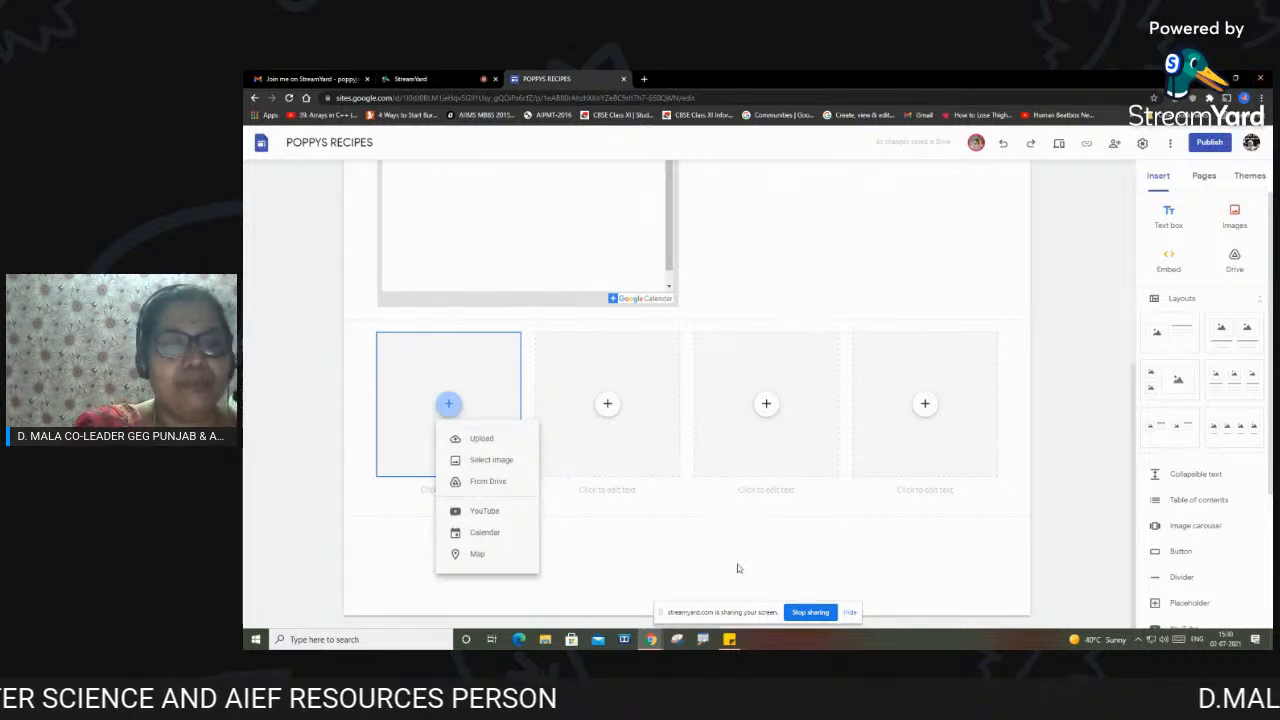
left_click(502, 462)
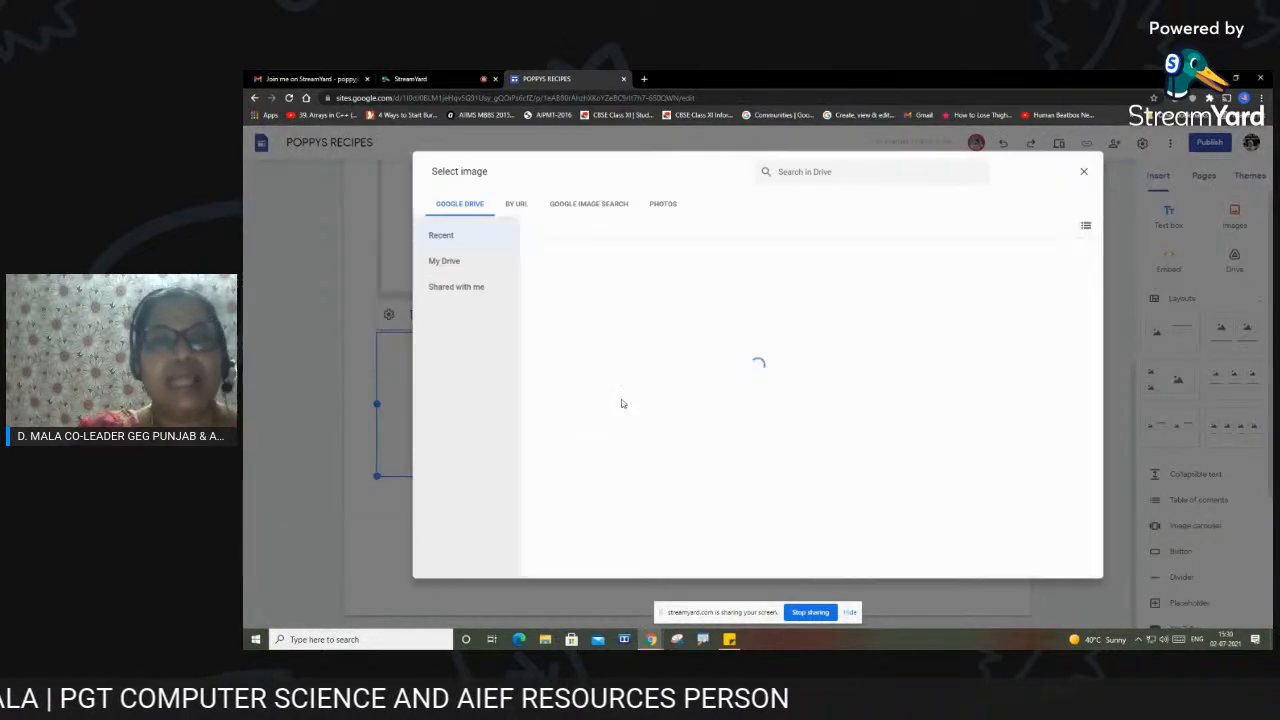
left_click(588, 203)
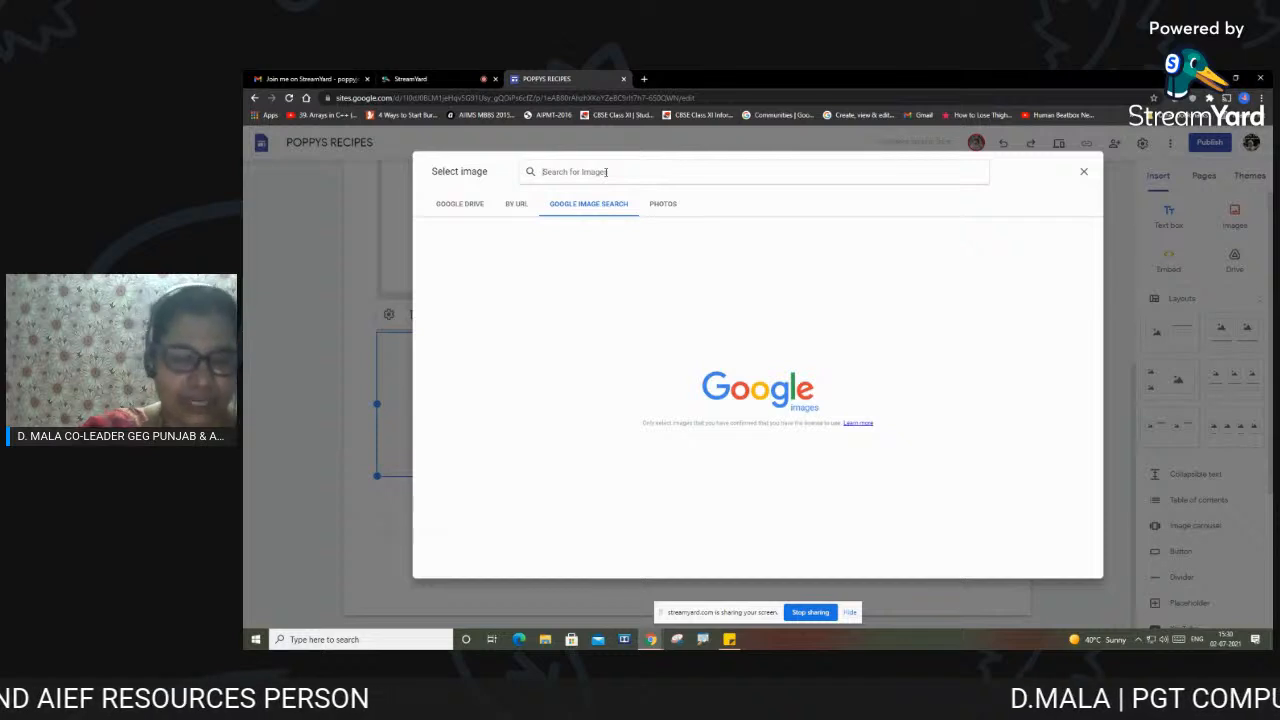
left_click(606, 172)
type("y")
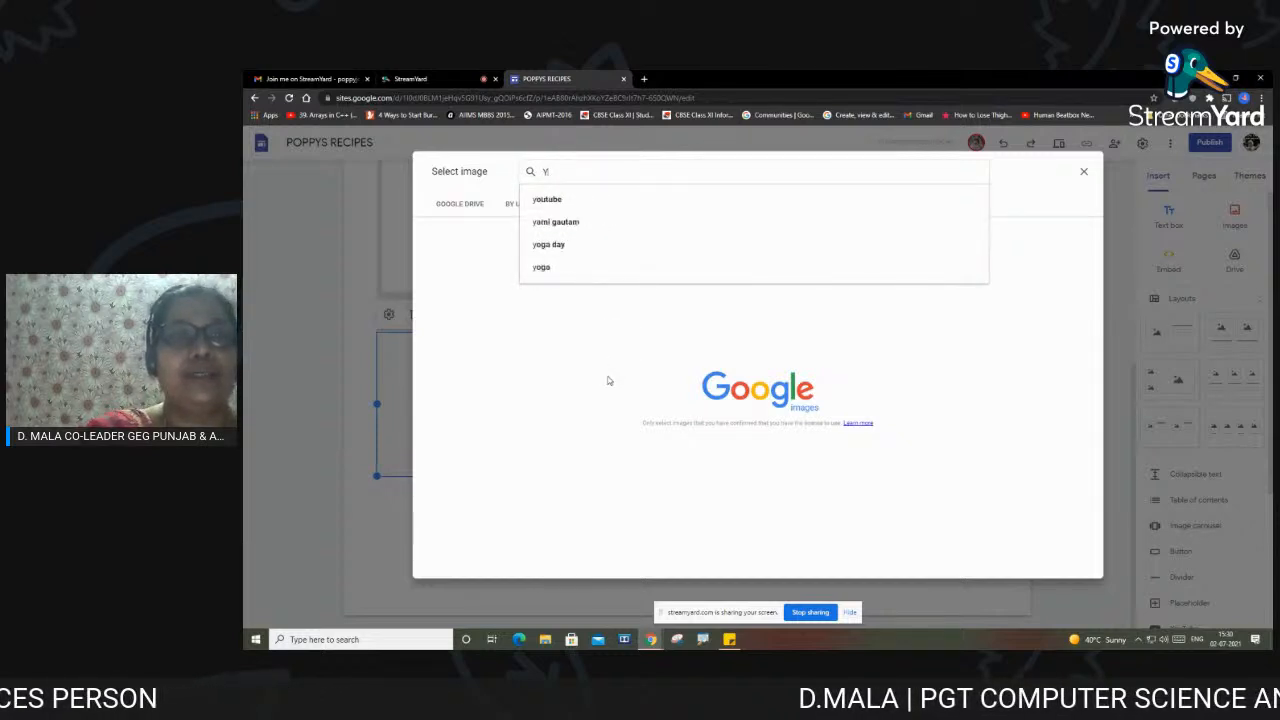
type("OUTUB")
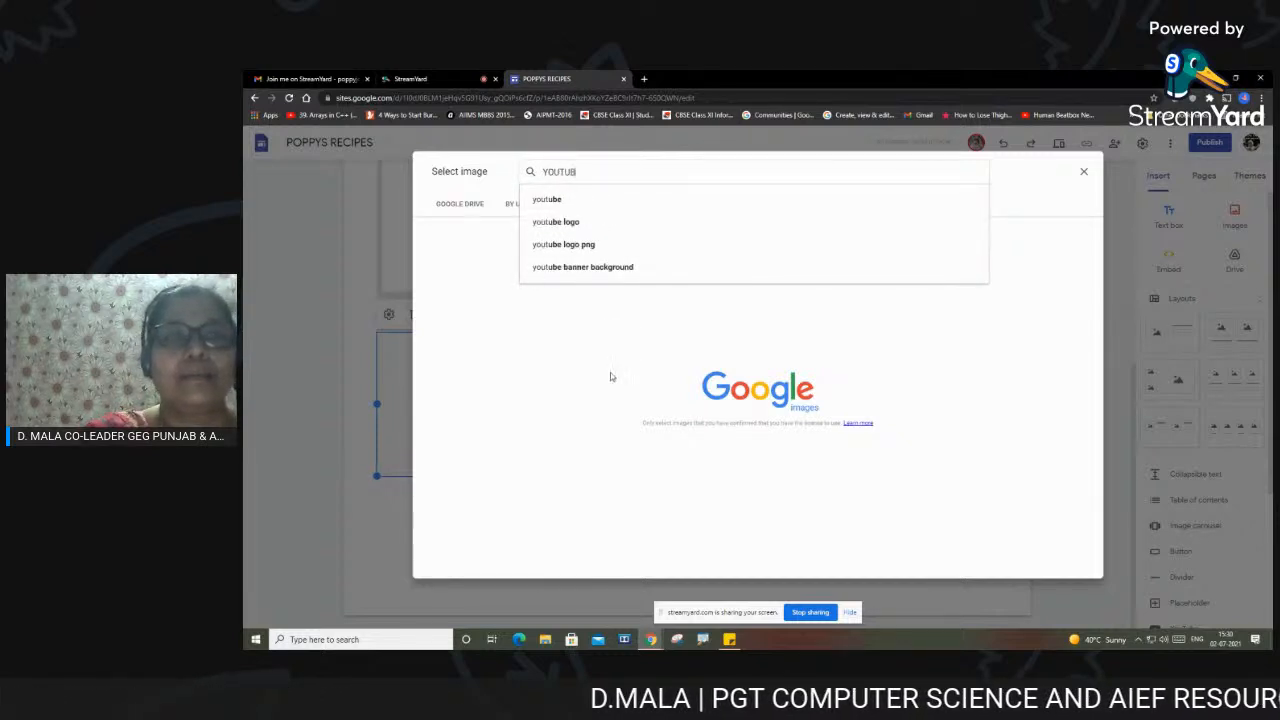
type("E")
key("Return")
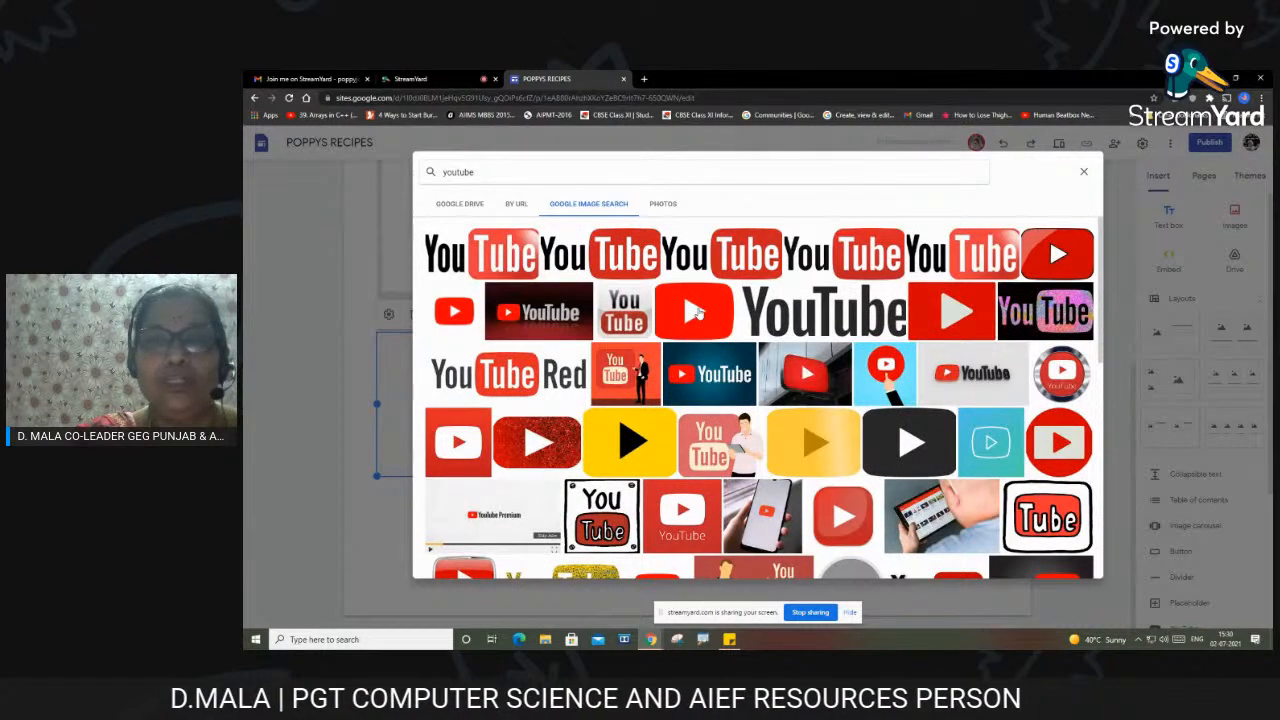
left_click(1055, 250)
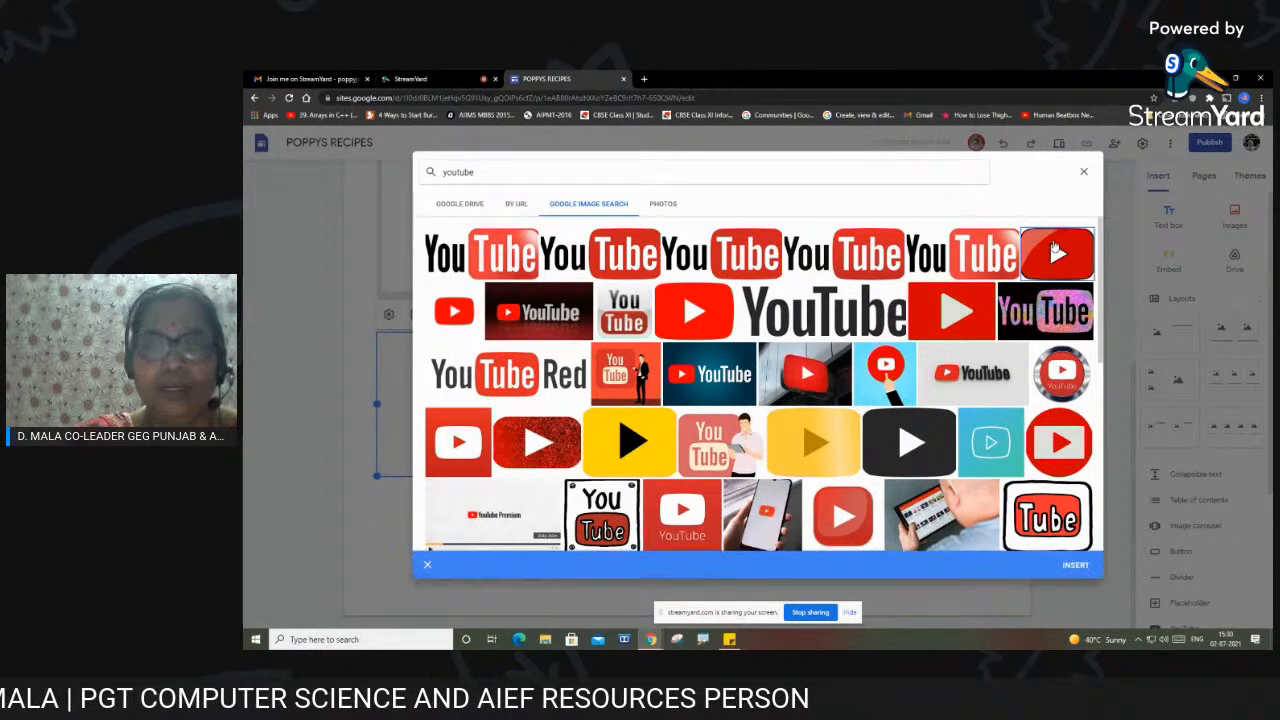
left_click(1076, 565)
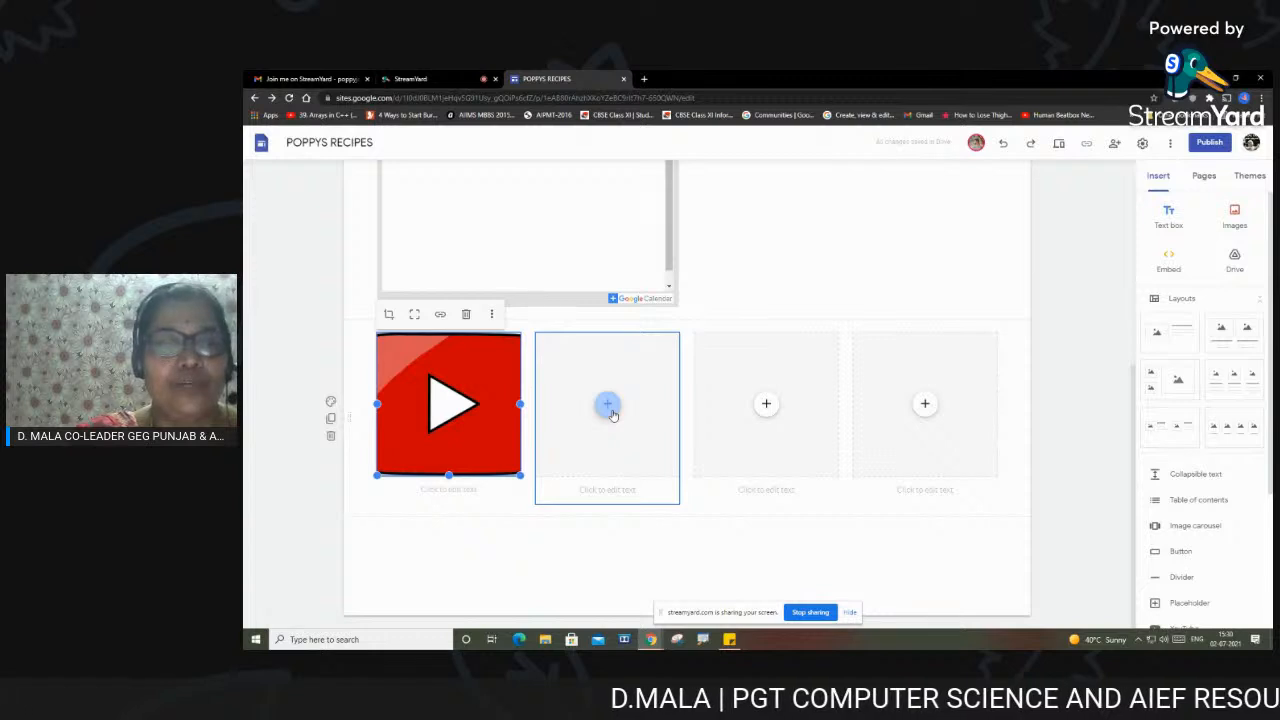
Caption the first image YOUTUBE
left_click(460, 489)
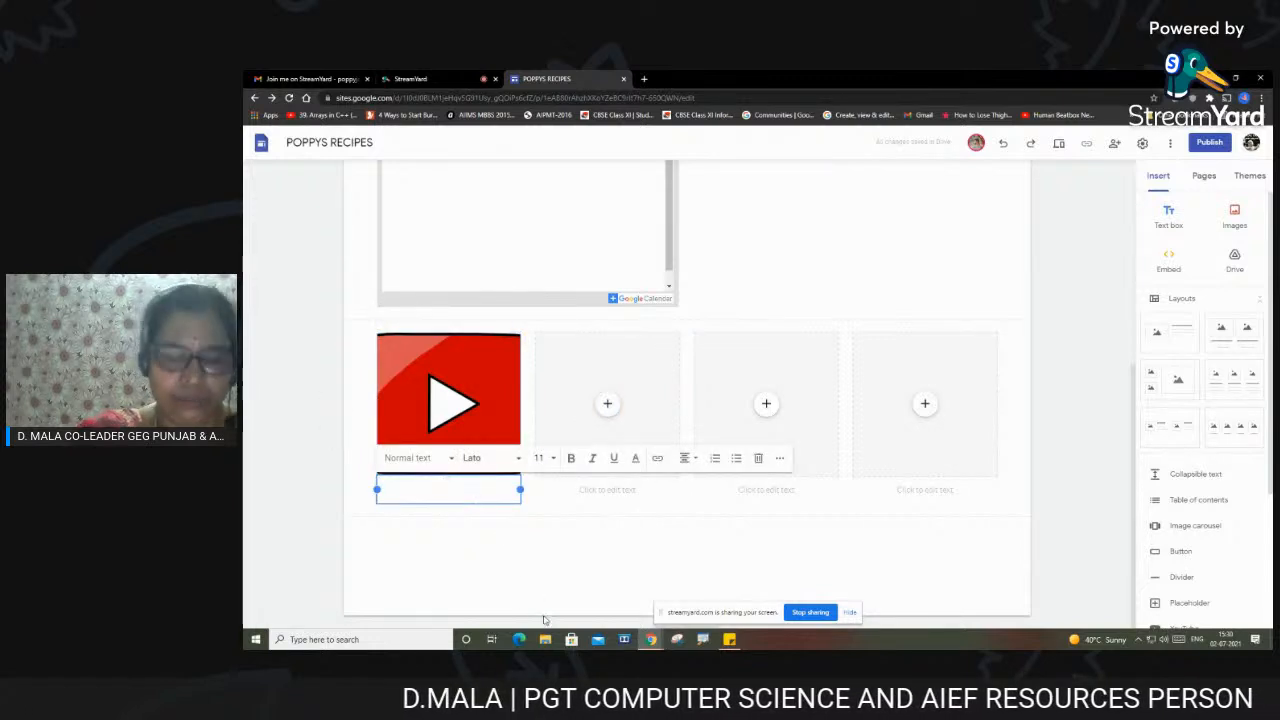
type("Y")
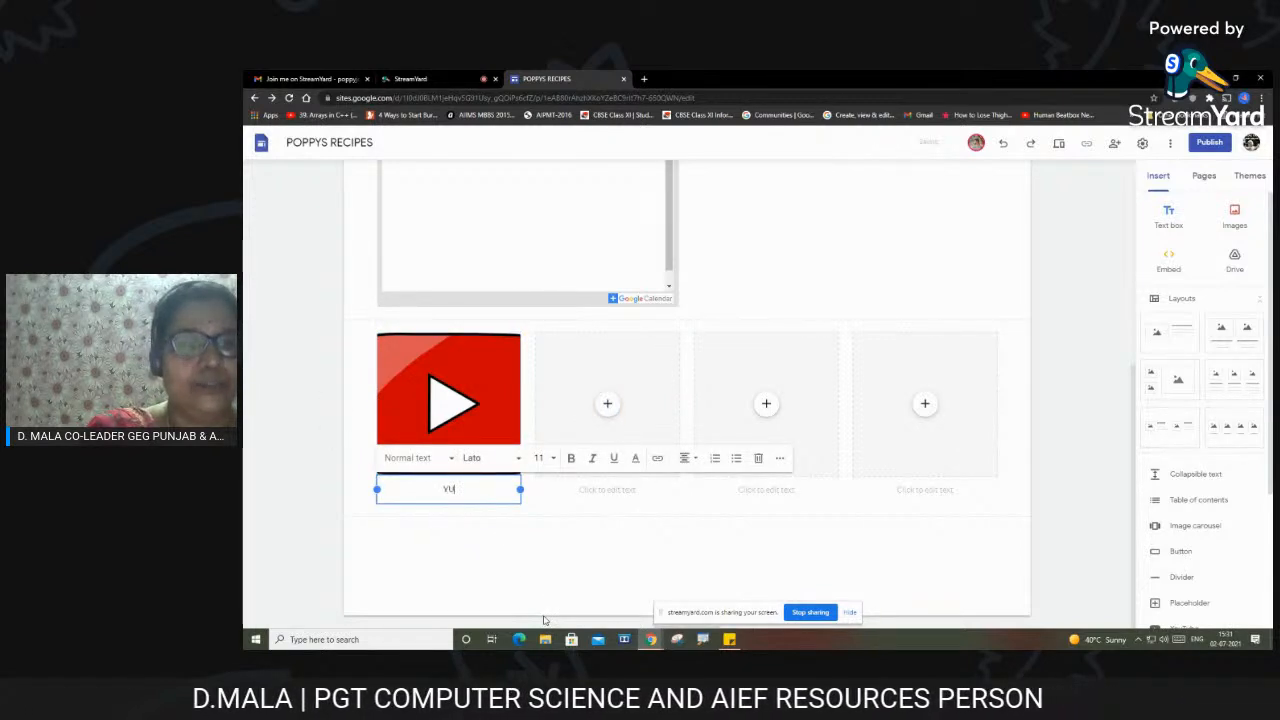
type("OUTUBE")
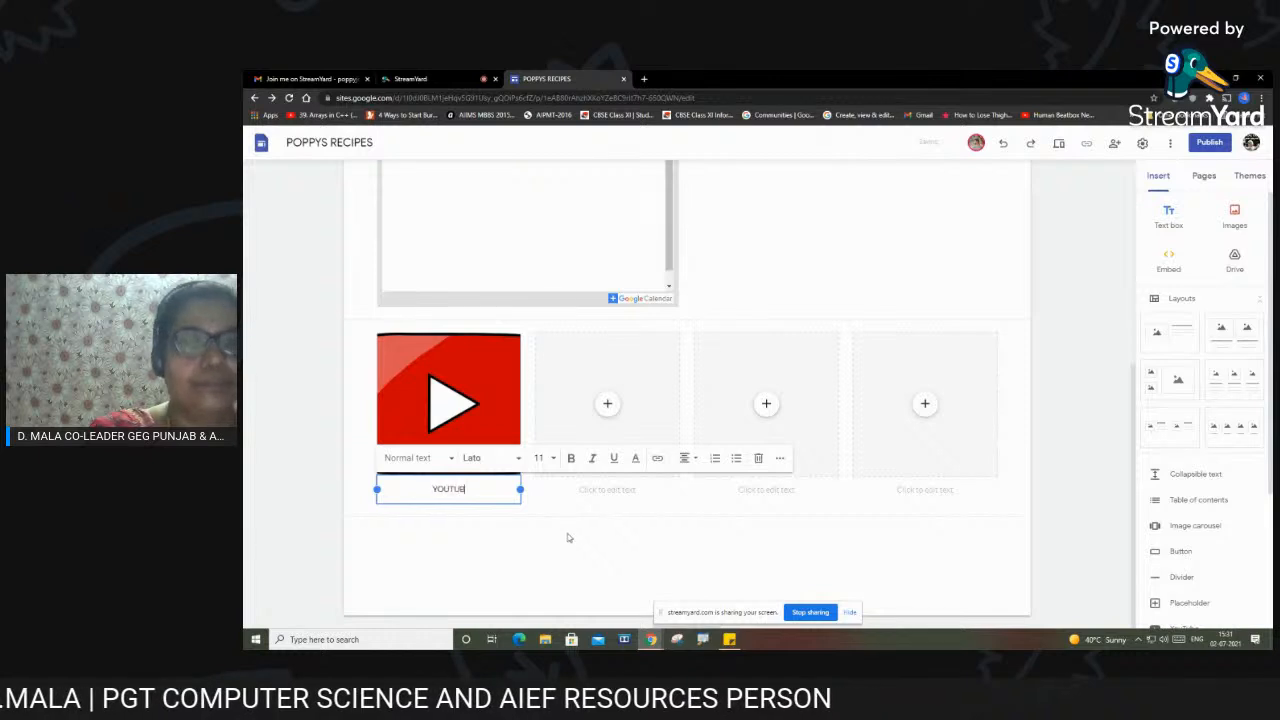
Fill the second image placeholder with the round blue Facebook logo found through a Google image search for facebook logo
left_click(606, 406)
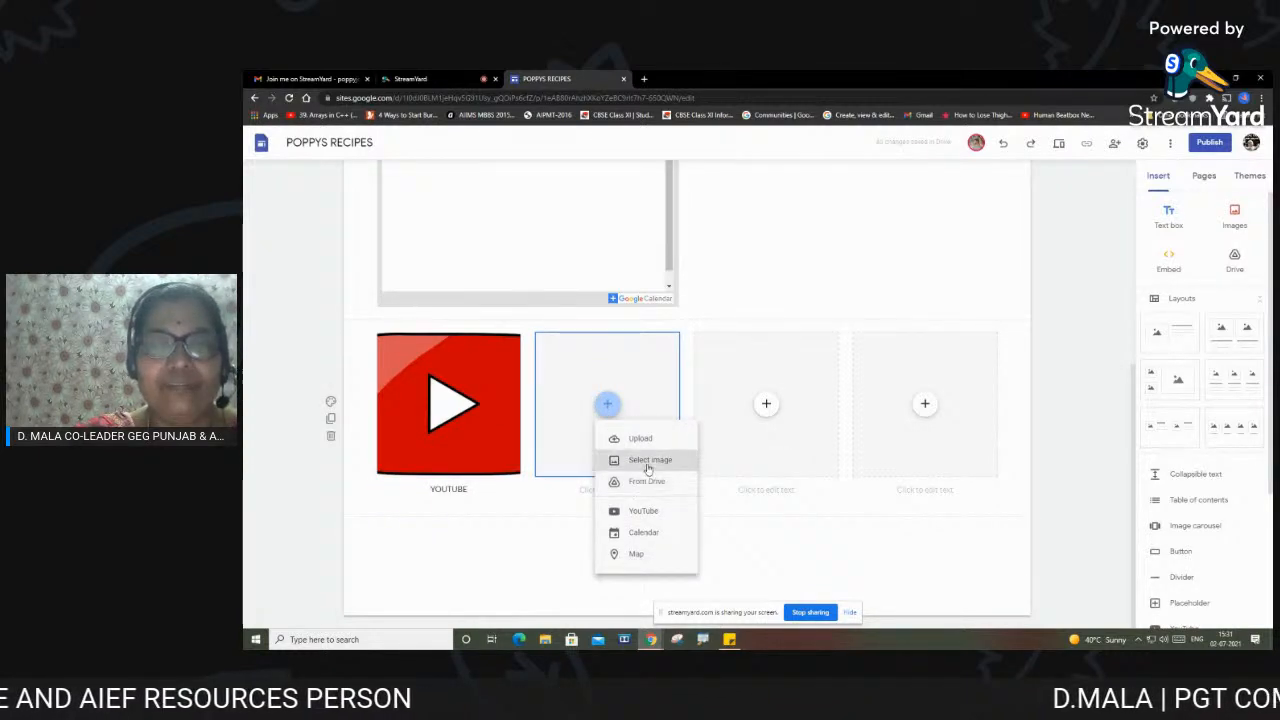
left_click(648, 462)
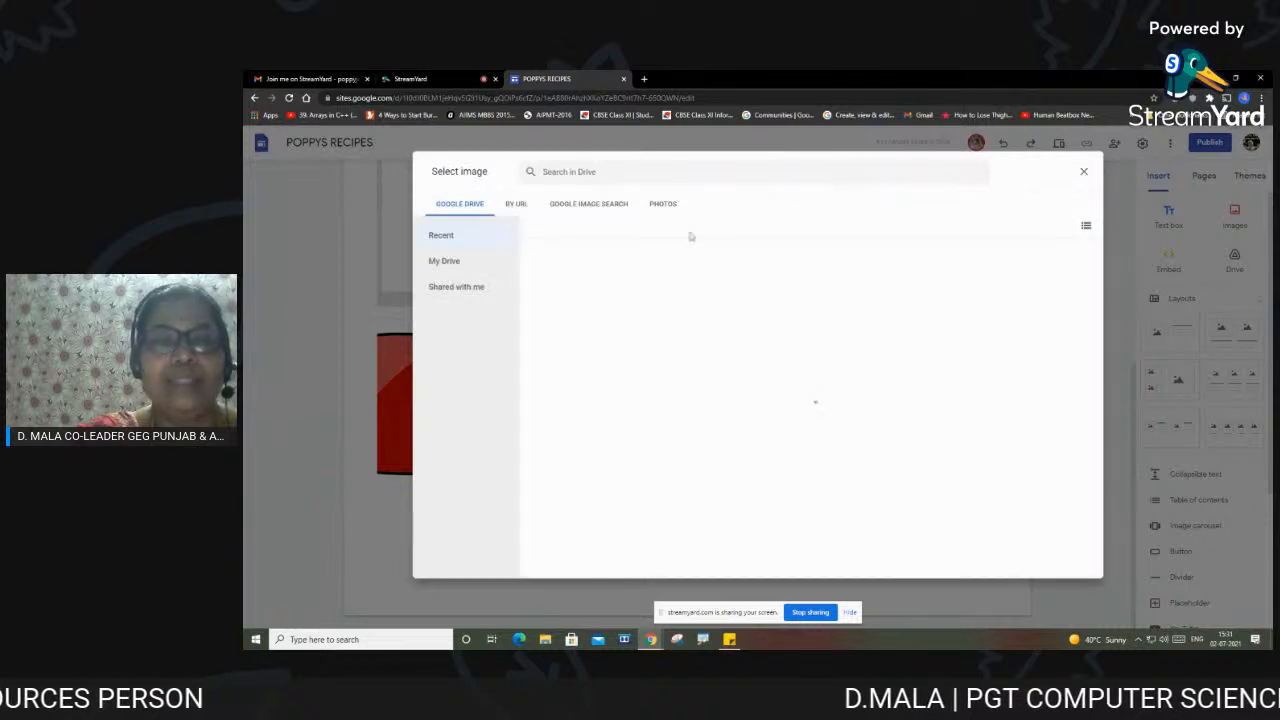
left_click(621, 207)
type("f")
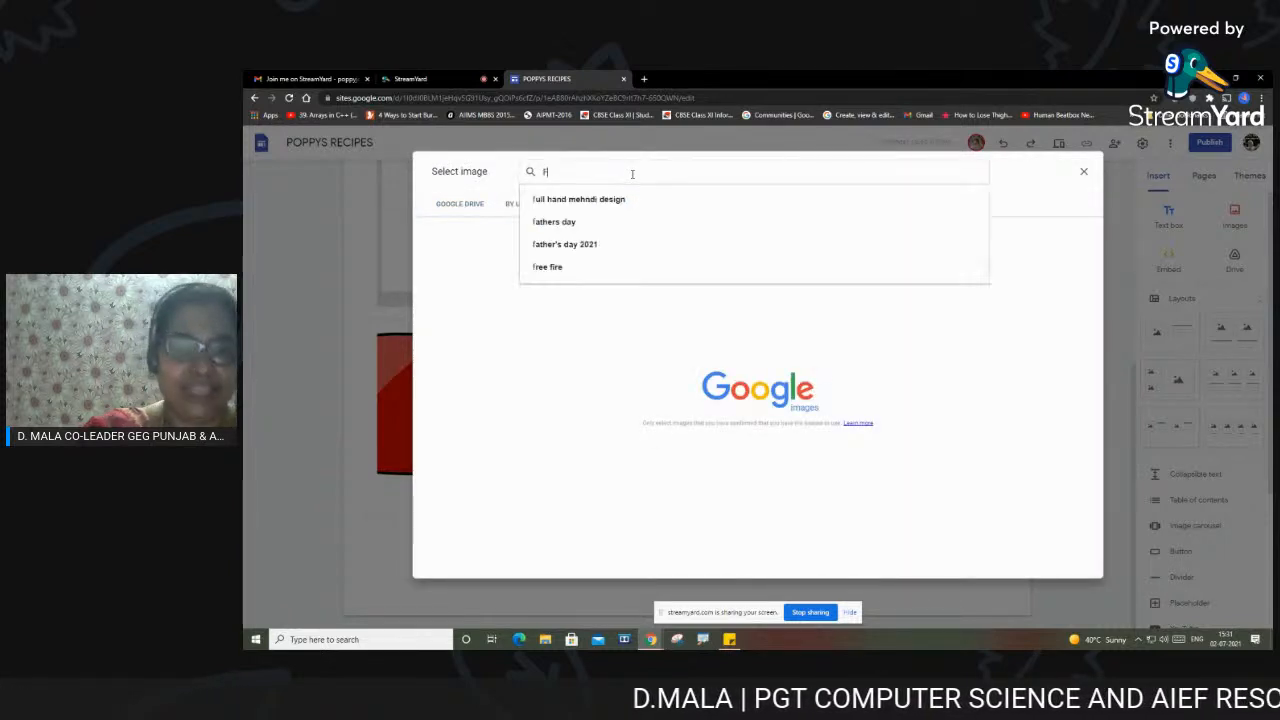
type("ACEBOOK")
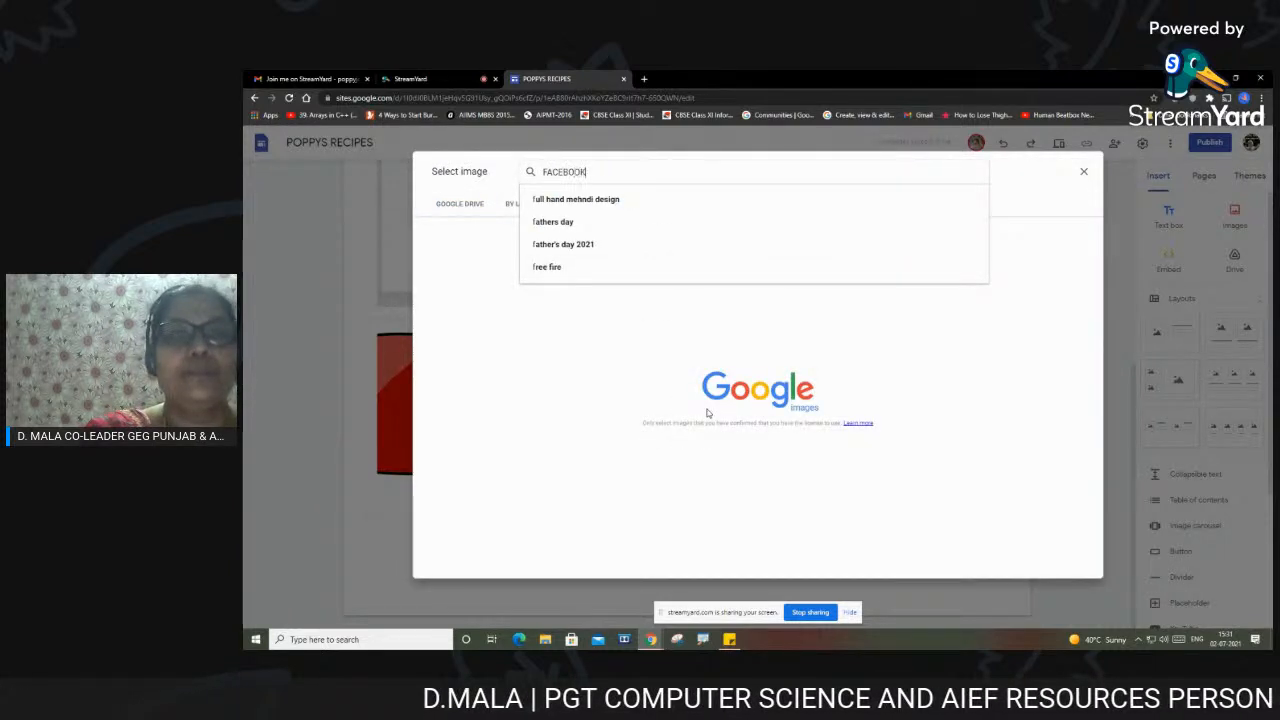
type(" LOGO")
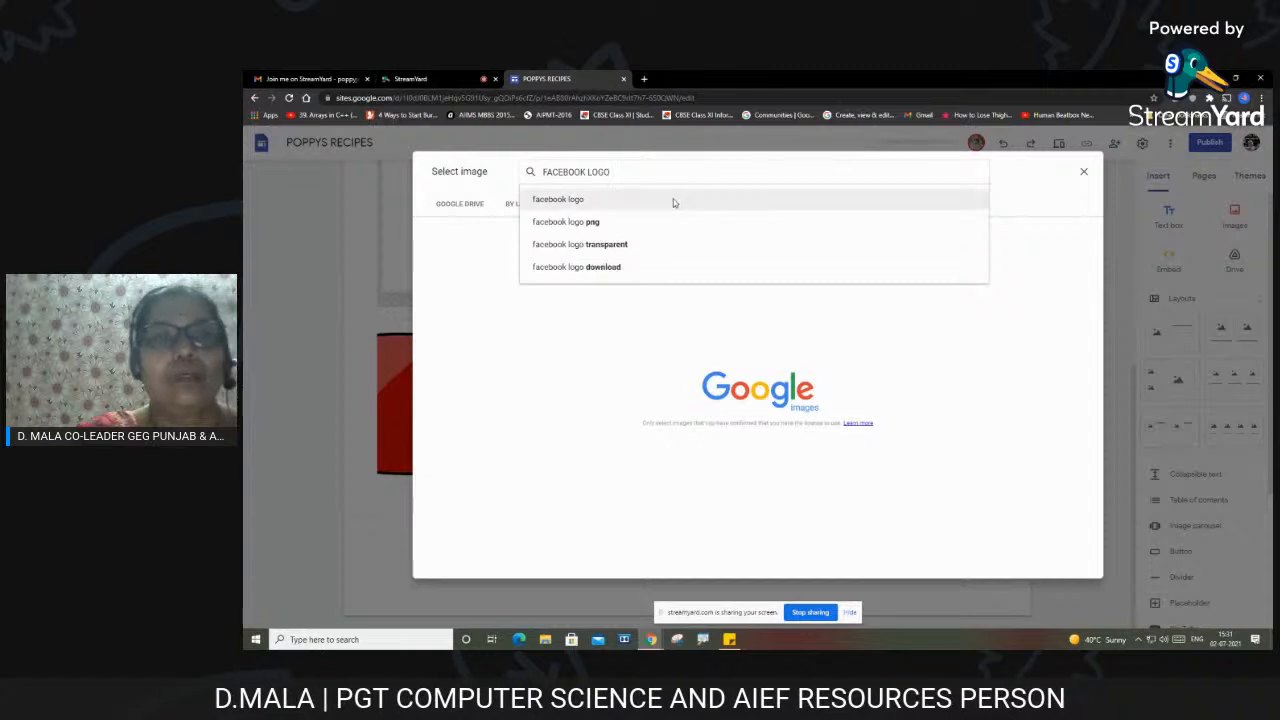
left_click(673, 199)
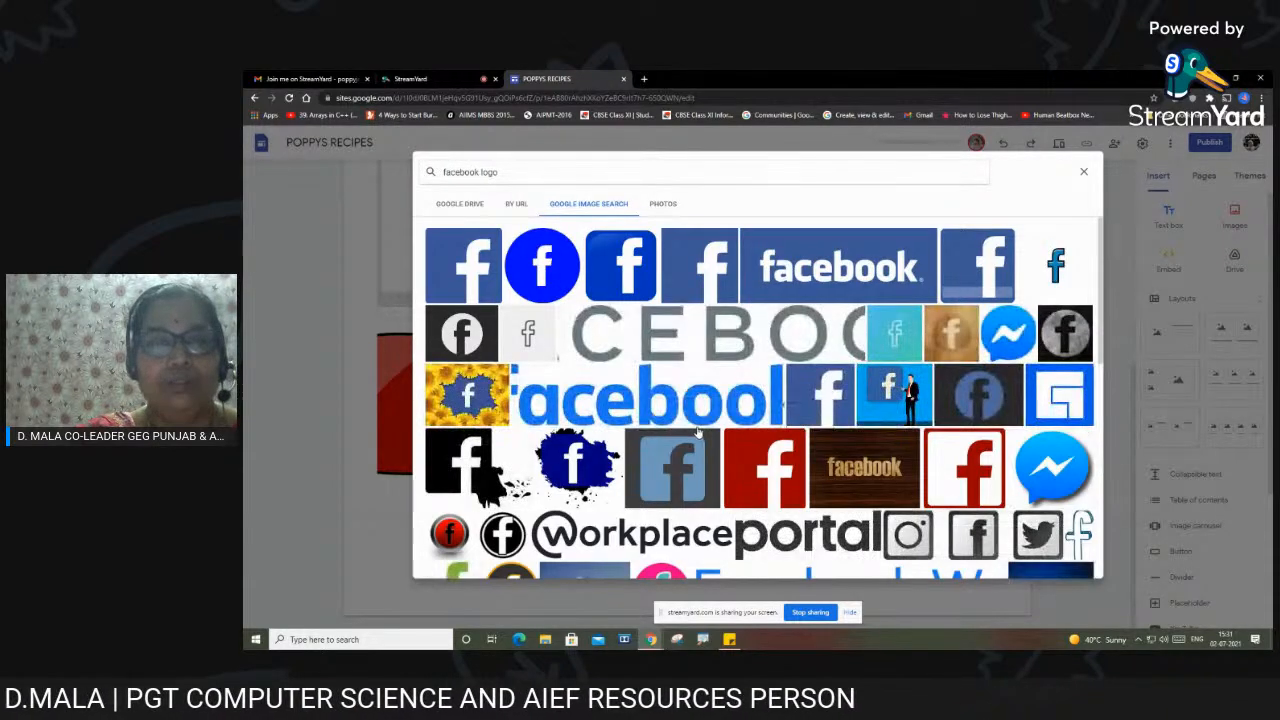
left_click(682, 267)
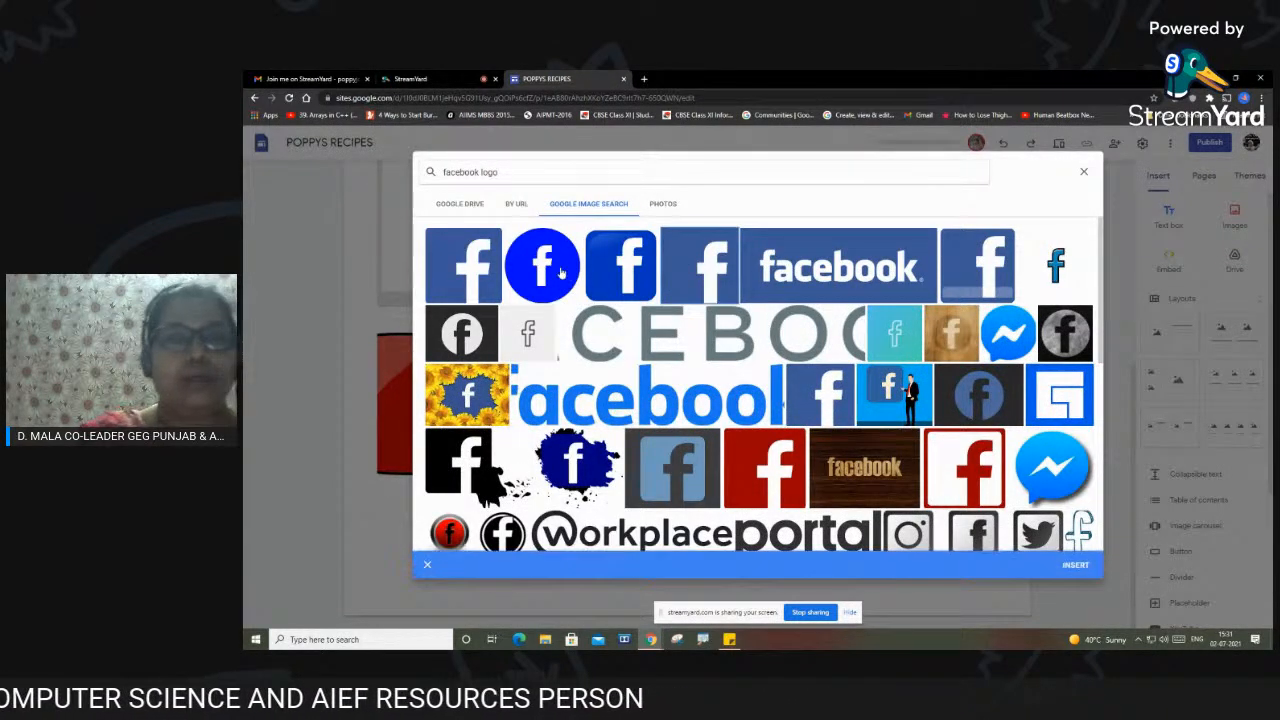
left_click(561, 270)
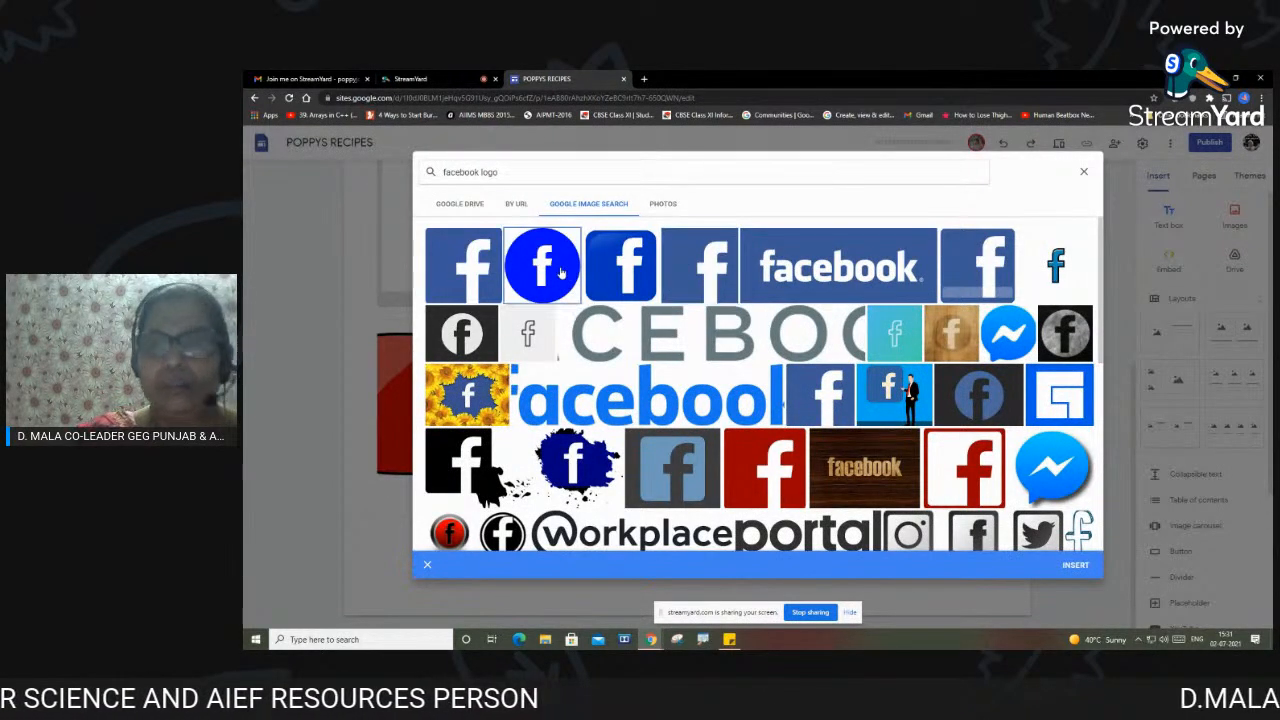
left_click(1068, 564)
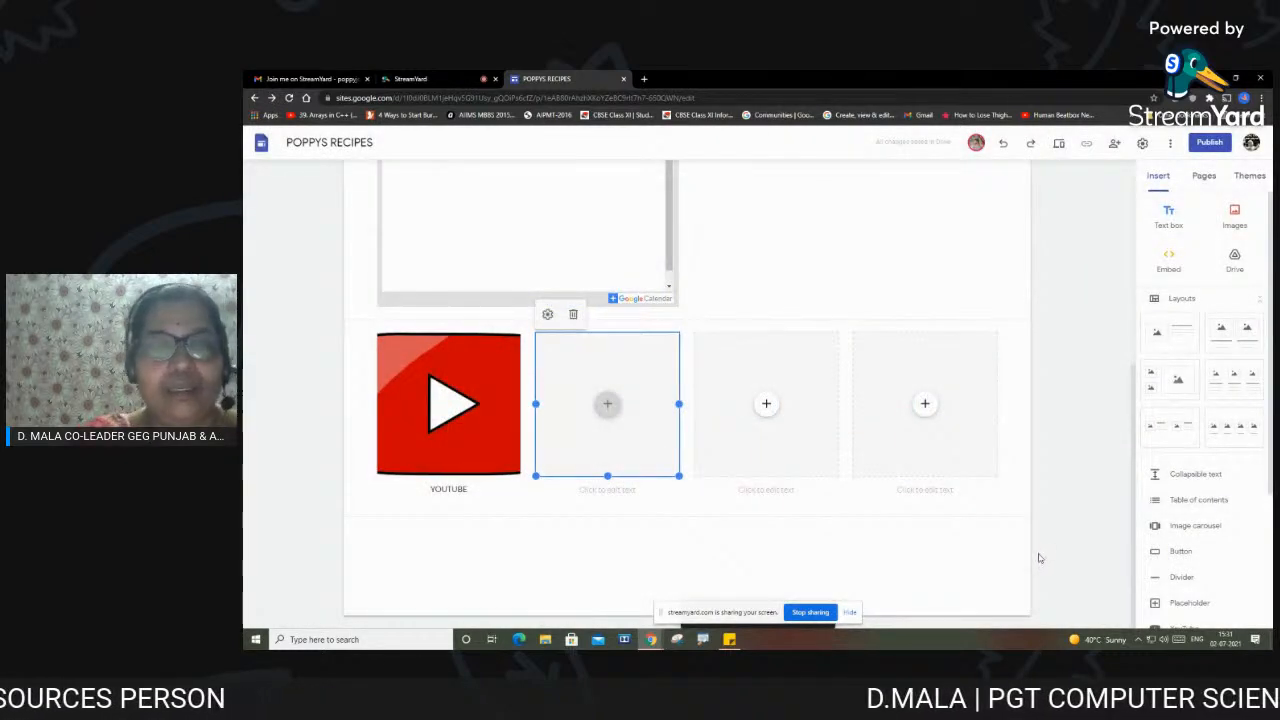
Caption the second image FACEBOOK
left_click(646, 490)
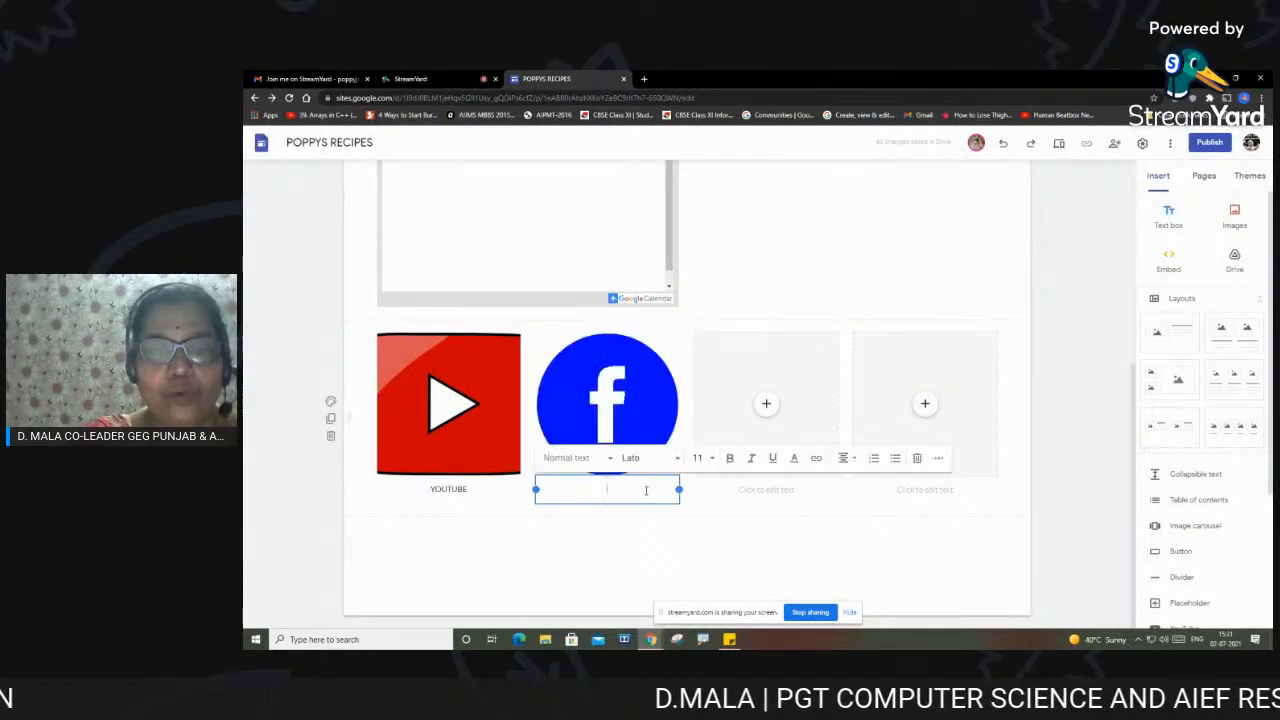
type("FA")
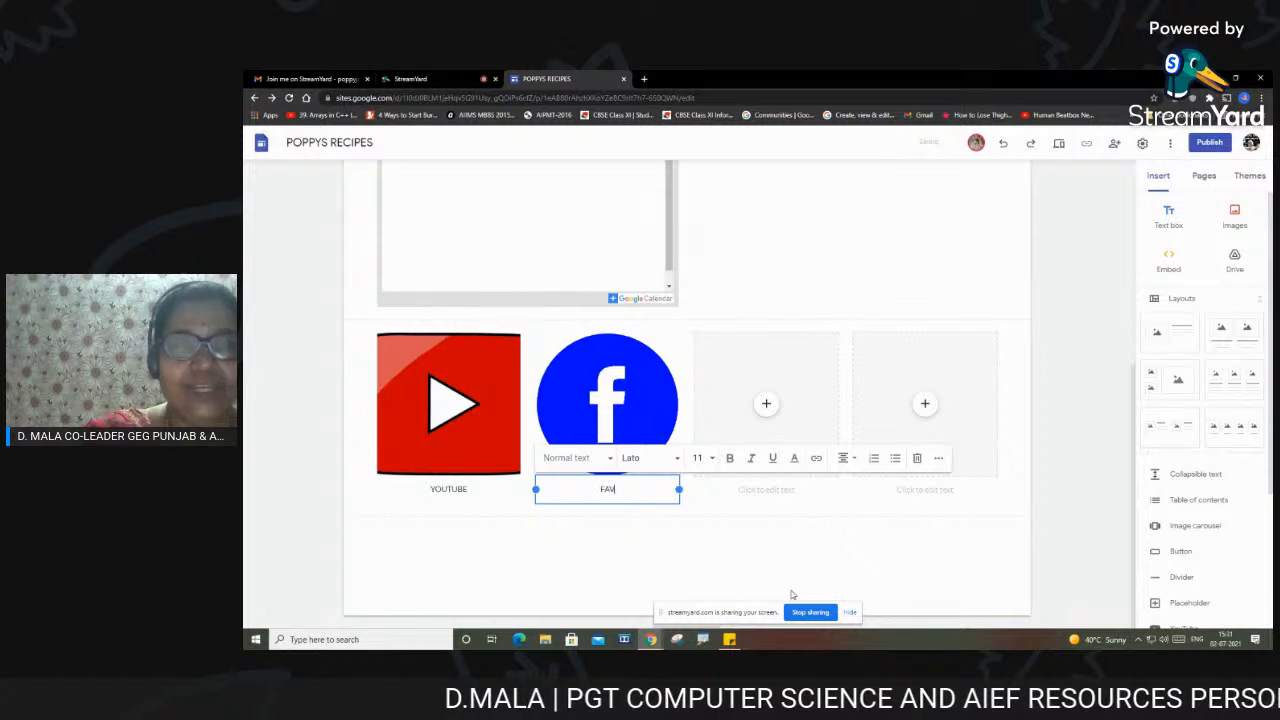
type("CEBOOK")
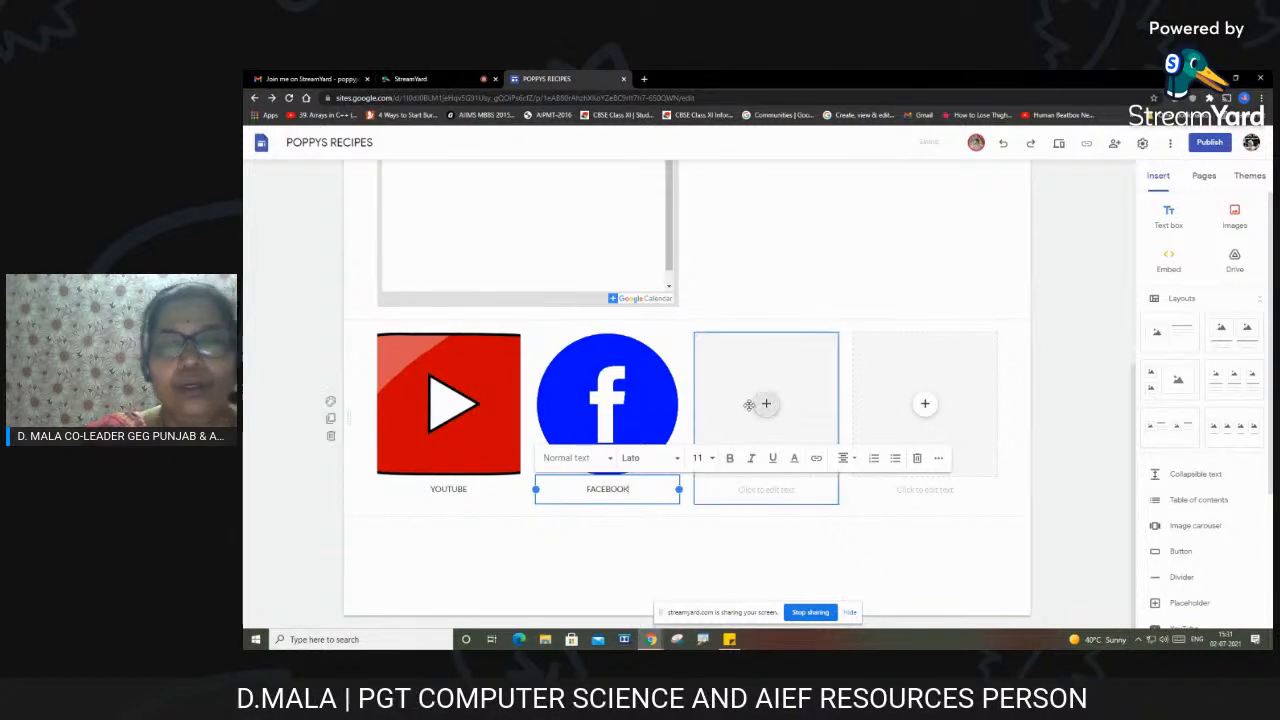
Fill the third image placeholder with a blue Twitter bird logo found through a Google image search for twitter logo
left_click(765, 405)
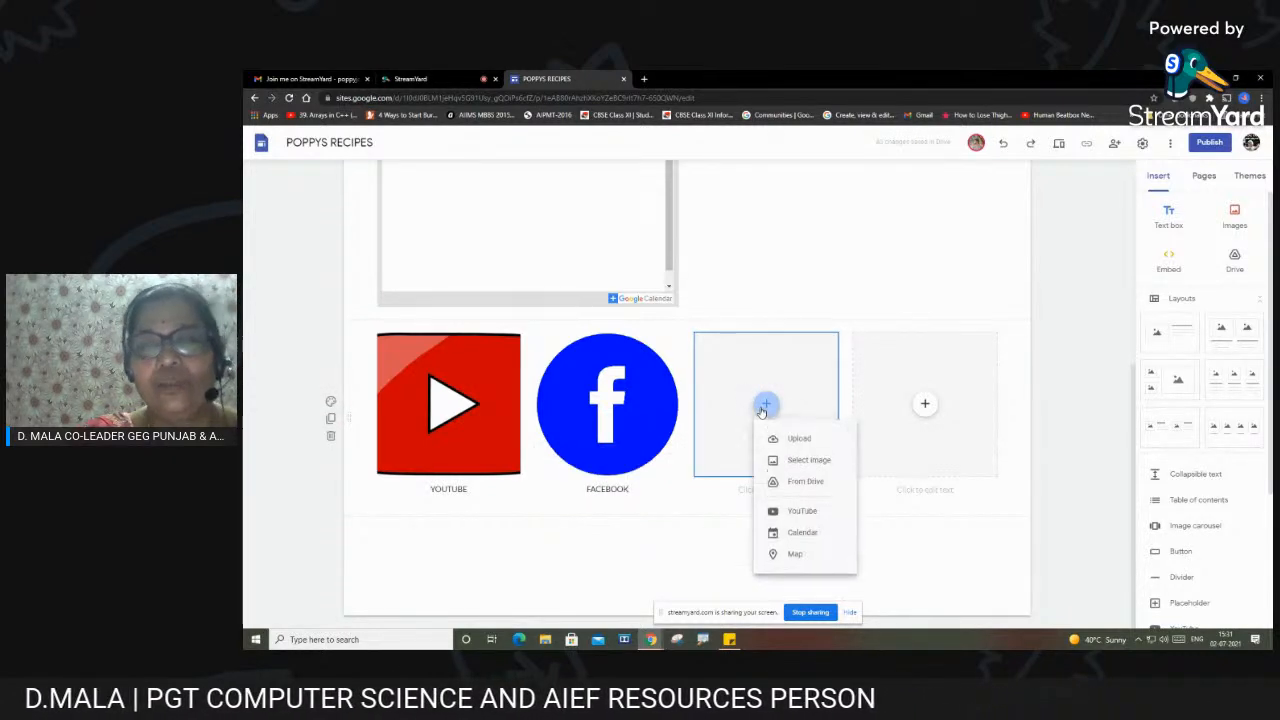
left_click(808, 461)
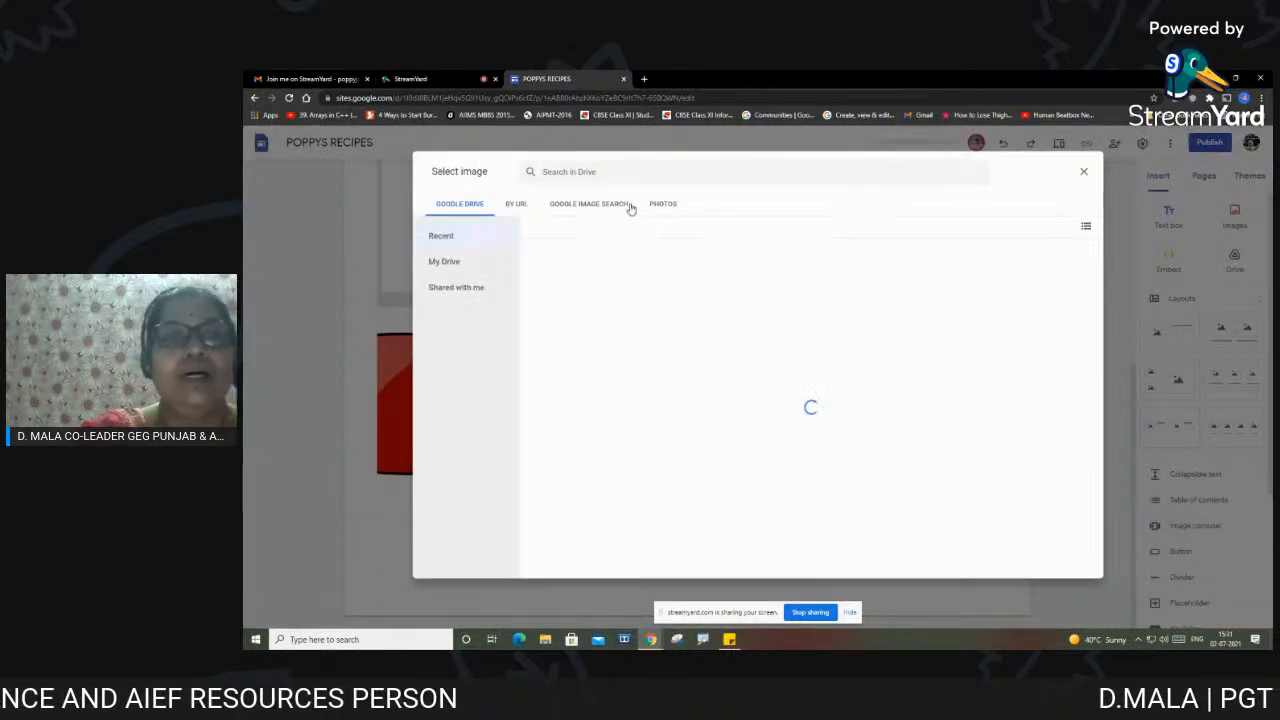
left_click(631, 205)
left_click(656, 171)
type("T")
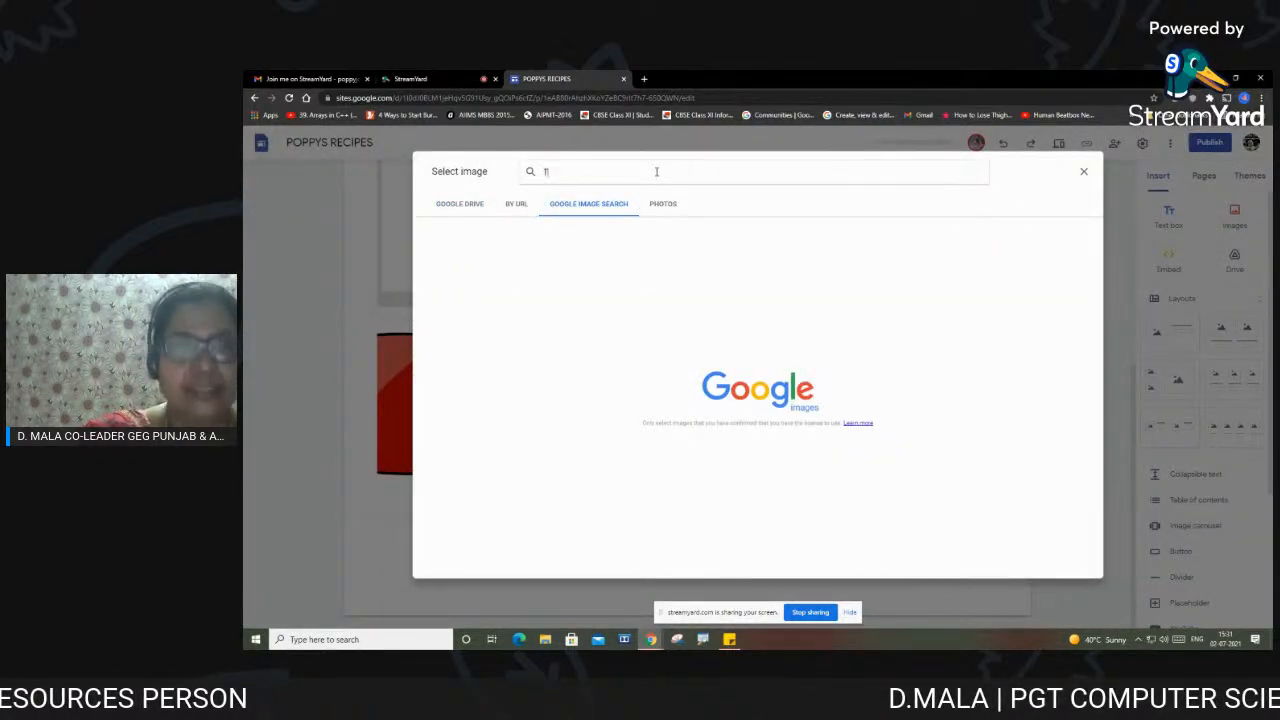
type("WITTER LOGO")
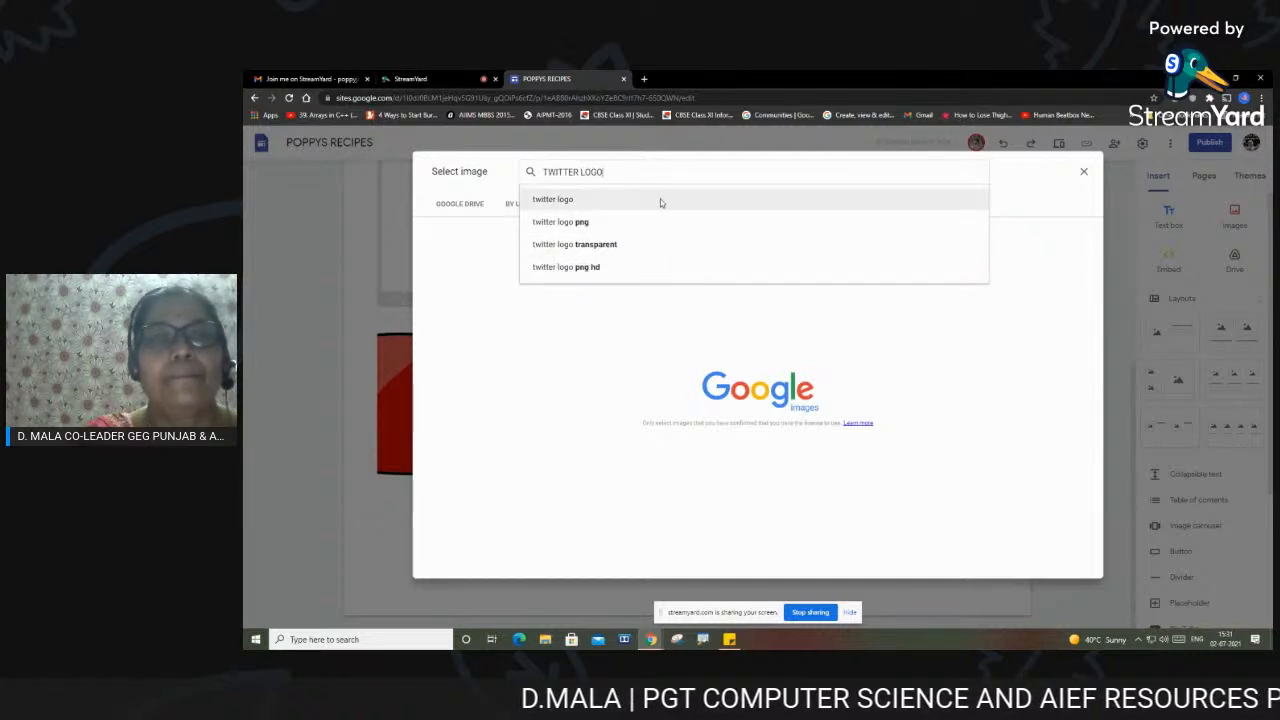
left_click(660, 199)
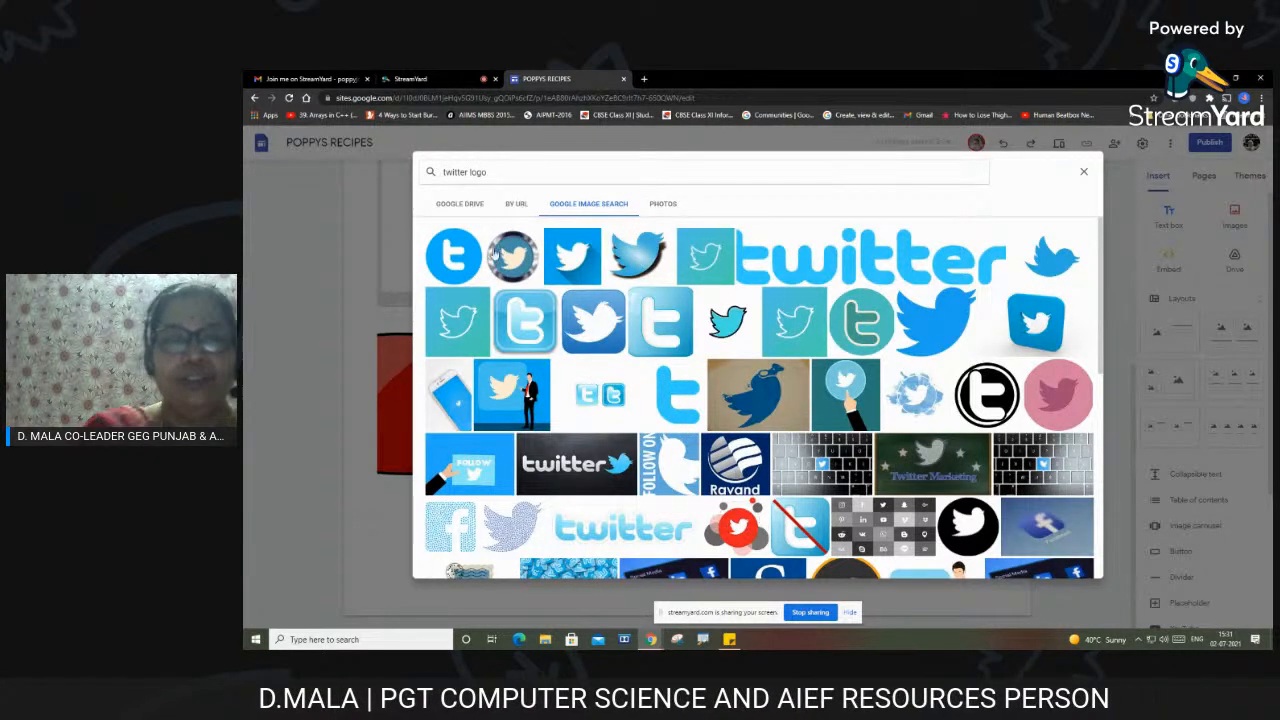
left_click(657, 258)
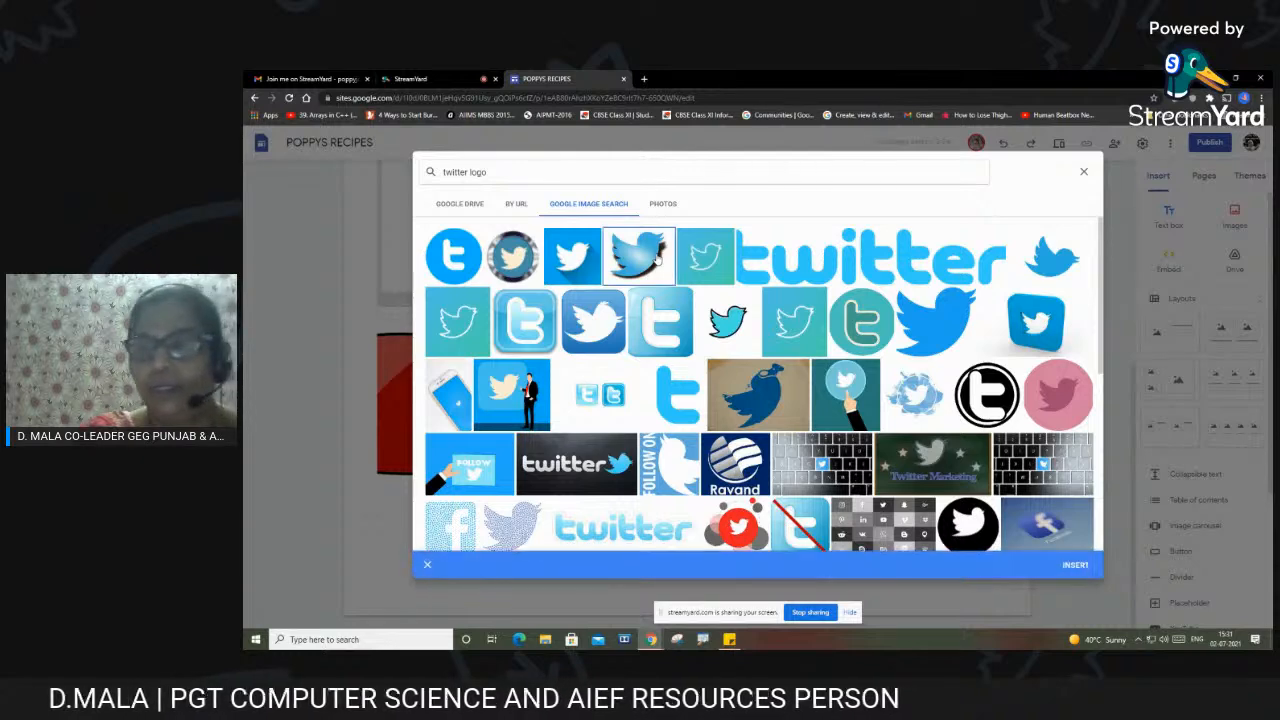
left_click(1074, 565)
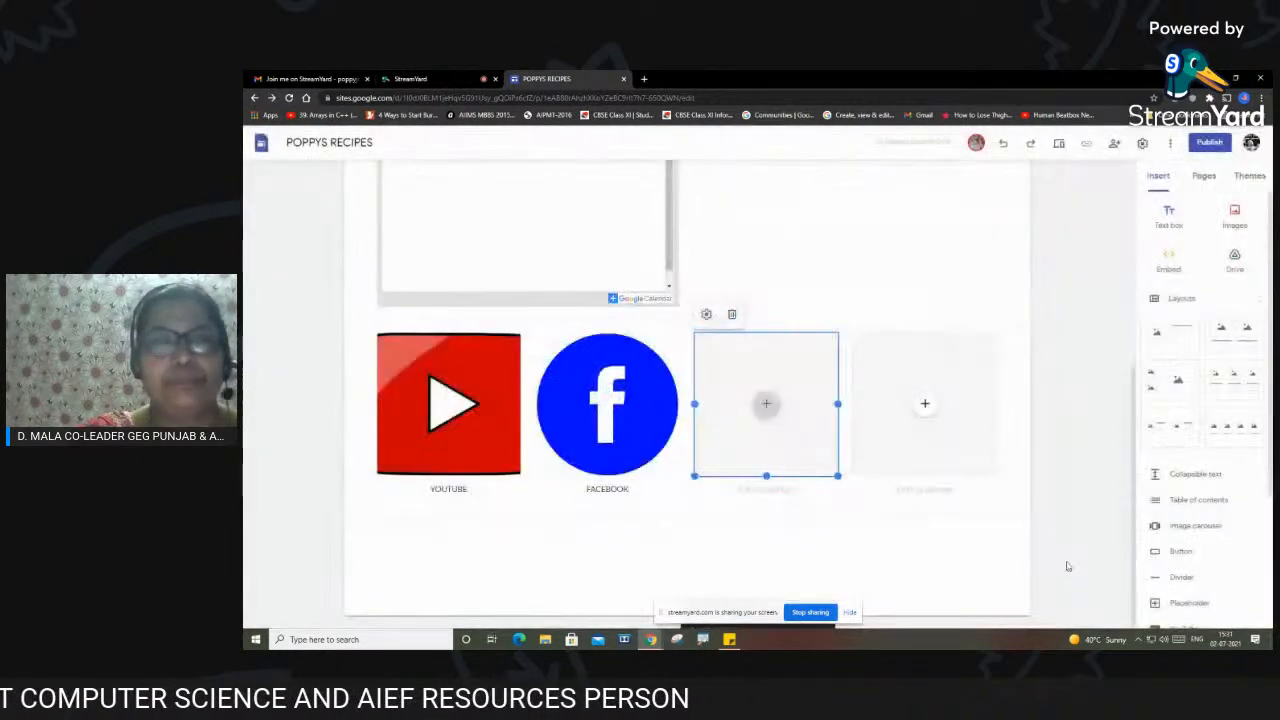
left_click(802, 492)
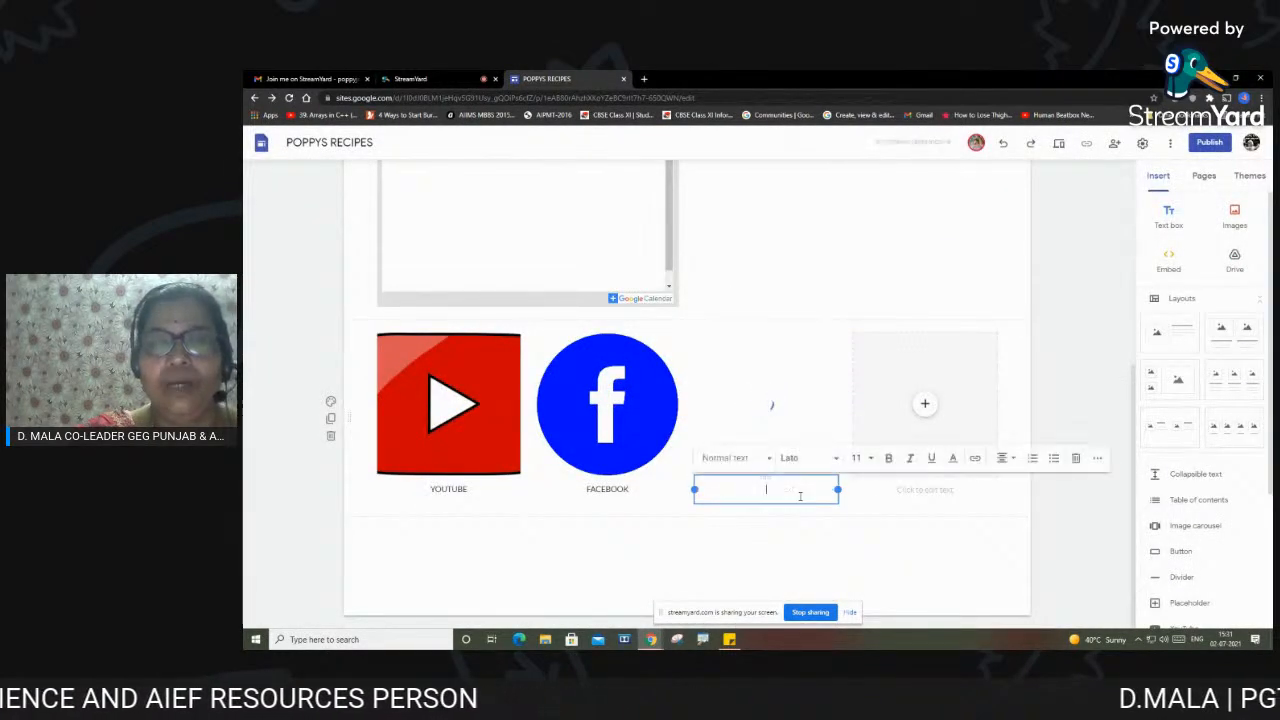
Fill the fourth image placeholder with the round green WhatsApp logo found through a Google image search for wapp logo
left_click(924, 408)
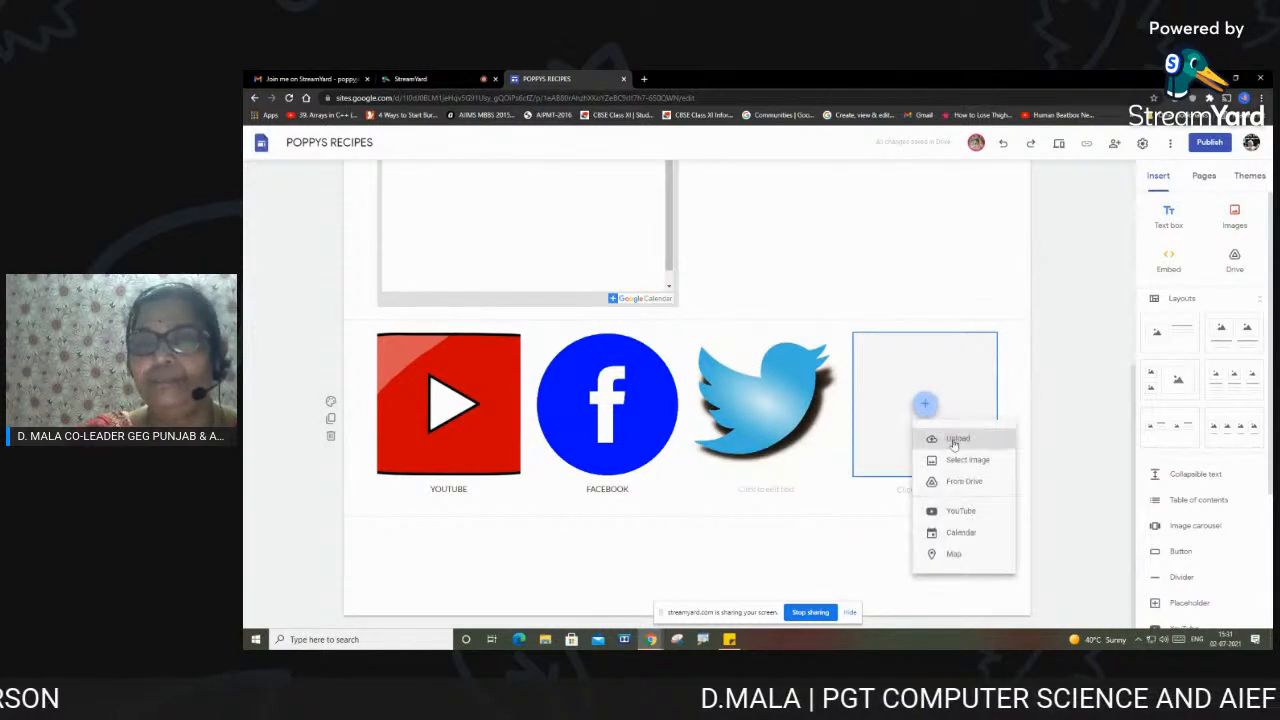
left_click(965, 461)
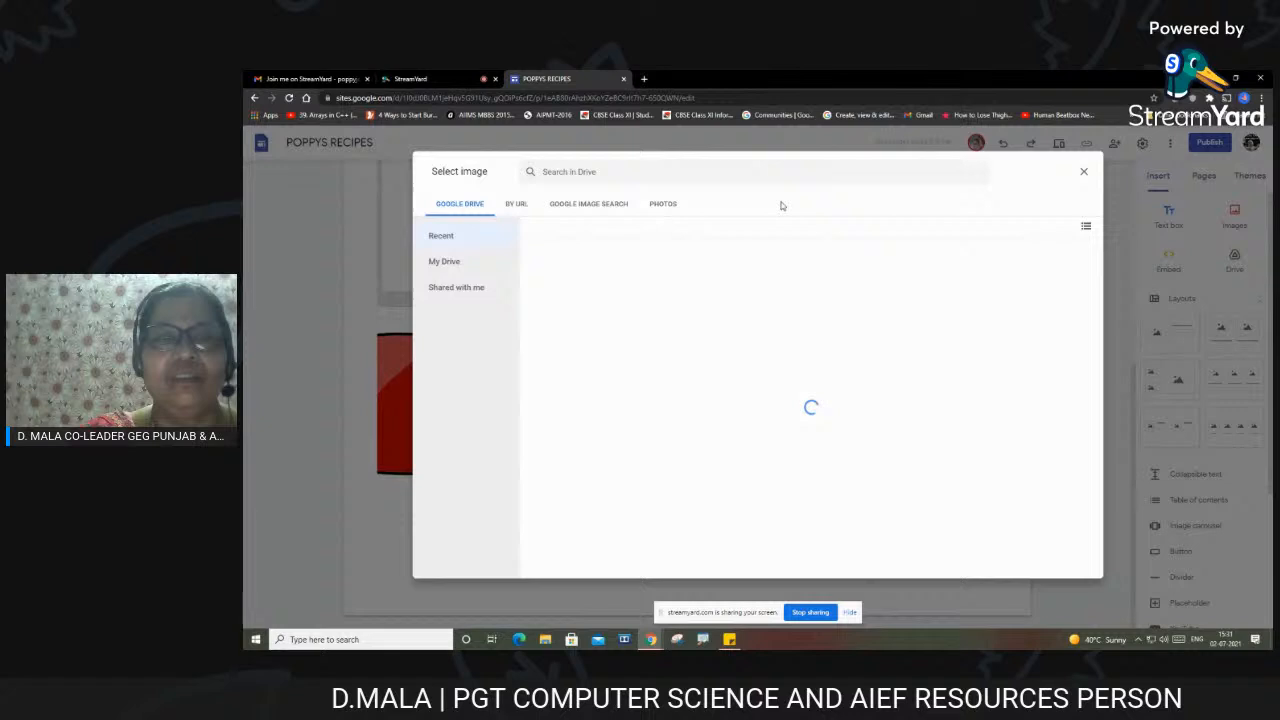
left_click(614, 206)
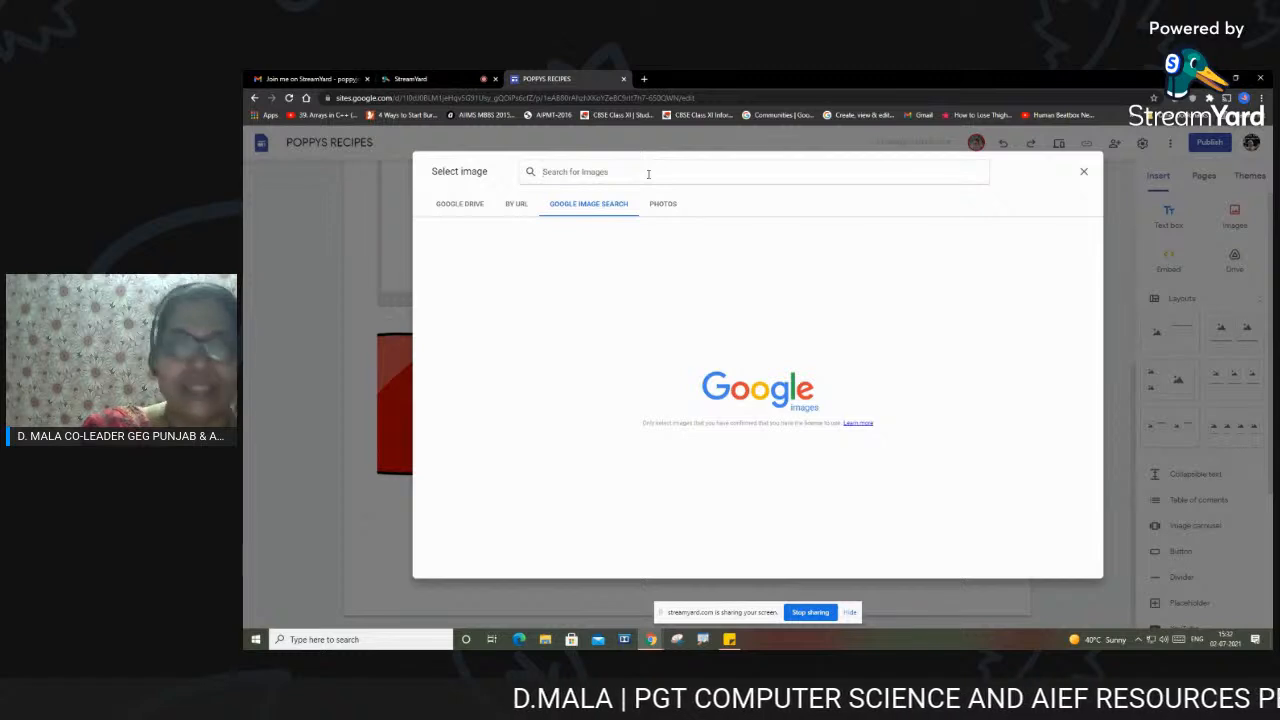
type("W")
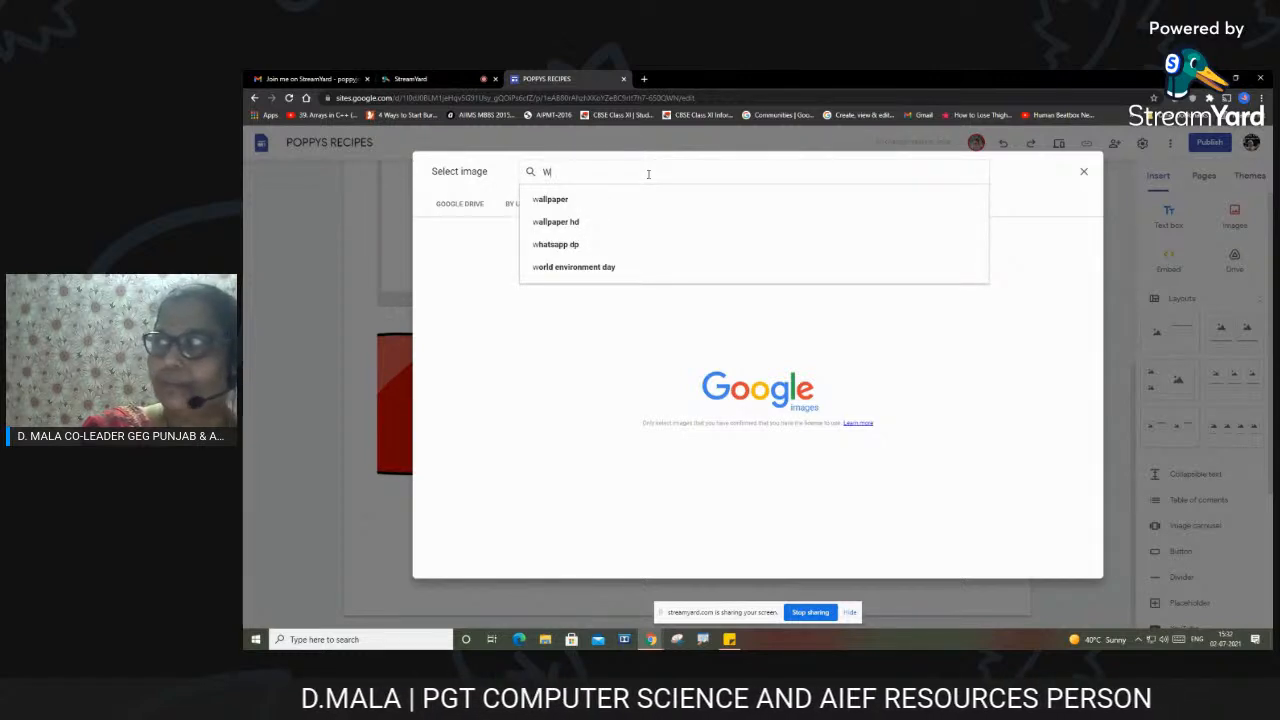
type("APP")
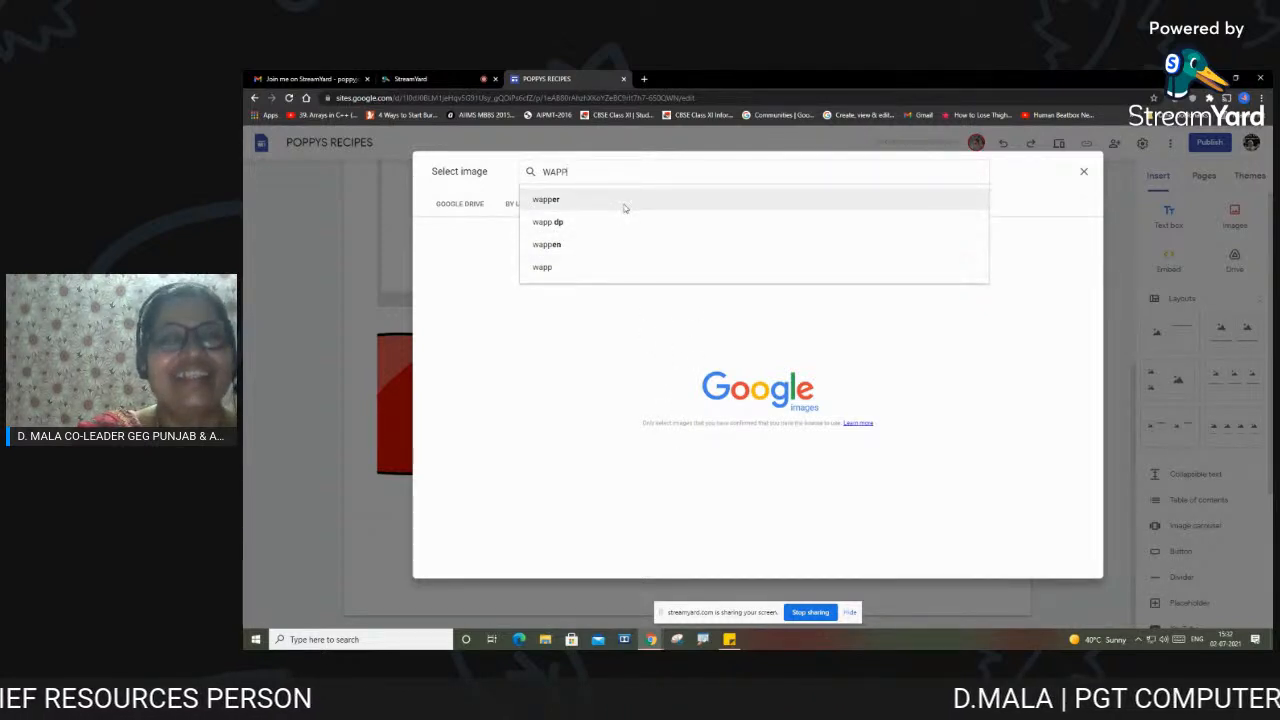
type("LOGO")
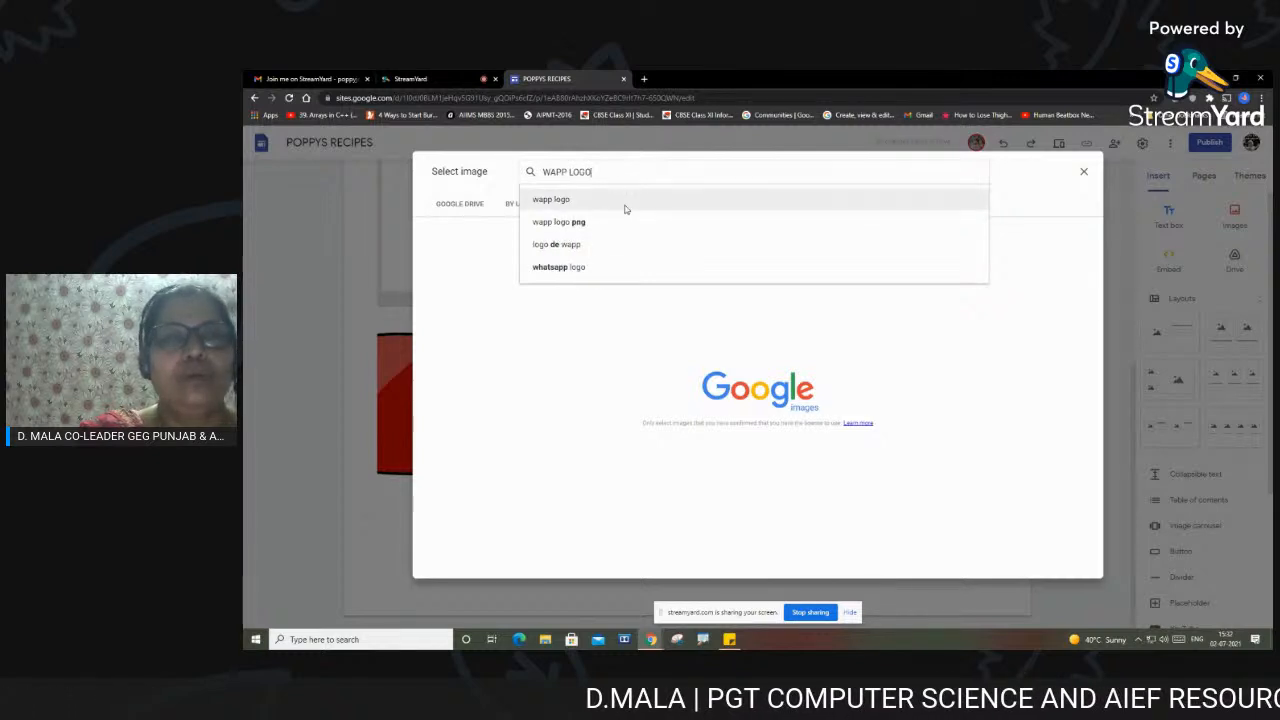
left_click(628, 201)
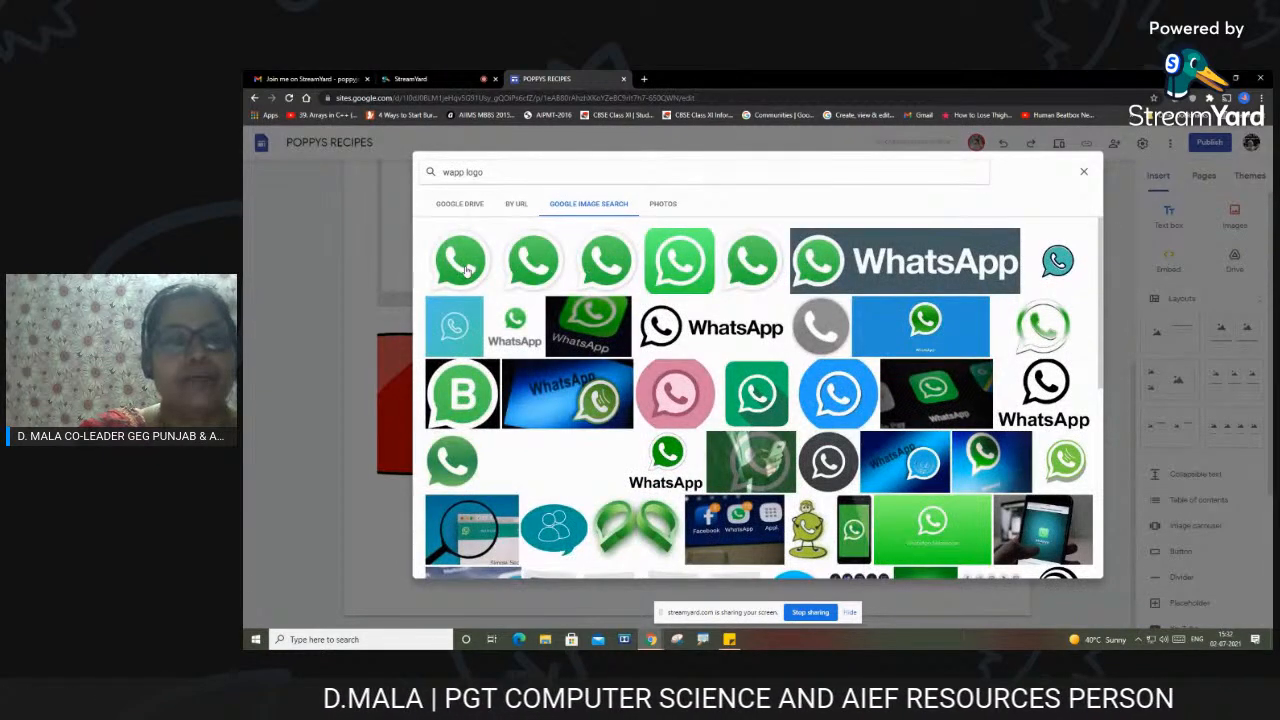
left_click(476, 280)
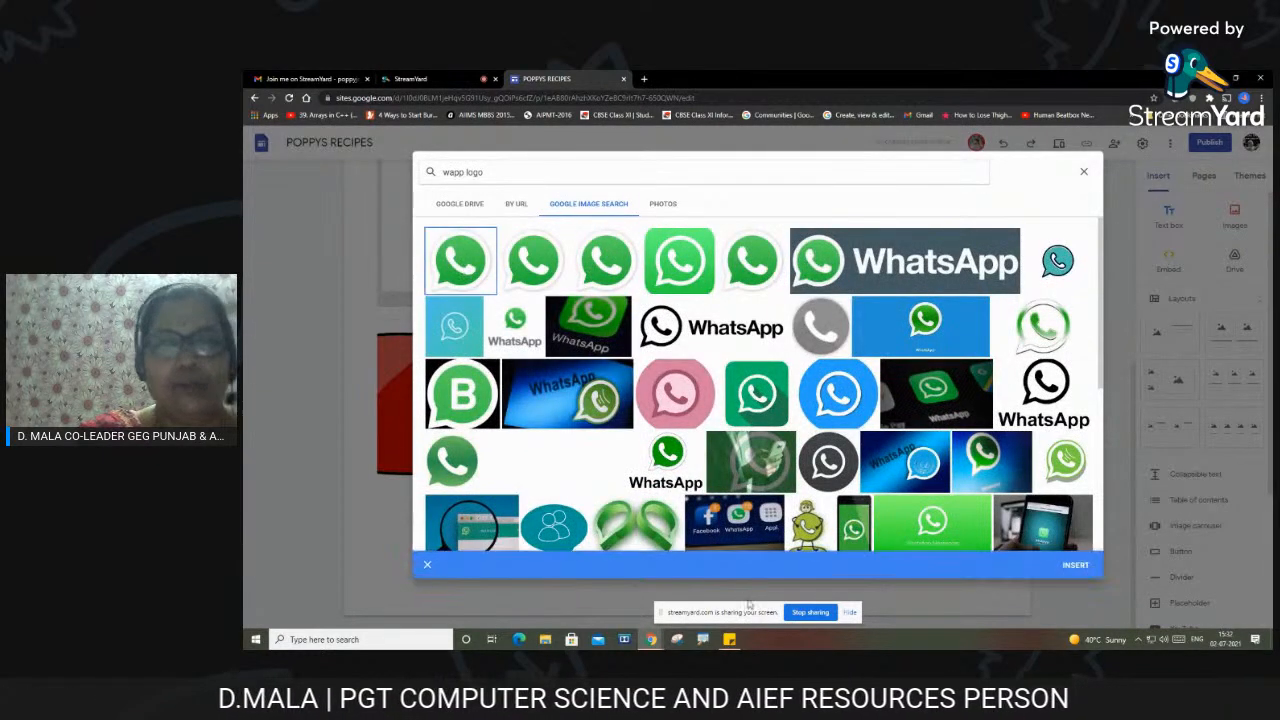
left_click(1075, 566)
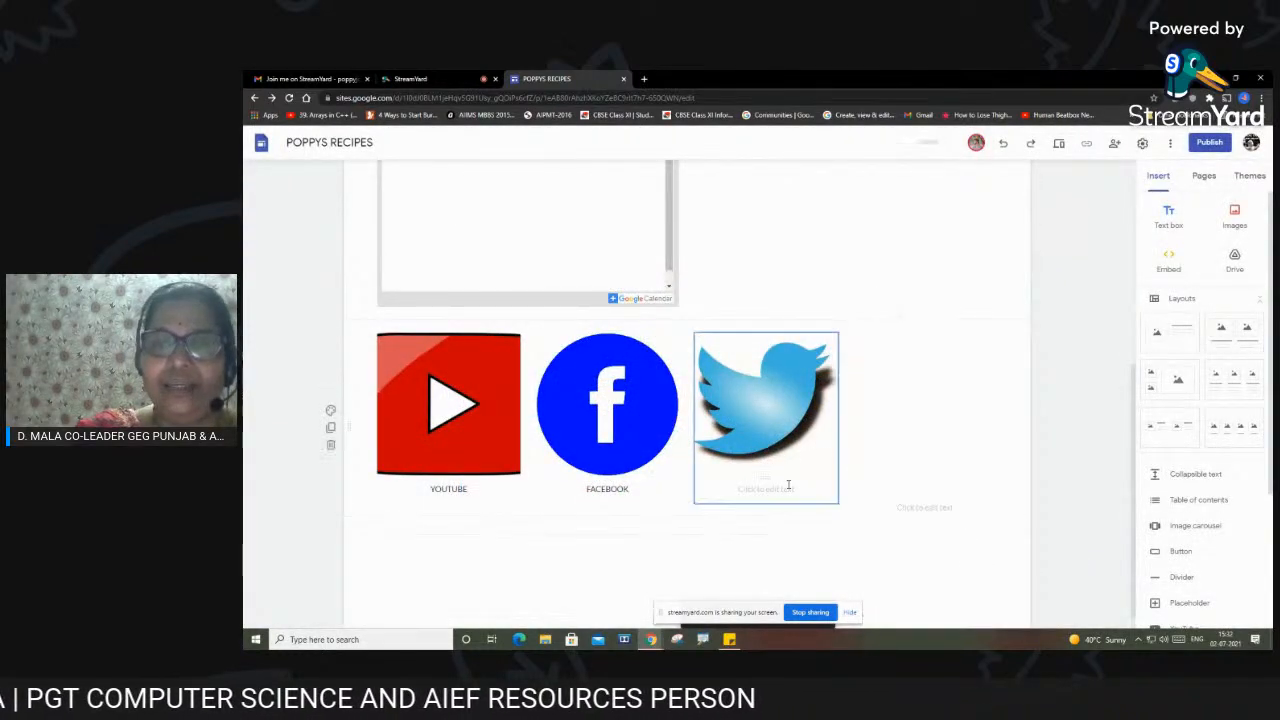
Caption the third image TWITTER and the fourth image WHATS APP
left_click(773, 489)
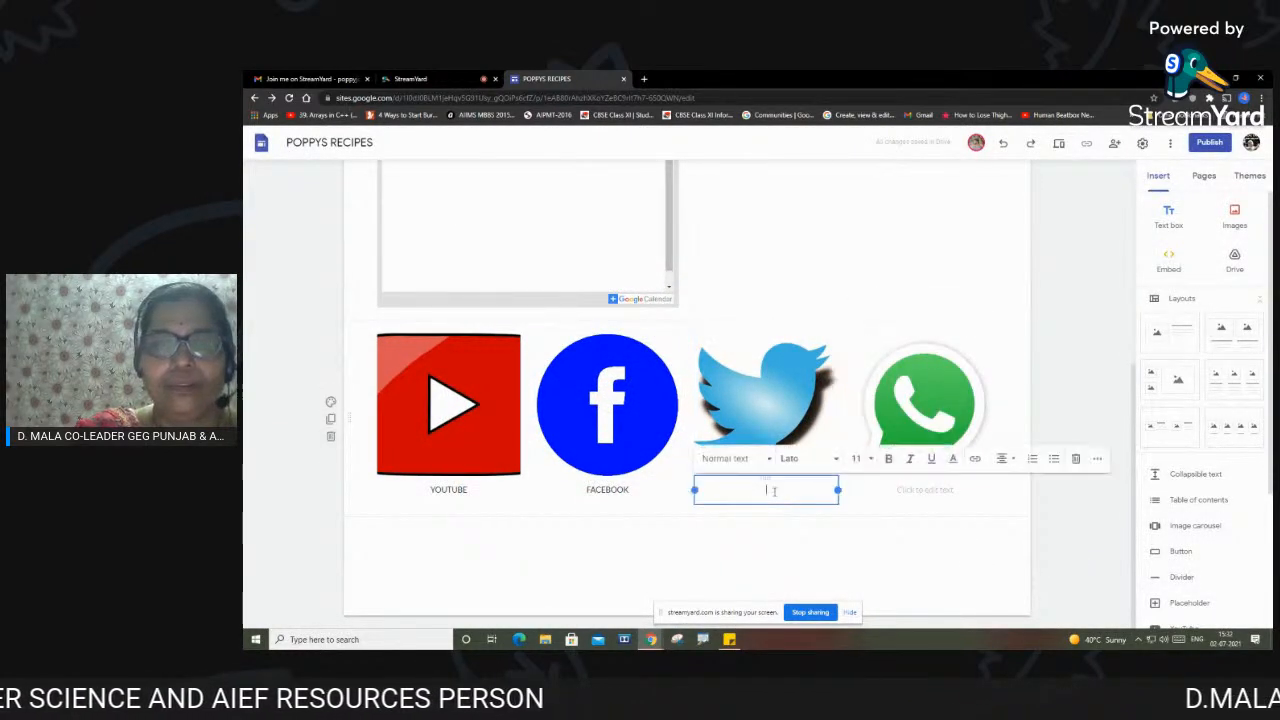
type("TWITTER")
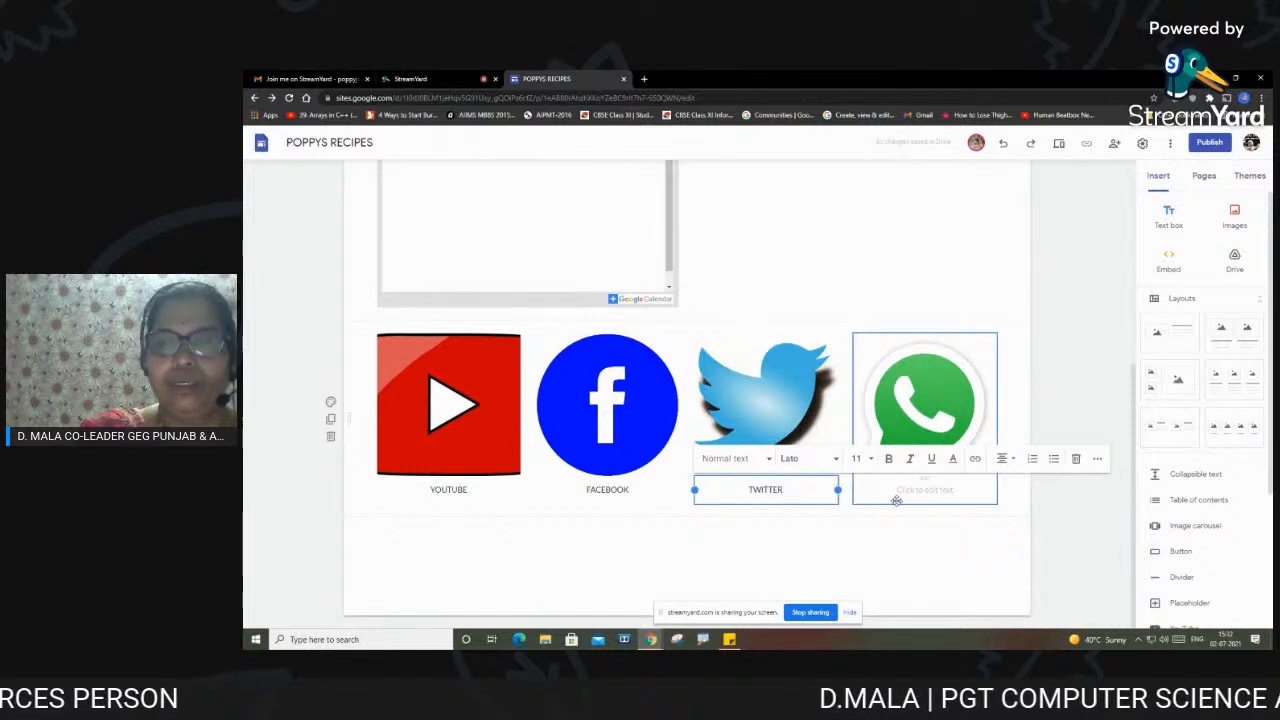
left_click(896, 500)
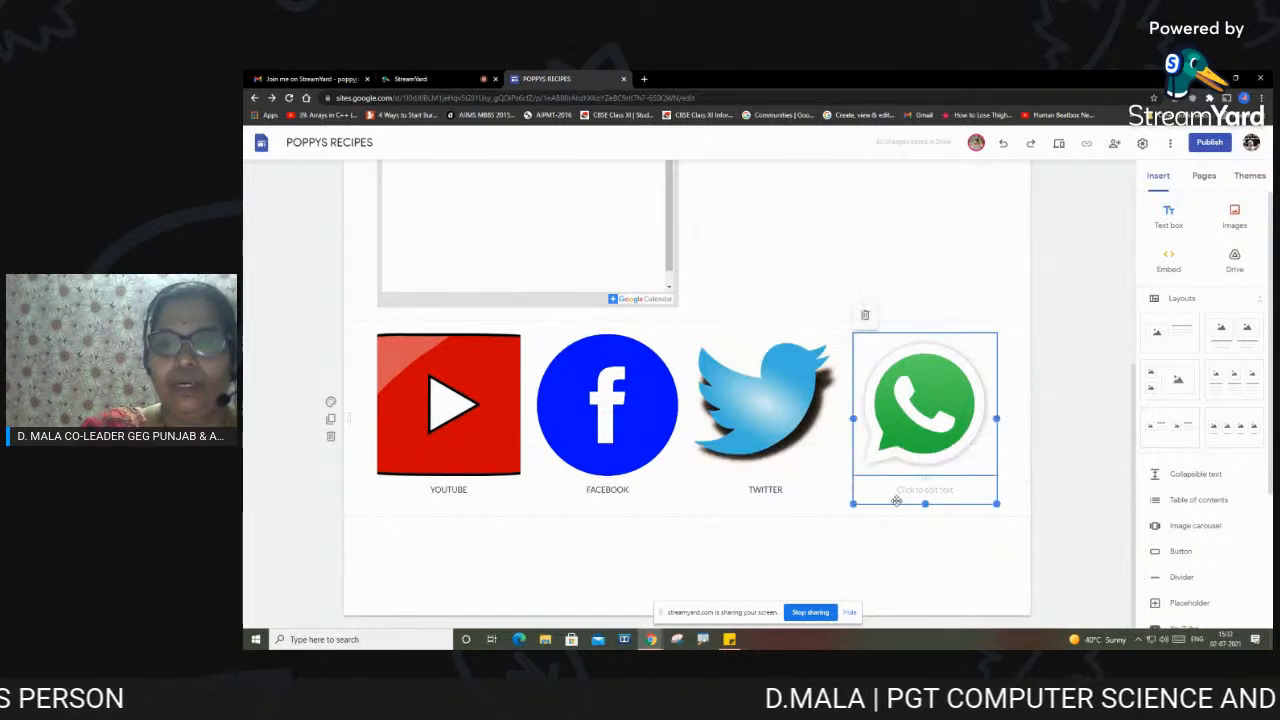
left_click(896, 500)
type("W")
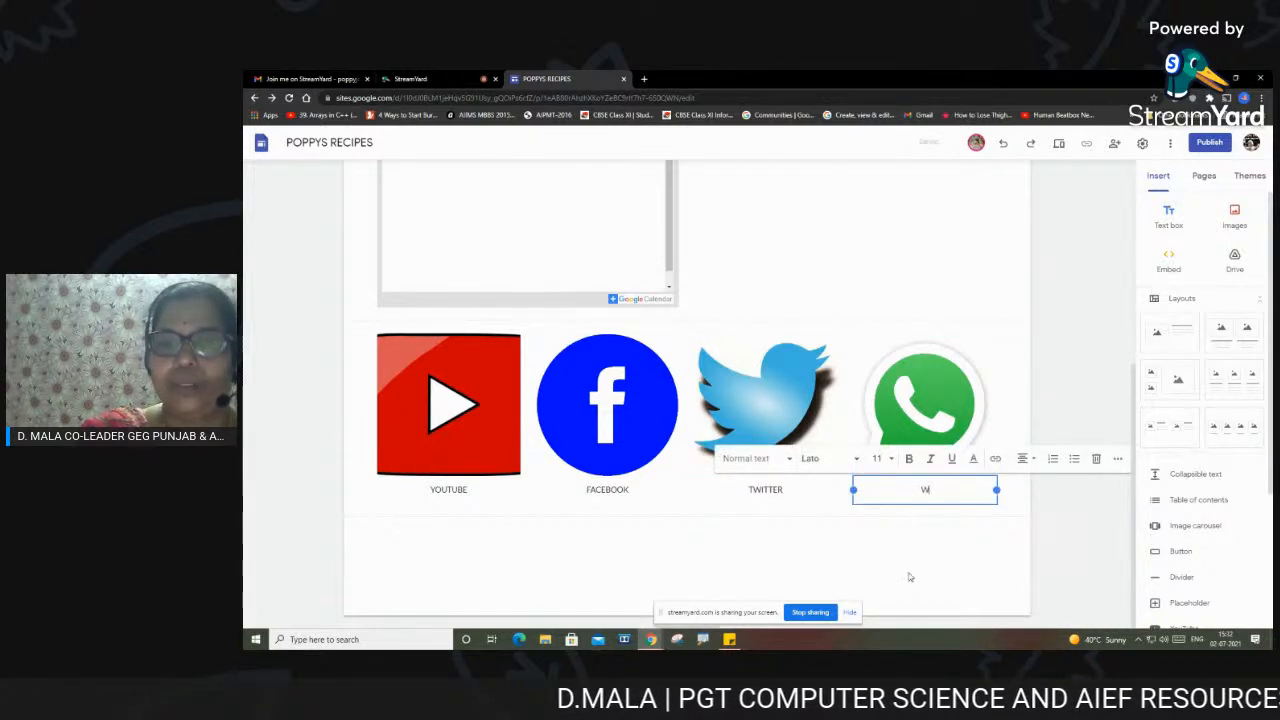
type("AHATS APP")
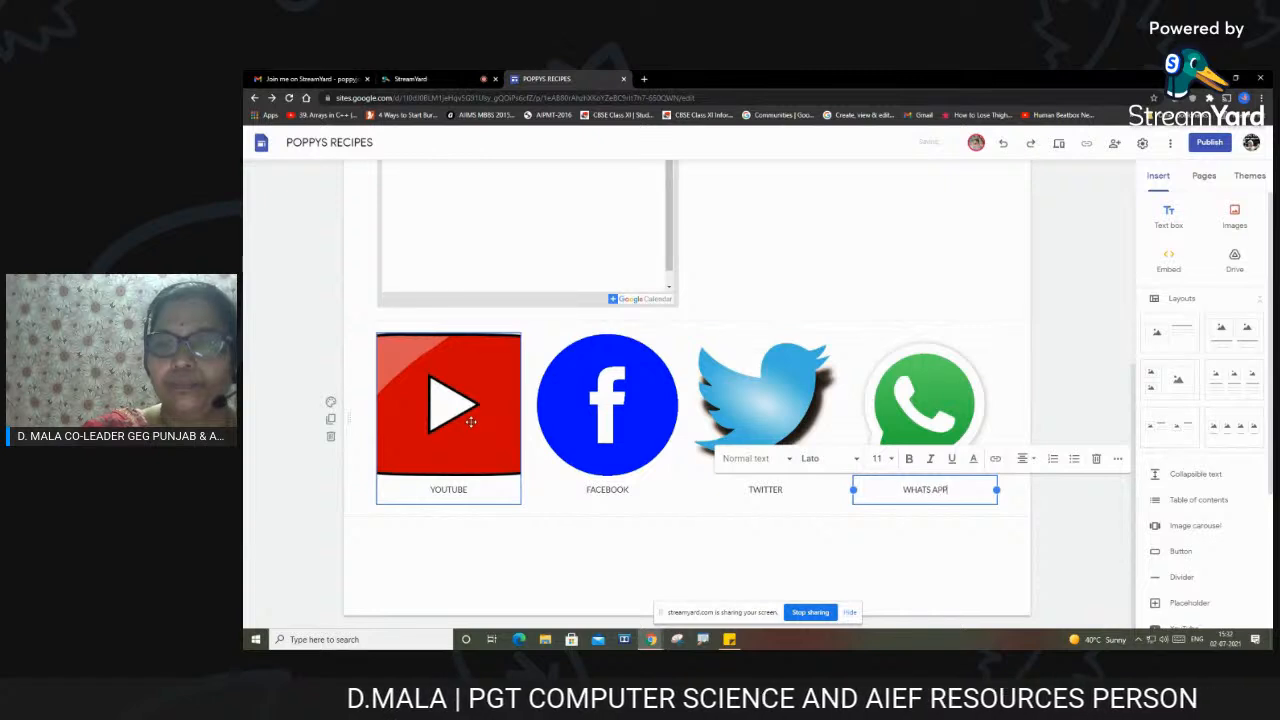
Open the link entry for the YouTube logo image and load the YouTube home page in a new browser tab
left_click(470, 422)
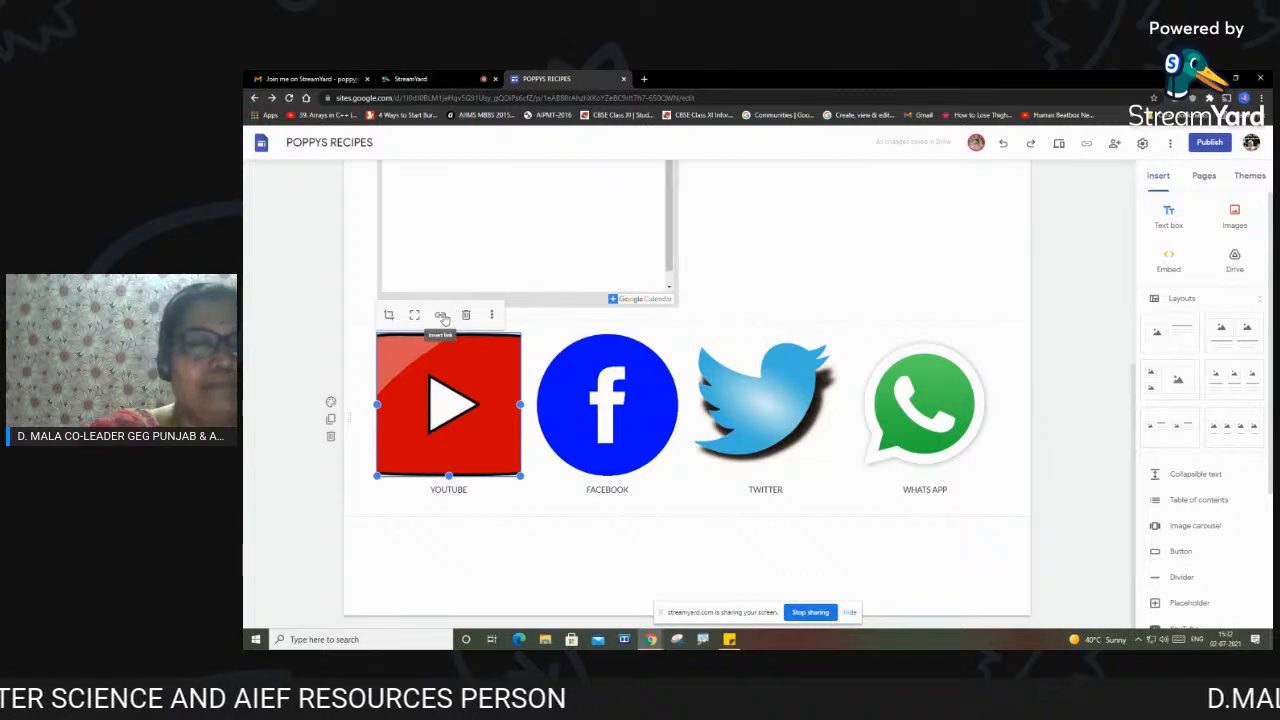
left_click(560, 409)
left_click(447, 381)
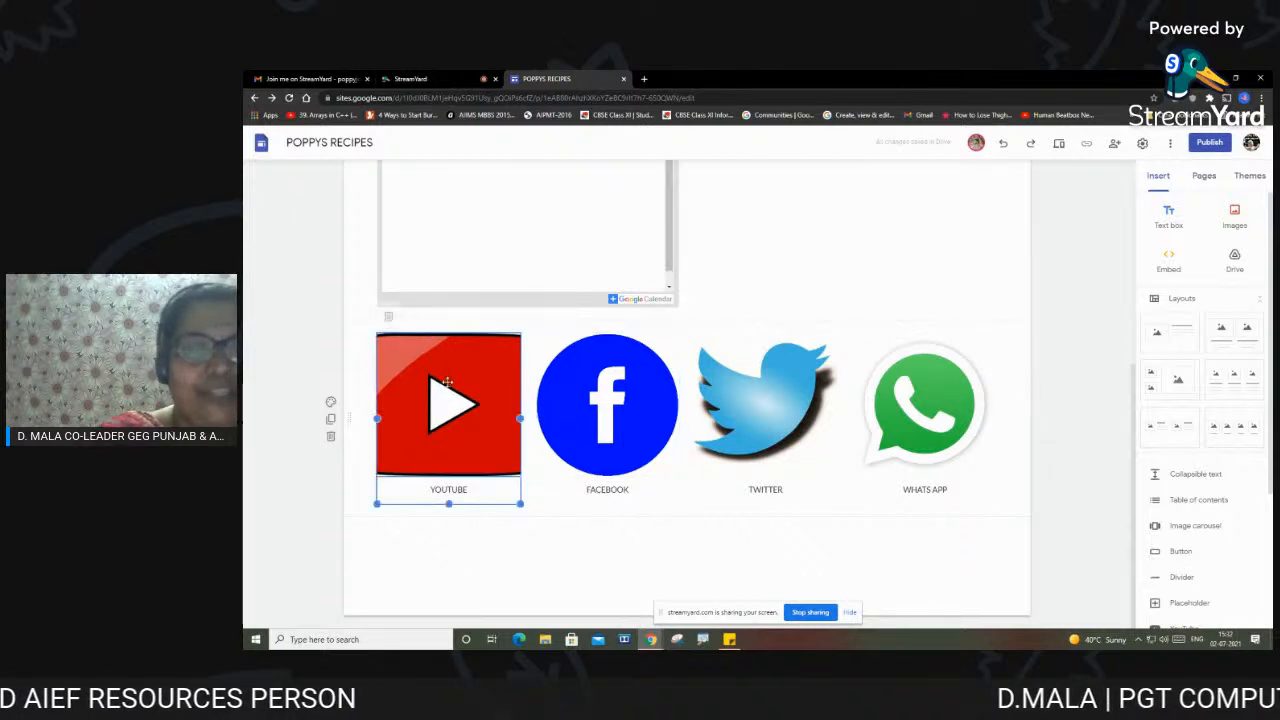
left_click(447, 381)
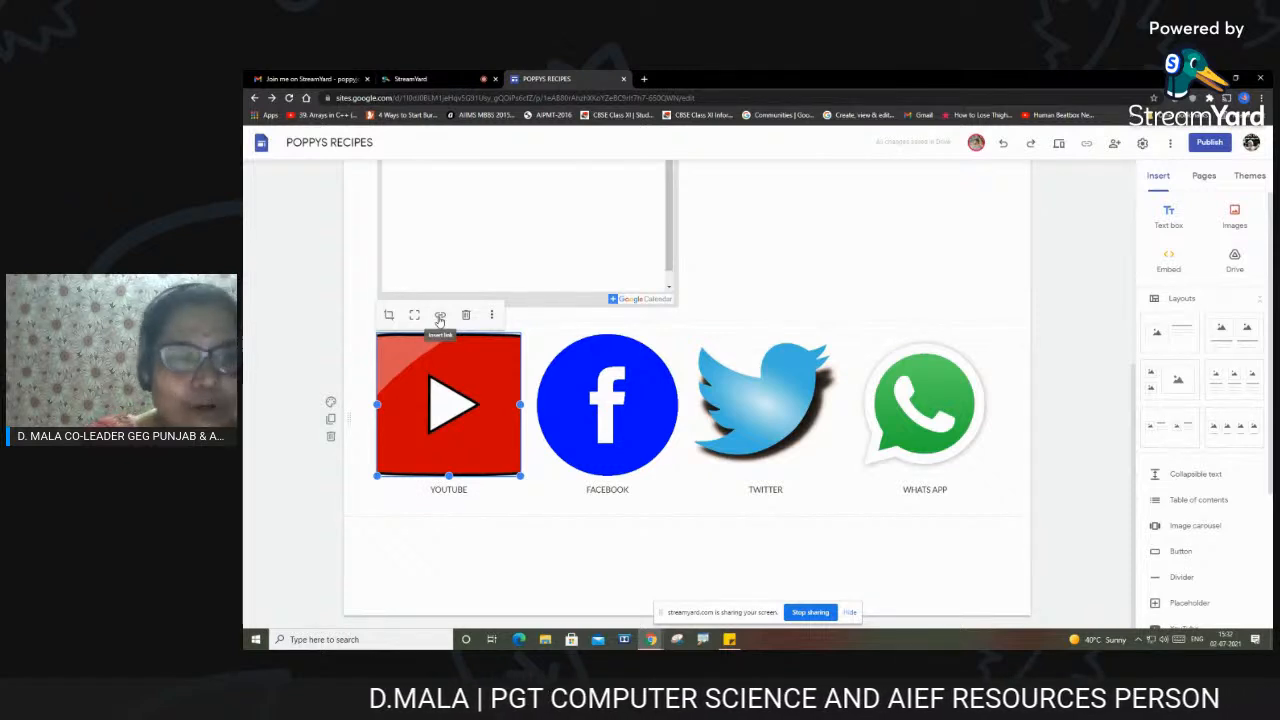
left_click(440, 316)
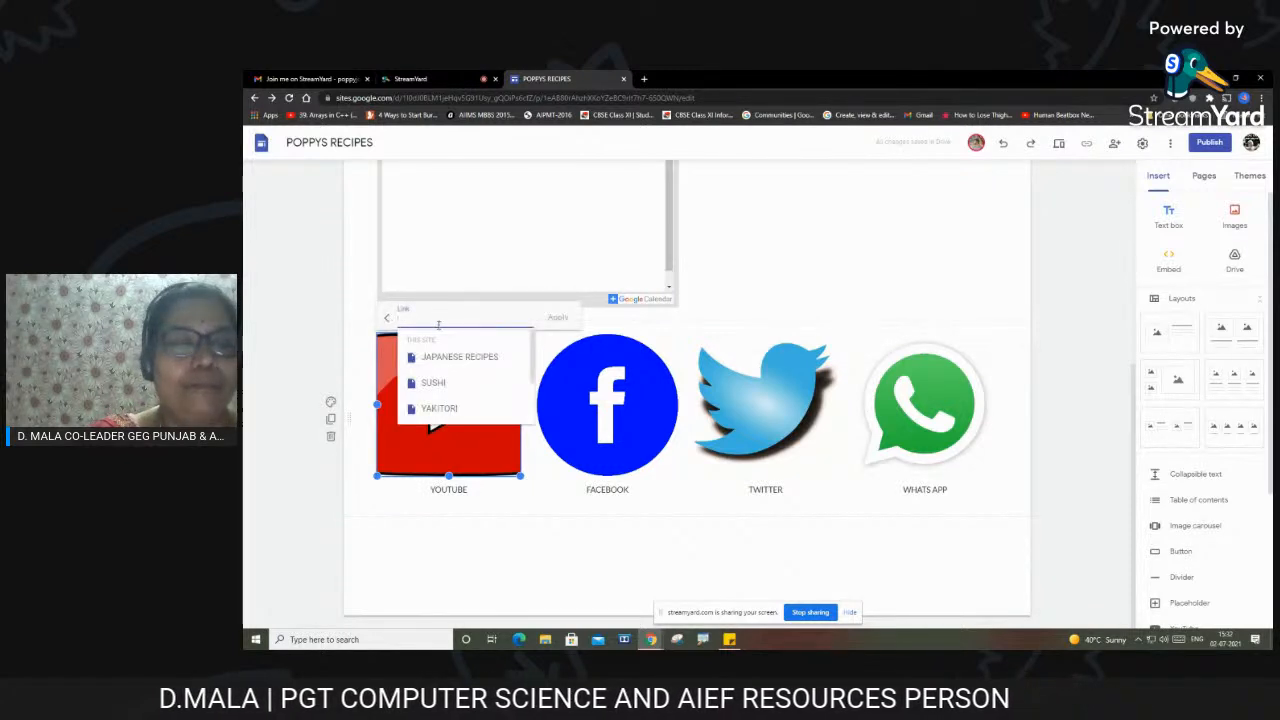
left_click(644, 79)
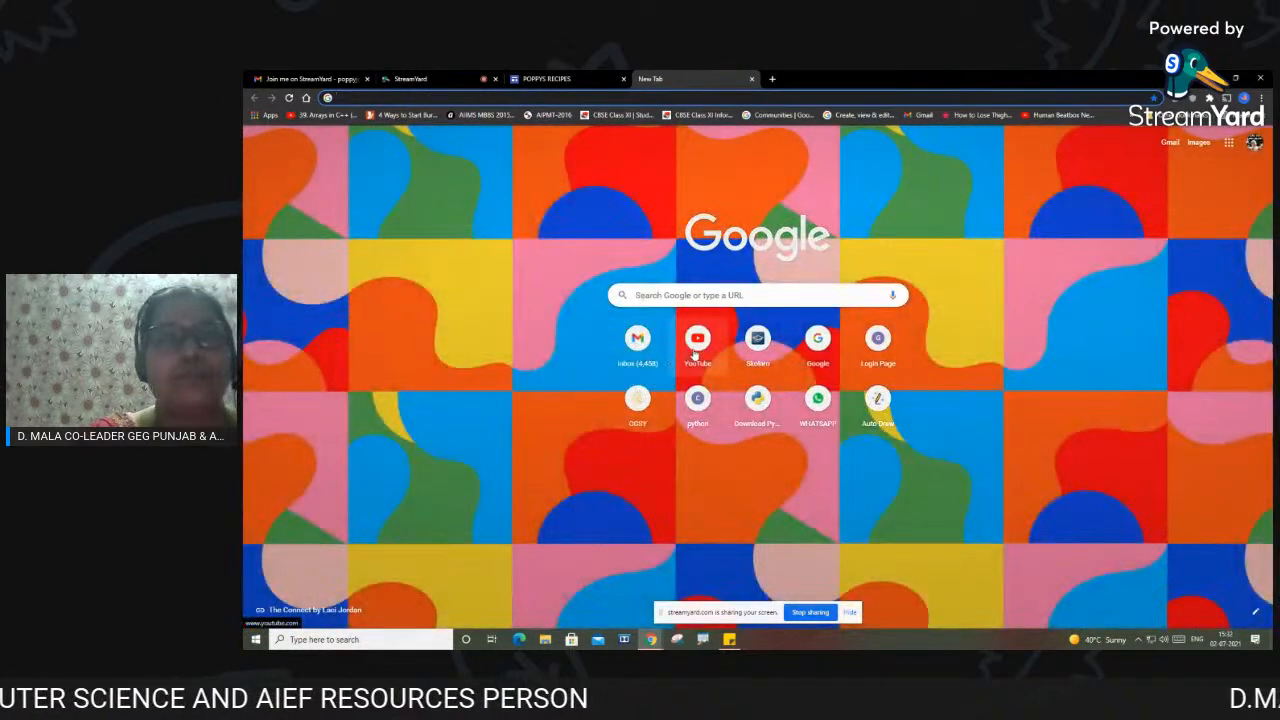
left_click(696, 345)
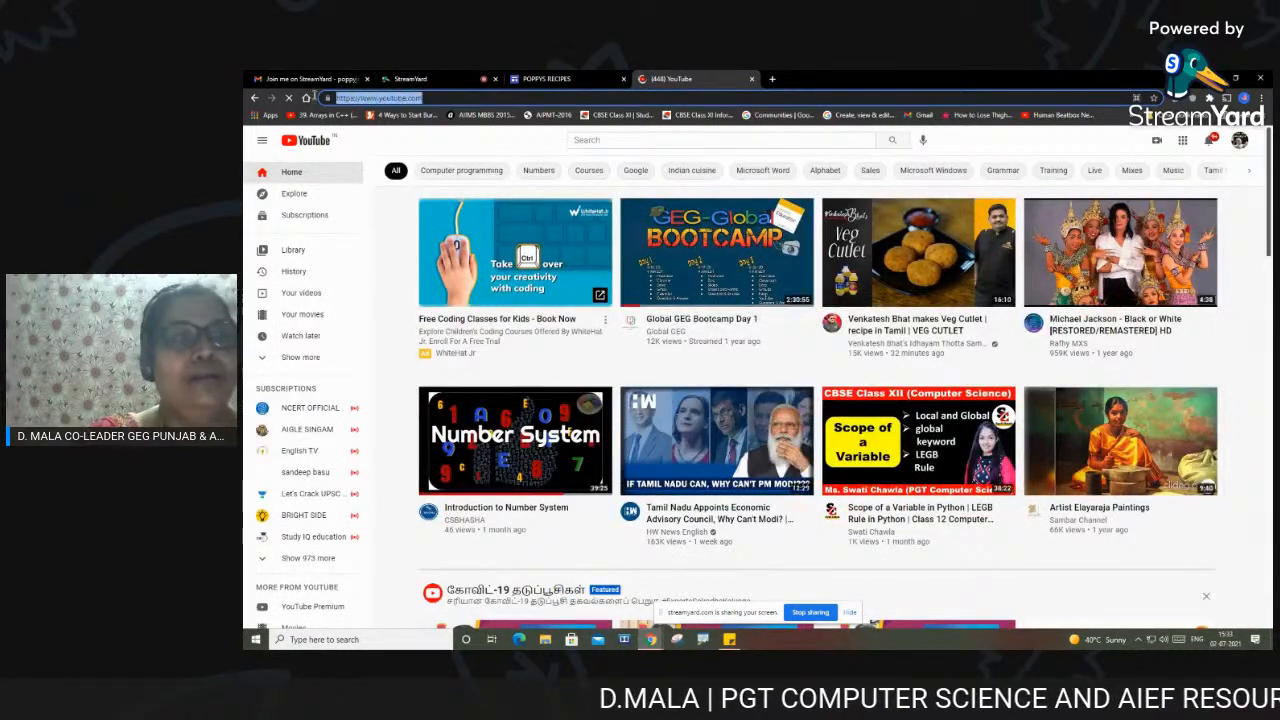
Try to copy the web address of the YouTube home page
left_click(358, 98)
right_click(362, 100)
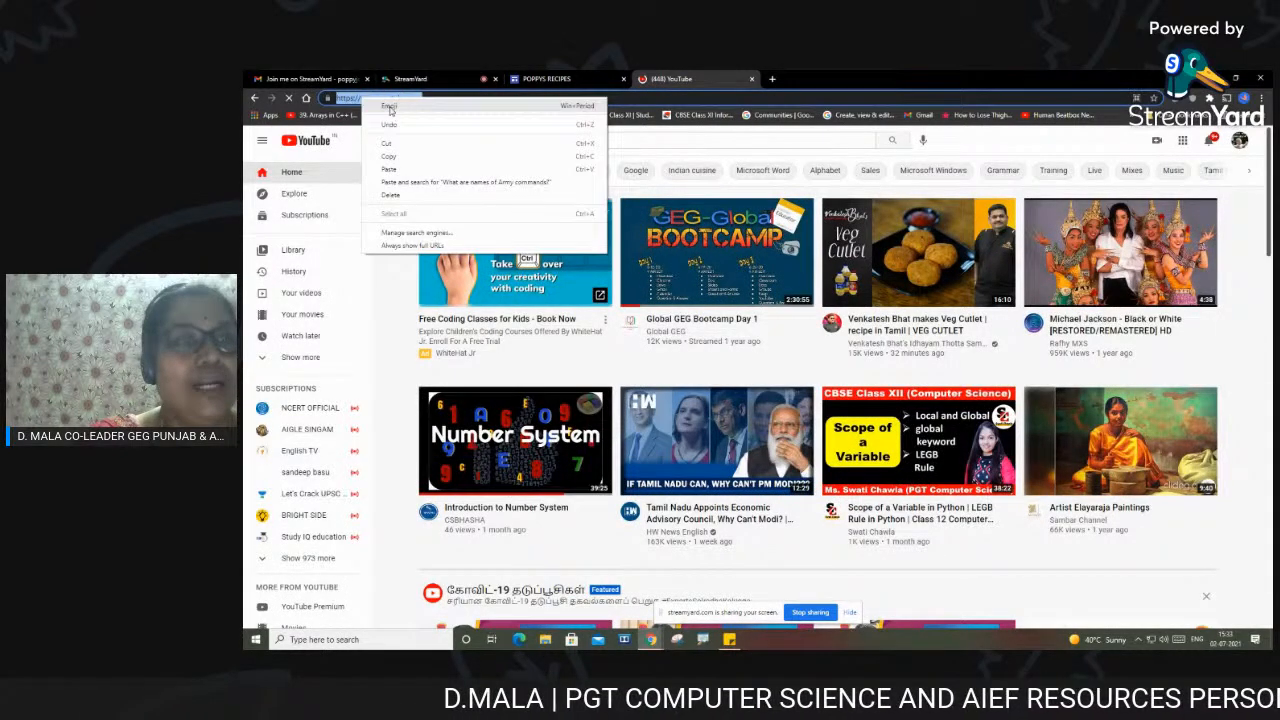
left_click(412, 171)
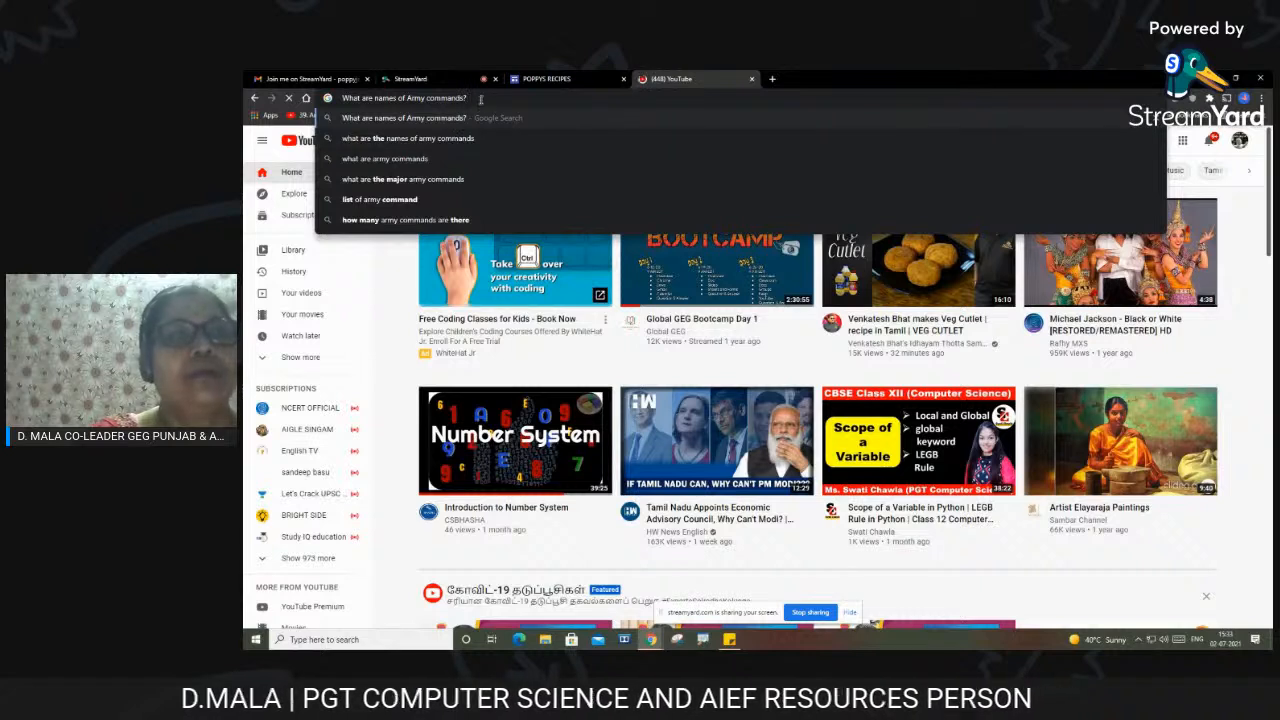
left_click_drag(487, 99, 290, 90)
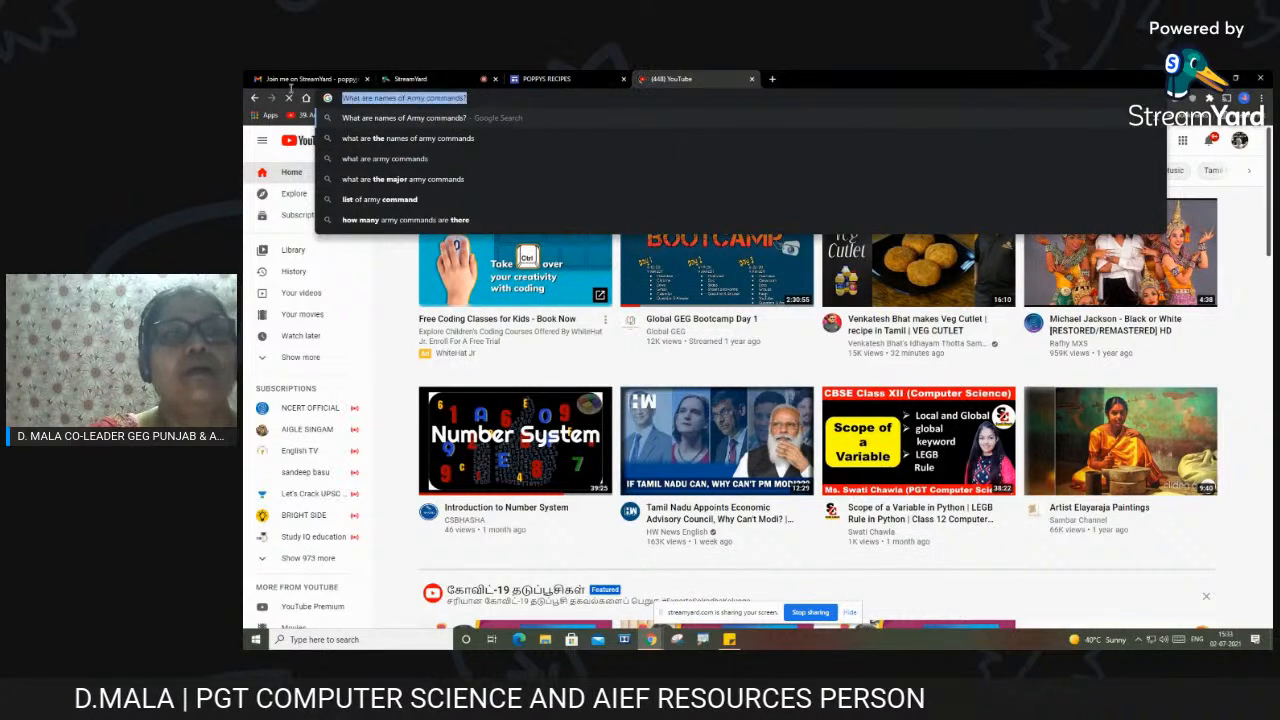
right_click(420, 95)
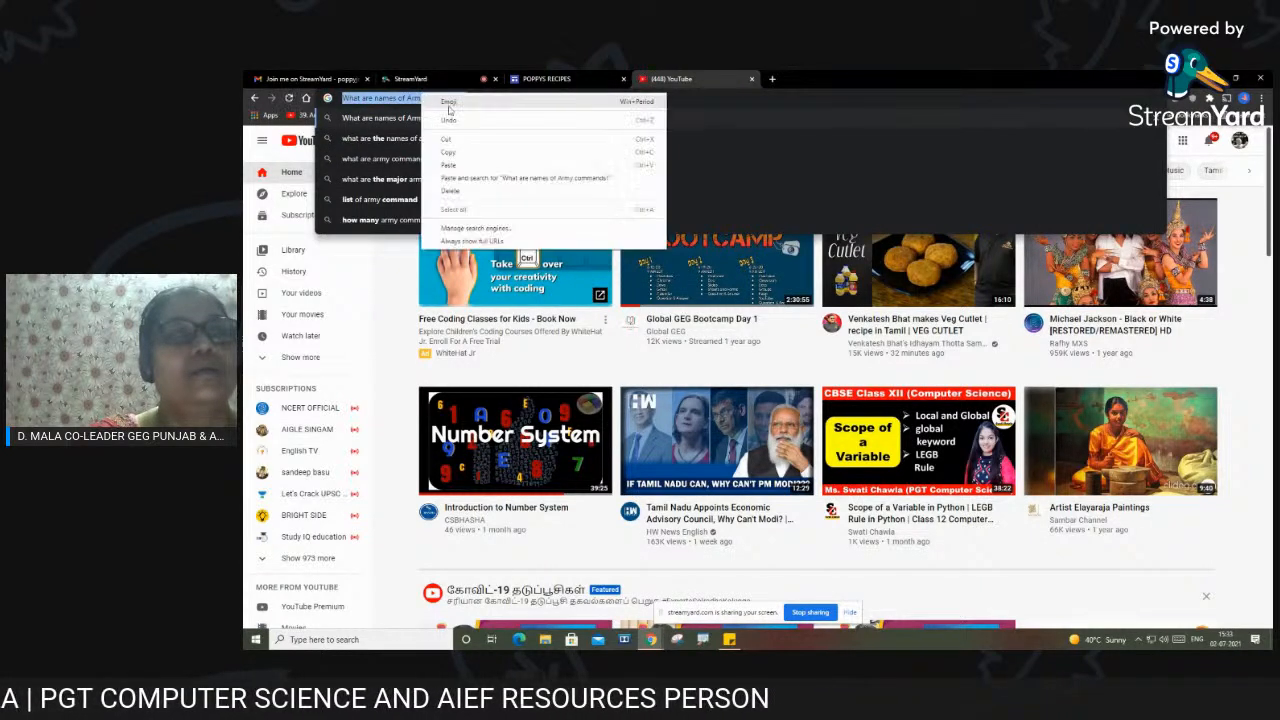
left_click(477, 153)
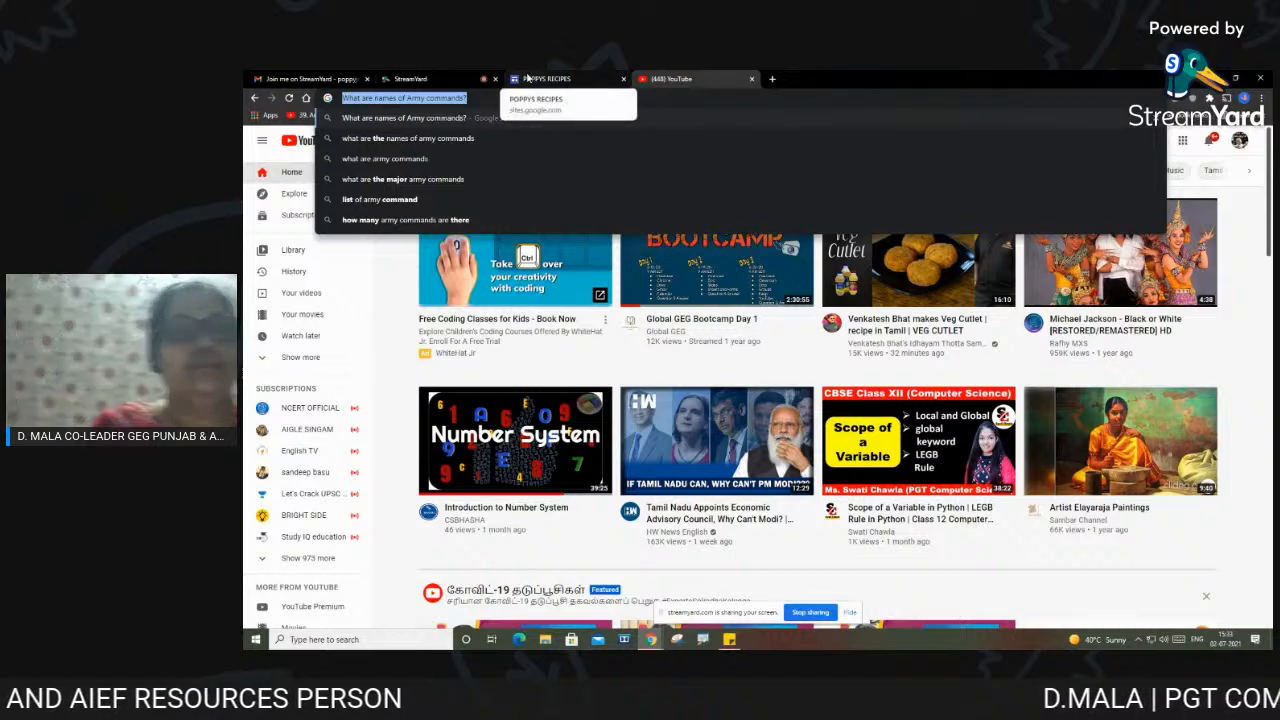
left_click(527, 78)
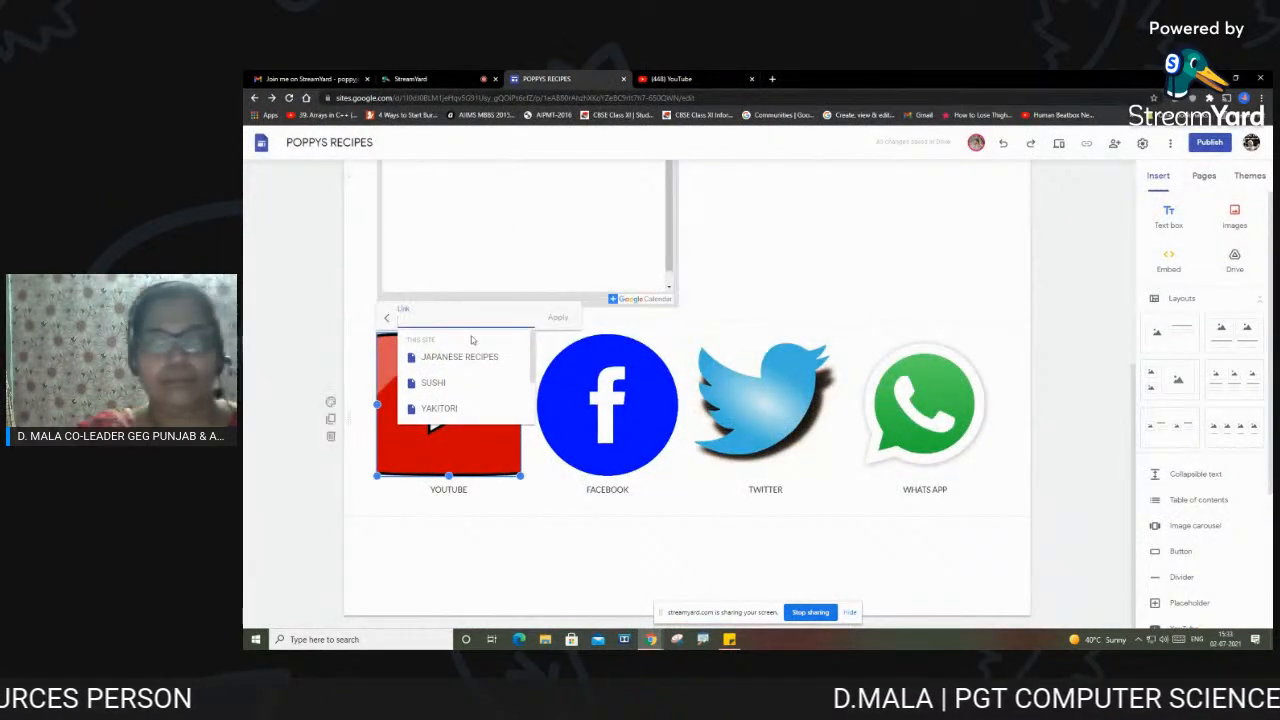
right_click(477, 320)
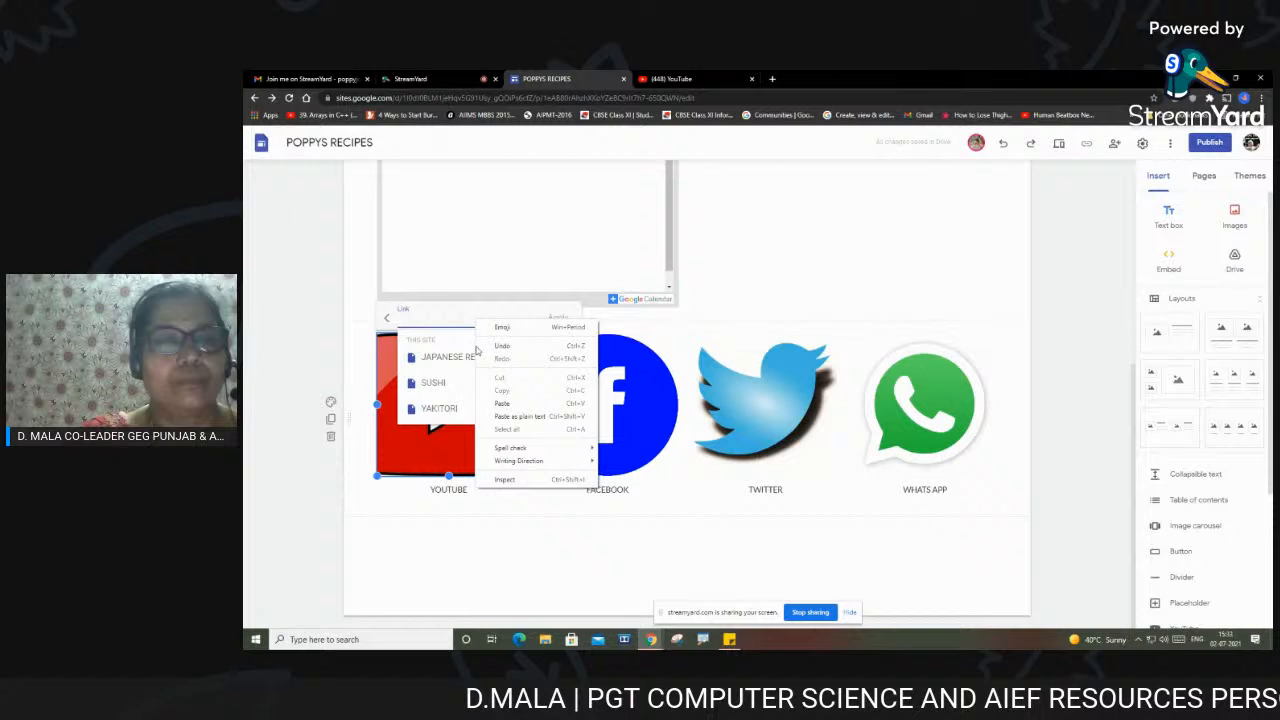
left_click(522, 404)
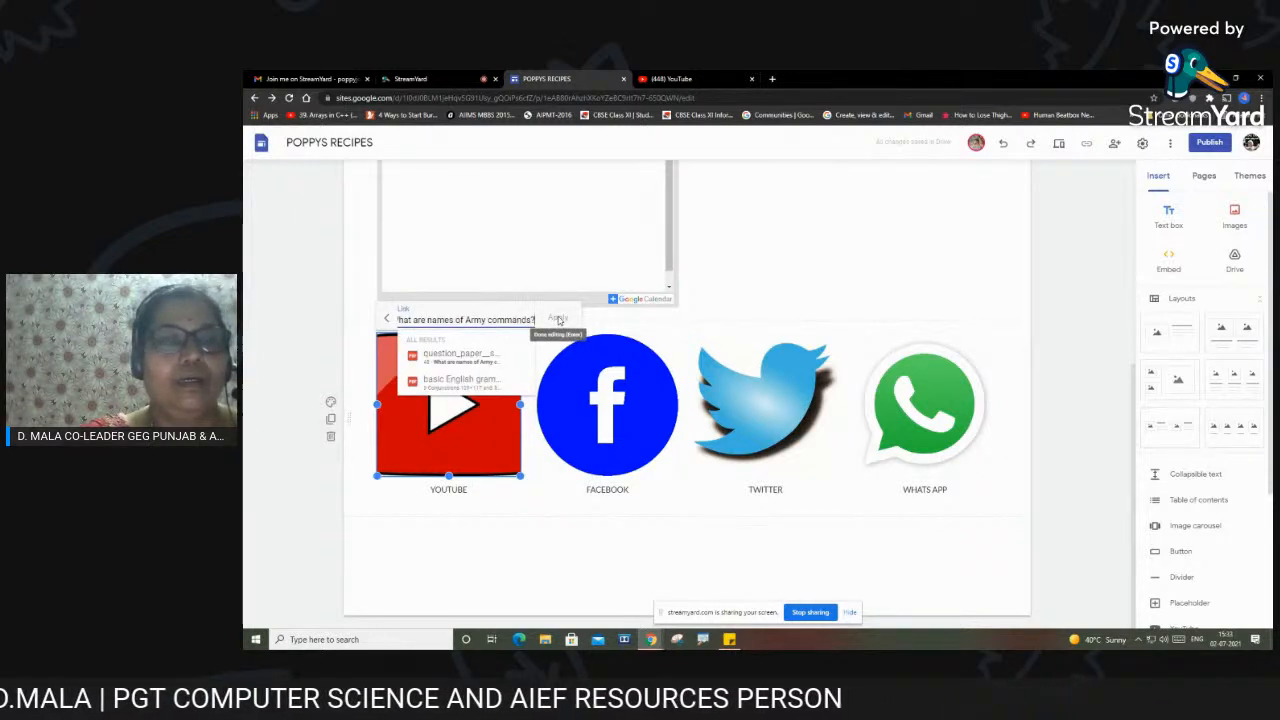
key("BackSpace")
key("BackSpace")
key("BackSpace")
key("BackSpace")
key("BackSpace")
key("BackSpace")
key("BackSpace")
key("BackSpace")
key("BackSpace")
key("BackSpace")
key("BackSpace")
key("BackSpace")
key("BackSpace")
key("BackSpace")
key("BackSpace")
key("BackSpace")
key("BackSpace")
key("BackSpace")
key("BackSpace")
key("BackSpace")
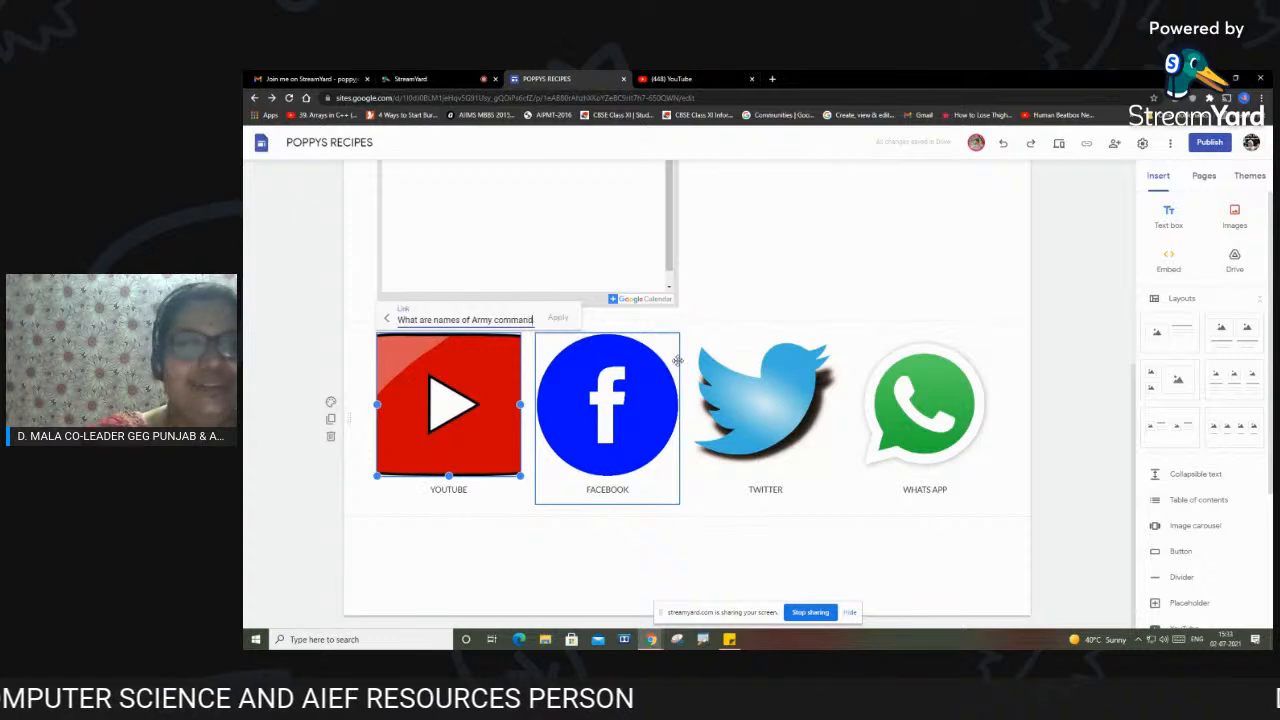
Reload the YouTube home page from the new tab page and copy its web address
left_click(657, 79)
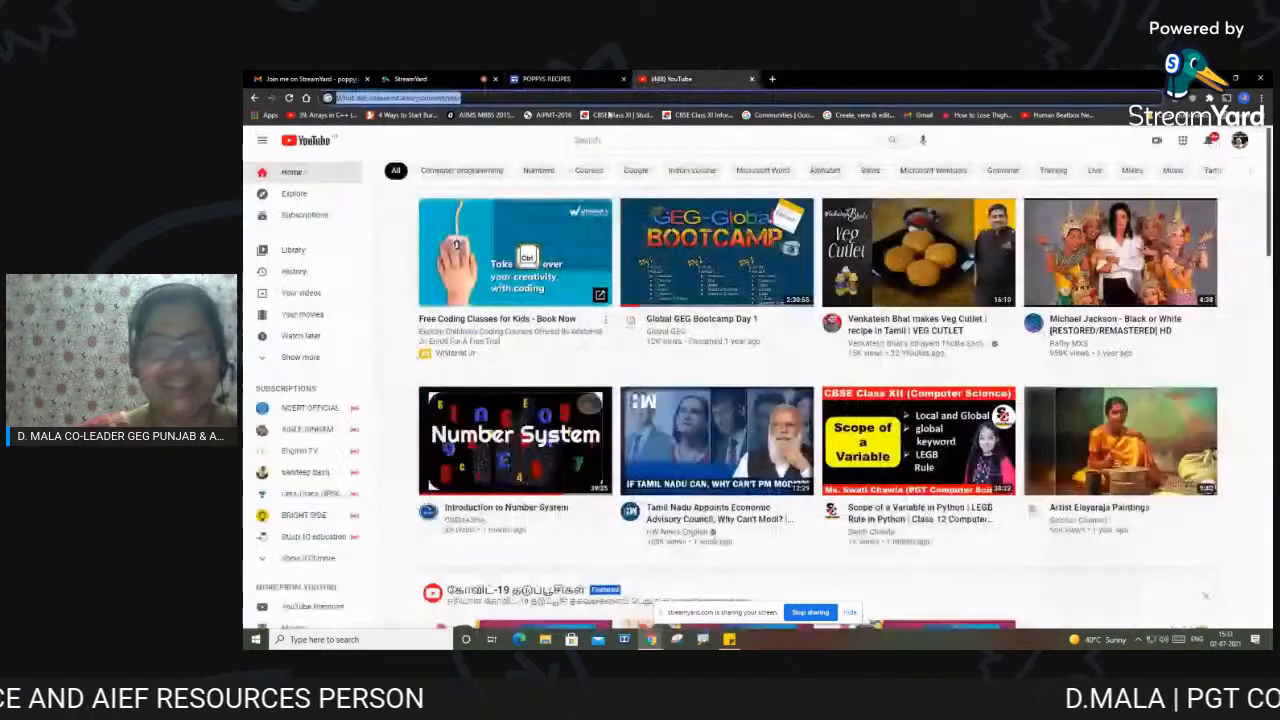
left_click(320, 144)
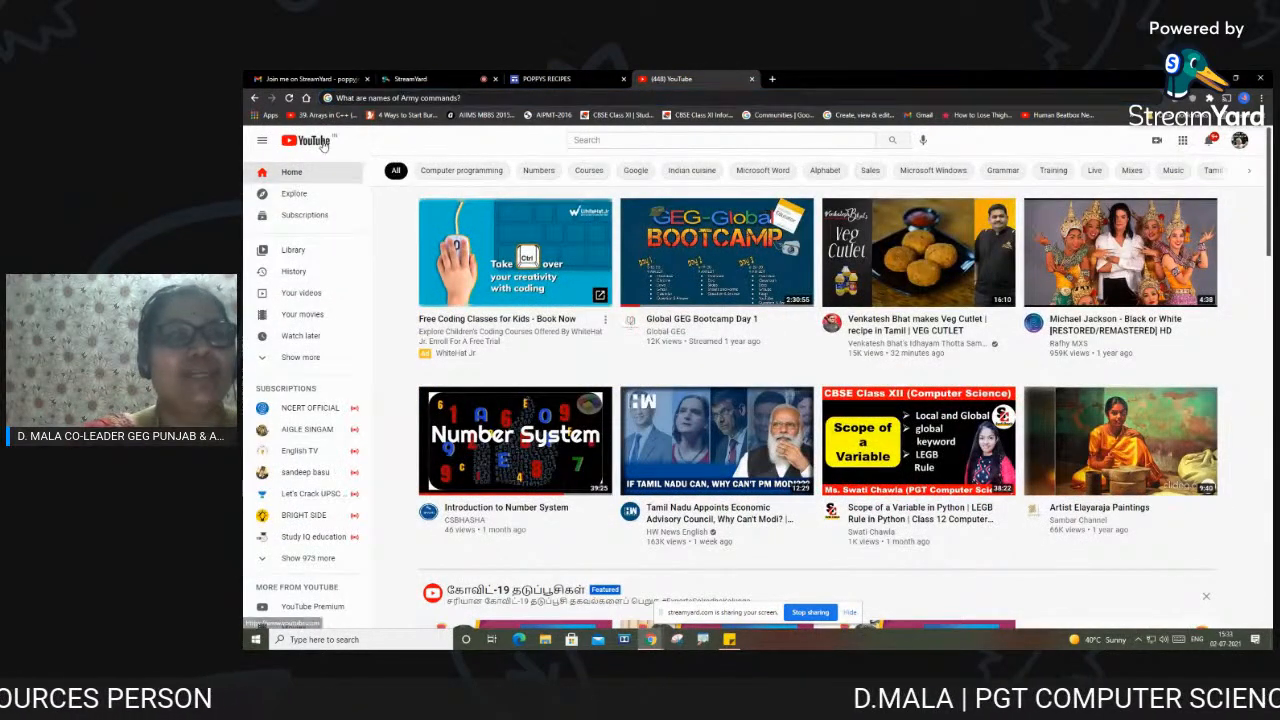
left_click(481, 99)
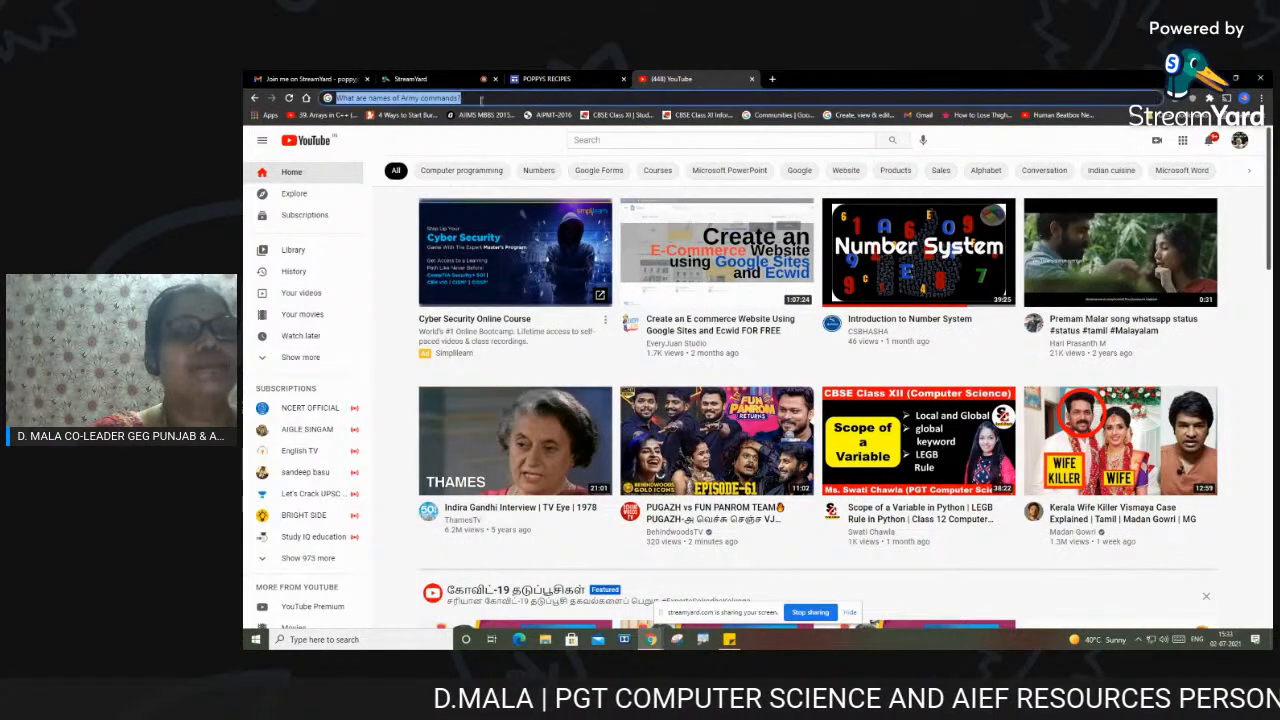
left_click(254, 97)
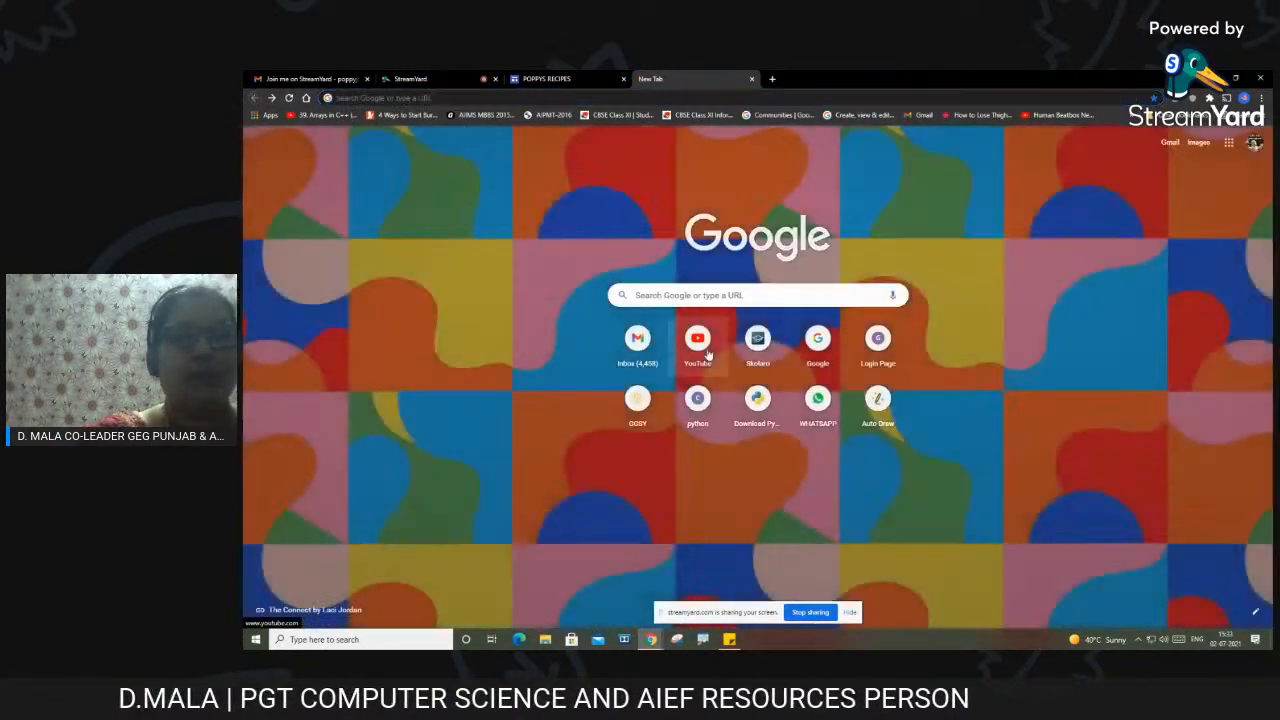
left_click(698, 342)
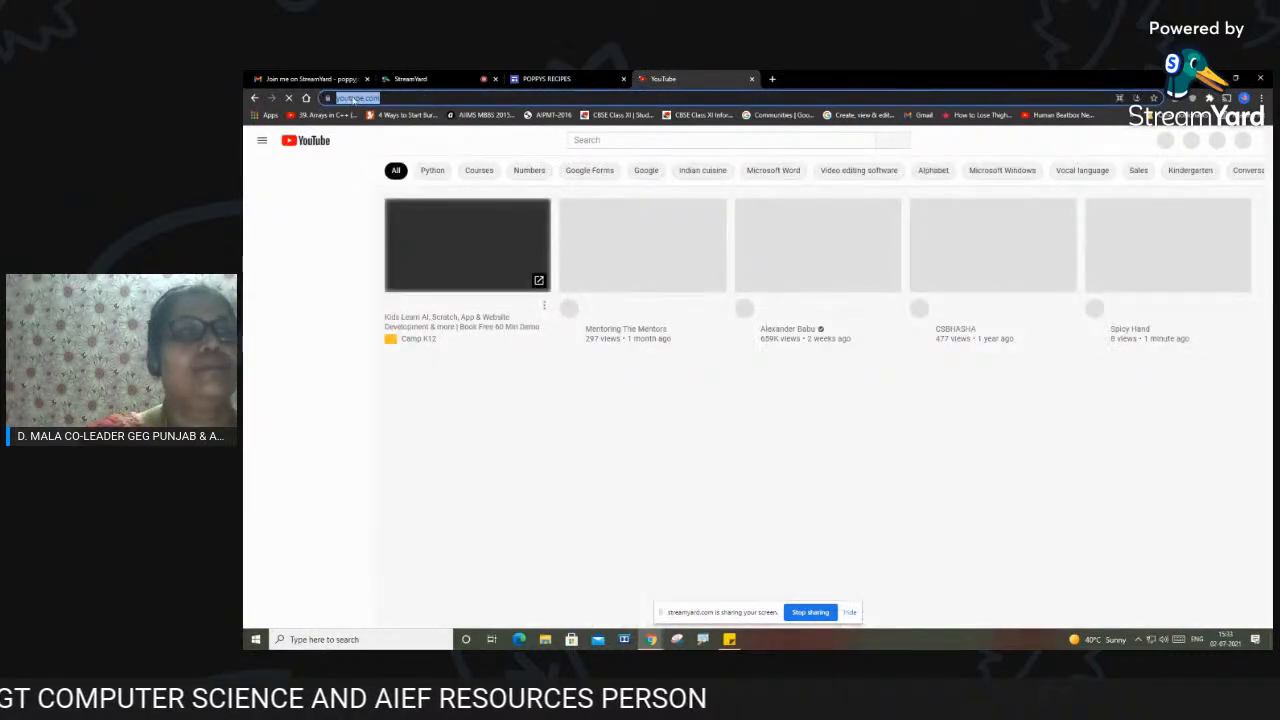
right_click(366, 99)
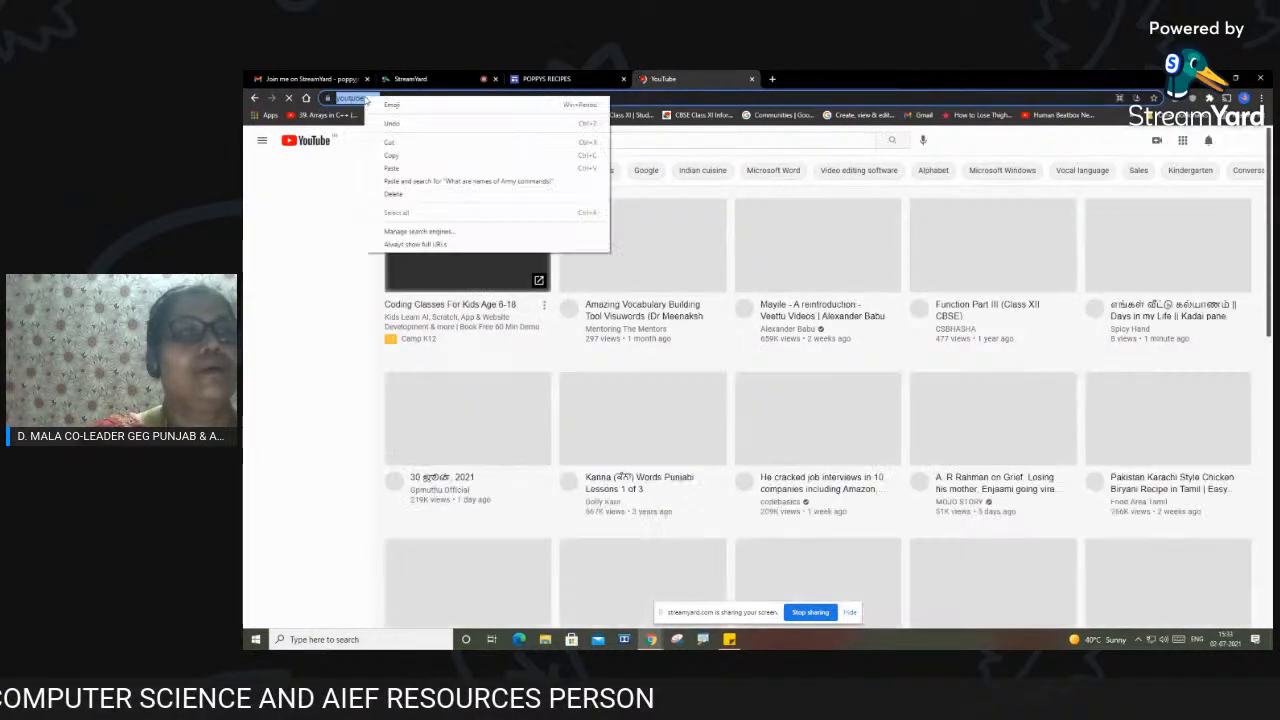
left_click(430, 157)
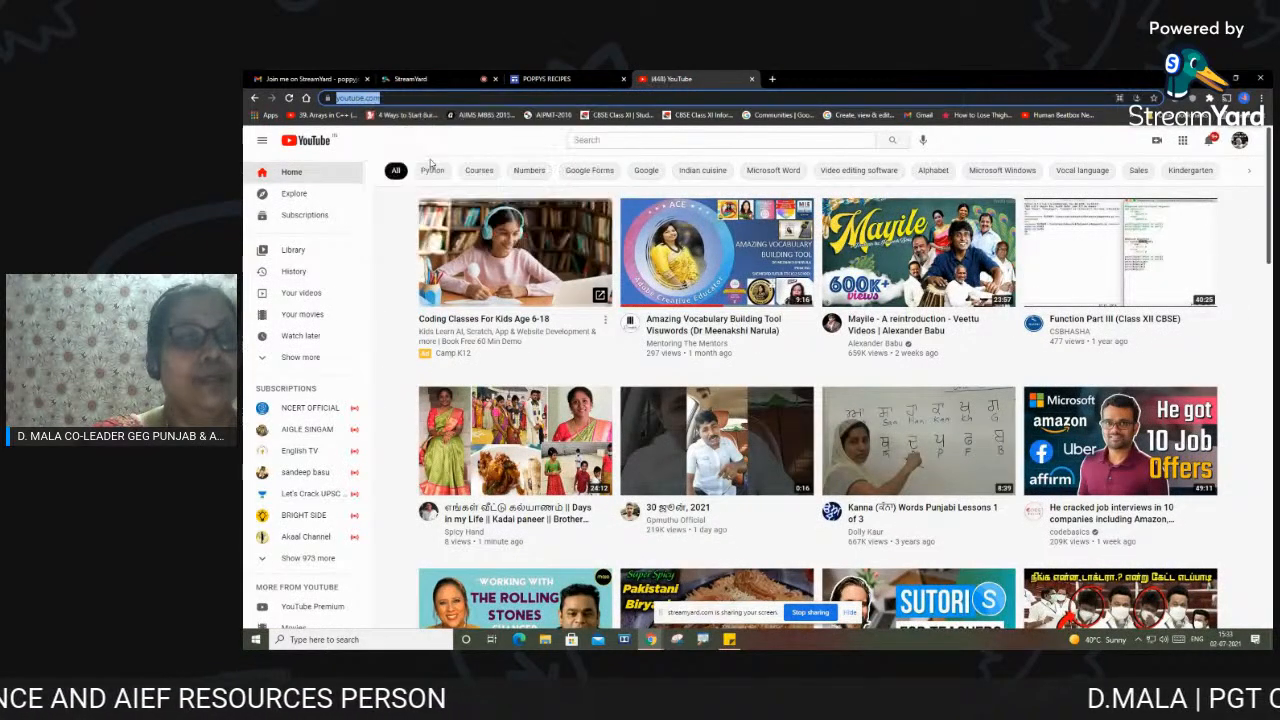
left_click(531, 76)
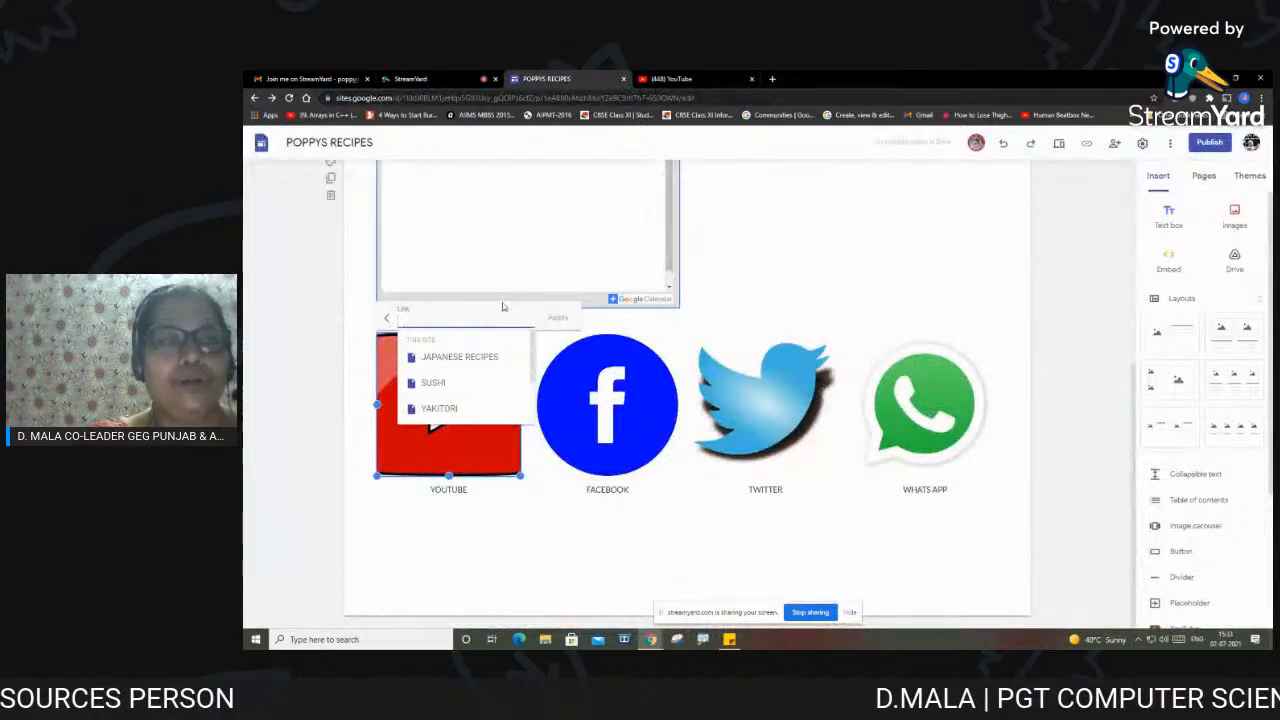
right_click(490, 327)
left_click(504, 411)
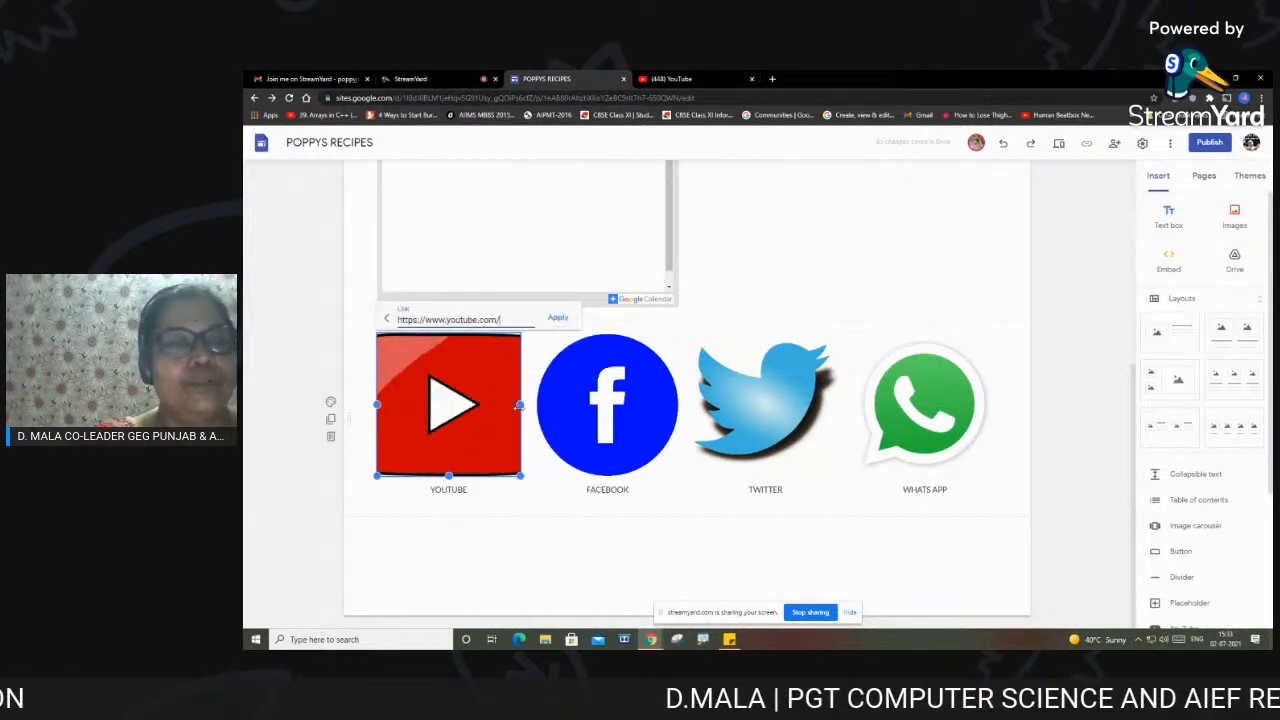
left_click(558, 320)
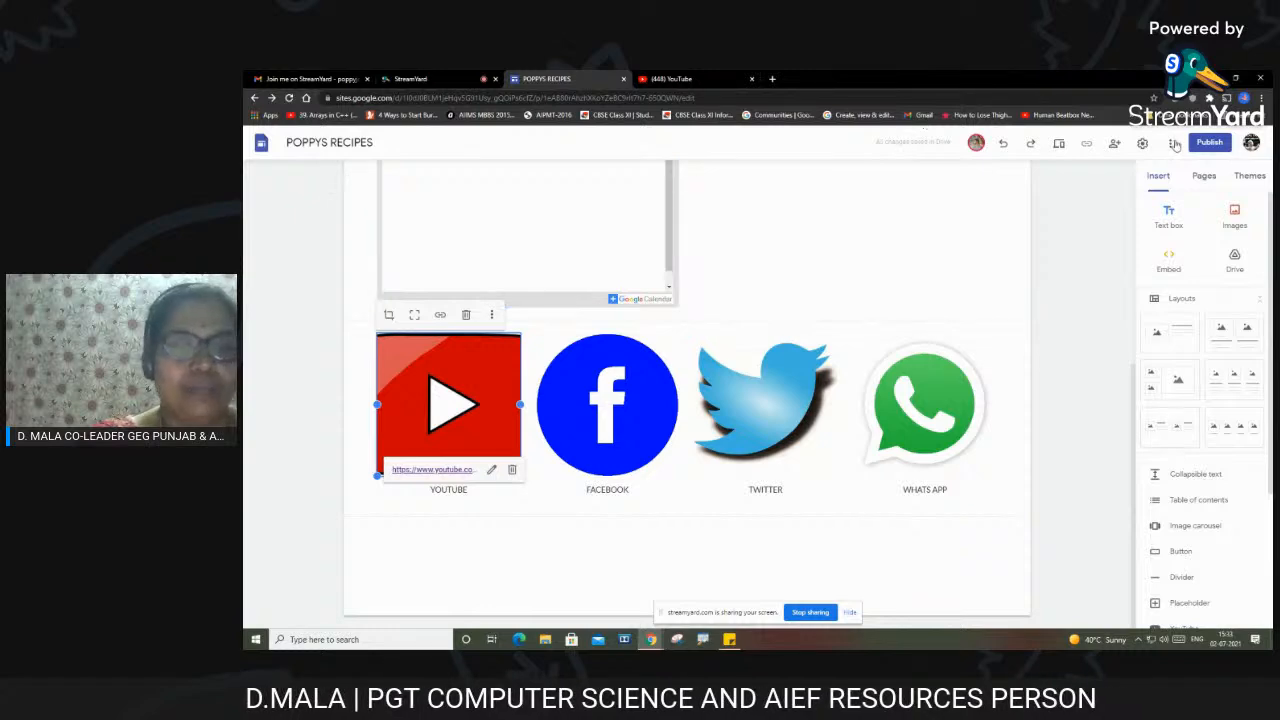
Preview the site, test the YouTube logo's link, and return to the page editor
left_click(1058, 145)
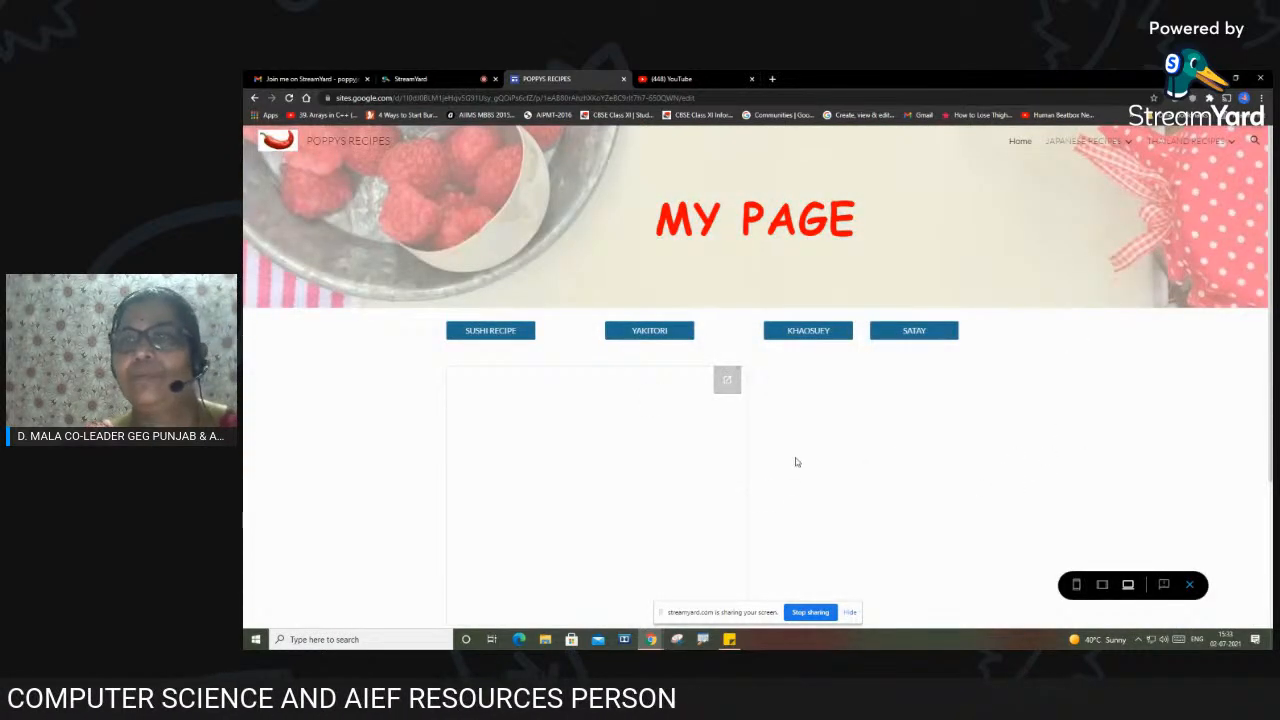
scroll(917, 486, "down", 3)
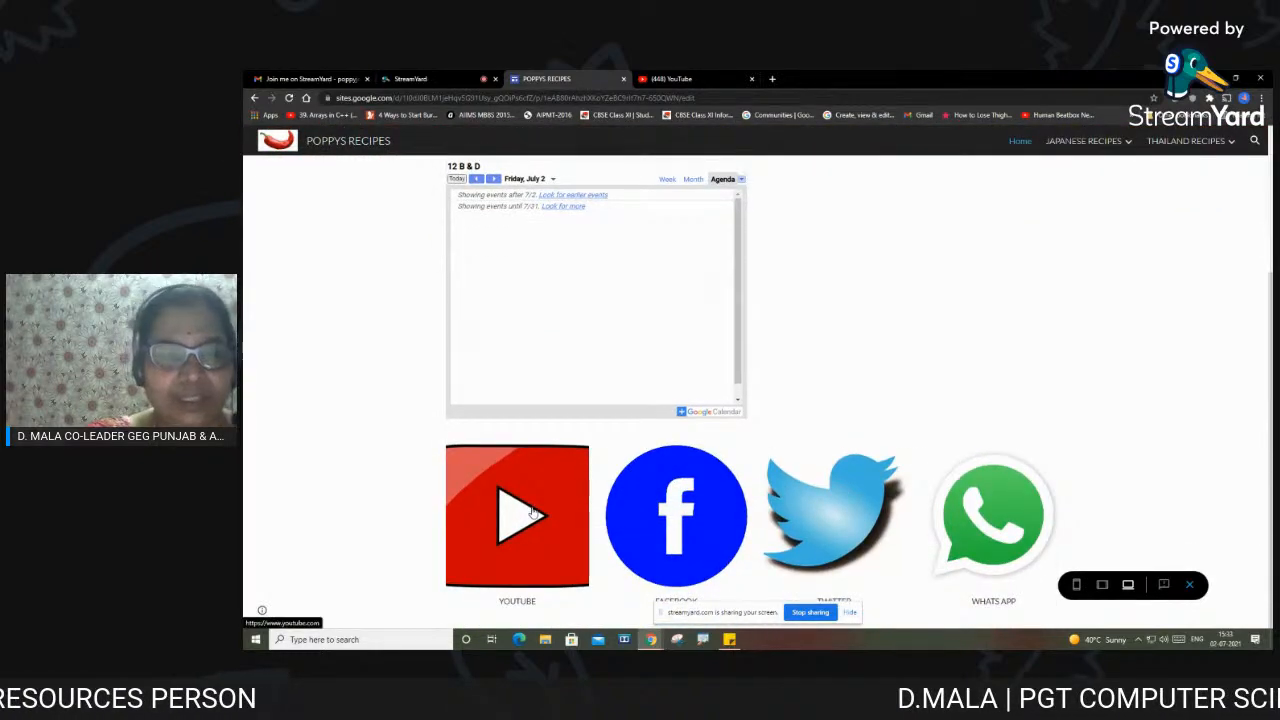
left_click(532, 512)
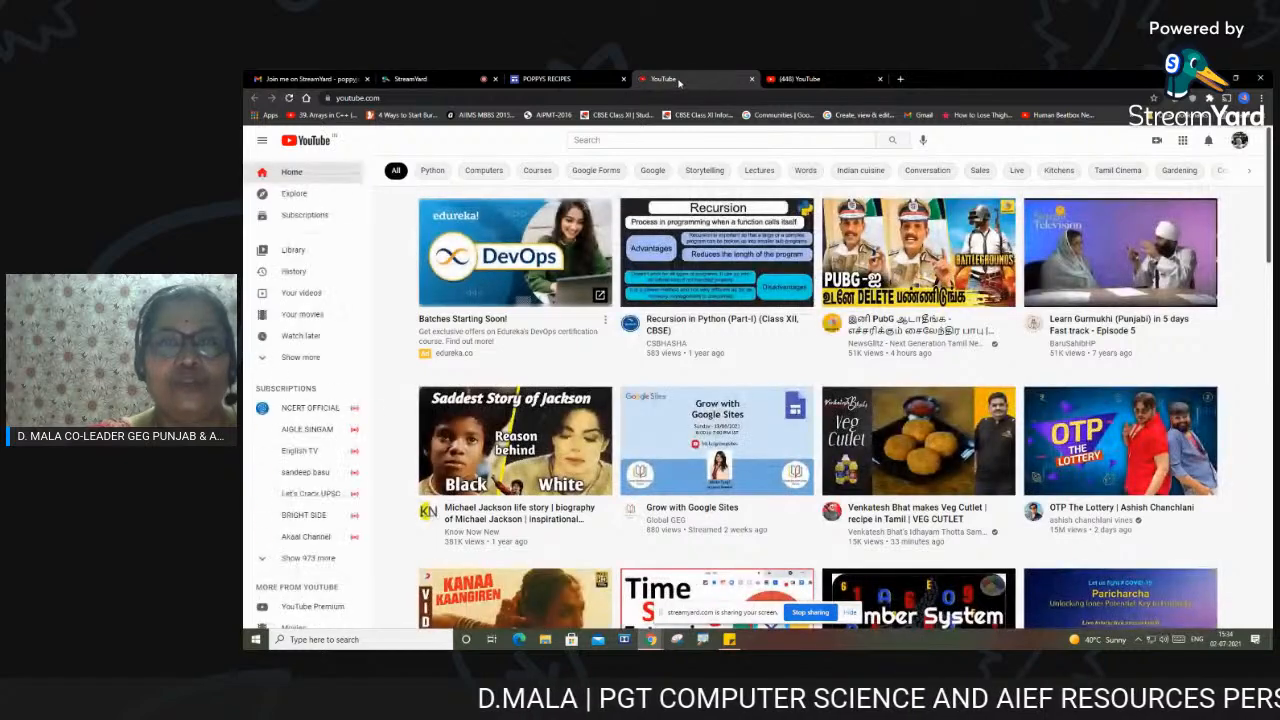
left_click(559, 80)
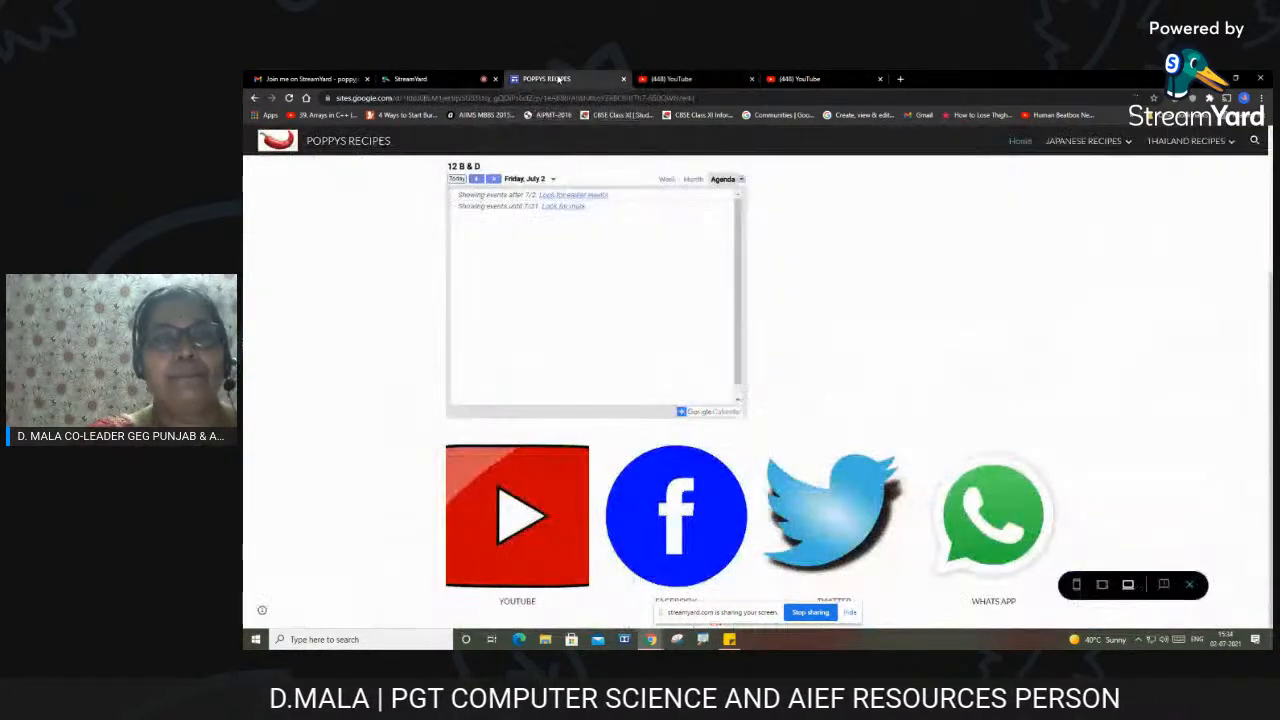
left_click(1192, 588)
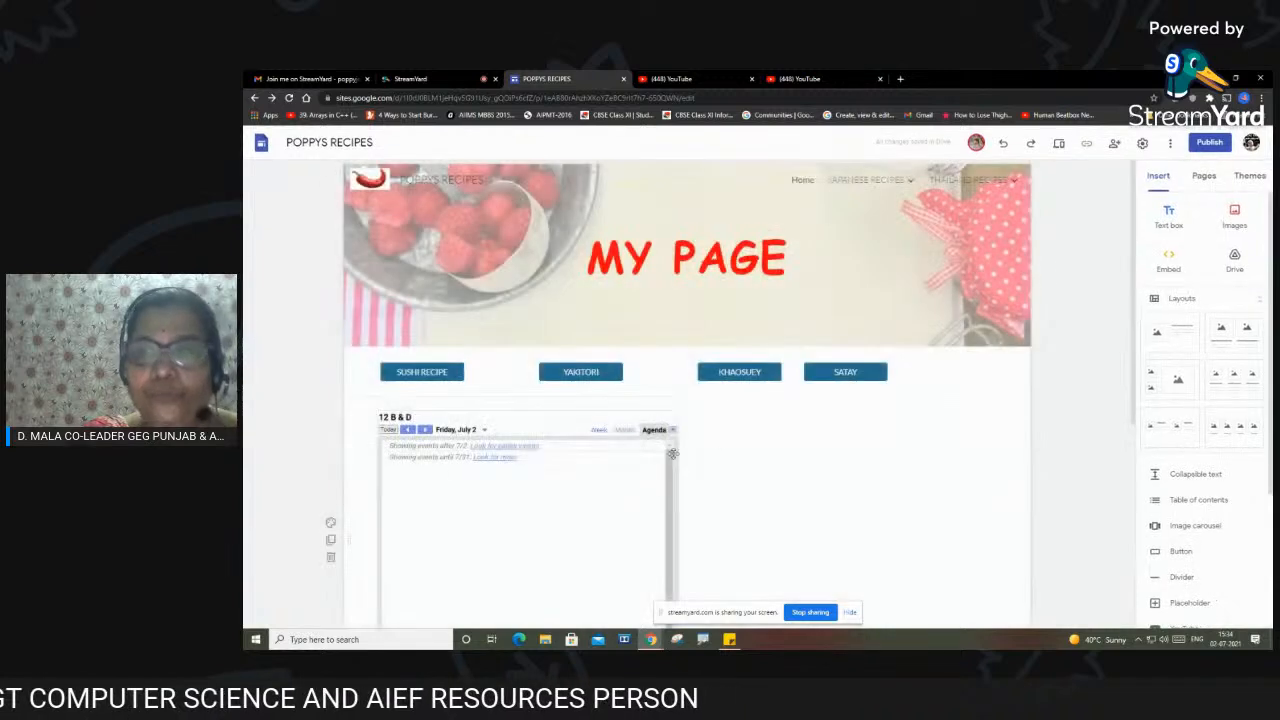
Open the link entry for the Facebook logo image
scroll(810, 501, "down", 3)
left_click(622, 420)
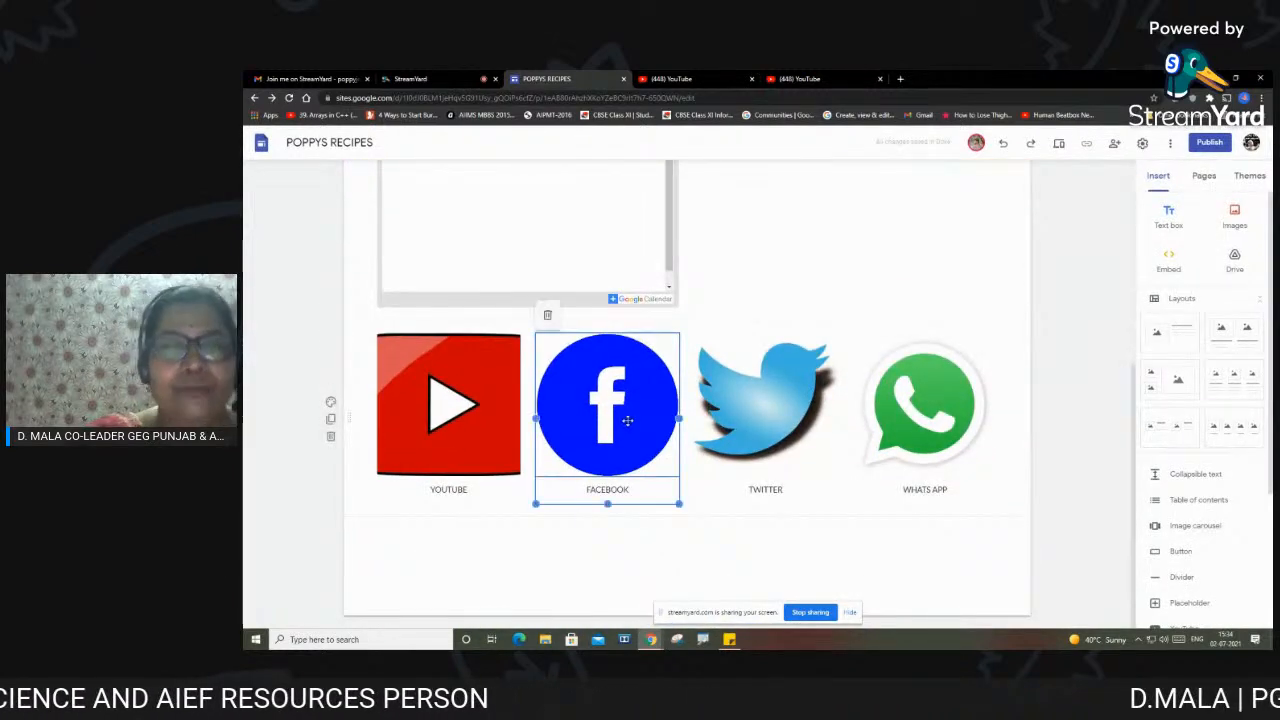
left_click(599, 316)
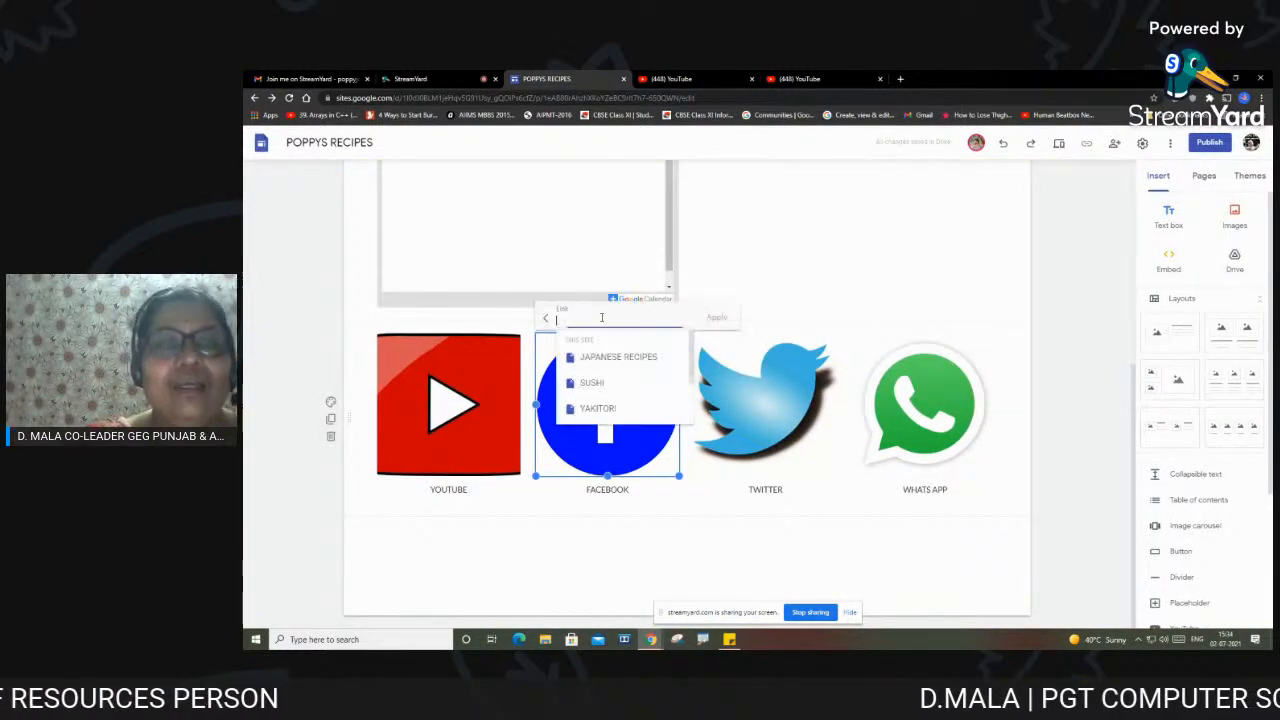
Close the extra YouTube tab, load Facebook in a new tab through a Google search for facebook, and copy its web address
left_click(881, 80)
left_click(724, 80)
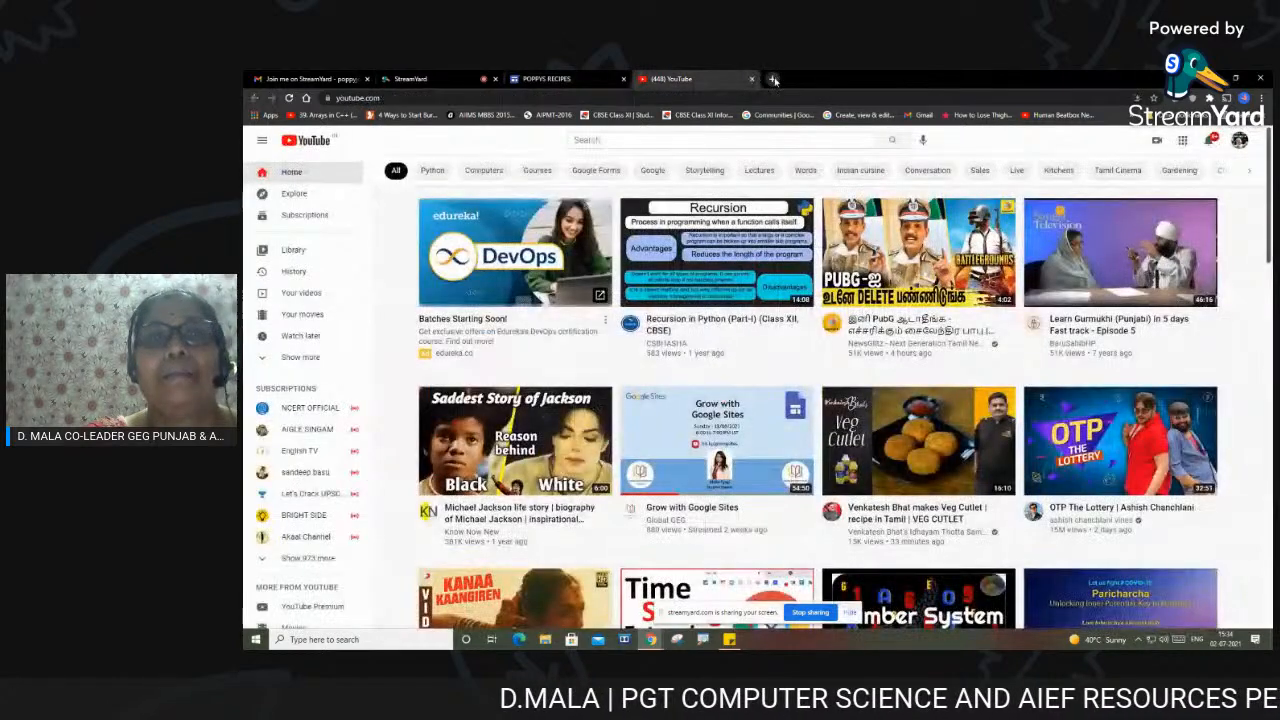
key("ctrl+t")
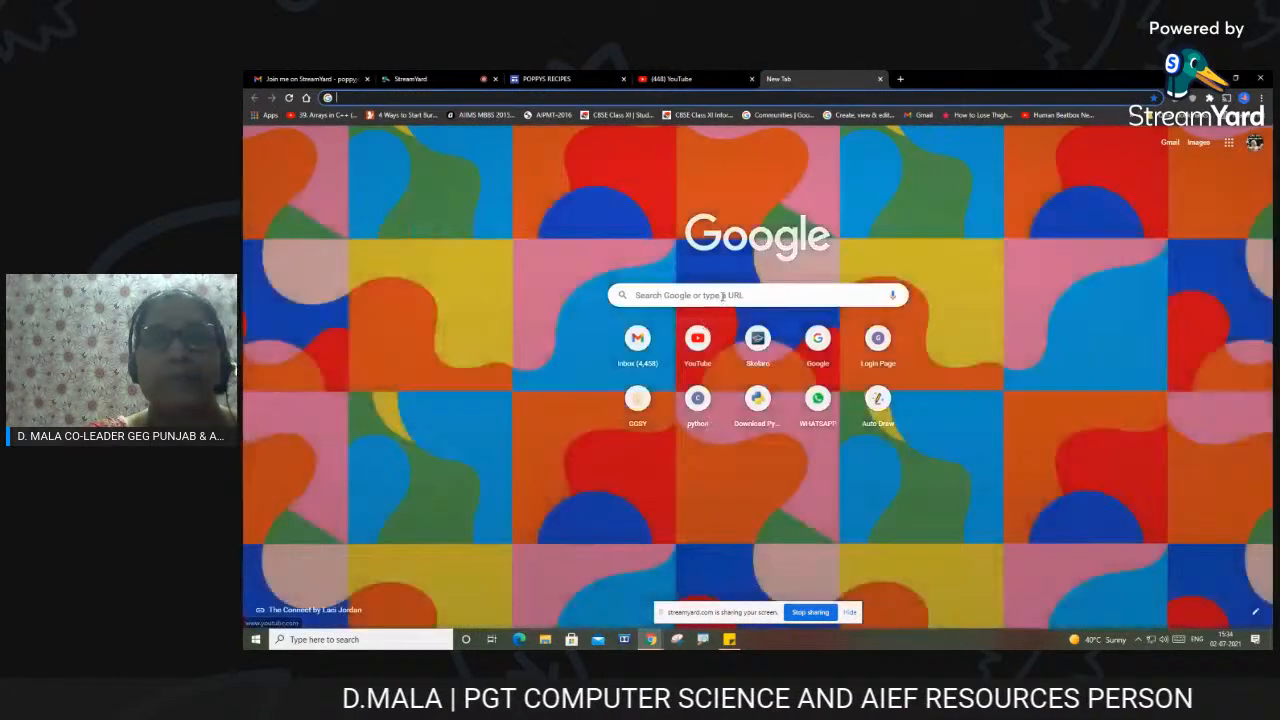
left_click(723, 295)
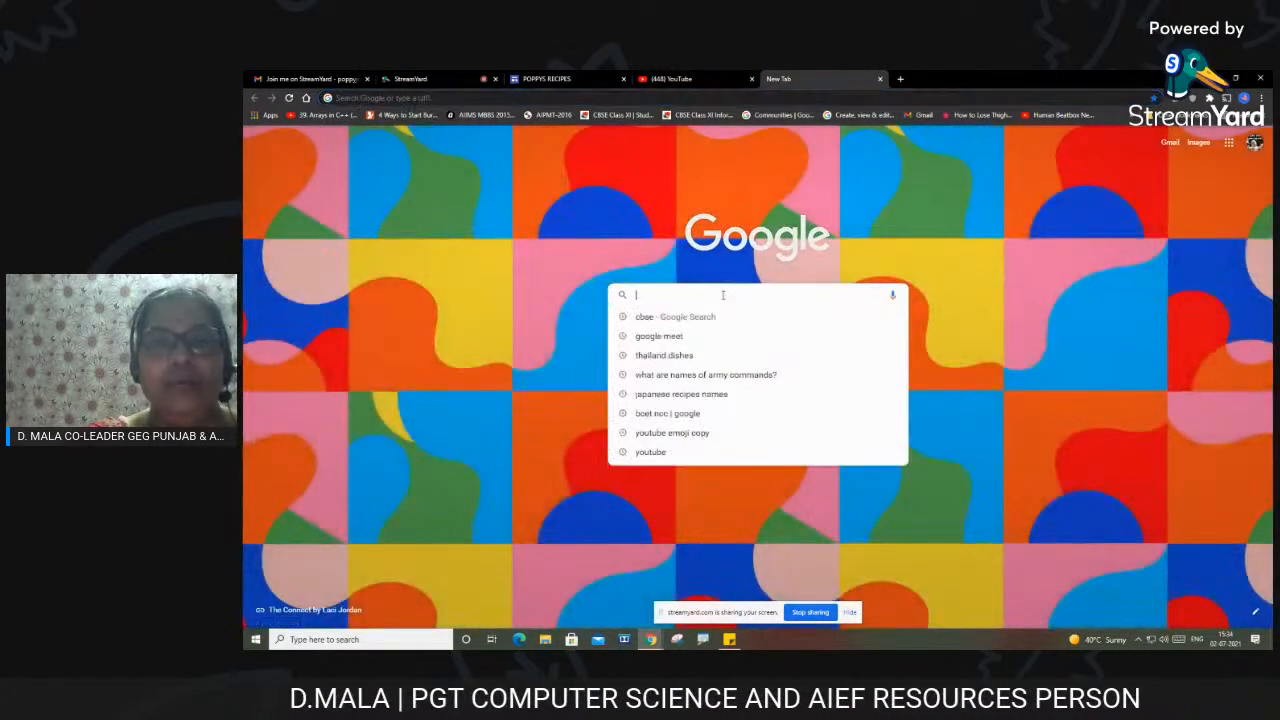
type("FACEB")
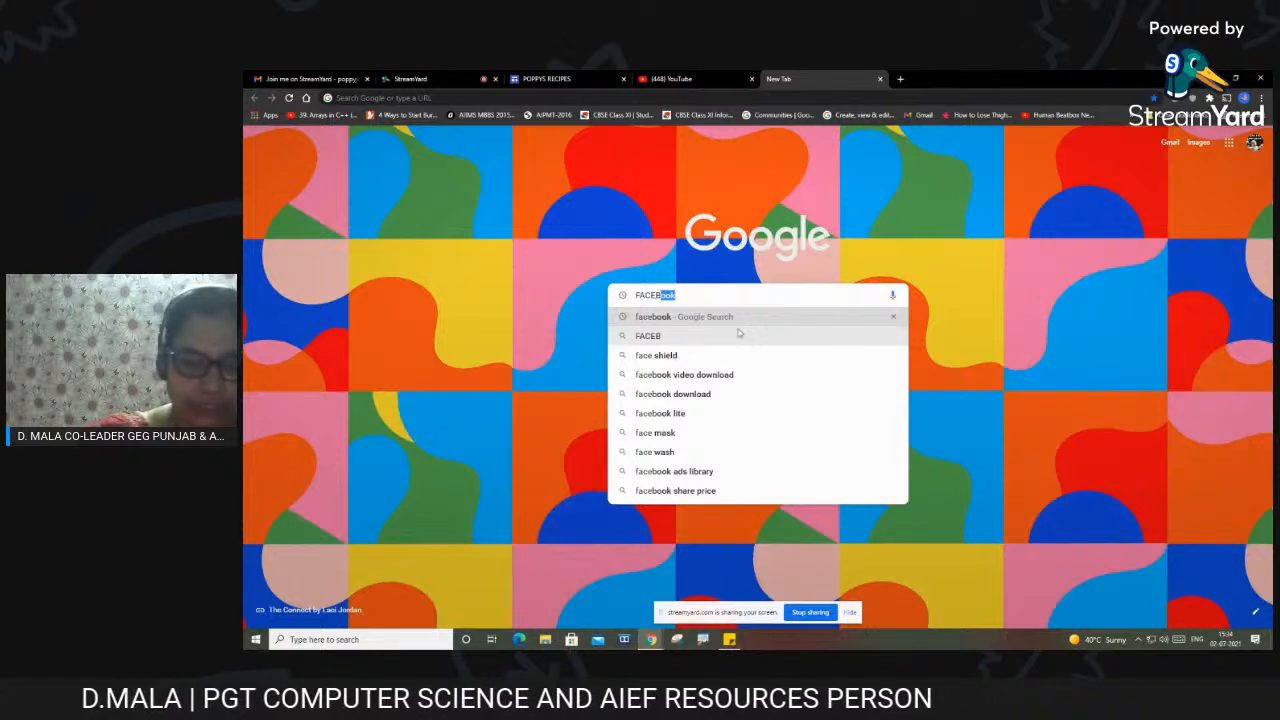
left_click(738, 318)
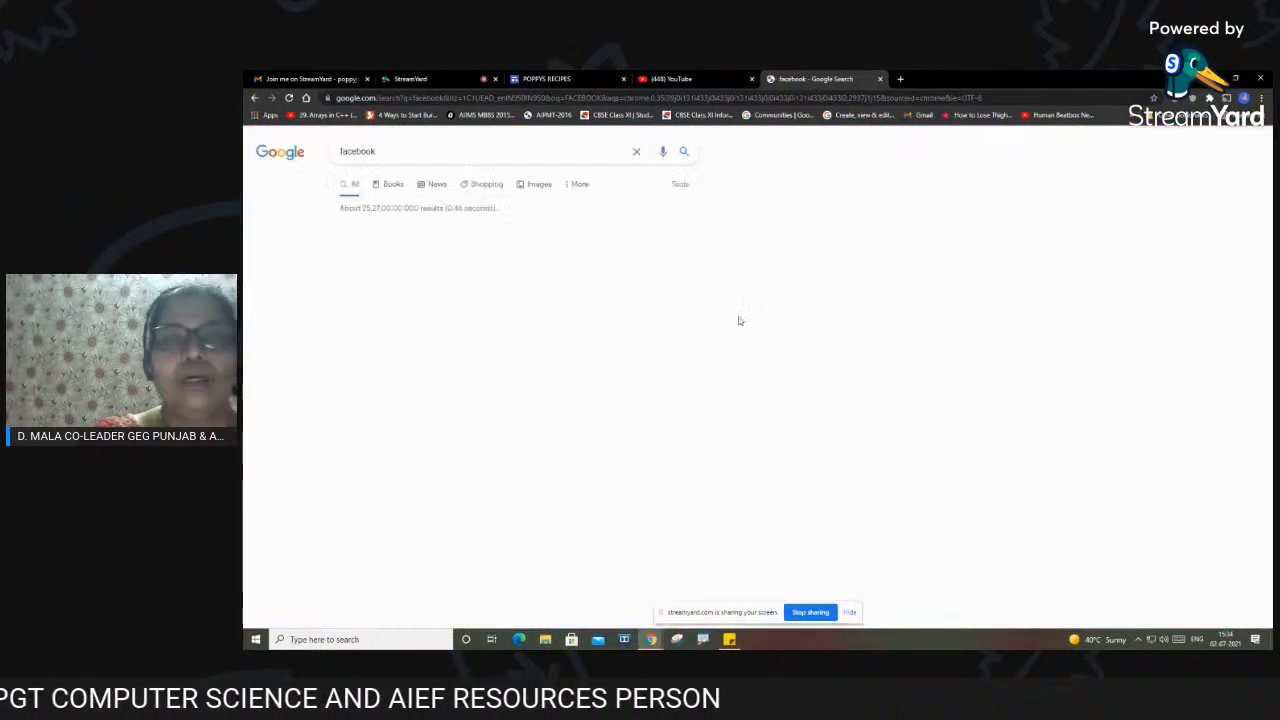
left_click(418, 249)
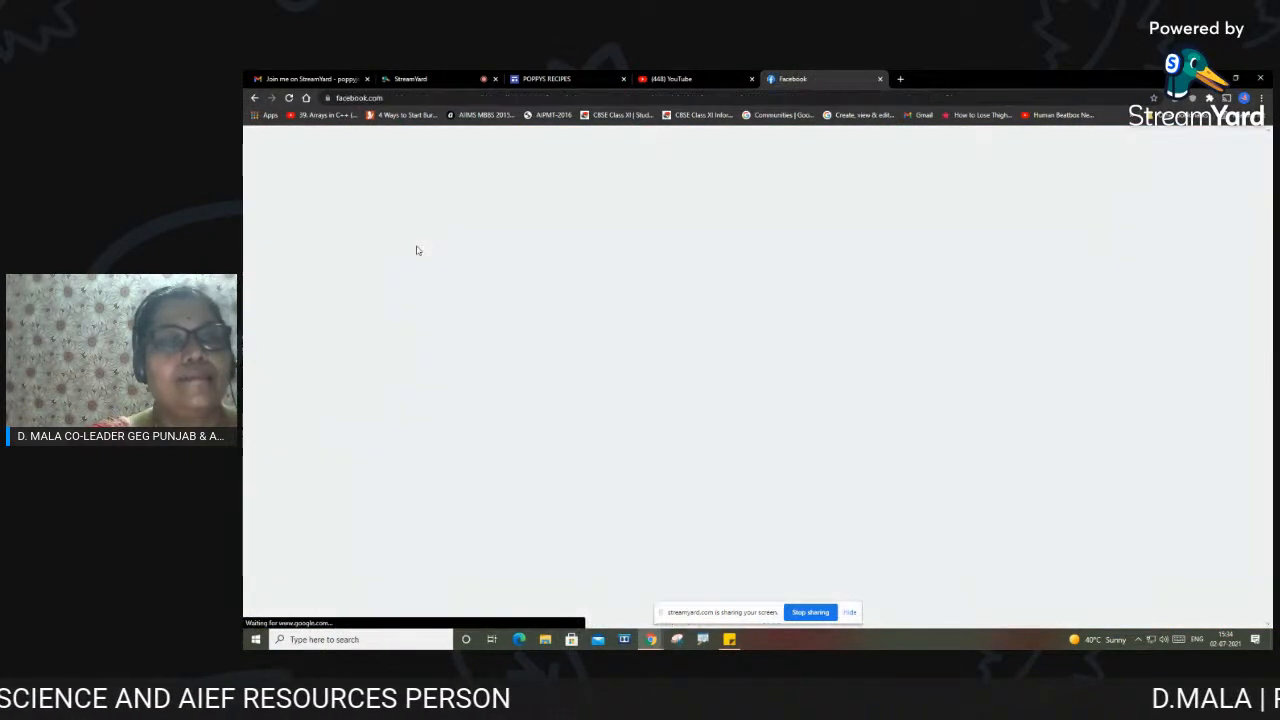
left_click(372, 98)
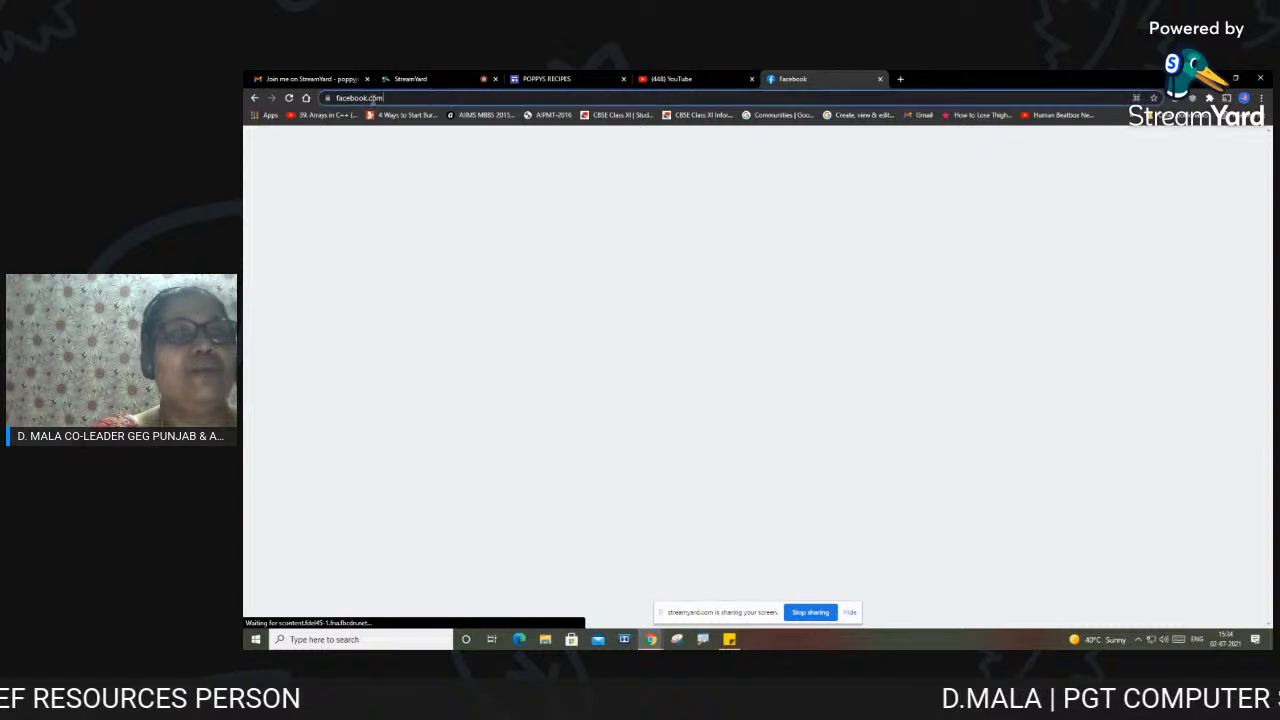
right_click(360, 98)
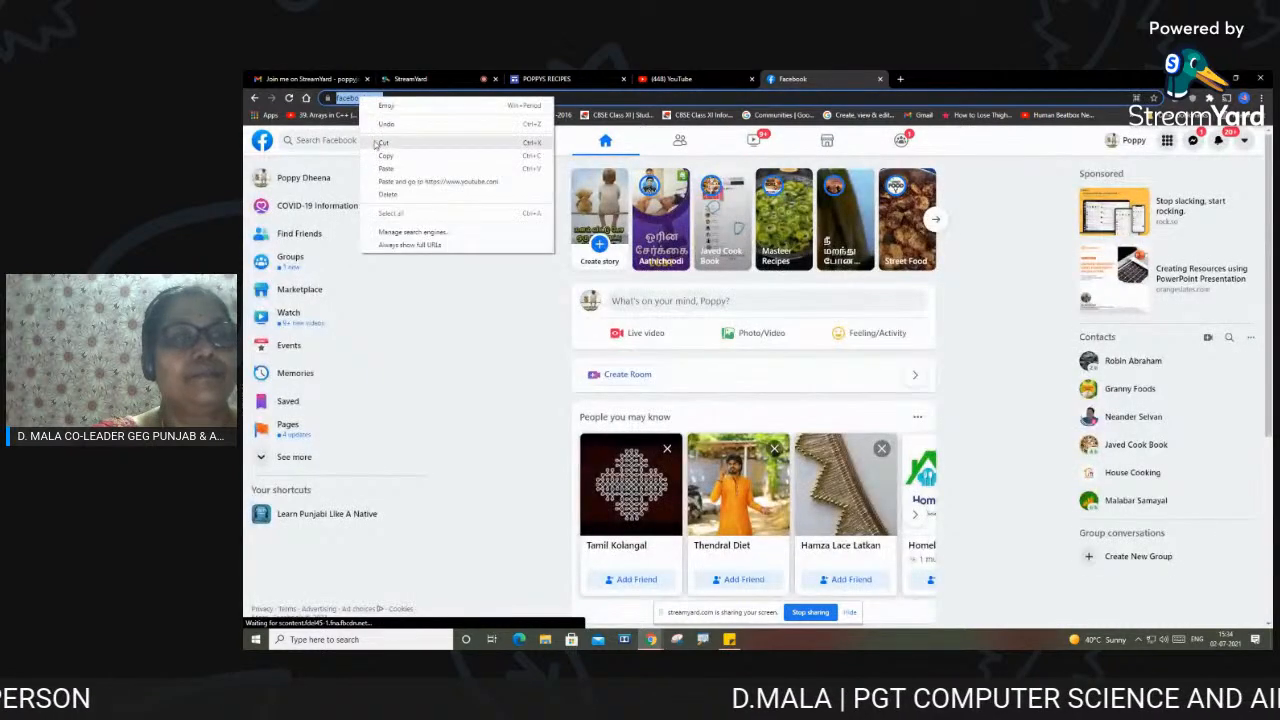
left_click(441, 157)
left_click(566, 78)
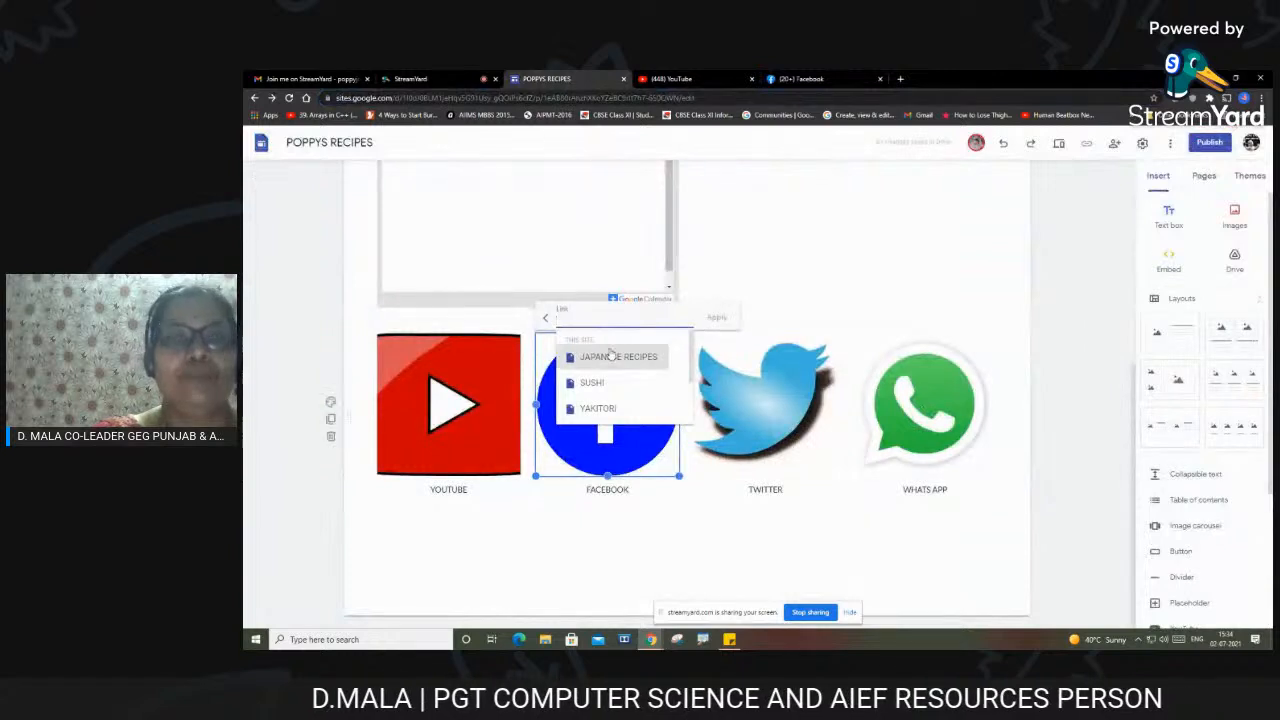
right_click(620, 326)
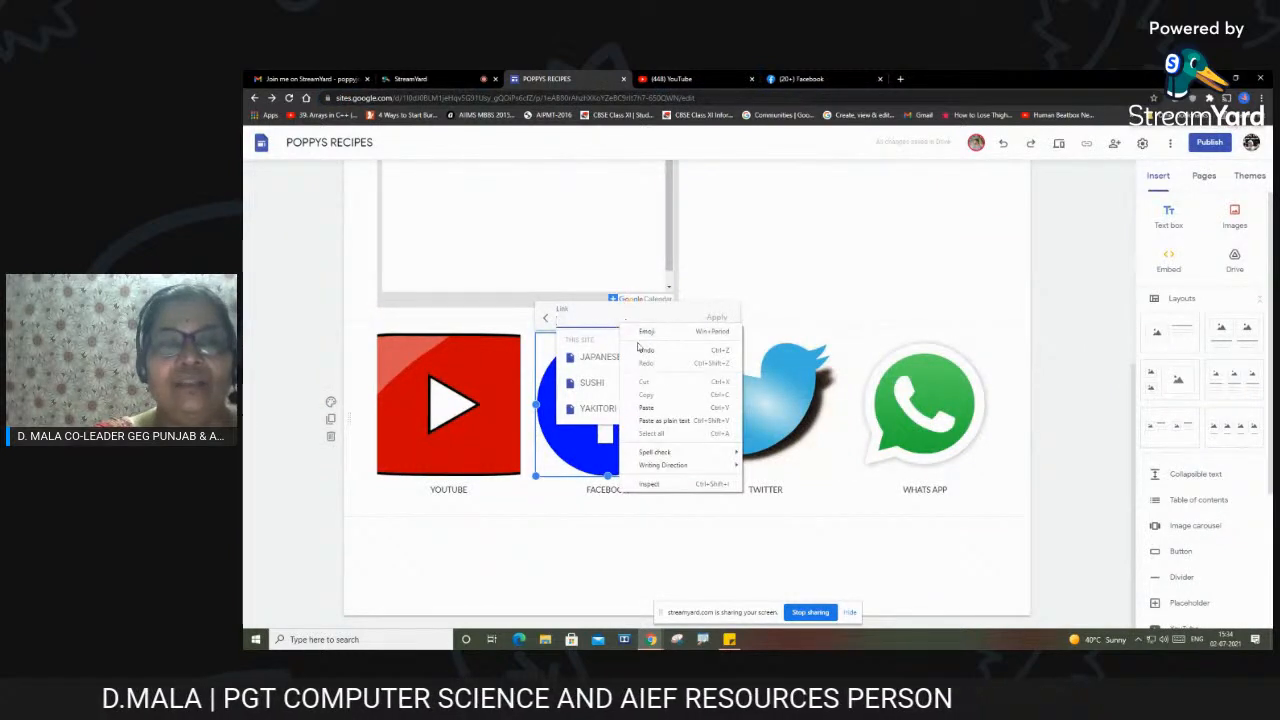
left_click(647, 408)
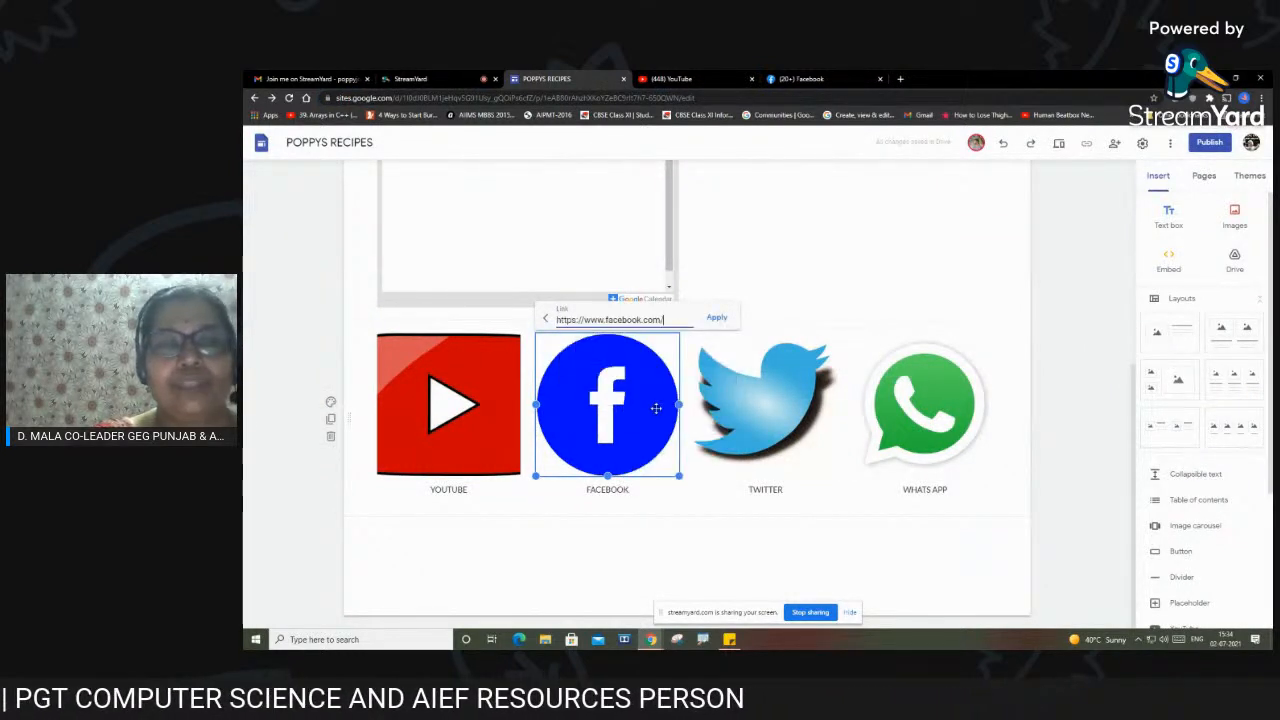
left_click(716, 321)
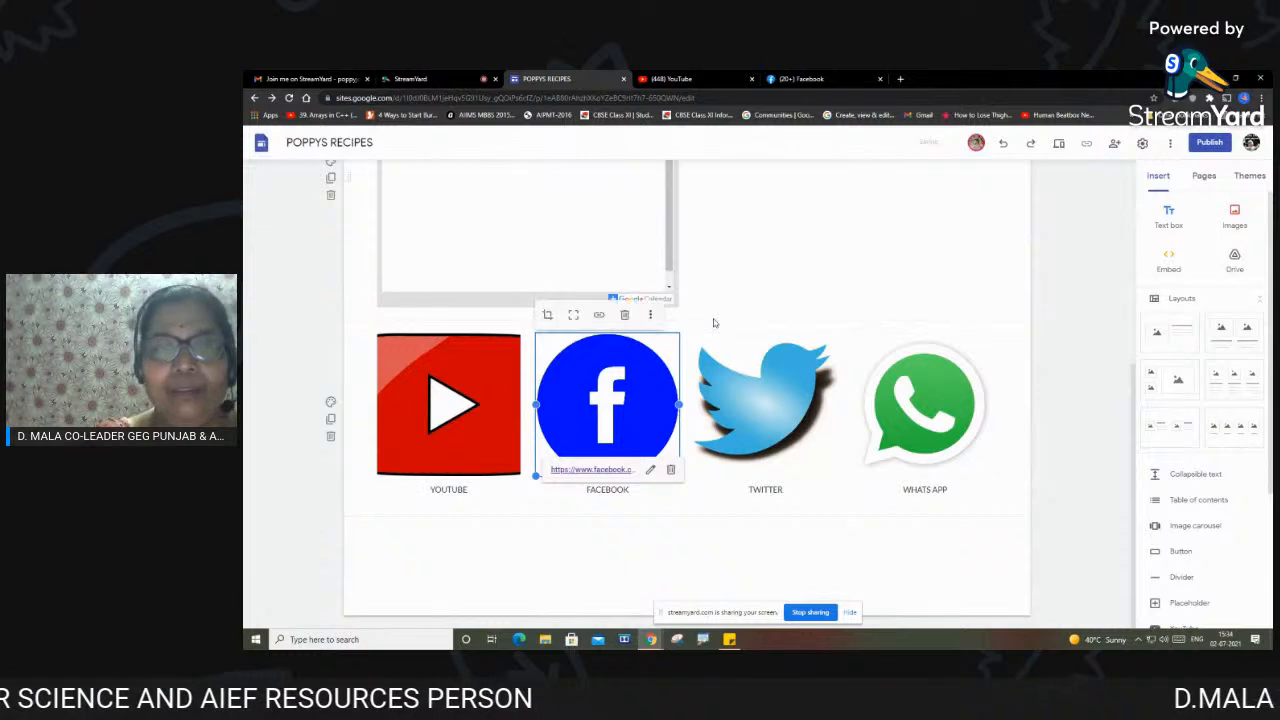
left_click(808, 287)
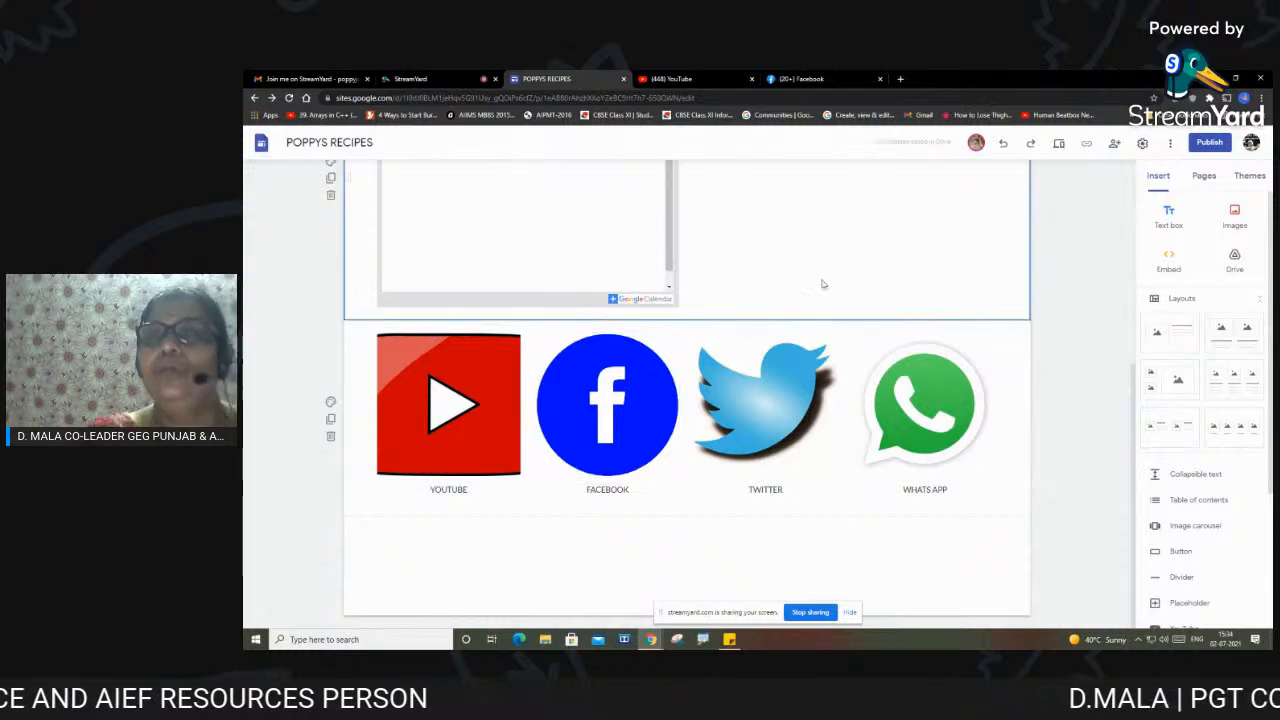
Preview the site, test the Facebook logo's link, and return to the logo row in the page editor
left_click(1059, 145)
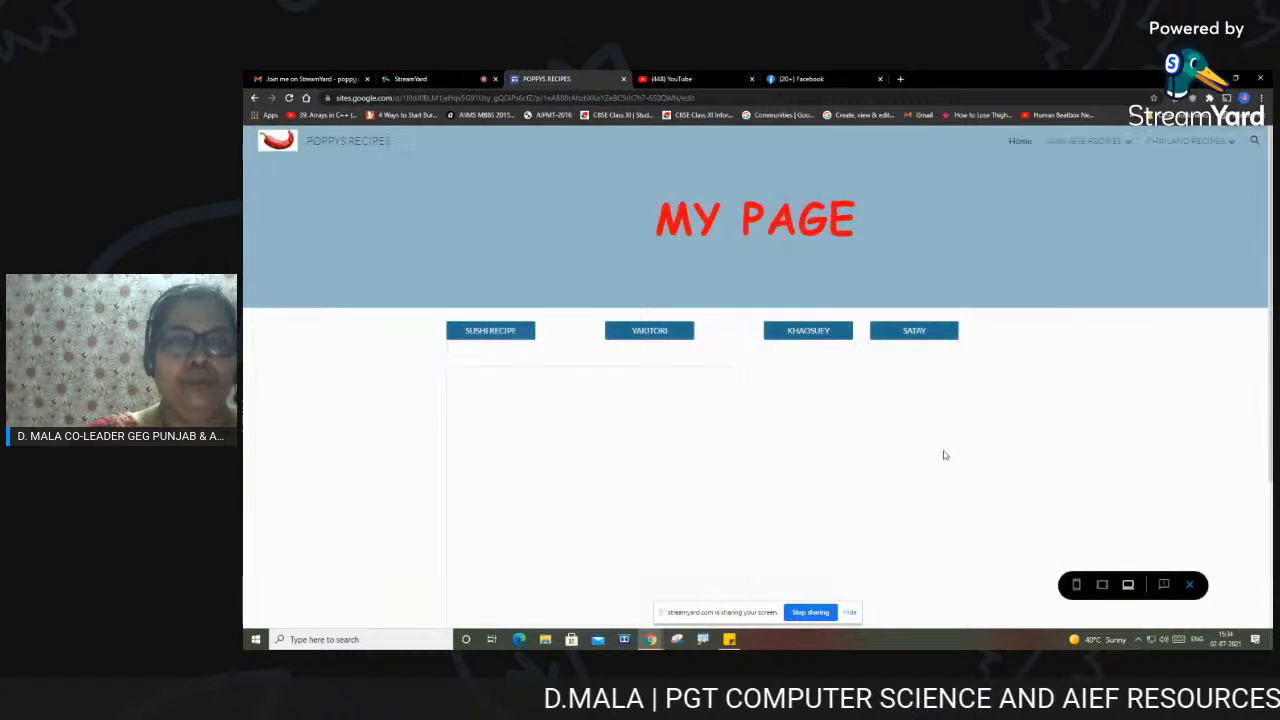
scroll(942, 455, "down", 3)
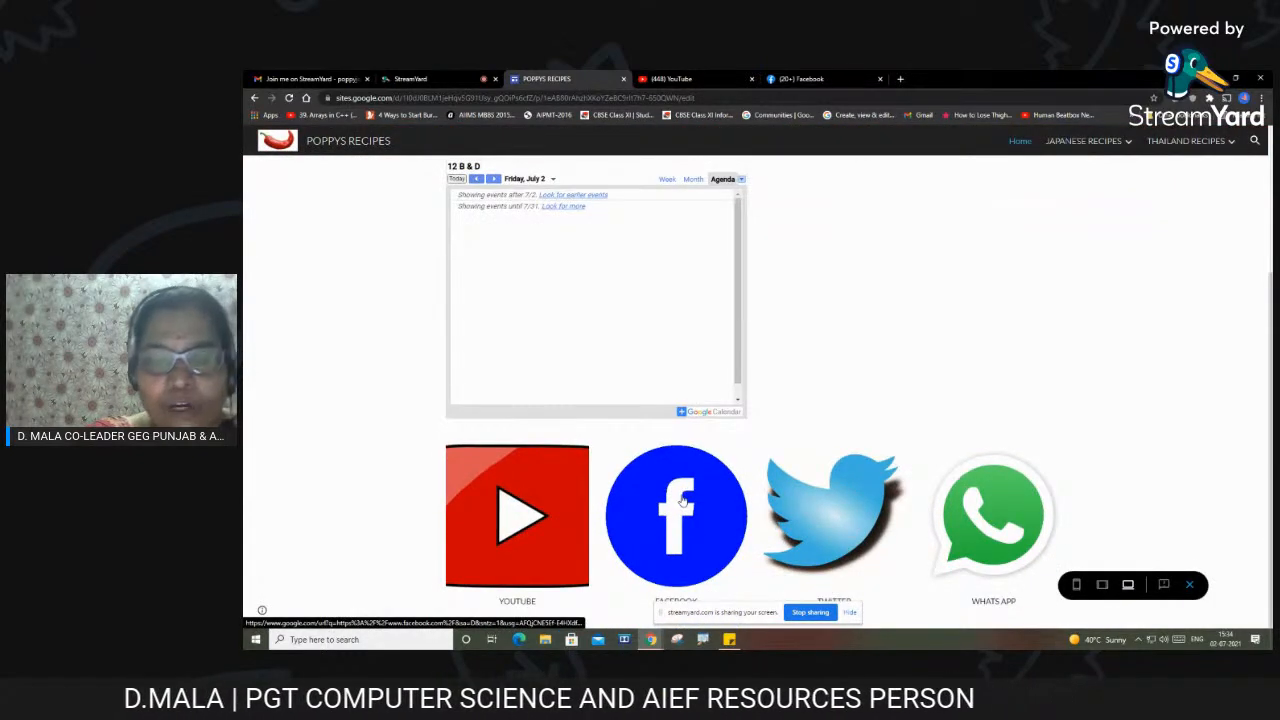
left_click(683, 500)
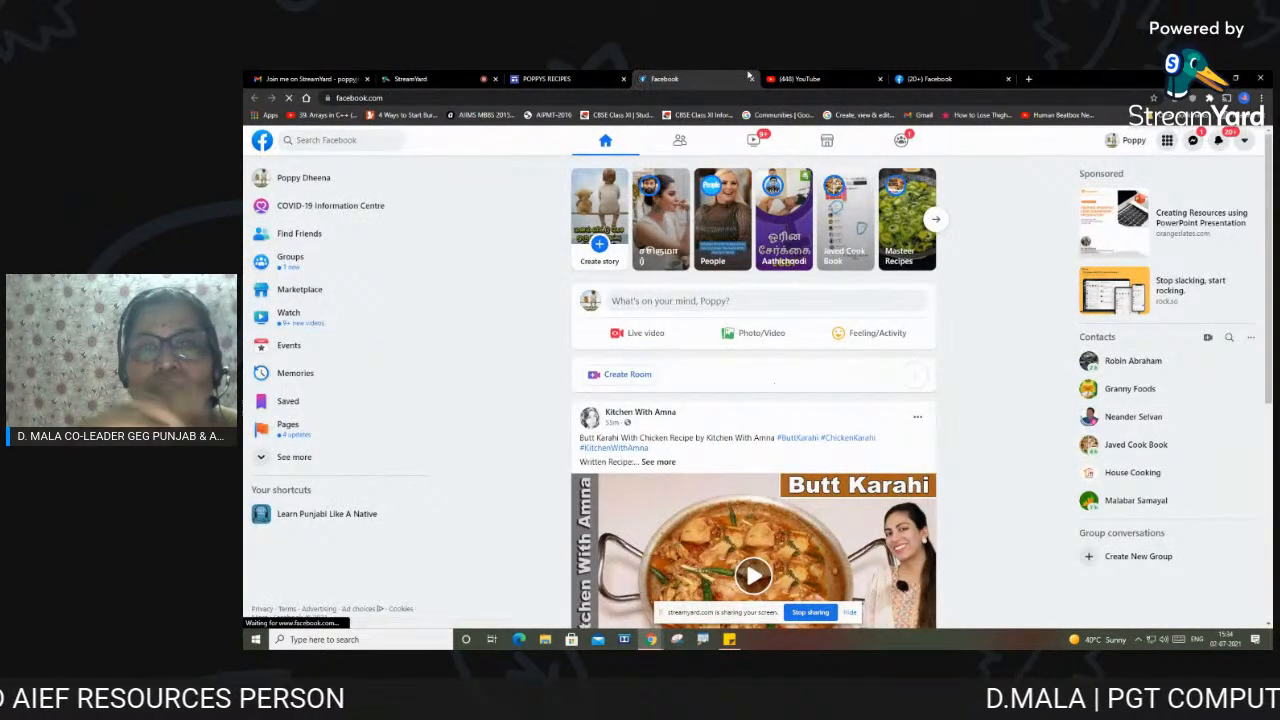
key("ctrl+w")
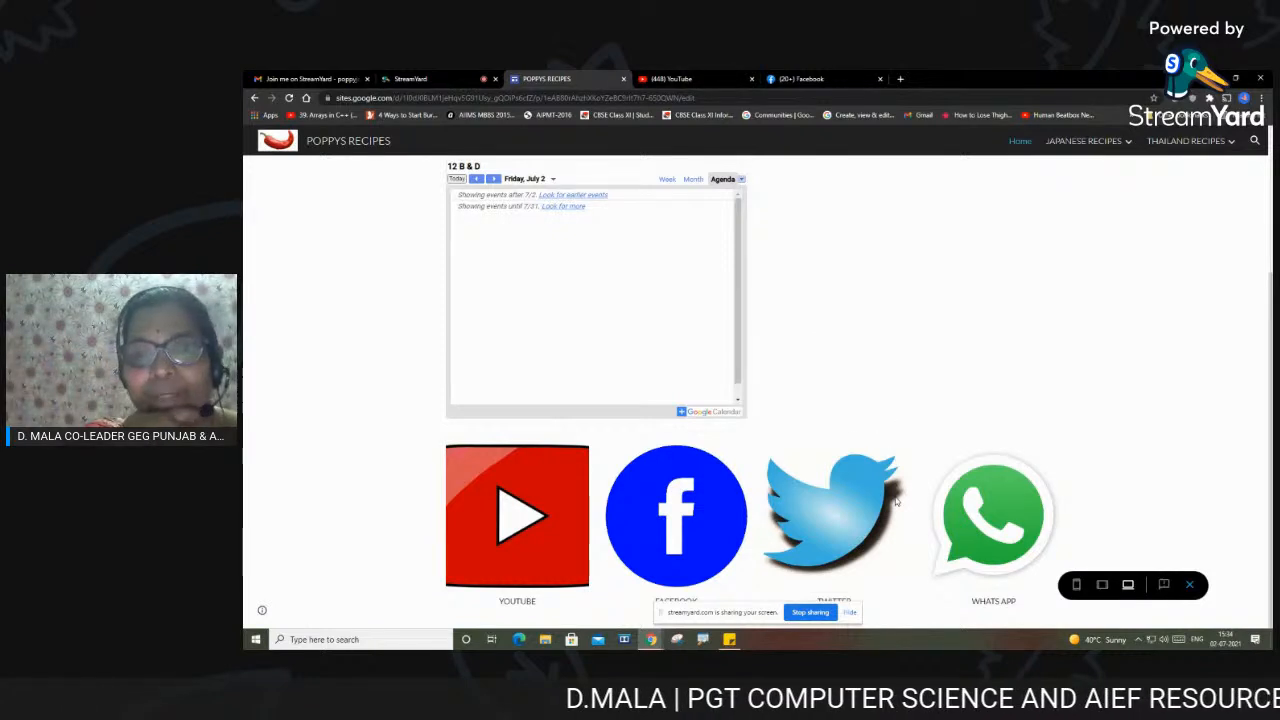
left_click(1188, 585)
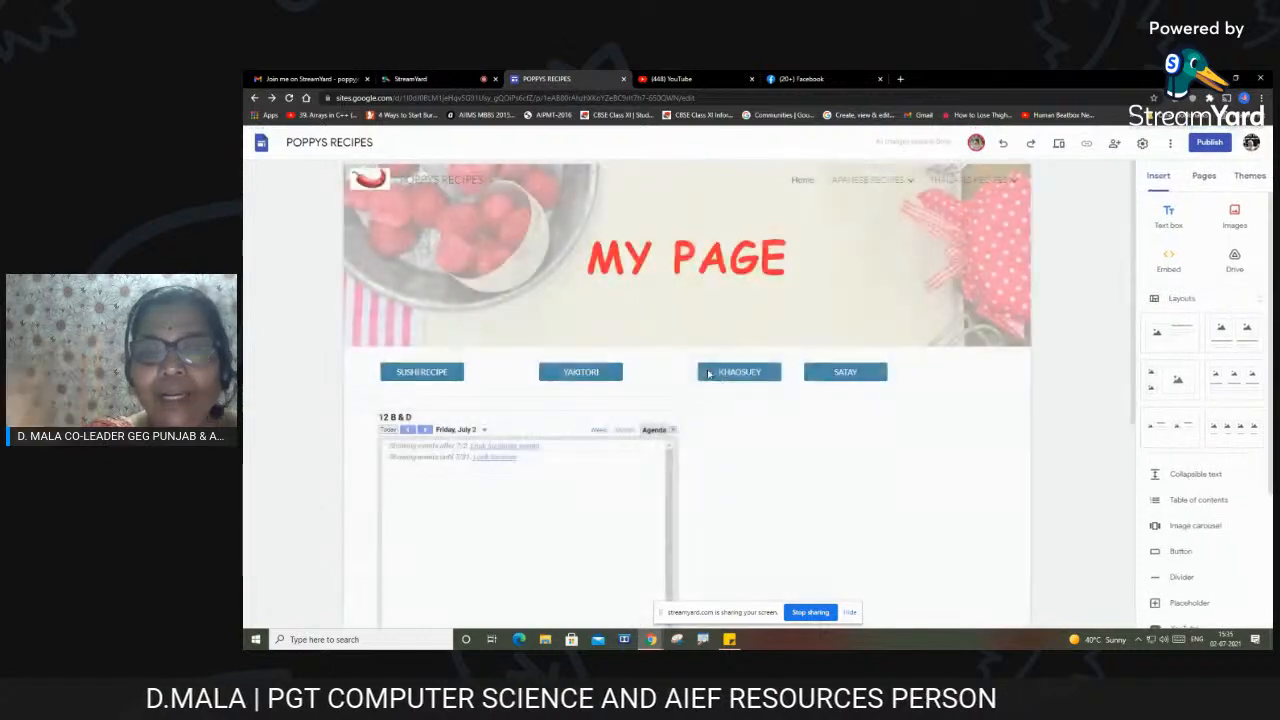
scroll(726, 402, "down", 7)
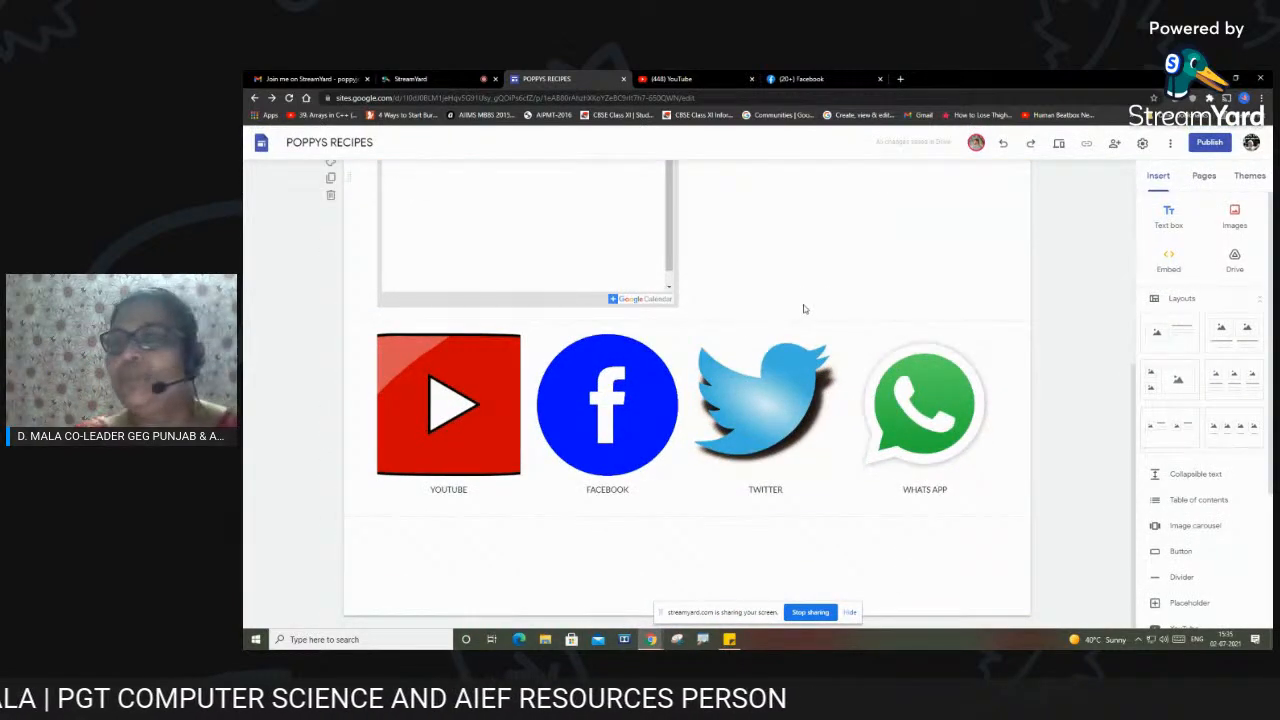